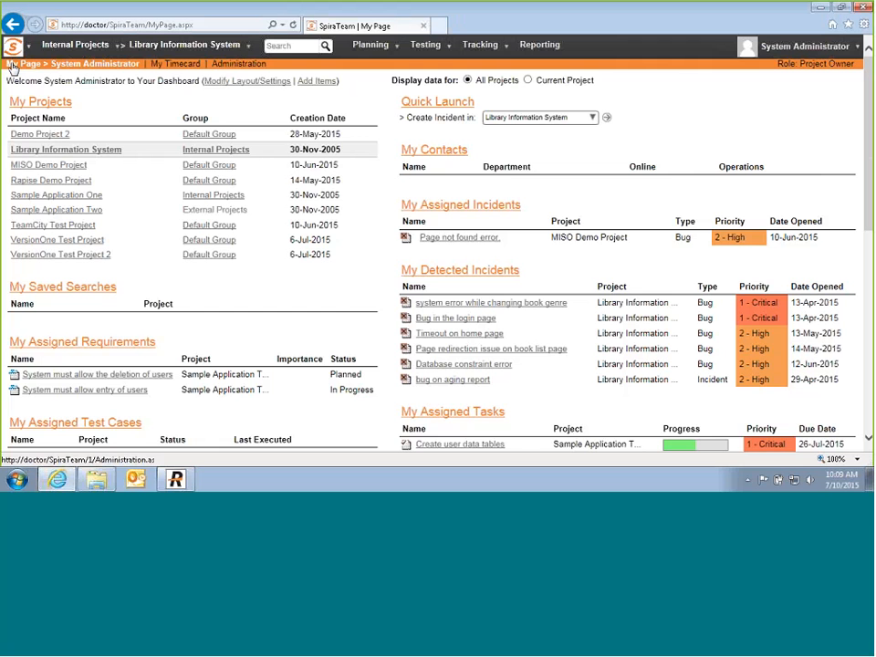
Step: Open the Administration area's View / Edit Projects list of all projects
{"action": "left_click", "coordinate": [239, 66]}
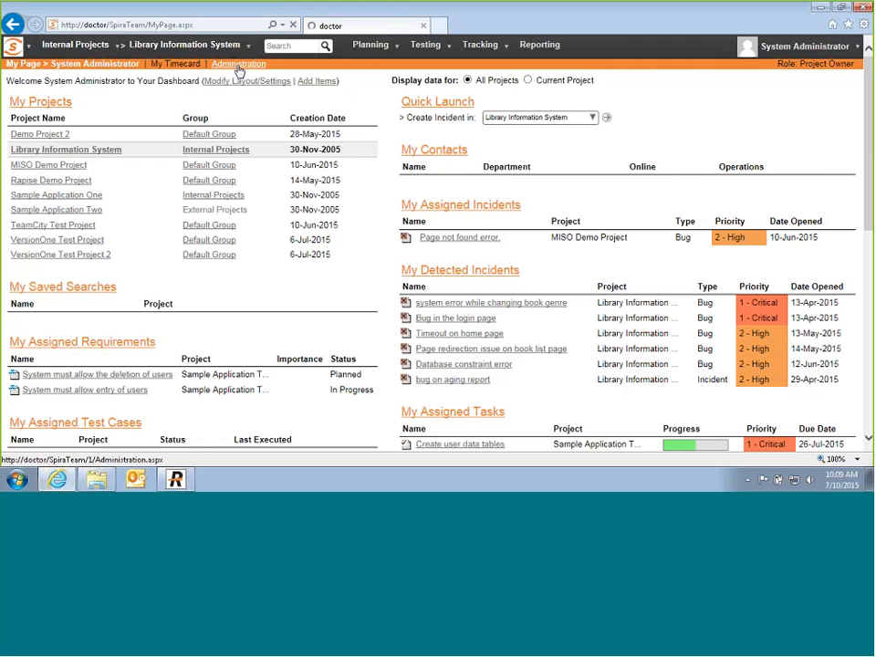
{"action": "left_click", "coordinate": [30, 48]}
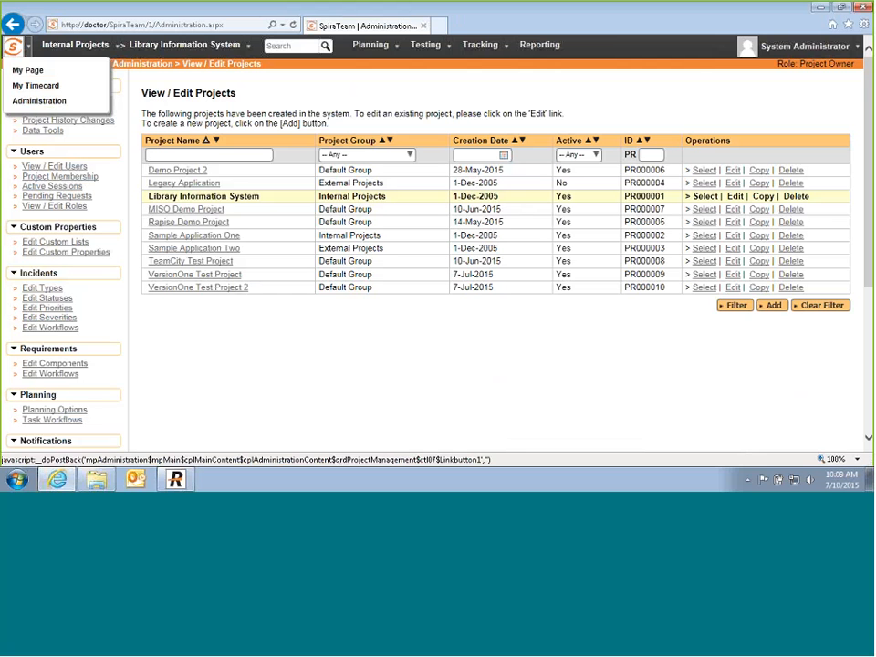
{"action": "left_click", "coordinate": [317, 332]}
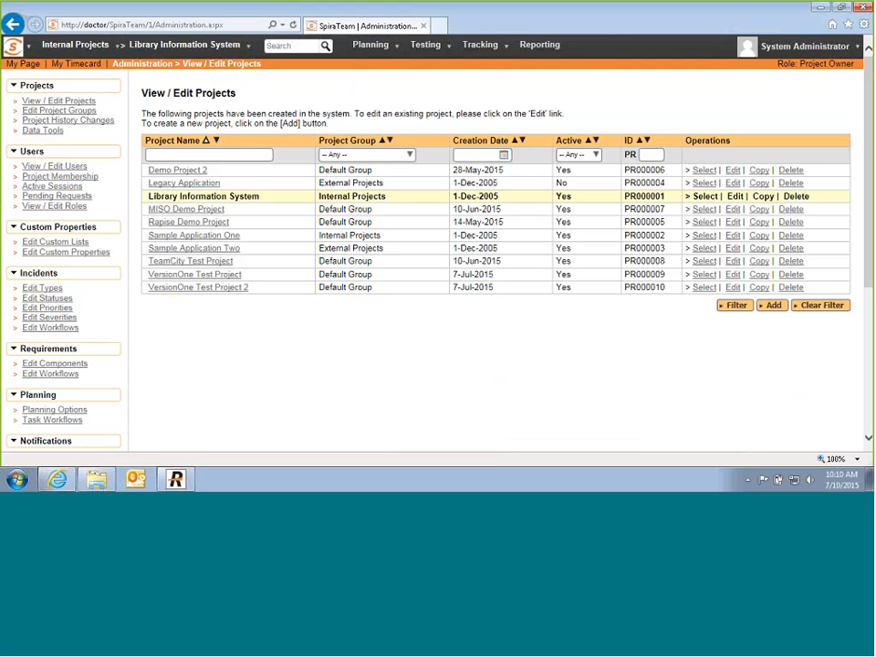
Step: Insert a new project named 'Webinar Project 2' with default settings
{"action": "left_click", "coordinate": [772, 307]}
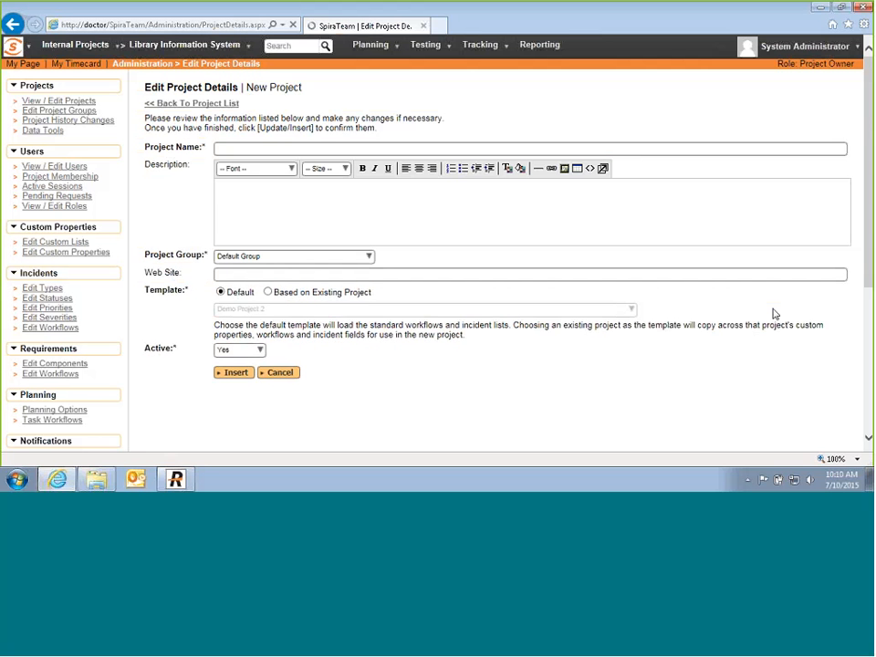
{"action": "left_click", "coordinate": [222, 149]}
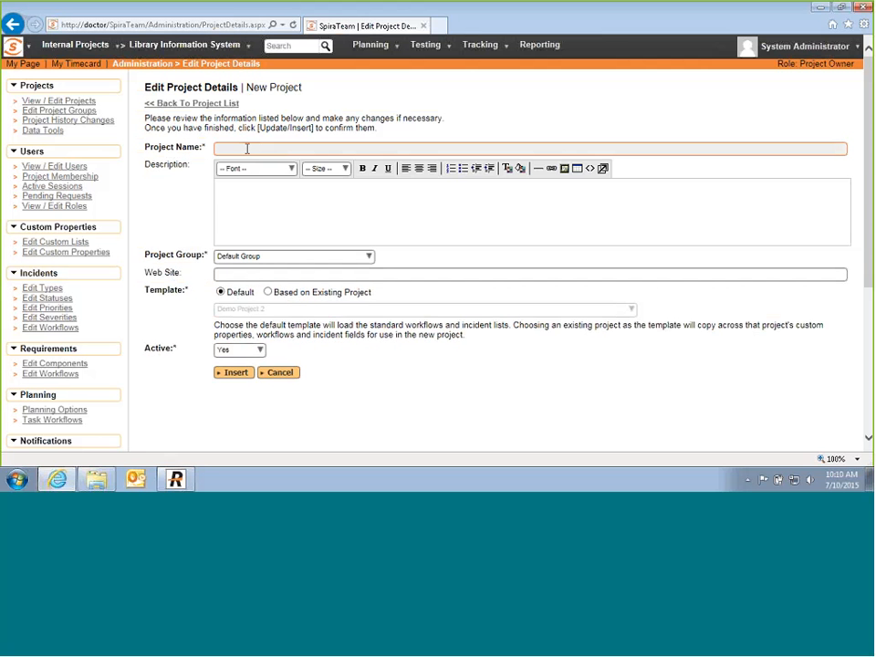
{"action": "type", "text": "Webinar Project 2"}
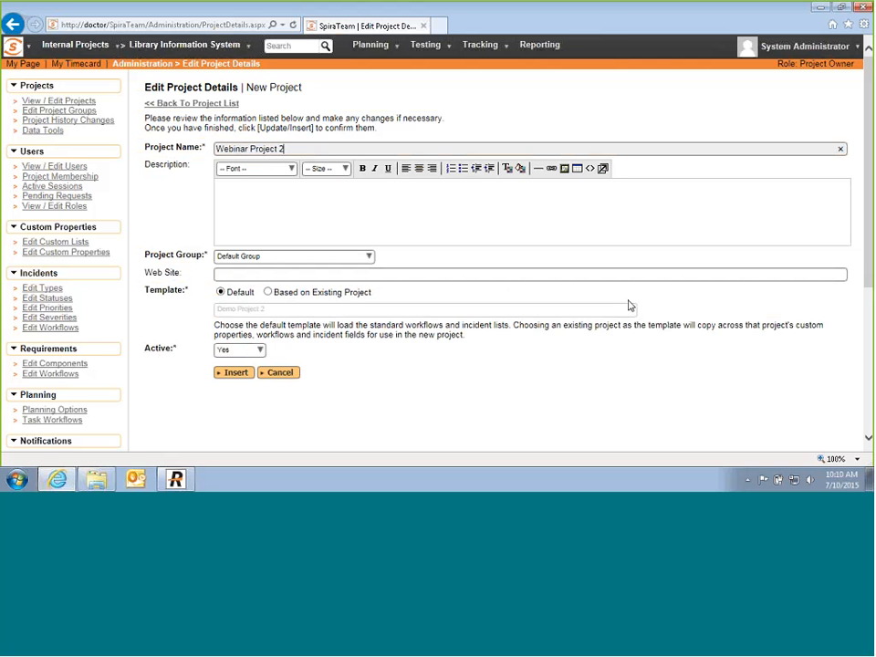
{"action": "left_click", "coordinate": [234, 373]}
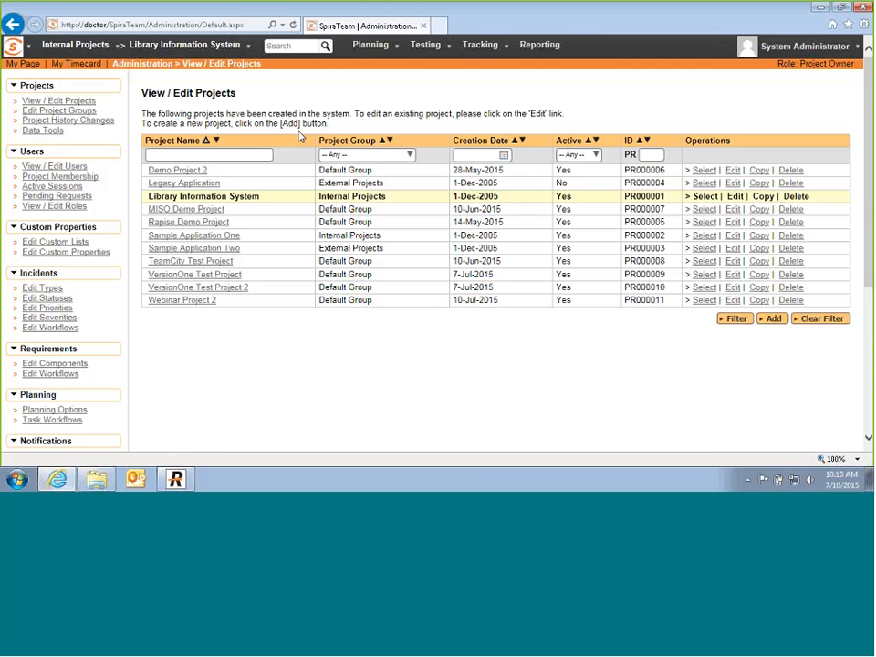
Step: Select Webinar Project 2 and add its two users as Manager and Tester
{"action": "left_click", "coordinate": [194, 304]}
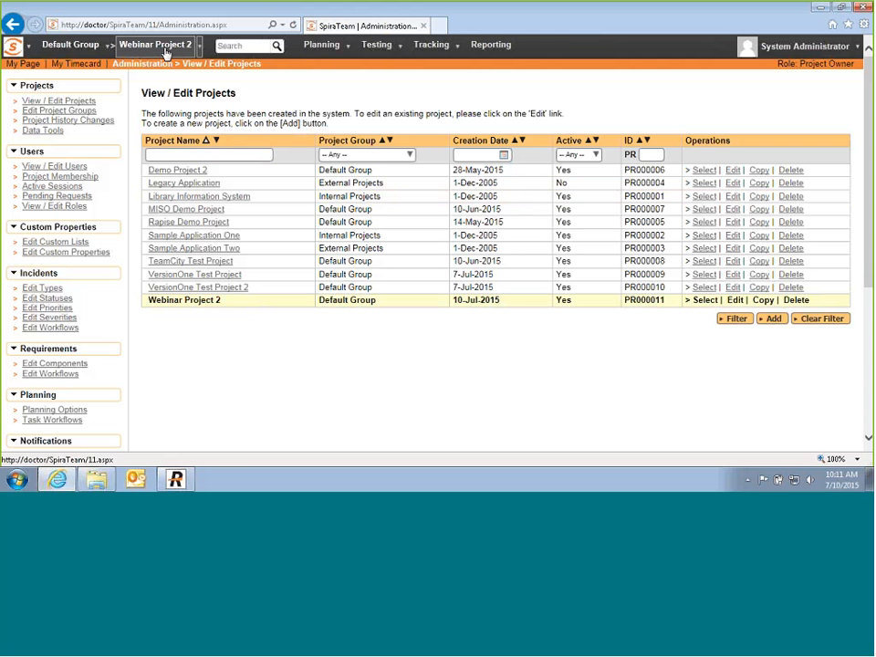
{"action": "left_click", "coordinate": [81, 180]}
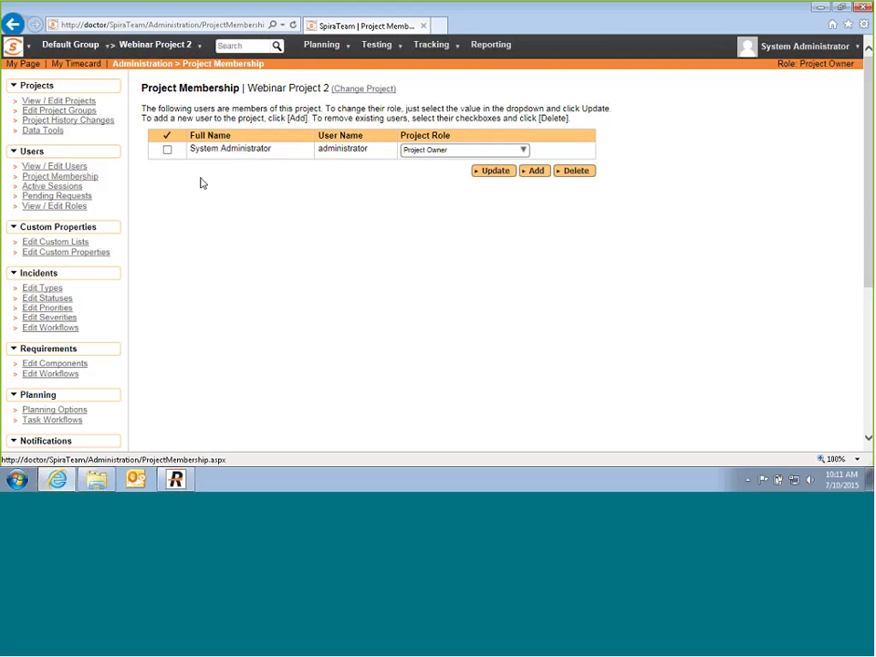
{"action": "left_click", "coordinate": [536, 171]}
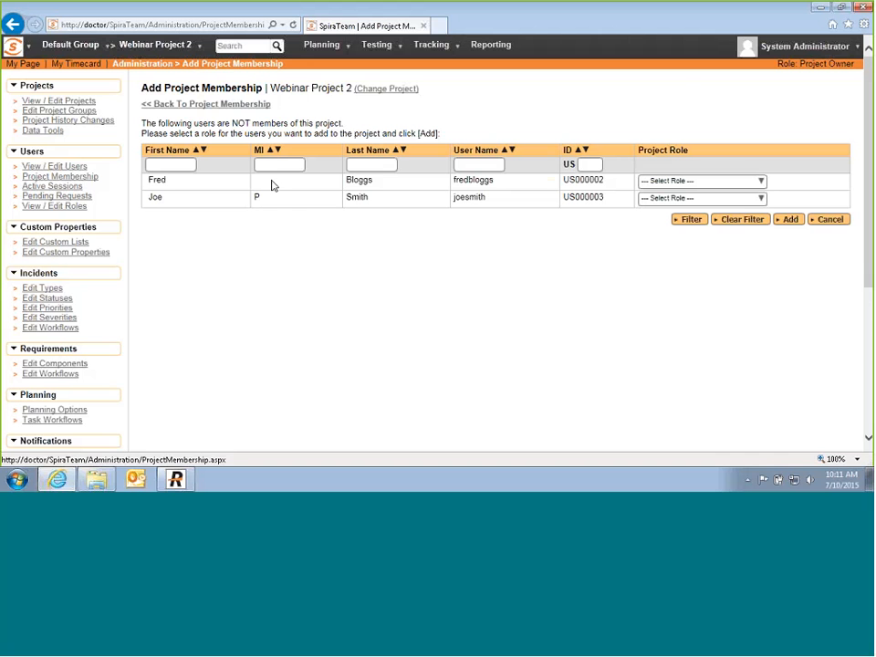
{"action": "left_click", "coordinate": [761, 182]}
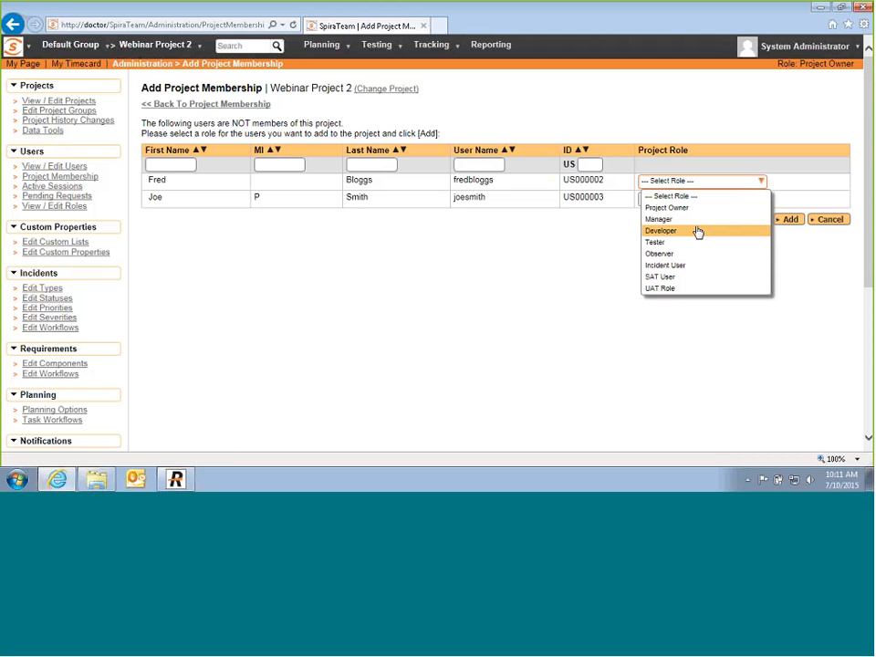
{"action": "left_click", "coordinate": [693, 219]}
{"action": "left_click", "coordinate": [745, 197]}
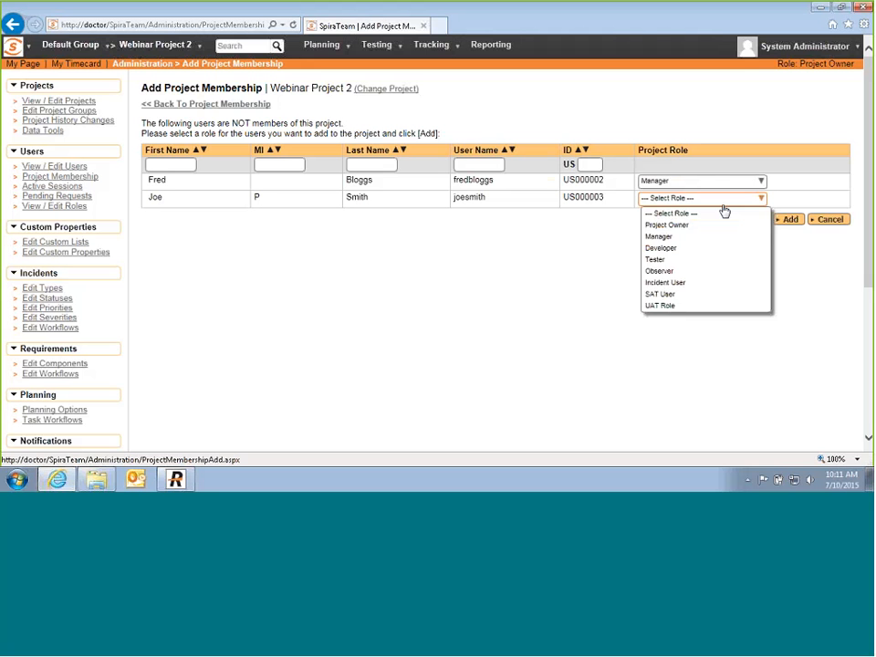
{"action": "left_click", "coordinate": [659, 259]}
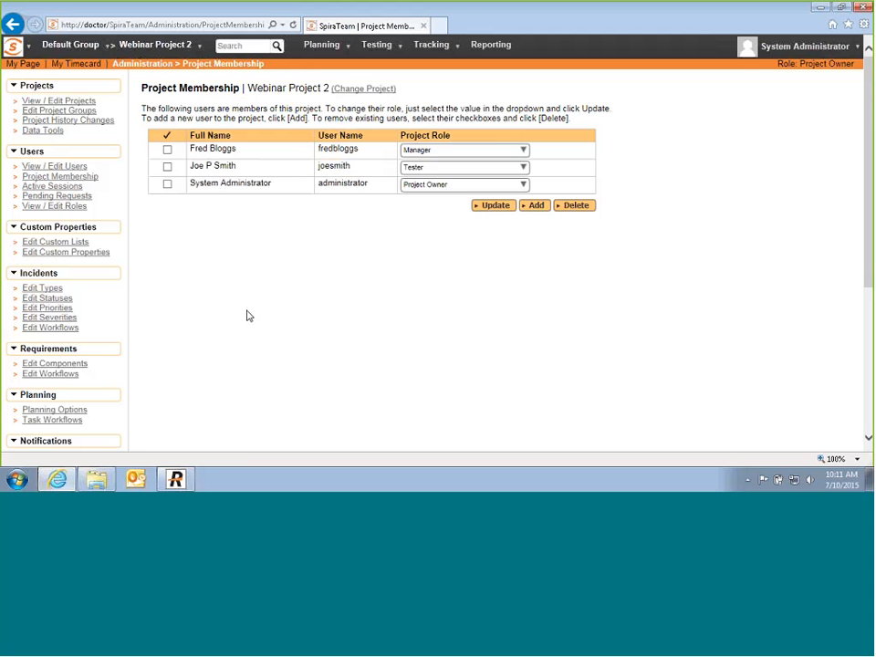
{"action": "left_click", "coordinate": [49, 290]}
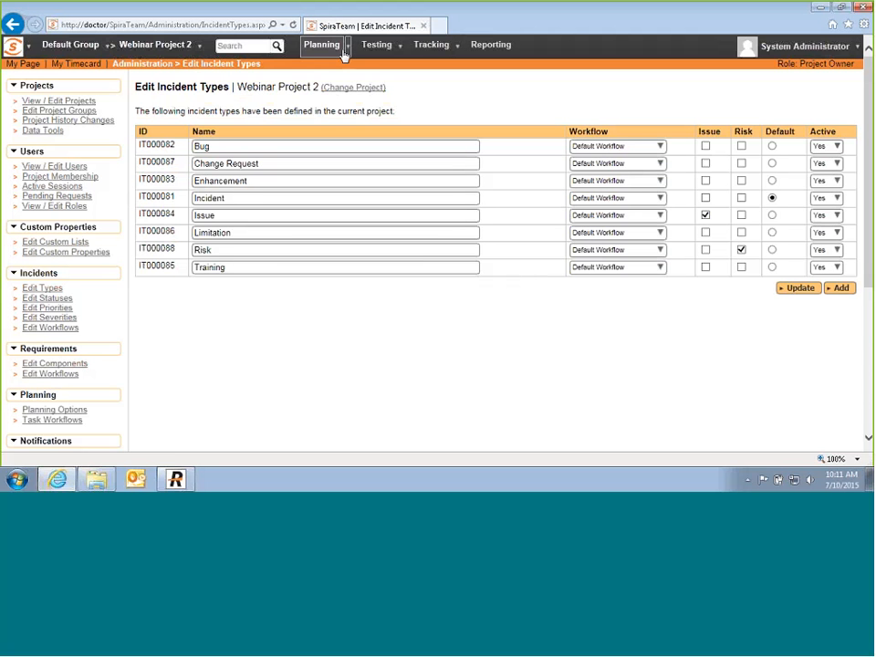
Step: Return to the Webinar Project 2 home dashboard from the header link
{"action": "left_click", "coordinate": [162, 50]}
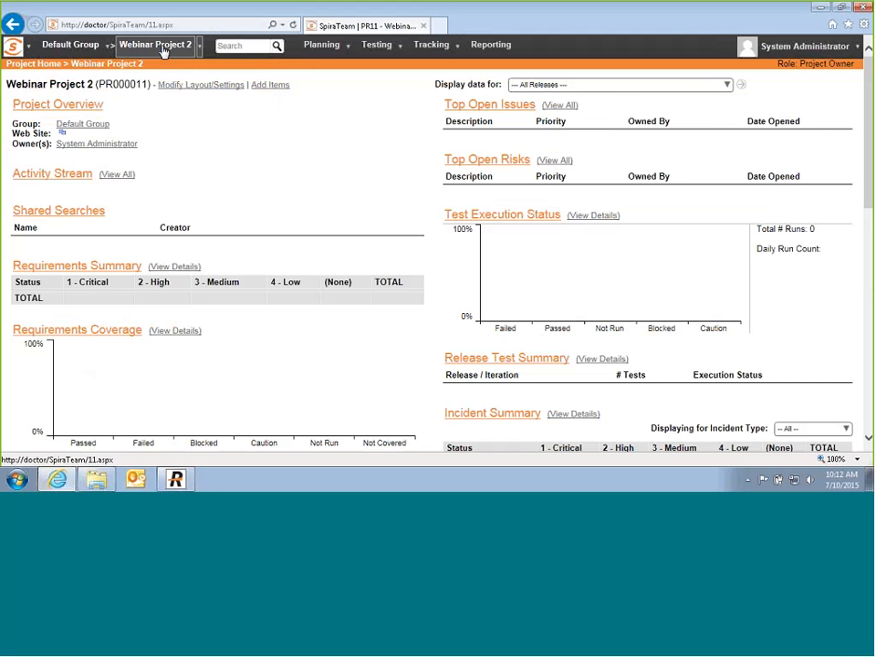
Step: In Planning > Requirements, add 'Functional Requirements' and 'Log into the system and view trips'
{"action": "left_click", "coordinate": [349, 52]}
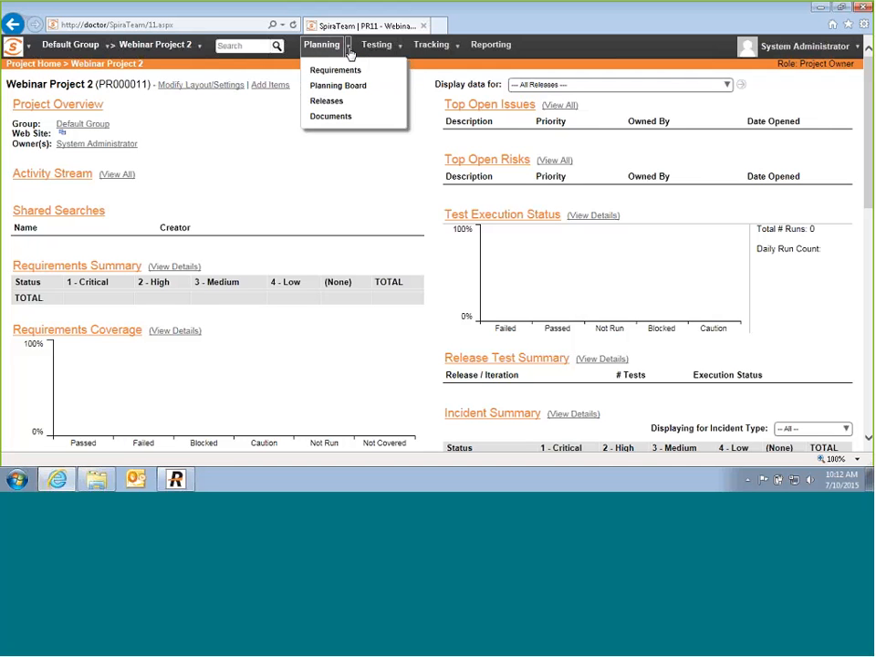
{"action": "left_click", "coordinate": [347, 73]}
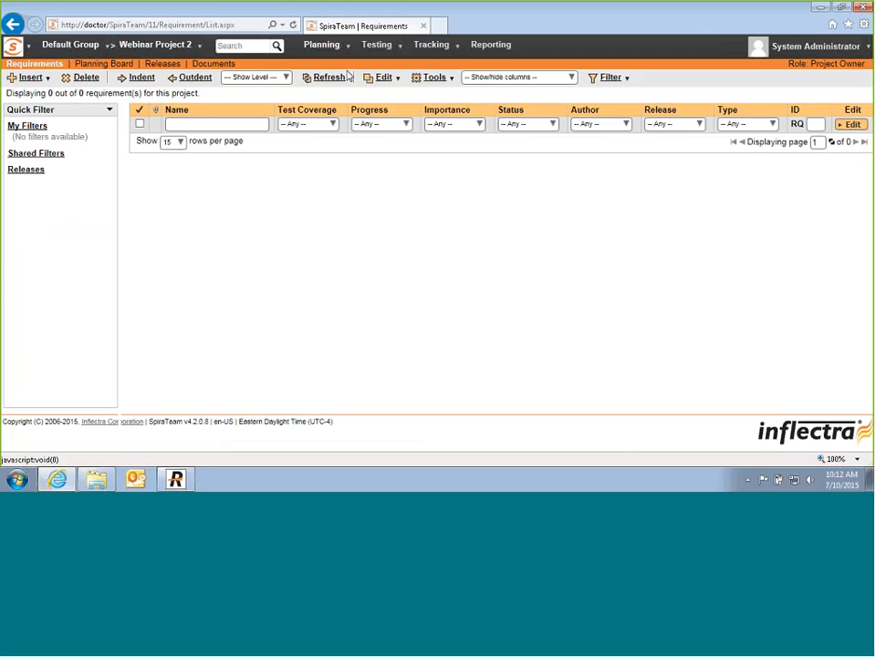
{"action": "left_click", "coordinate": [49, 81]}
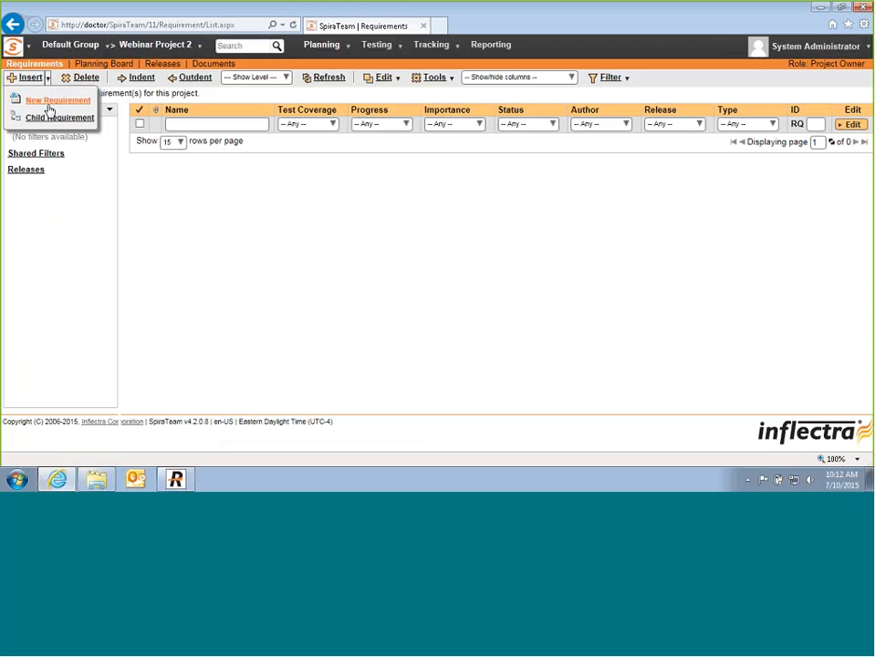
{"action": "left_click", "coordinate": [48, 101]}
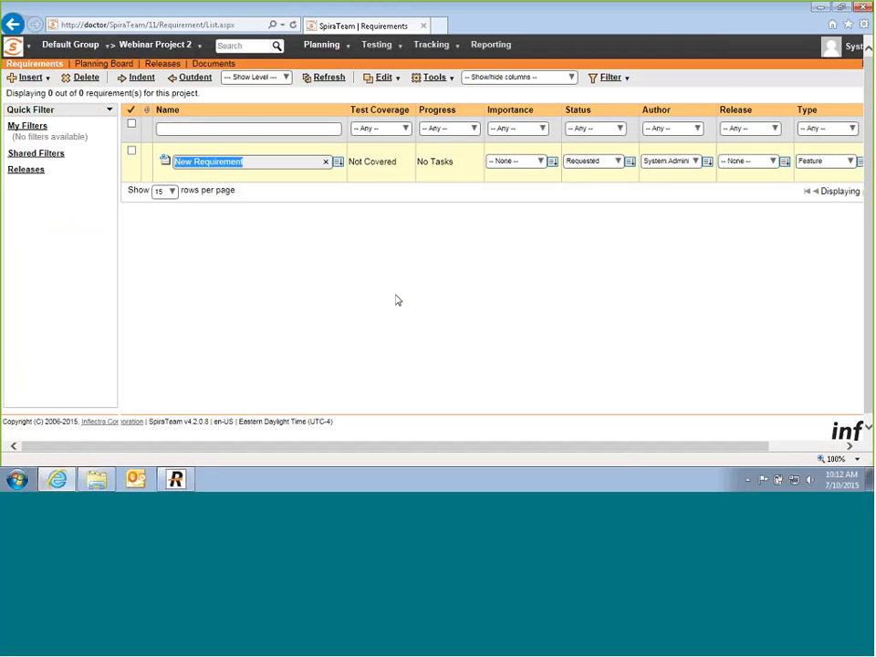
{"action": "type", "text": "Functional "}
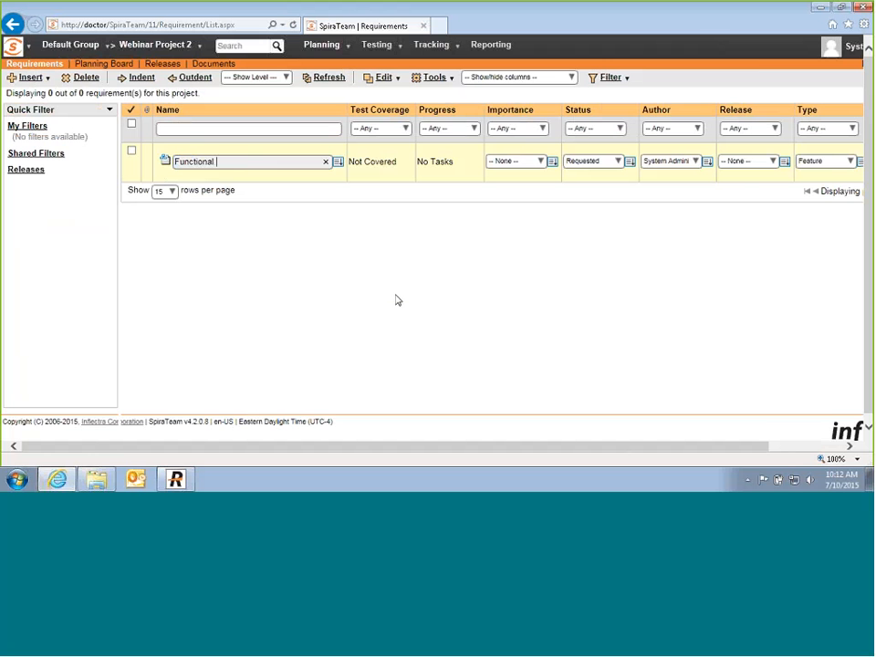
{"action": "type", "text": "Requirements"}
{"action": "key", "text": "Return"}
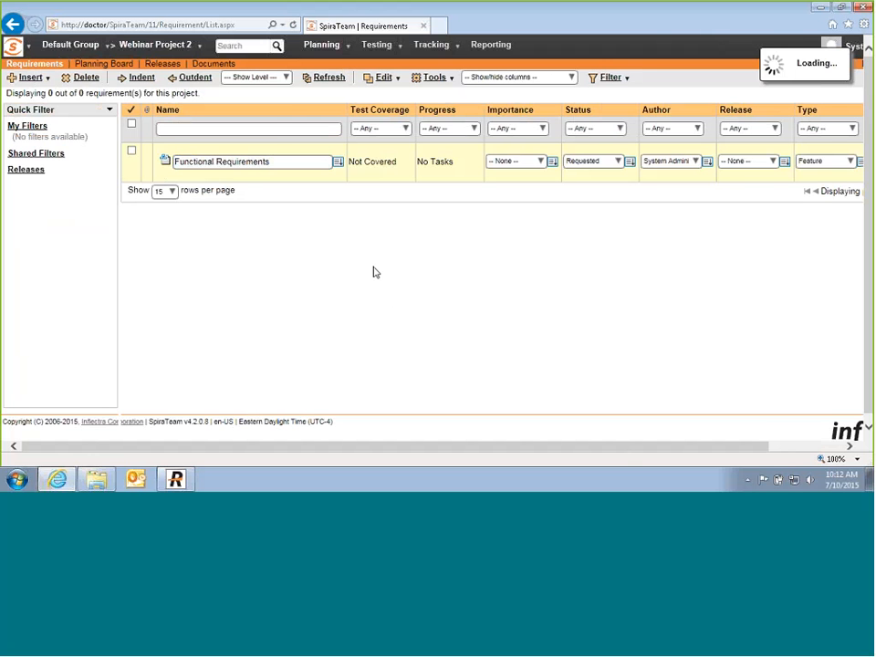
{"action": "left_click", "coordinate": [30, 79]}
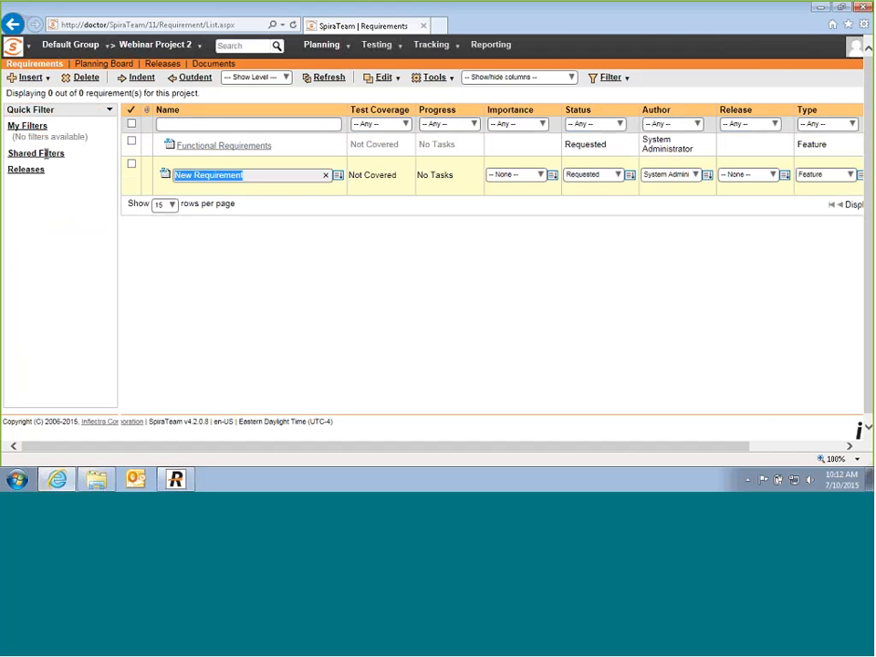
{"action": "type", "text": "Log into "}
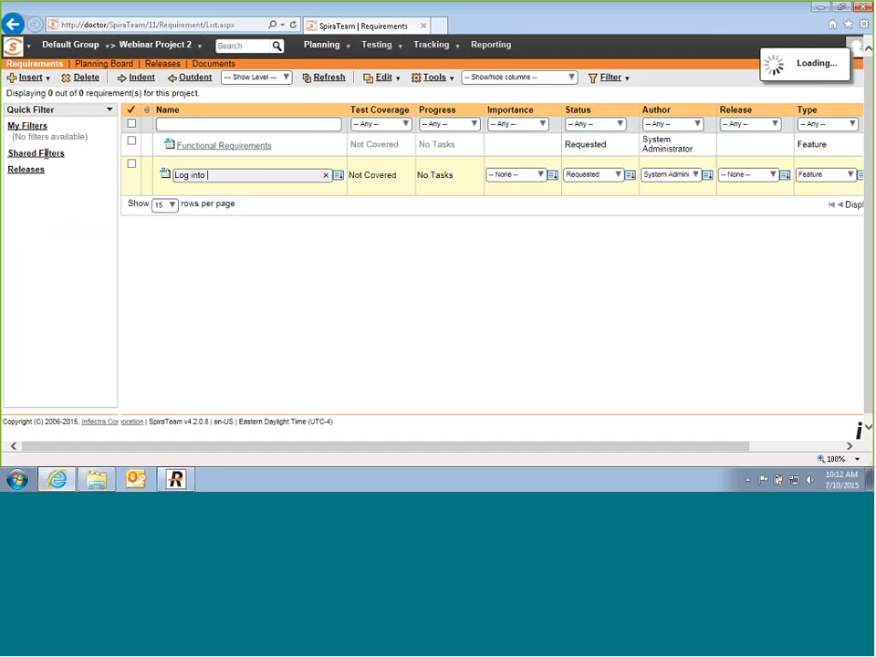
{"action": "type", "text": "the system and view trips"}
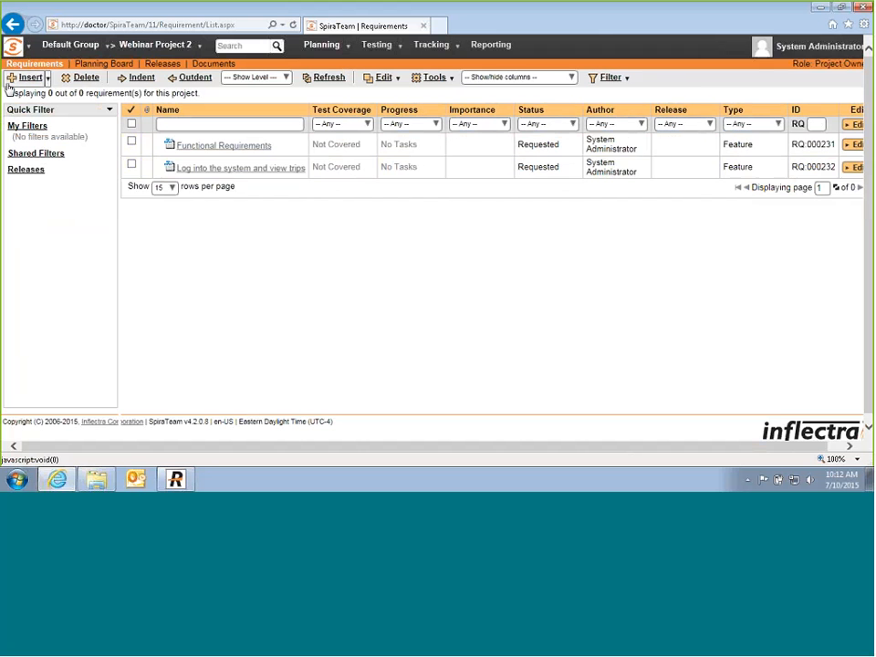
Step: Save the login requirement and add 'Enter in search parameters and build an itinerary'
{"action": "left_click", "coordinate": [11, 81]}
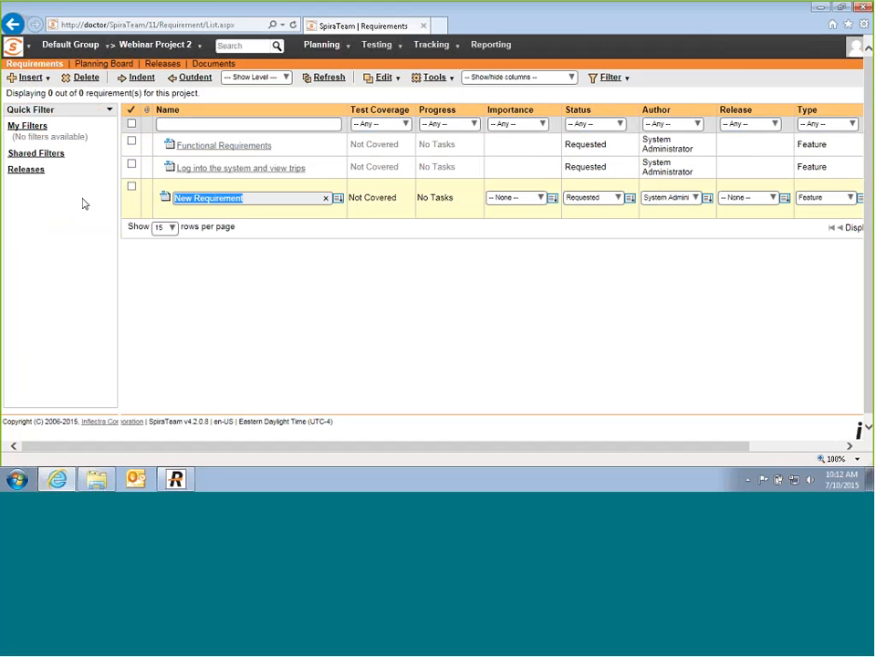
{"action": "type", "text": "Enter in s"}
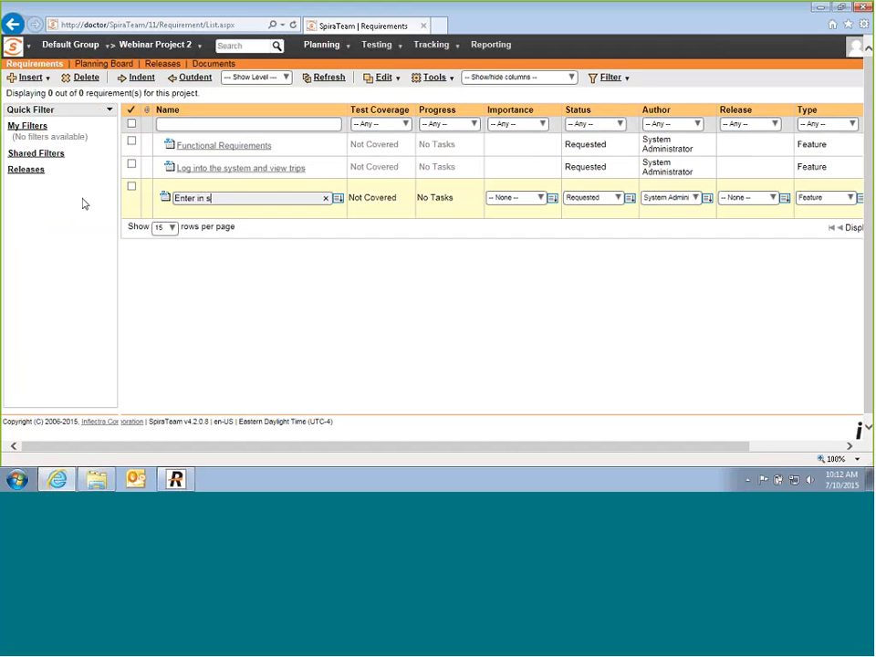
{"action": "type", "text": "earch parameters and build an i"}
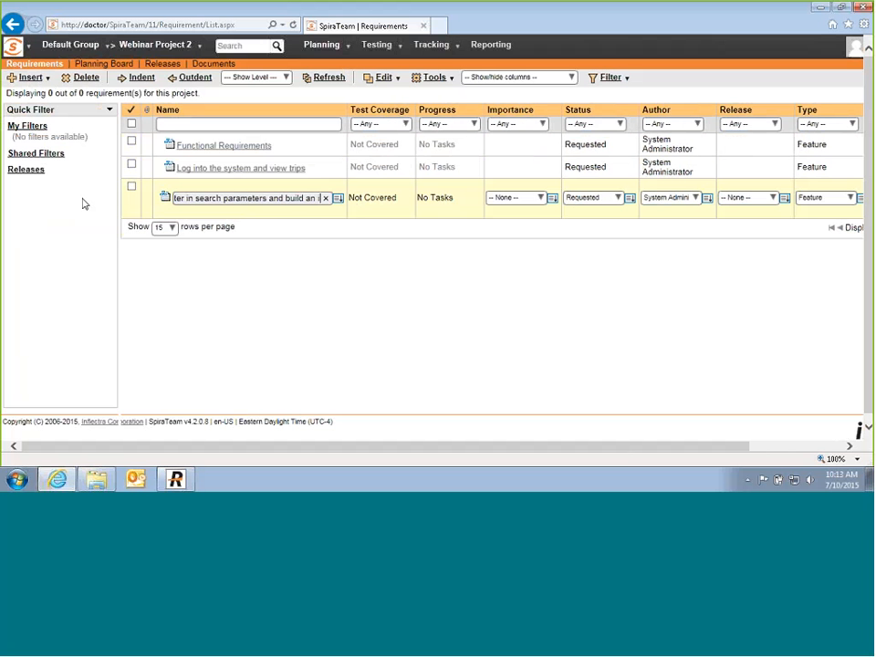
{"action": "type", "text": "tinerary"}
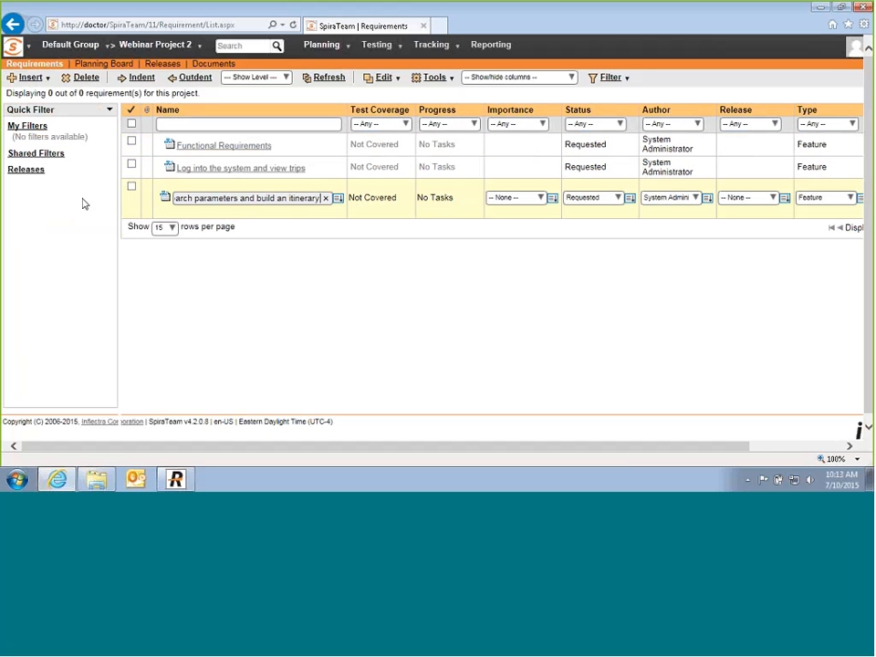
{"action": "left_click_drag", "start_coordinate": [625, 446], "coordinate": [720, 446]}
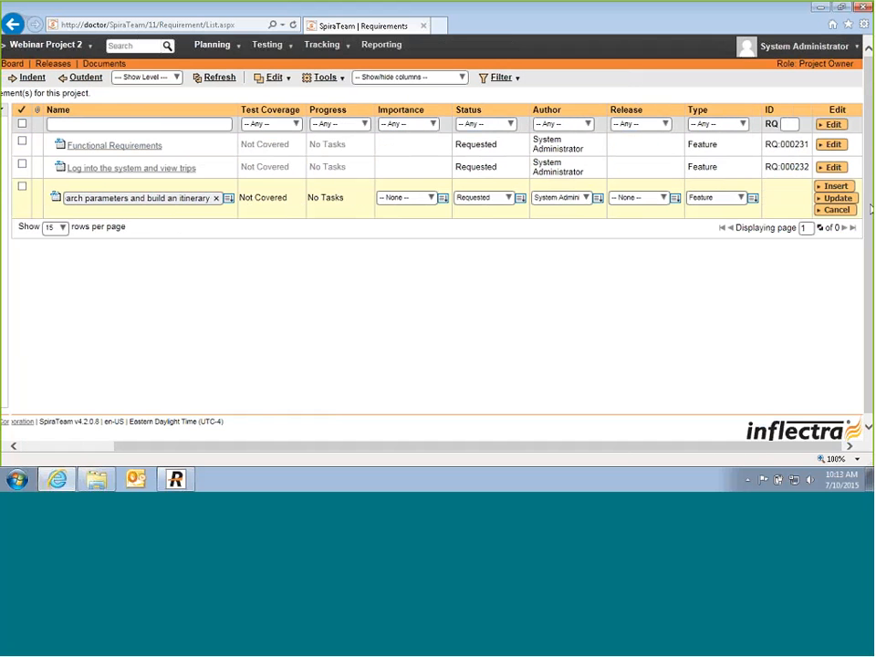
{"action": "left_click", "coordinate": [836, 186]}
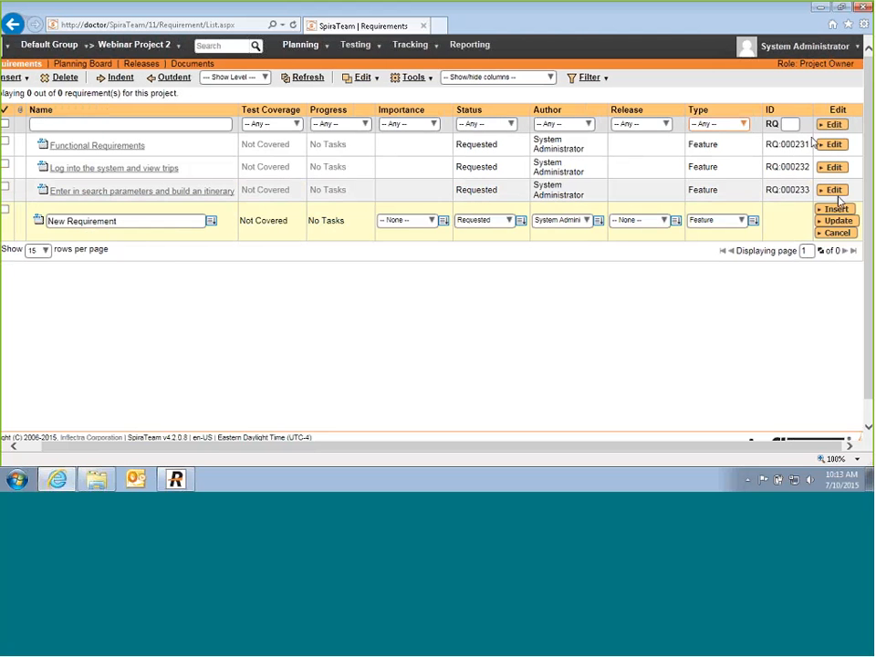
Step: Add 'View an existing itinerary and make changes' and 'Purchase tickets from an itinerary'
{"action": "left_click", "coordinate": [141, 221]}
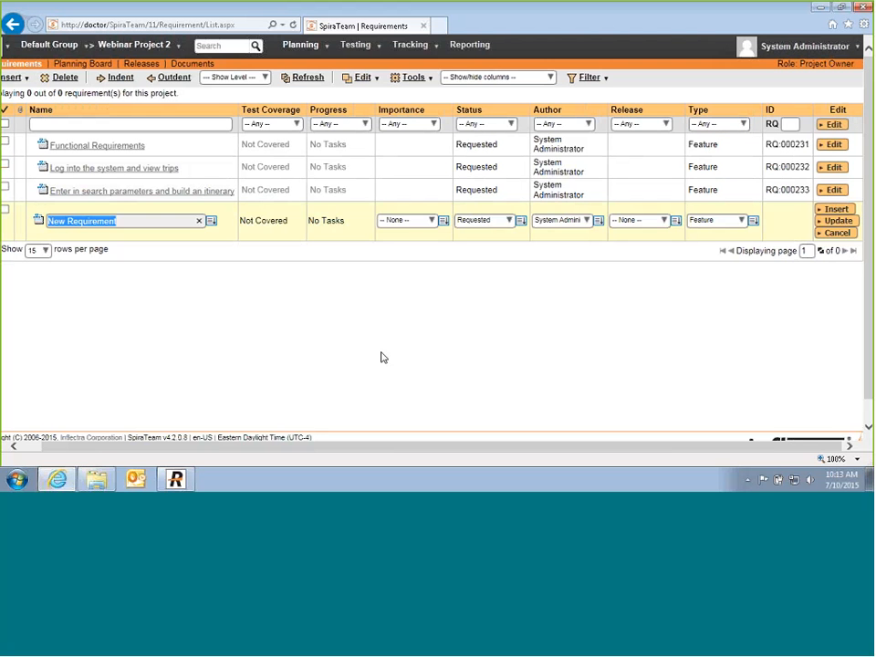
{"action": "key", "text": "BackSpace"}
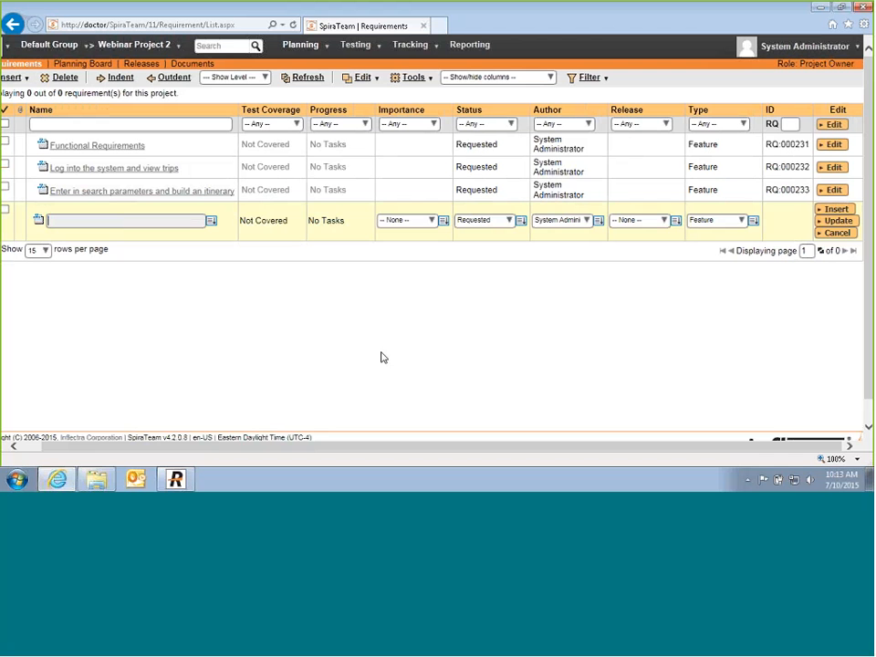
{"action": "type", "text": "V"}
{"action": "type", "text": "iew an exist"}
{"action": "type", "text": "ing itinerary an"}
{"action": "type", "text": "d make changes"}
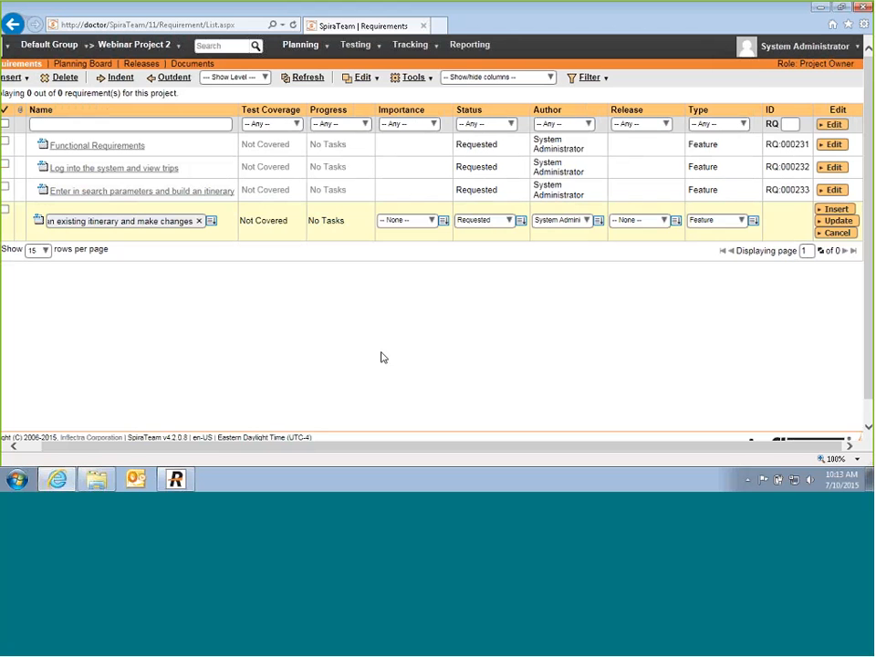
{"action": "key", "text": "Return"}
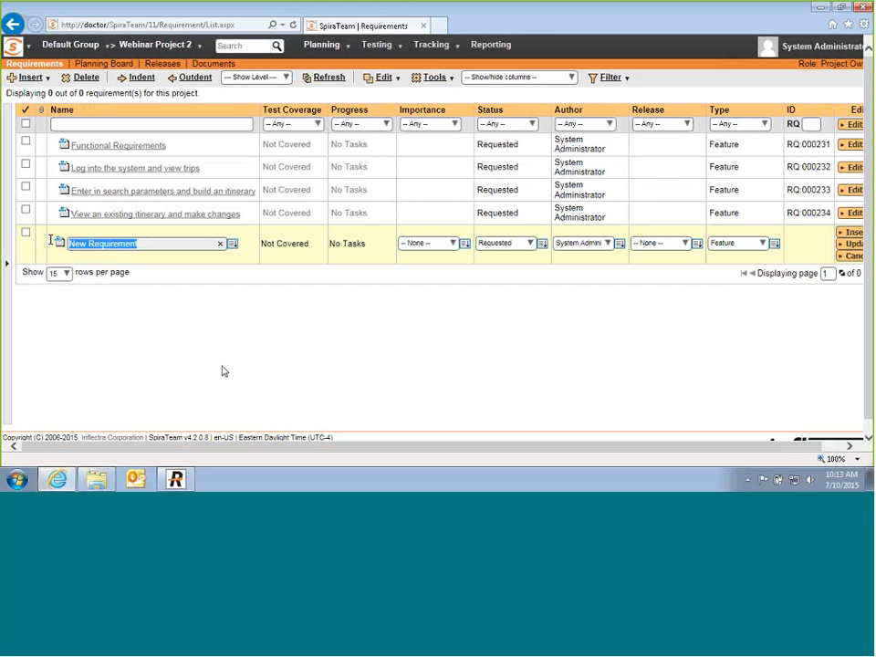
{"action": "type", "text": "Pu"}
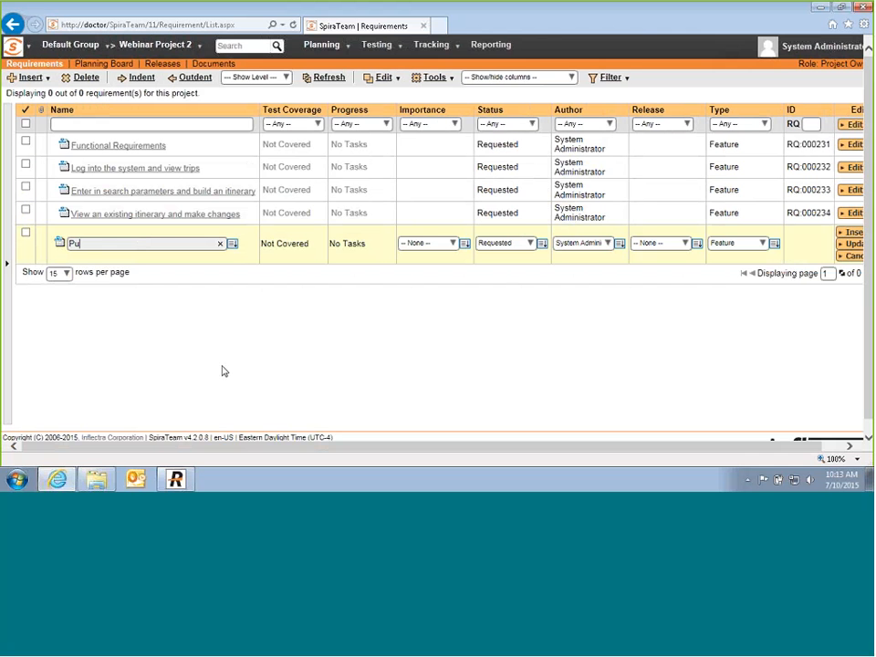
{"action": "type", "text": "rchase tickets from an itin"}
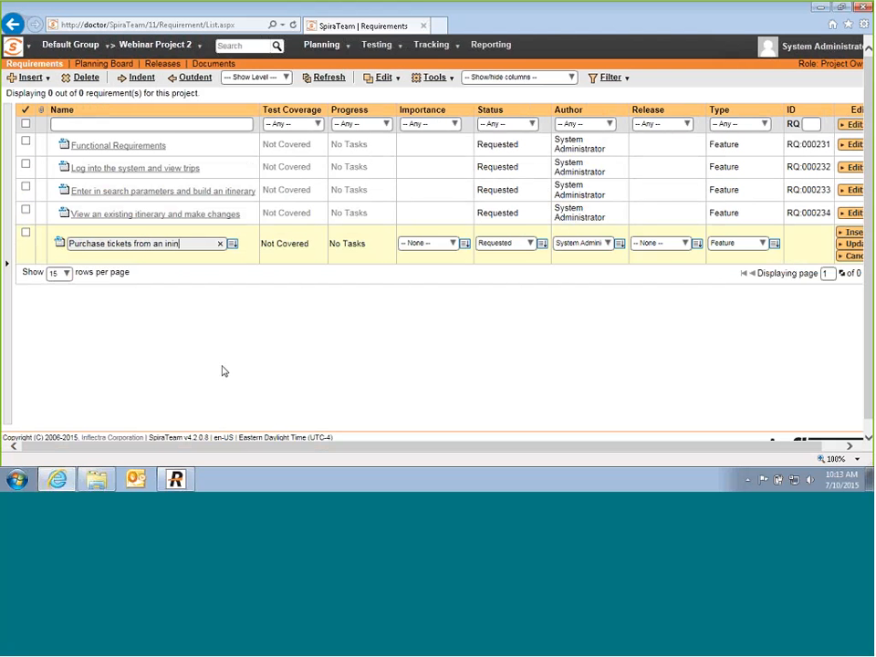
{"action": "type", "text": "erary"}
{"action": "key", "text": "Return"}
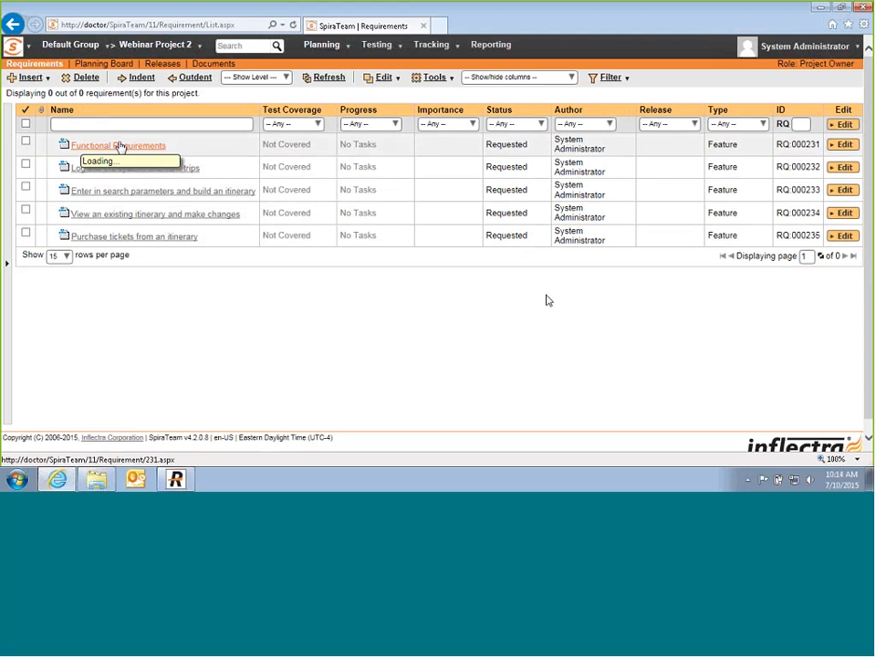
Step: Indent the four feature requirements under Functional Requirements
{"action": "left_click", "coordinate": [26, 164]}
{"action": "left_click", "coordinate": [26, 187]}
{"action": "left_click", "coordinate": [26, 210]}
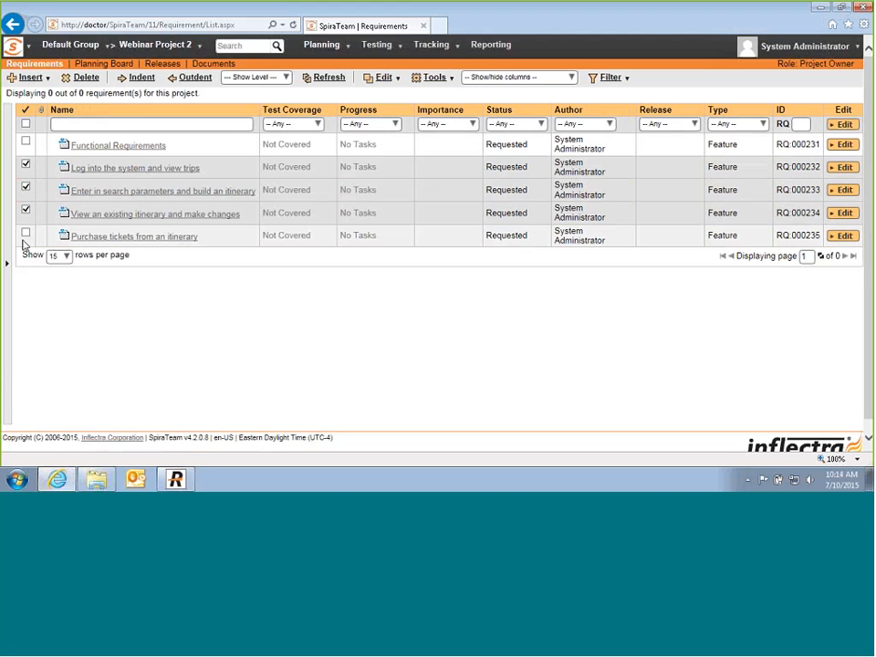
{"action": "left_click", "coordinate": [26, 234]}
{"action": "left_click", "coordinate": [141, 77]}
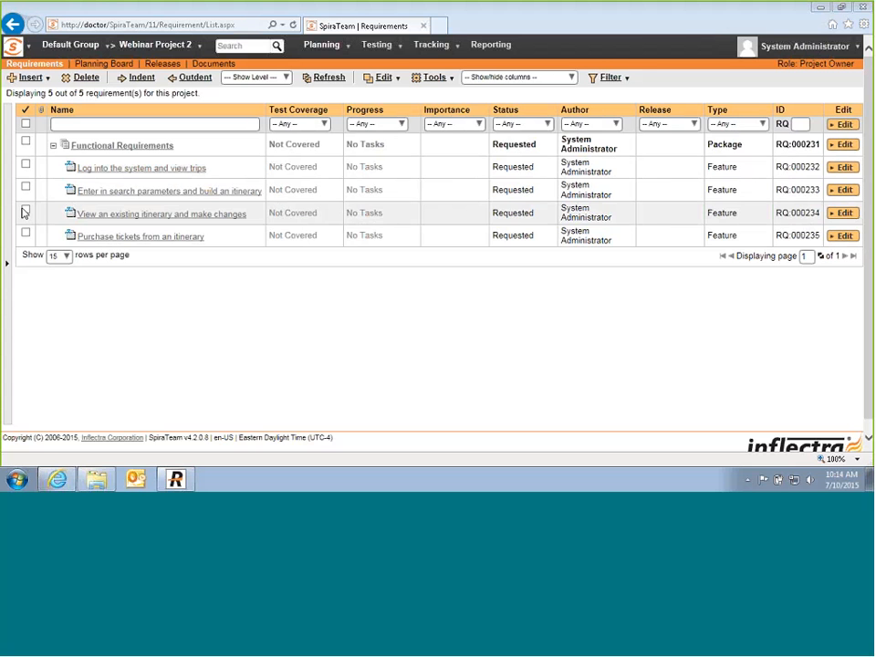
Step: Insert a Purchasing package and nest 'Purchase tickets from an itinerary' under it
{"action": "left_click", "coordinate": [26, 233]}
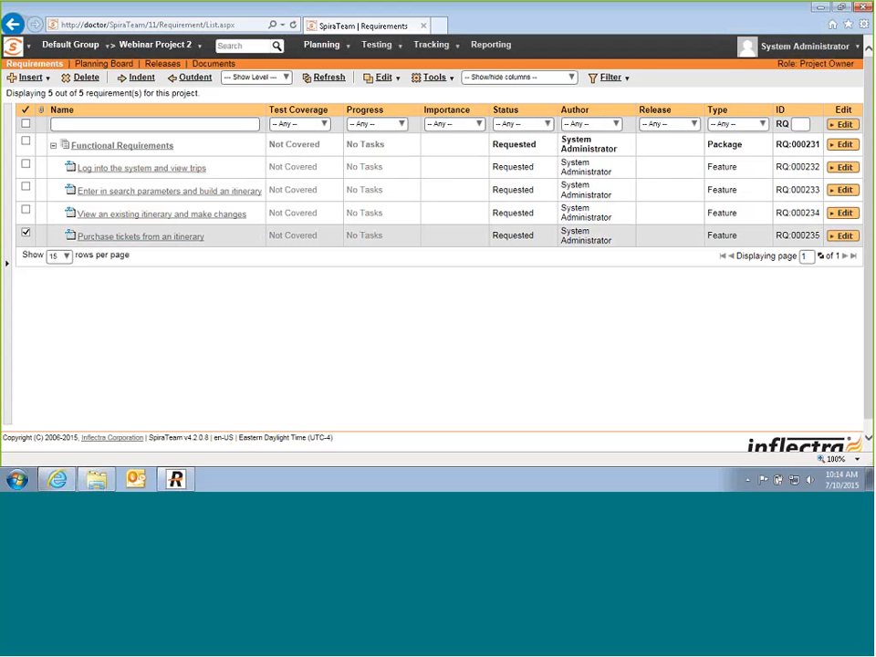
{"action": "left_click", "coordinate": [29, 78]}
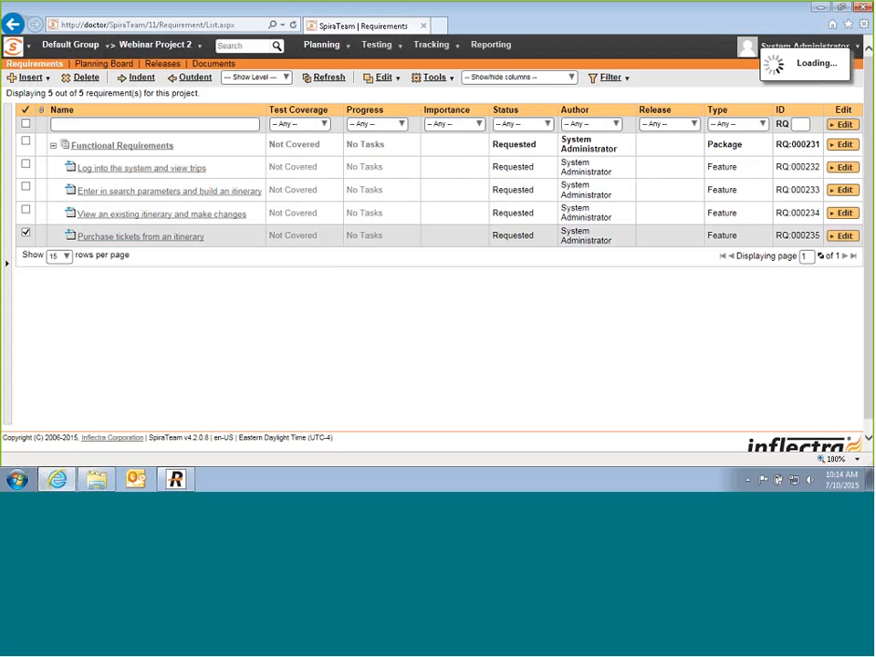
{"action": "type", "text": "OP"}
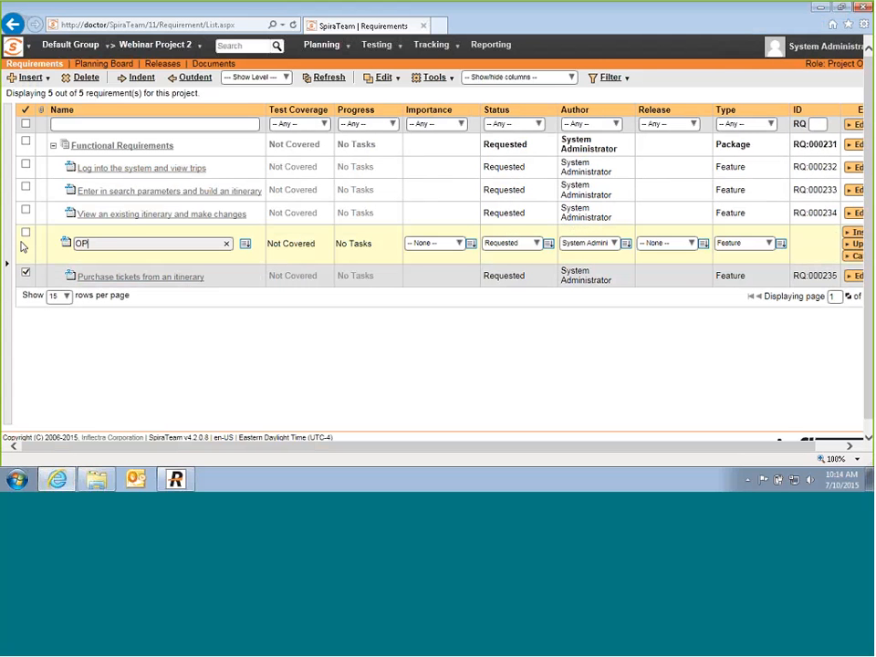
{"action": "type", "text": "urchasing"}
{"action": "key", "text": "Return"}
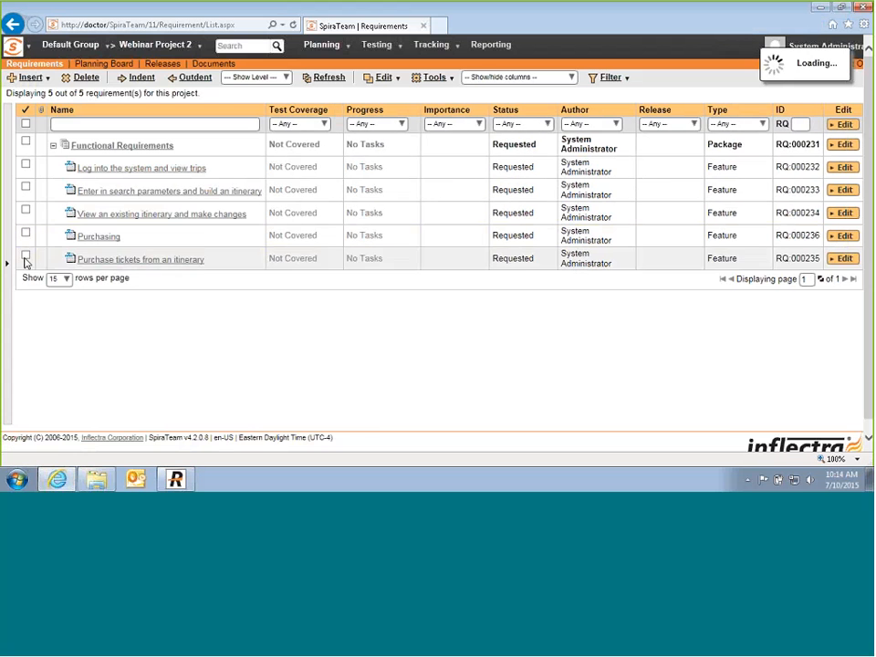
{"action": "left_click", "coordinate": [141, 78]}
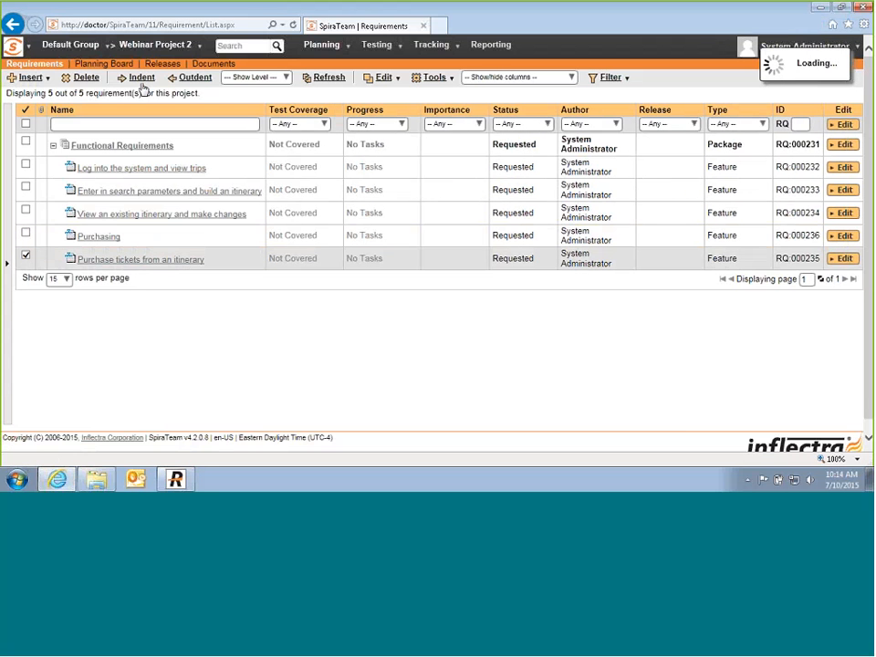
Step: Insert an Itineraries package, nest the search and change-itinerary requirements, then collapse it
{"action": "left_click", "coordinate": [25, 186]}
{"action": "left_click", "coordinate": [32, 78]}
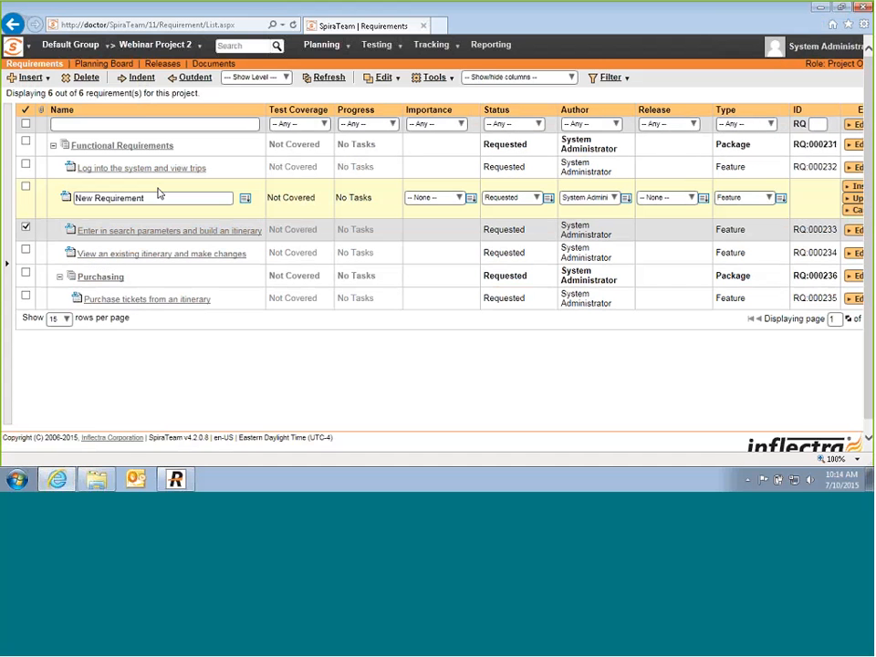
{"action": "left_click_drag", "start_coordinate": [156, 197], "coordinate": [2, 198]}
{"action": "type", "text": "Itiner"}
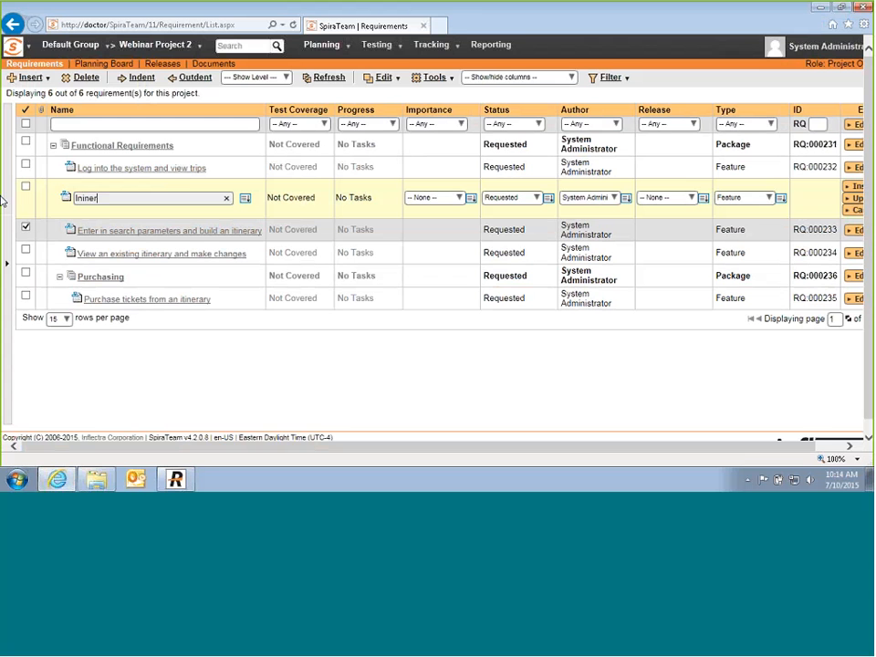
{"action": "key", "text": "BackSpace"}
{"action": "key", "text": "BackSpace"}
{"action": "type", "text": "erari"}
{"action": "key", "text": "Return"}
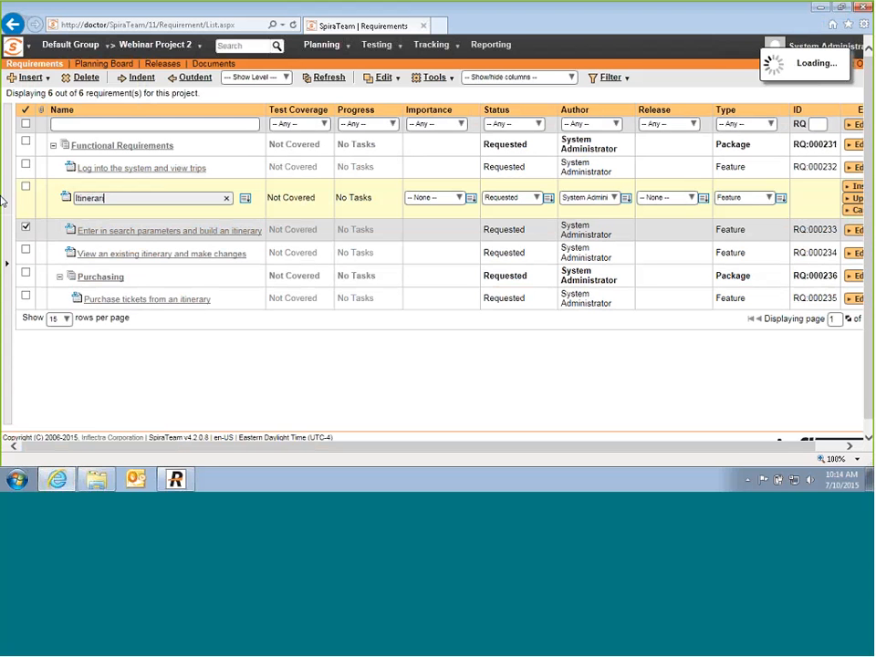
{"action": "type", "text": "es"}
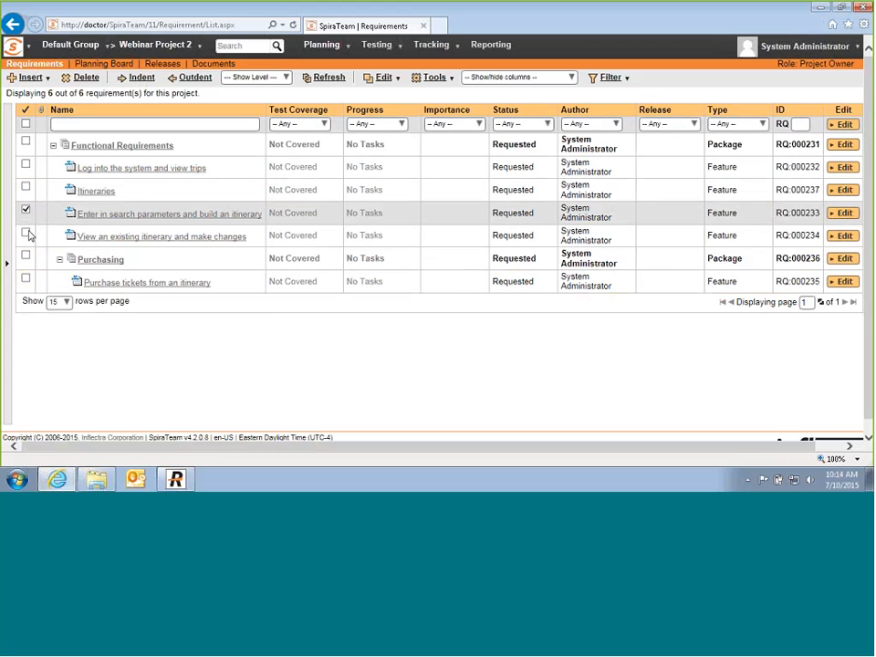
{"action": "left_click", "coordinate": [26, 233]}
{"action": "right_click", "coordinate": [53, 210]}
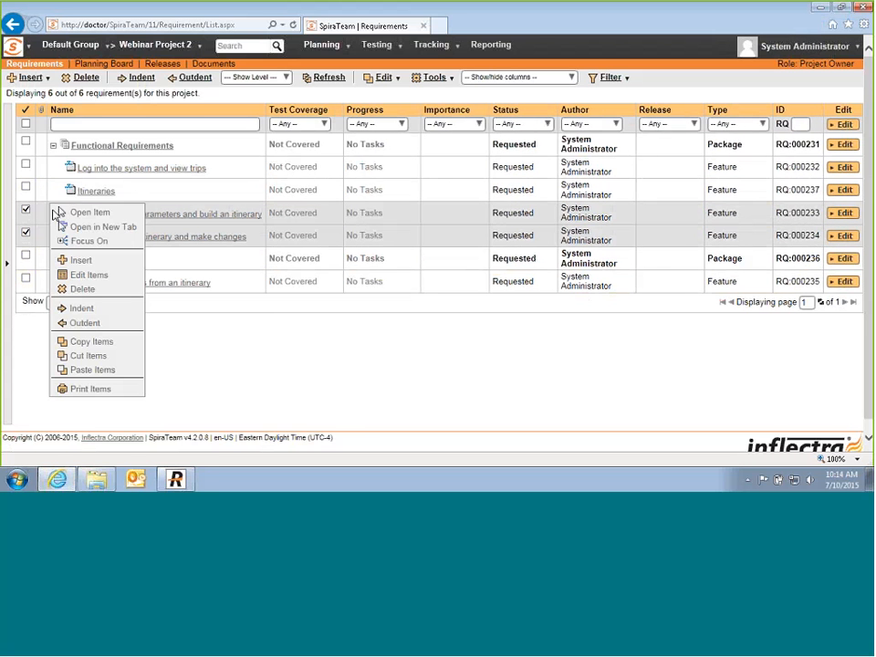
{"action": "left_click", "coordinate": [81, 311]}
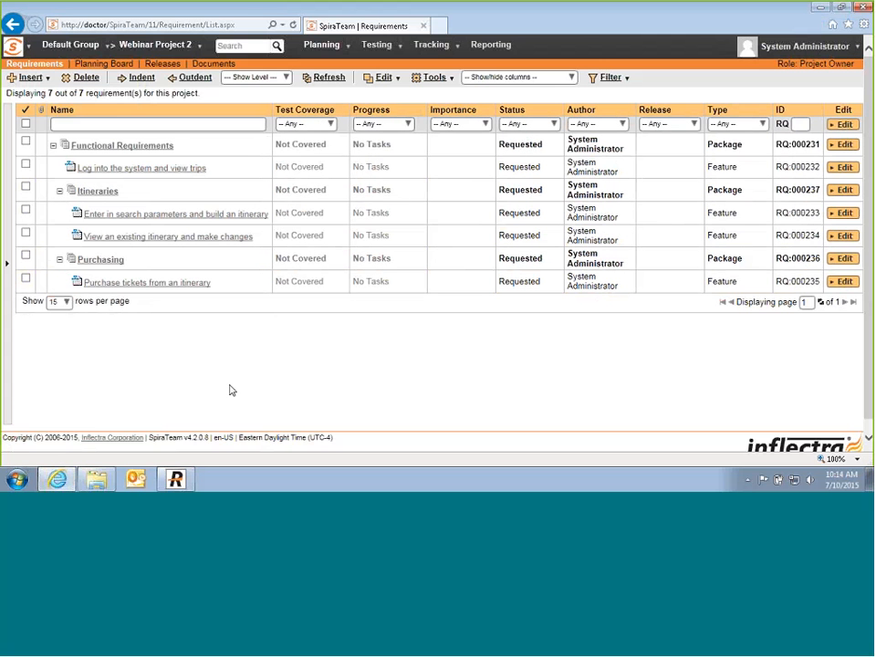
{"action": "left_click", "coordinate": [59, 195]}
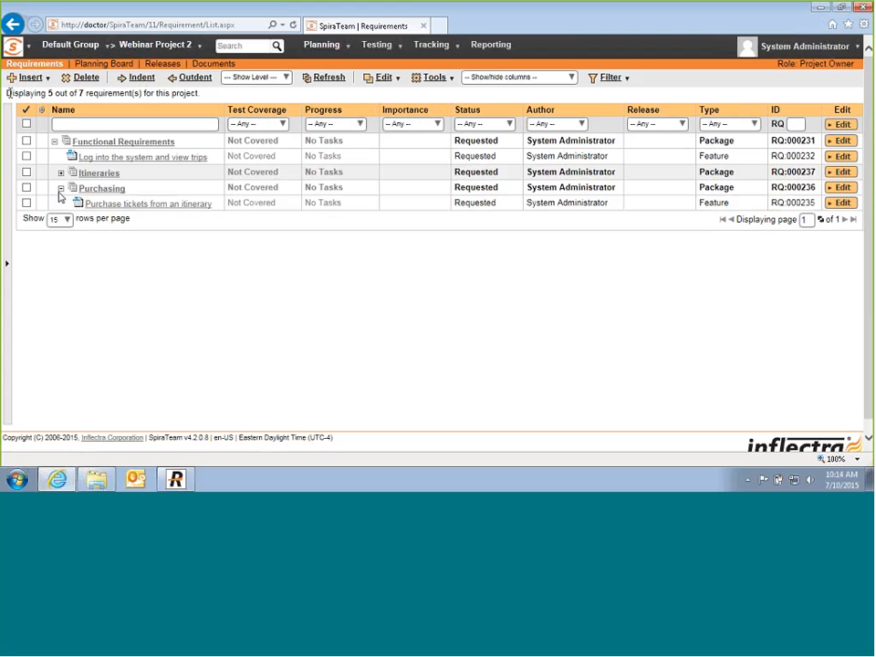
Step: Add a Performance Requirements package with child 'System must load pages in 1-2 seconds'
{"action": "left_click", "coordinate": [54, 143]}
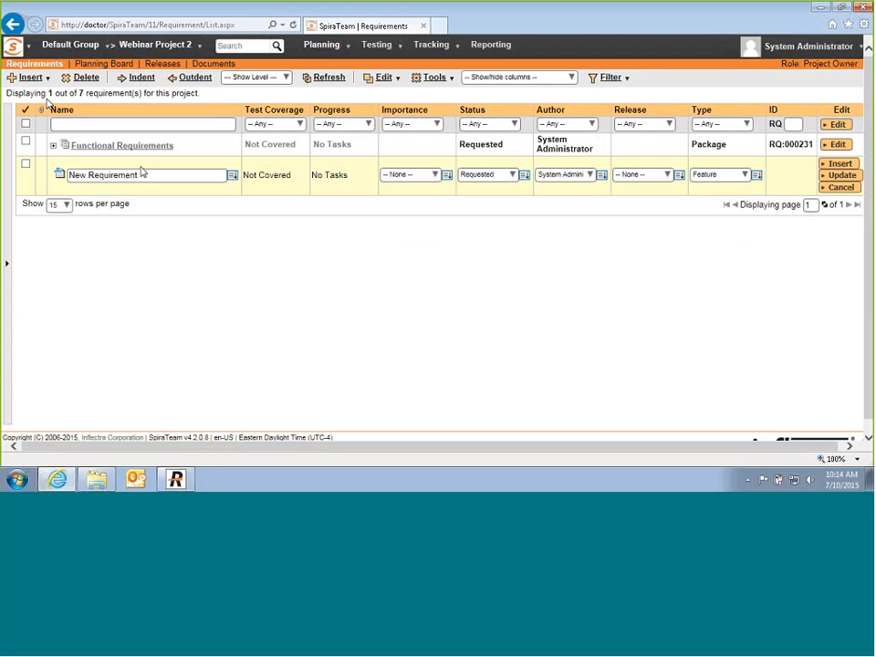
{"action": "type", "text": "Pe"}
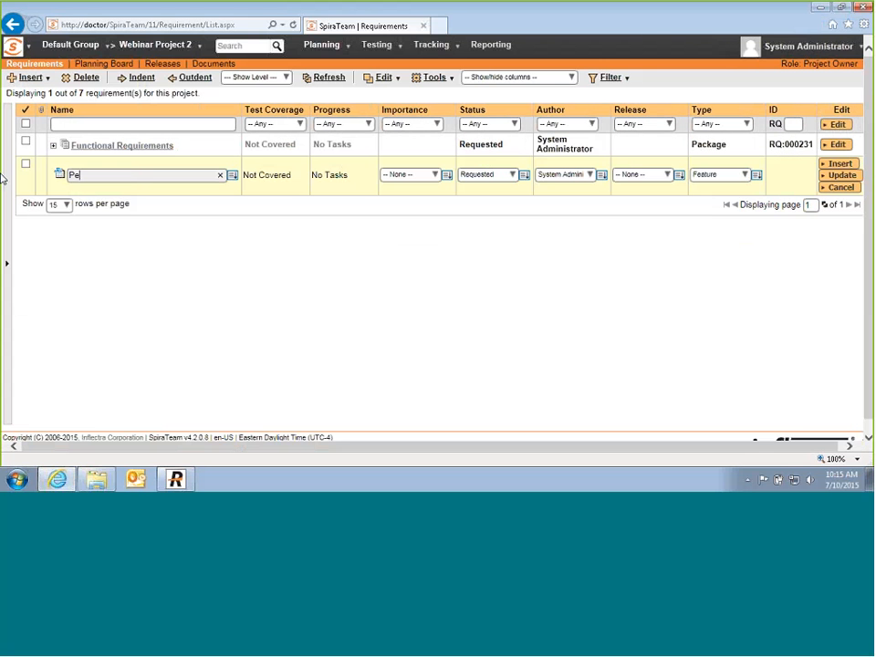
{"action": "type", "text": "rformance Require"}
{"action": "type", "text": "meb"}
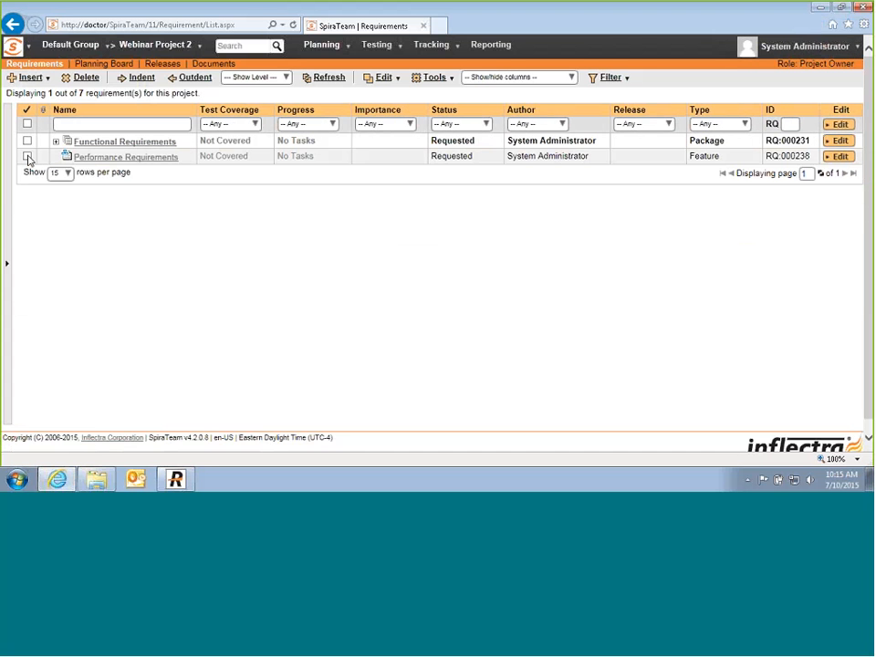
{"action": "left_click", "coordinate": [27, 157]}
{"action": "left_click", "coordinate": [48, 78]}
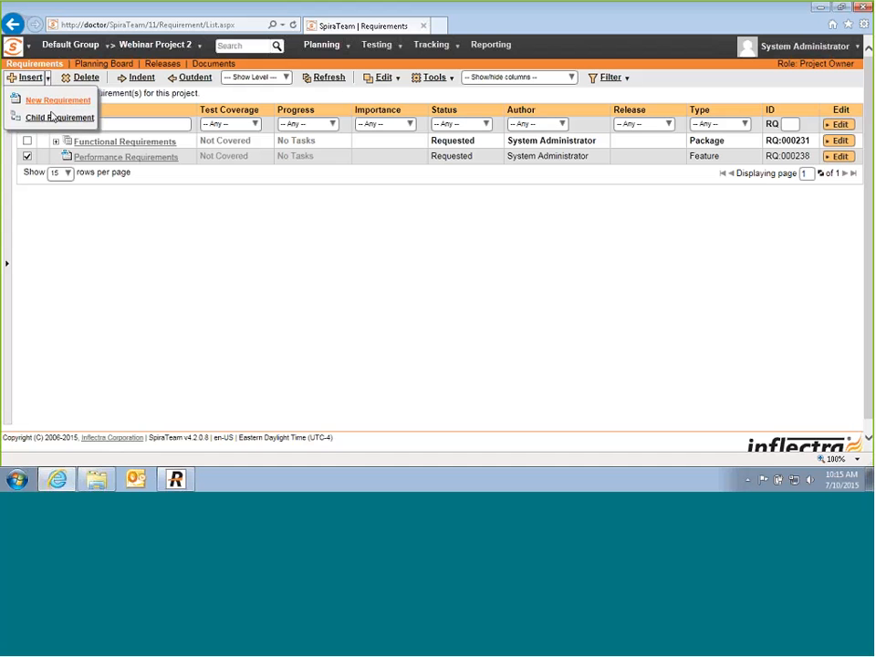
{"action": "left_click", "coordinate": [29, 98]}
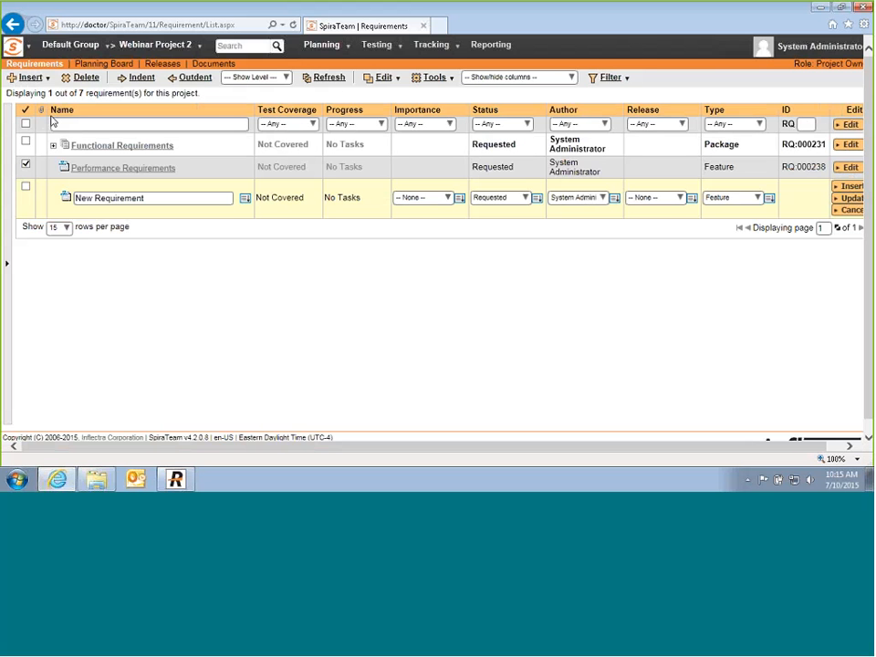
{"action": "left_click", "coordinate": [149, 193]}
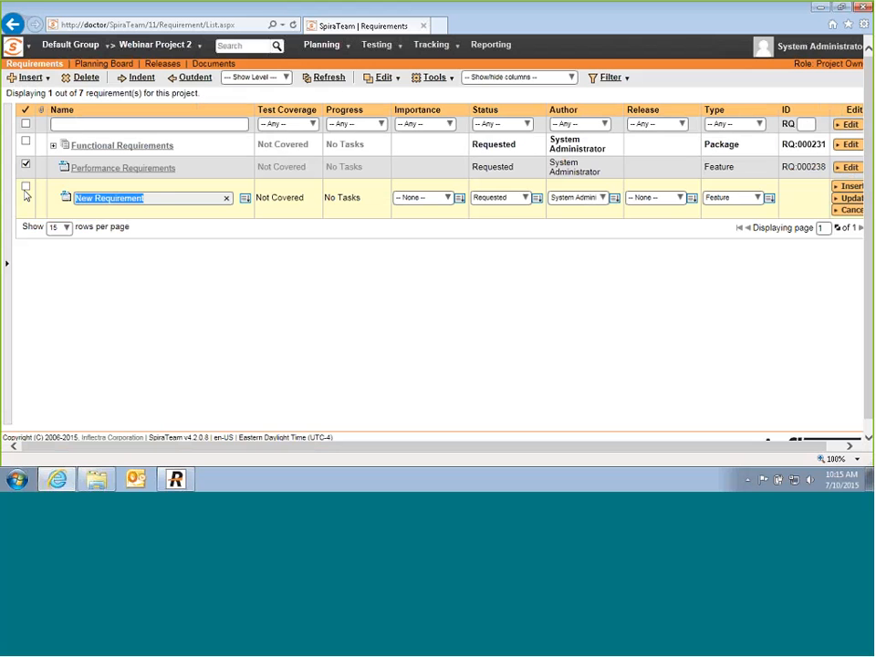
{"action": "type", "text": "System must load pages in"}
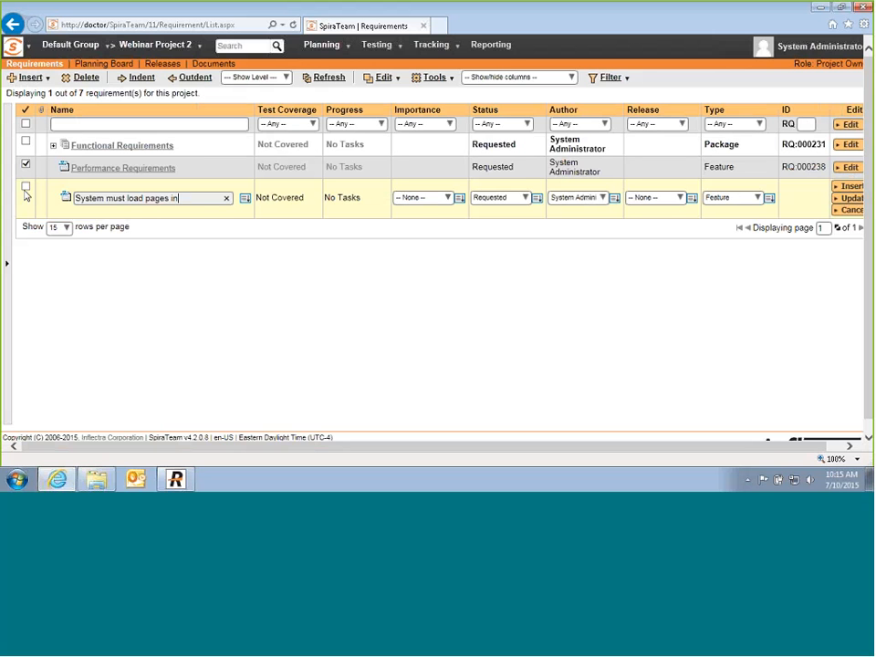
{"action": "type", "text": " 1-2 seconds"}
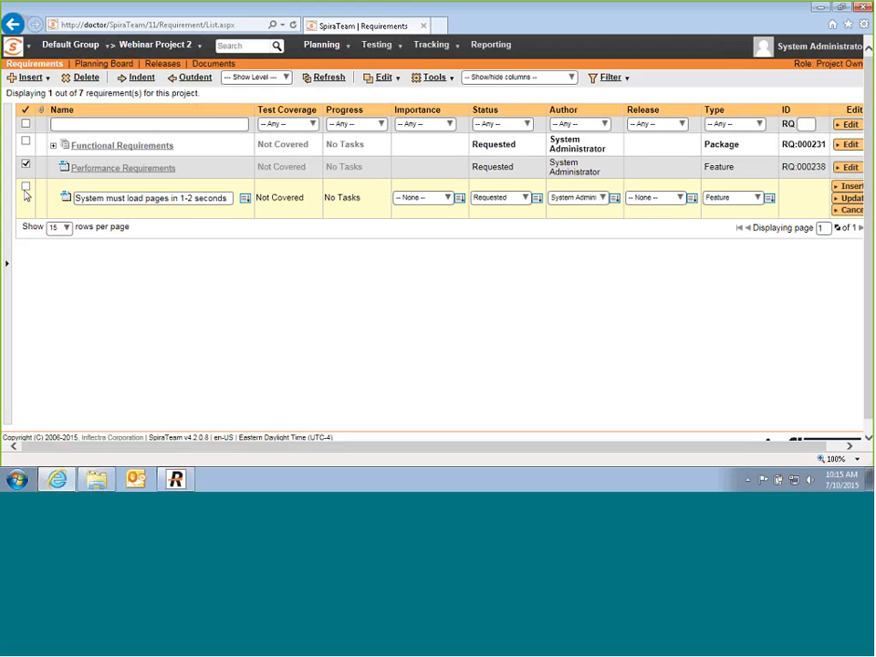
{"action": "key", "text": "Return"}
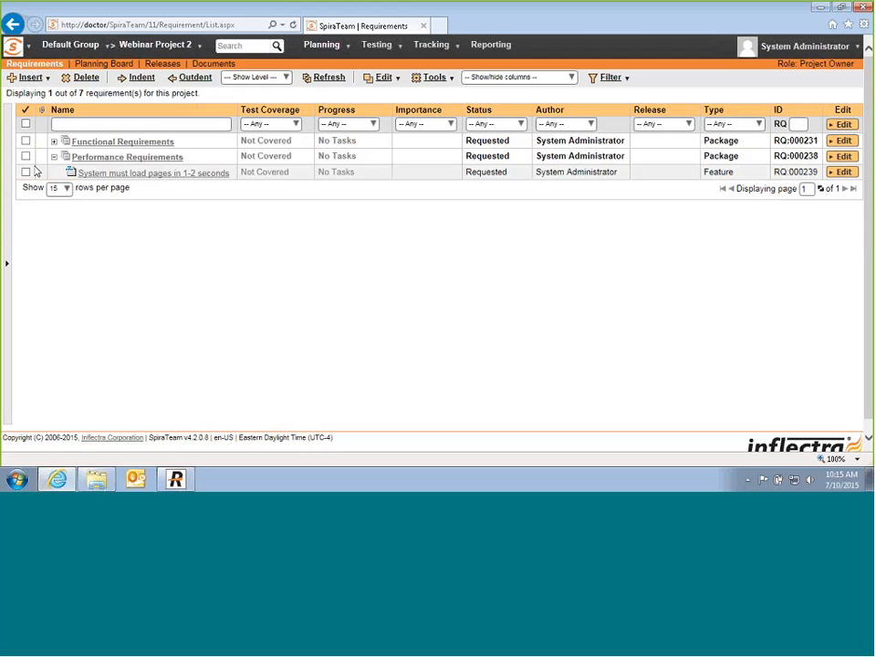
Step: Expand the Functional Requirements, Itineraries and Purchasing packages
{"action": "left_click", "coordinate": [53, 141]}
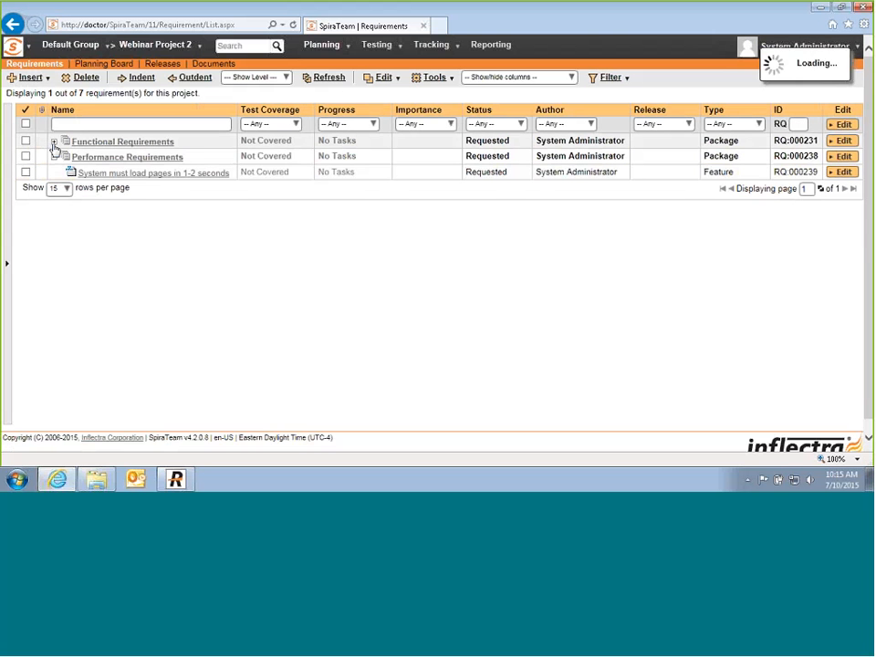
{"action": "left_click", "coordinate": [62, 173]}
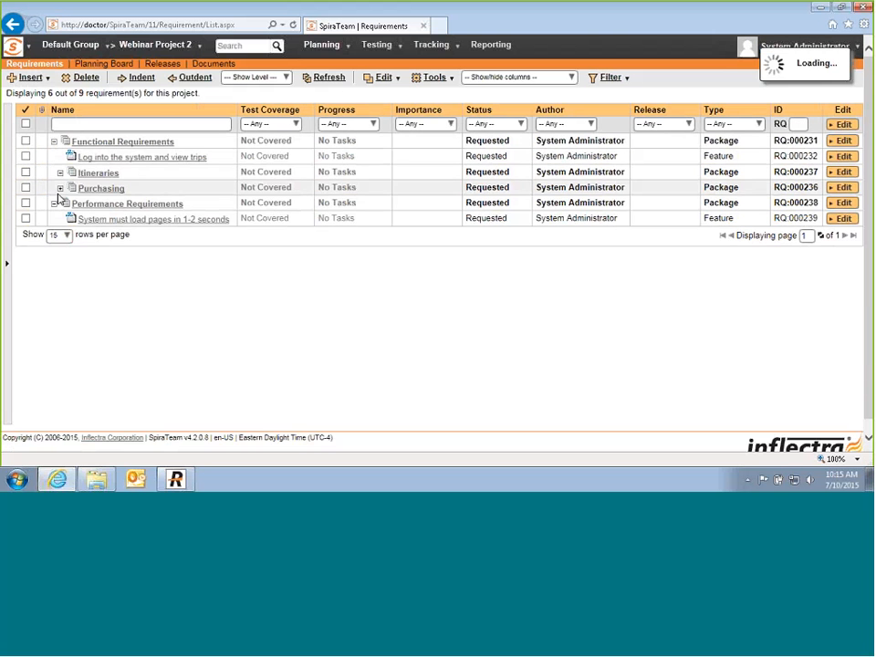
{"action": "left_click", "coordinate": [58, 260]}
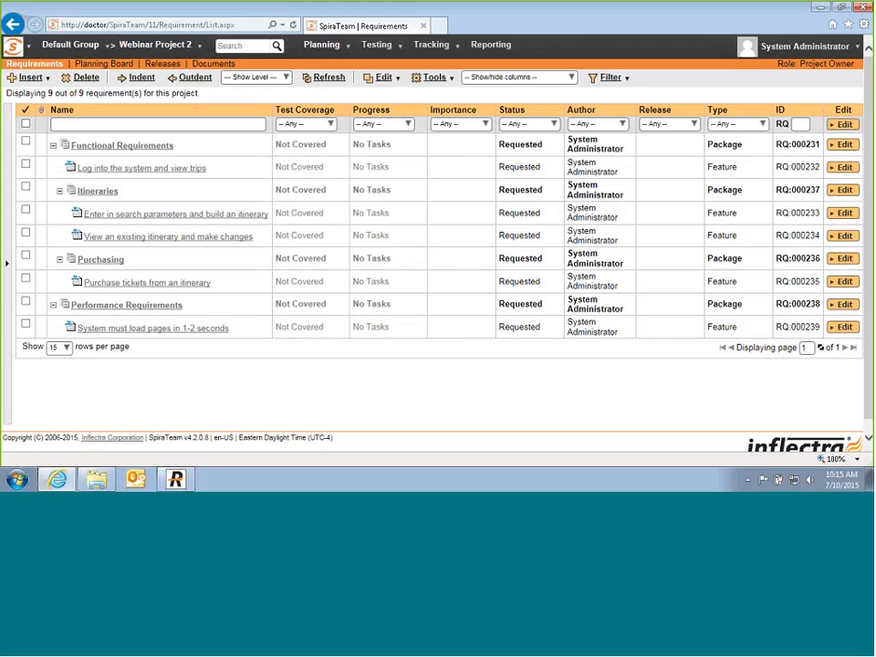
Step: Hide the Author column using the Show/hide columns list
{"action": "left_click", "coordinate": [571, 78]}
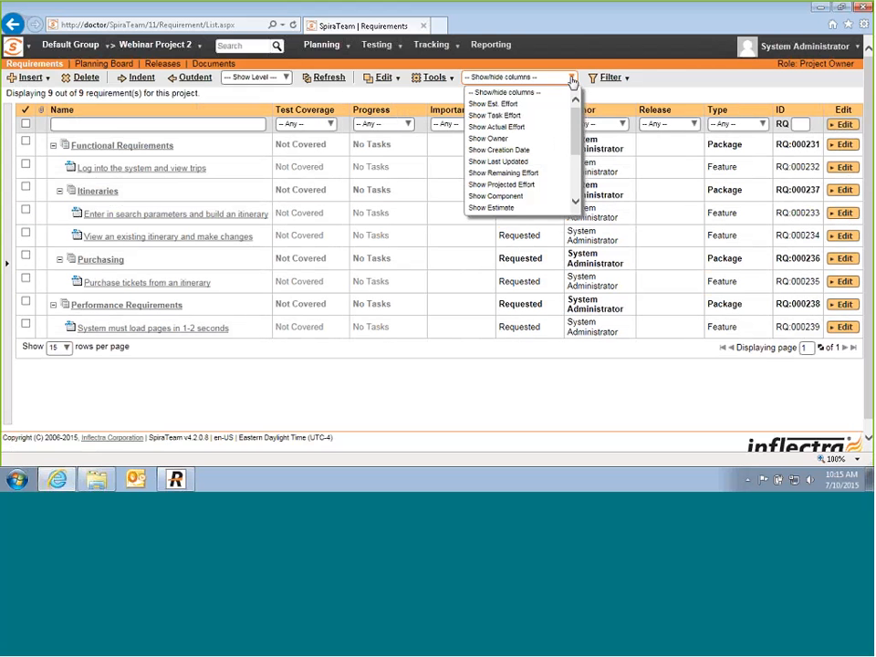
{"action": "scroll", "coordinate": [524, 164], "scroll_direction": "down", "scroll_amount": 3}
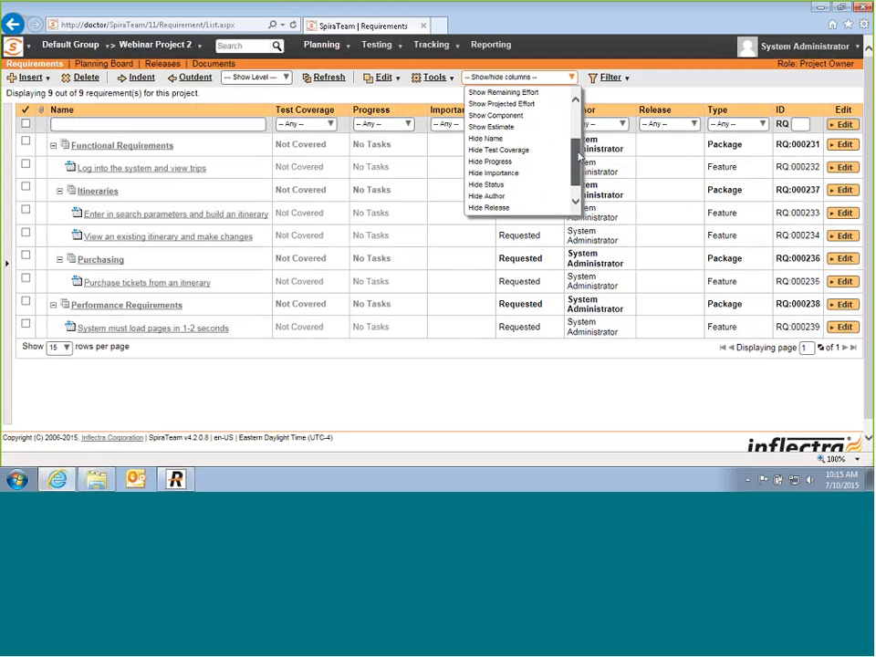
{"action": "left_click", "coordinate": [528, 184]}
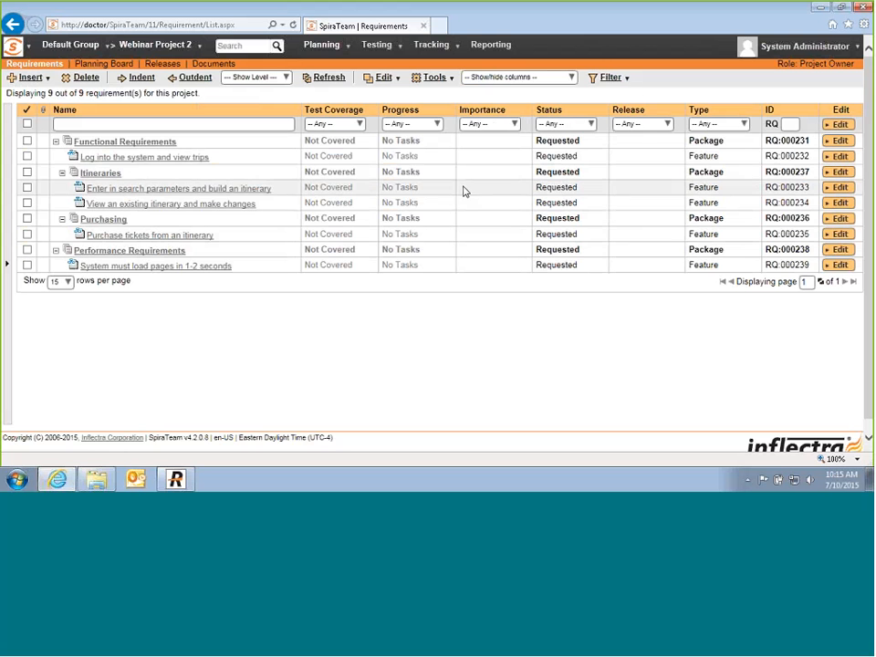
Step: Select the login, search, itinerary-change, ticket-purchase and page-load requirements for bulk editing
{"action": "left_click", "coordinate": [27, 188]}
{"action": "left_click", "coordinate": [27, 203]}
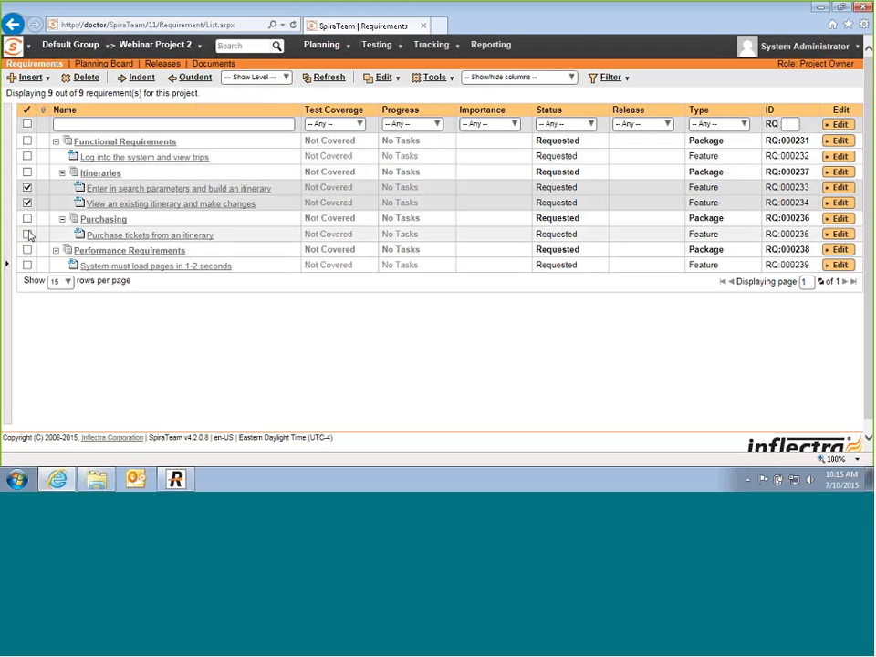
{"action": "left_click", "coordinate": [26, 234]}
{"action": "left_click", "coordinate": [26, 265]}
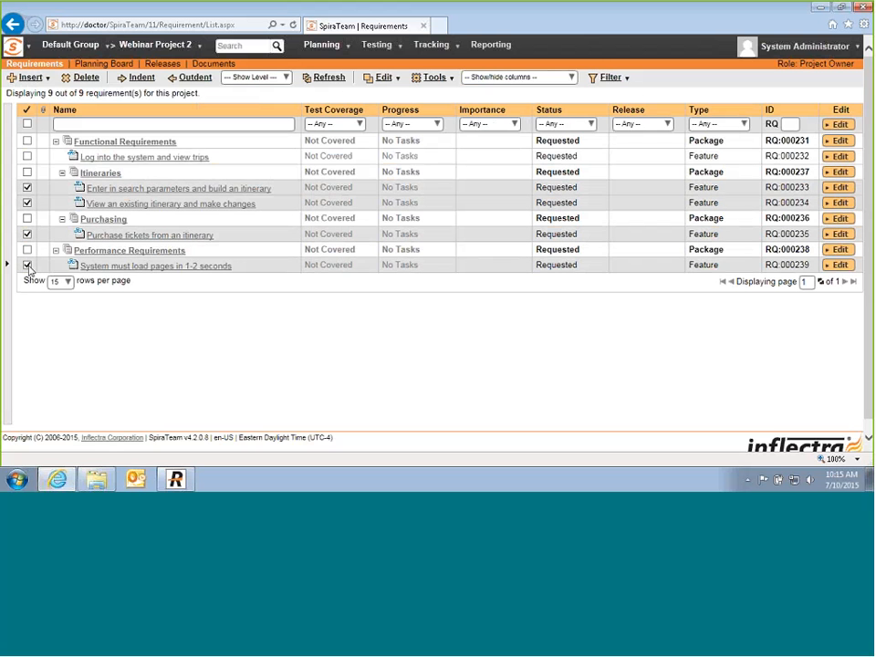
{"action": "left_click", "coordinate": [27, 156]}
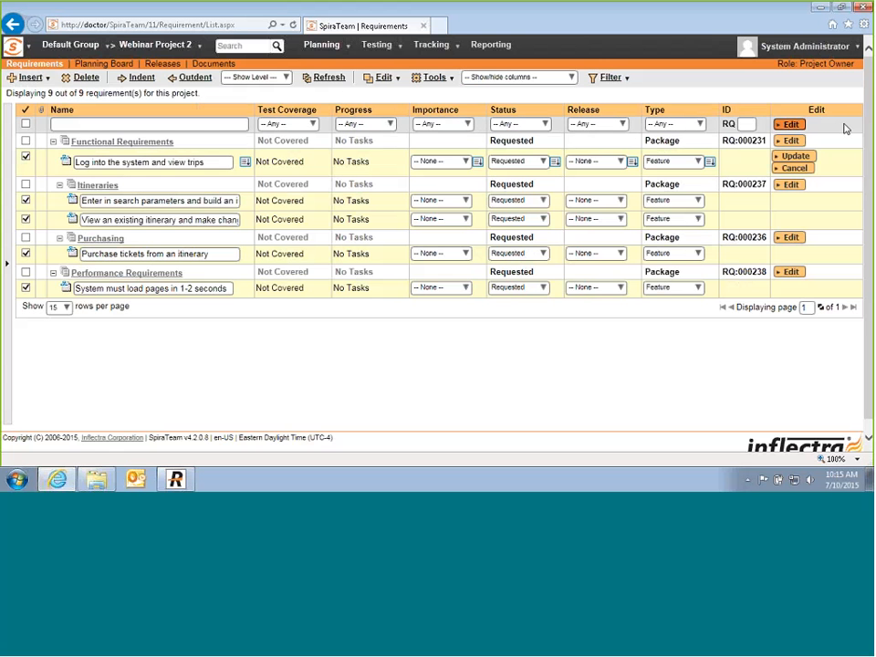
Step: Set importance to 1 - Critical for login, 3 - Medium for itinerary changes, 2 - High otherwise
{"action": "left_click", "coordinate": [452, 161]}
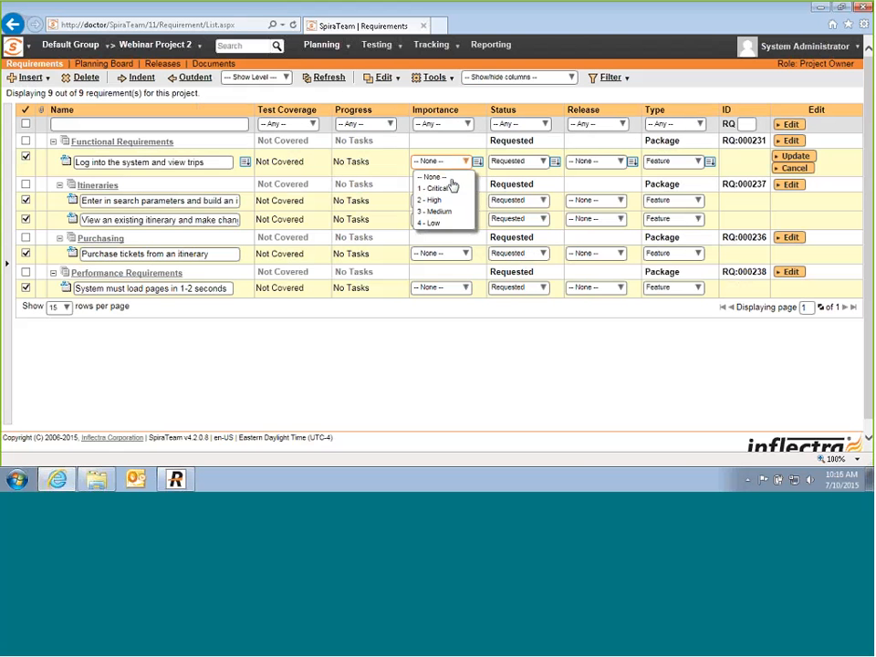
{"action": "left_click", "coordinate": [440, 200]}
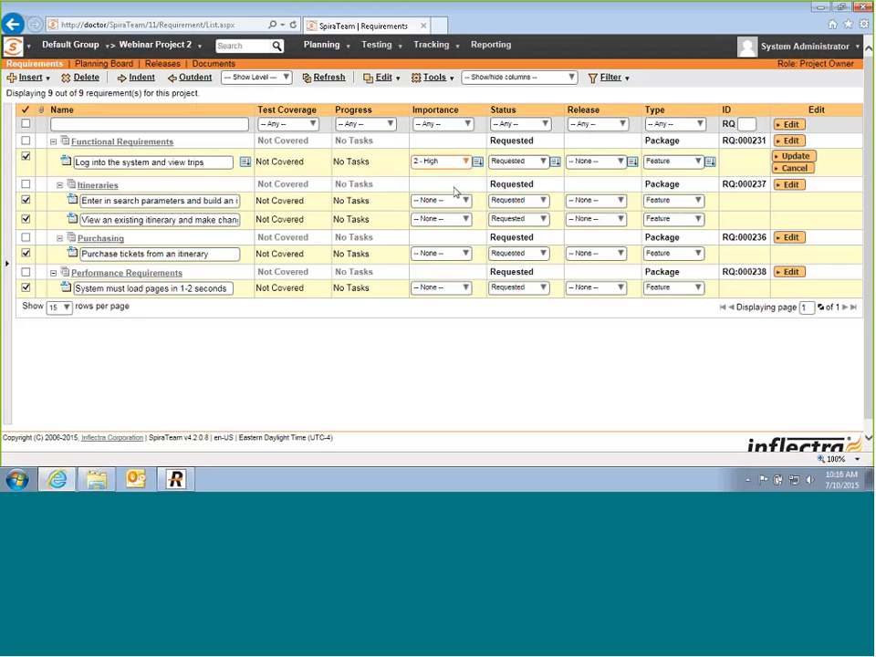
{"action": "left_click", "coordinate": [477, 162]}
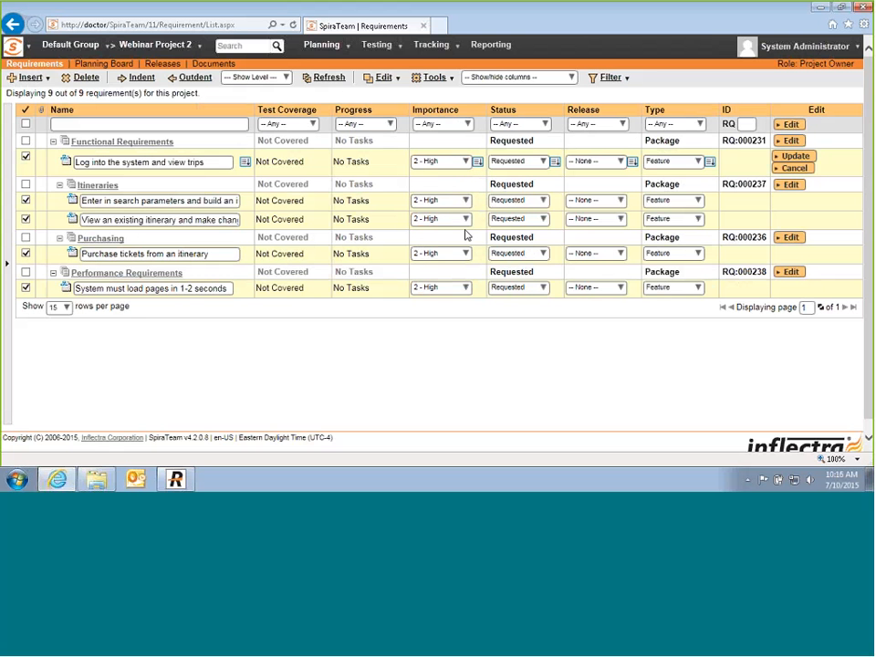
{"action": "left_click", "coordinate": [465, 221]}
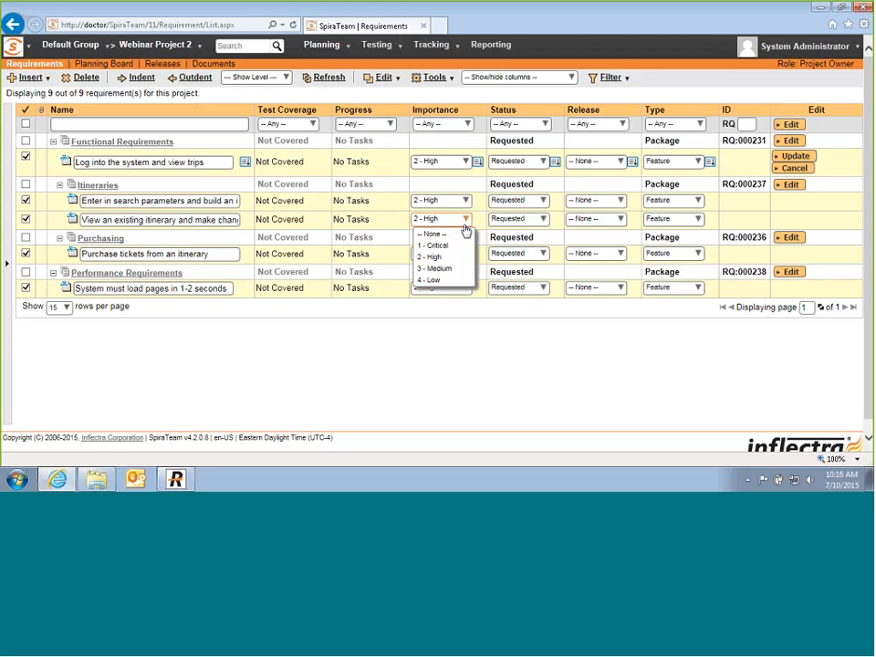
{"action": "left_click", "coordinate": [432, 268]}
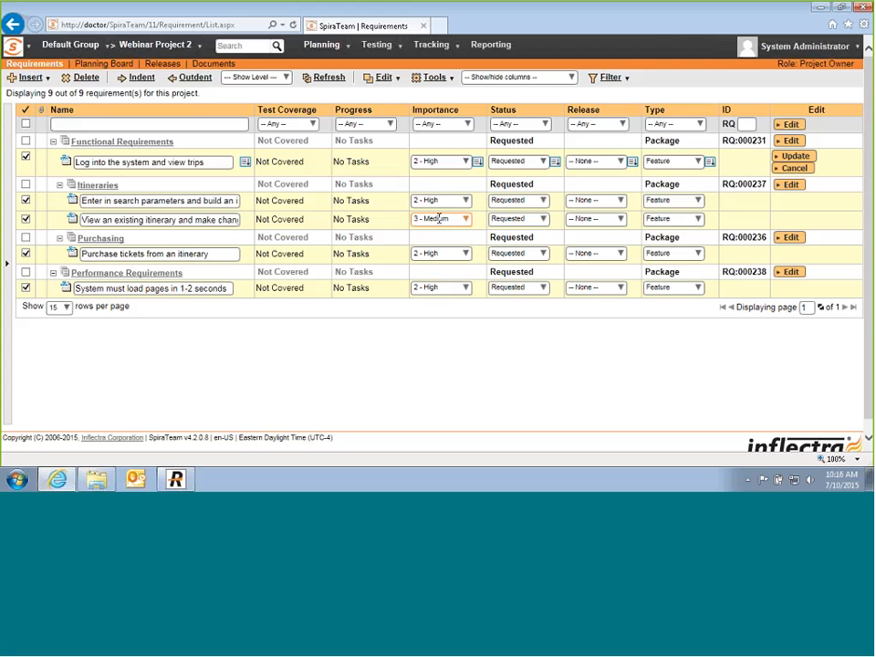
{"action": "left_click", "coordinate": [464, 161]}
{"action": "left_click", "coordinate": [432, 187]}
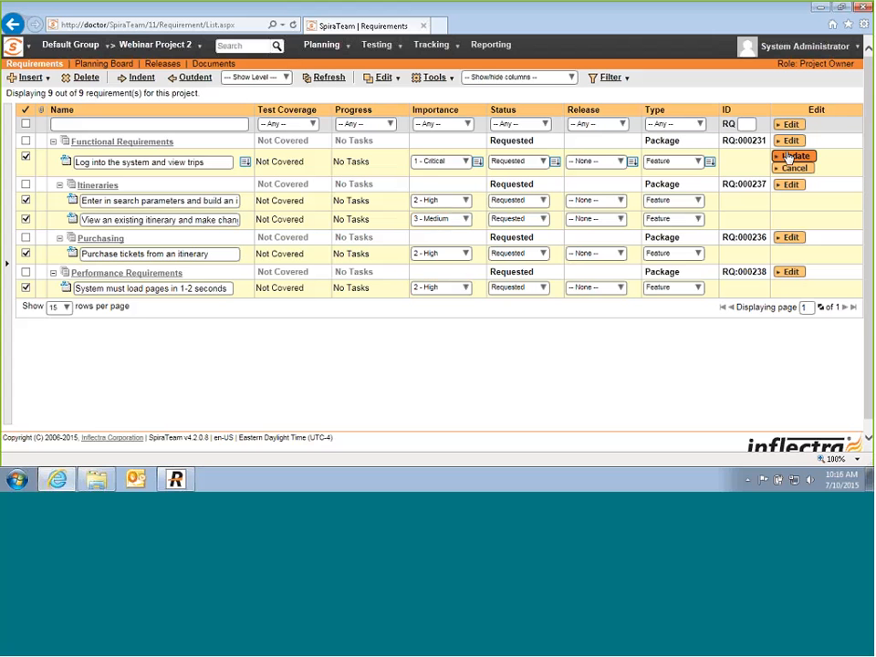
{"action": "left_click", "coordinate": [789, 157]}
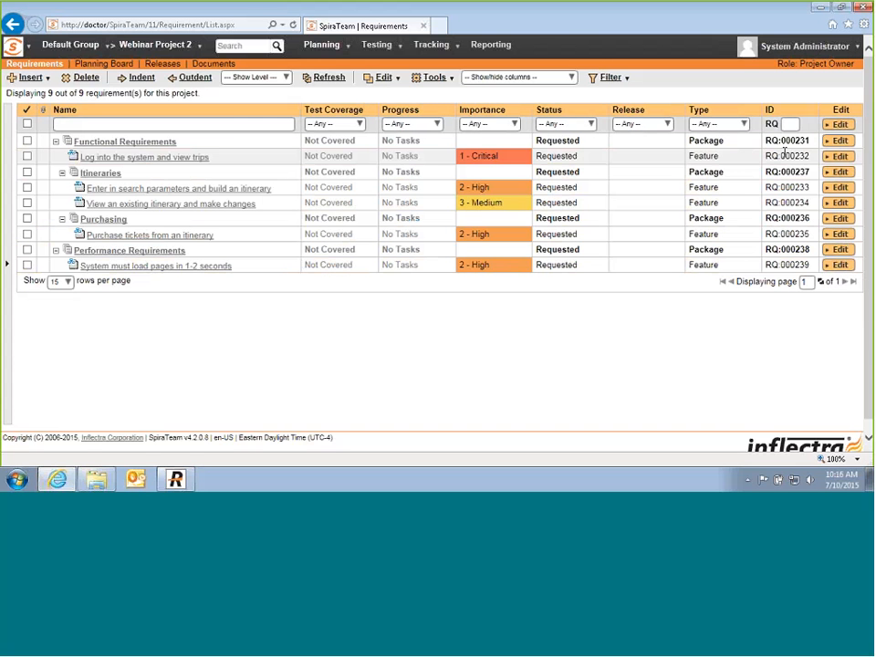
Step: Go to the project's Releases list and insert two new releases
{"action": "left_click", "coordinate": [348, 53]}
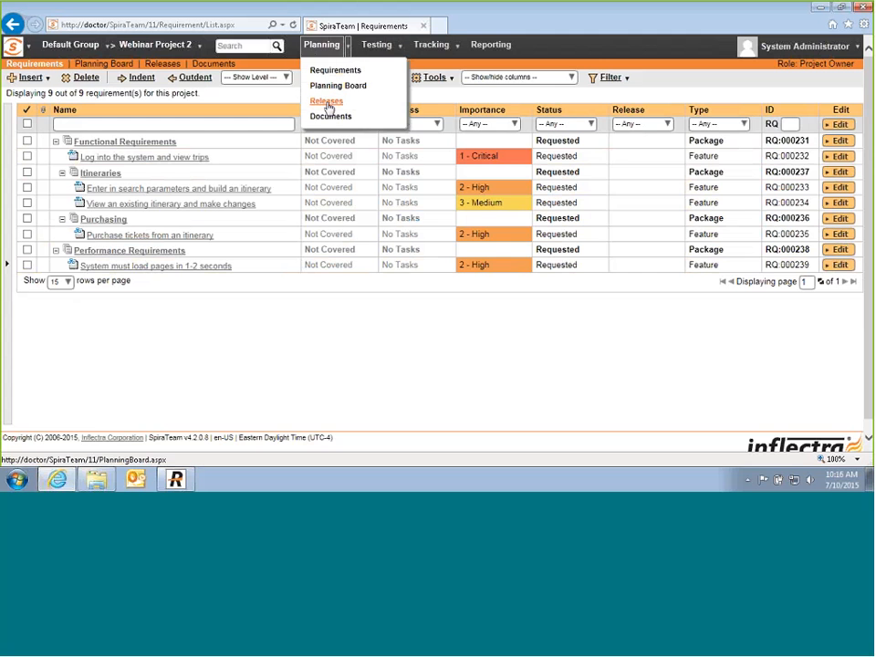
{"action": "left_click", "coordinate": [339, 85]}
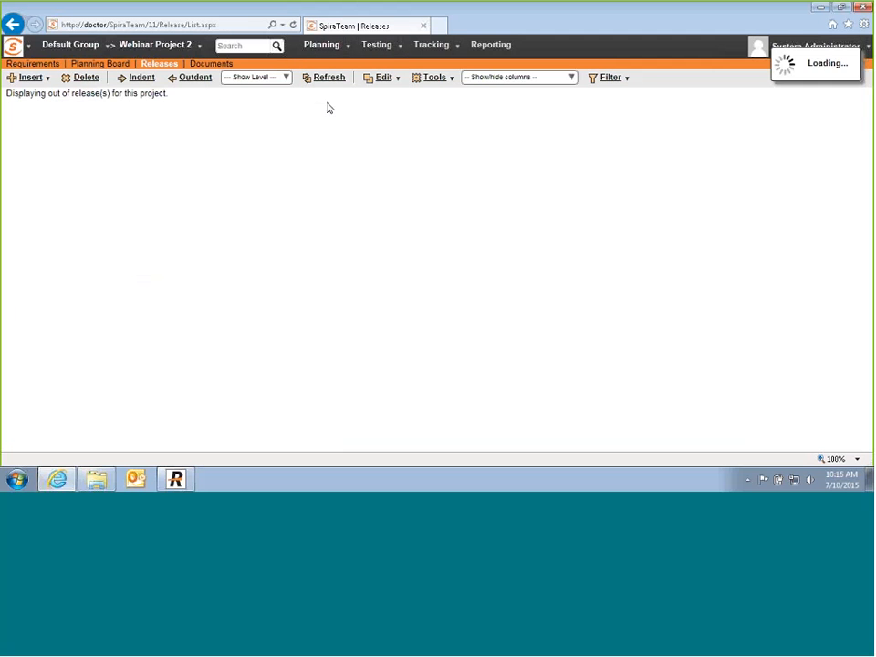
{"action": "left_click", "coordinate": [38, 79]}
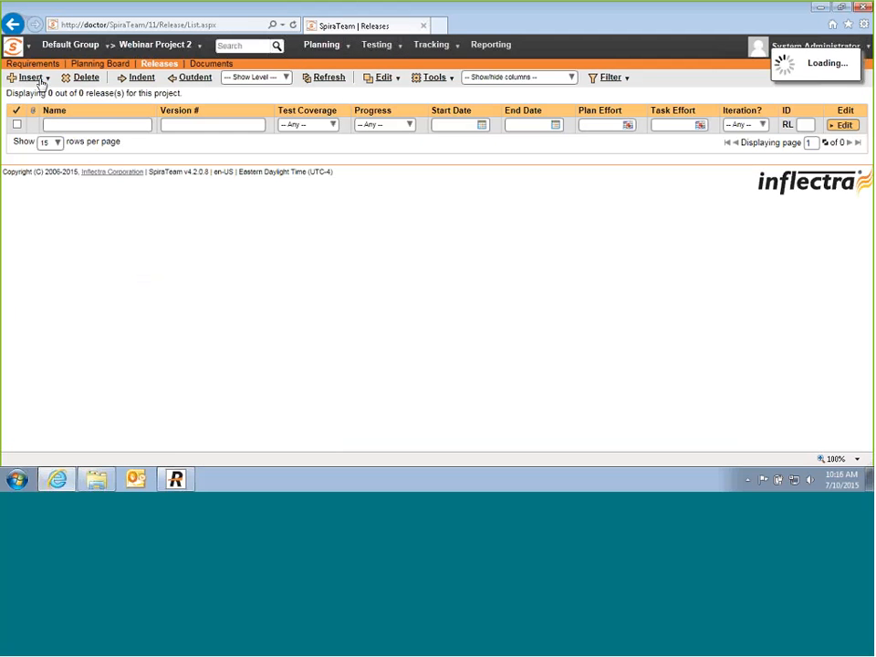
{"action": "left_click", "coordinate": [40, 82]}
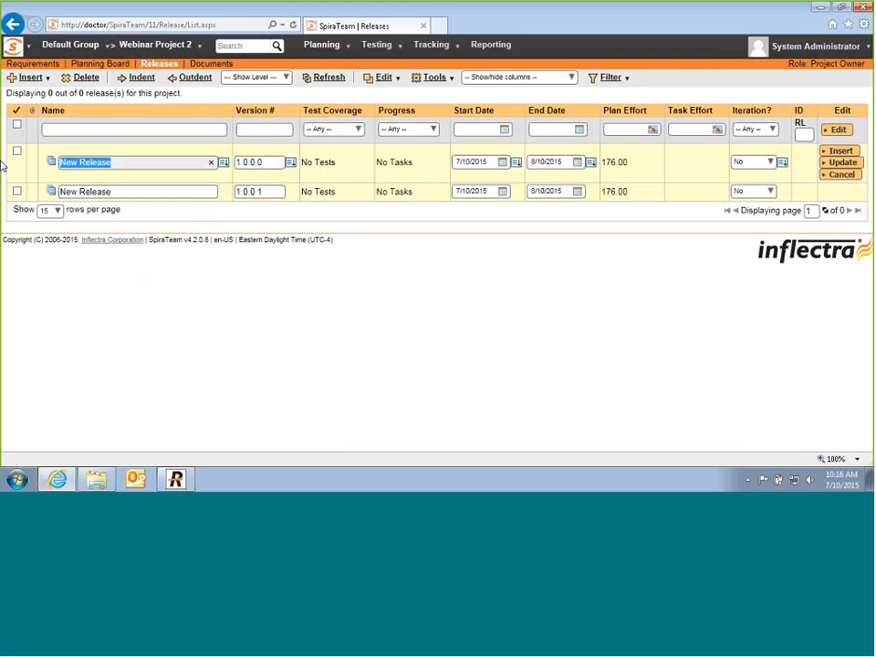
Step: Name them Release 1.0 and Release 2.0 with versions 1.0.0.0 and 2.0.0.0, and save
{"action": "type", "text": "Release 1.0"}
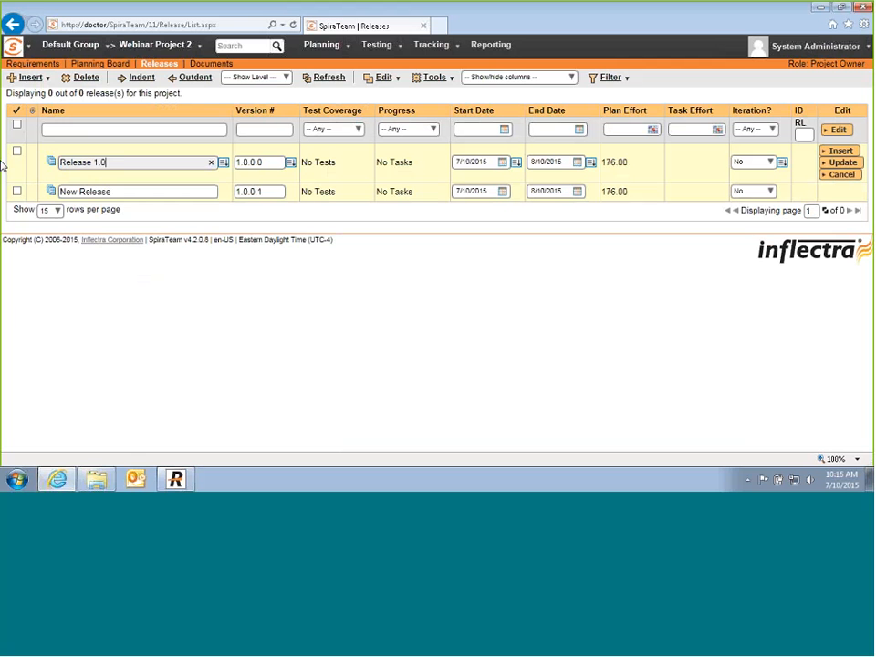
{"action": "left_click_drag", "start_coordinate": [131, 192], "coordinate": [3, 196]}
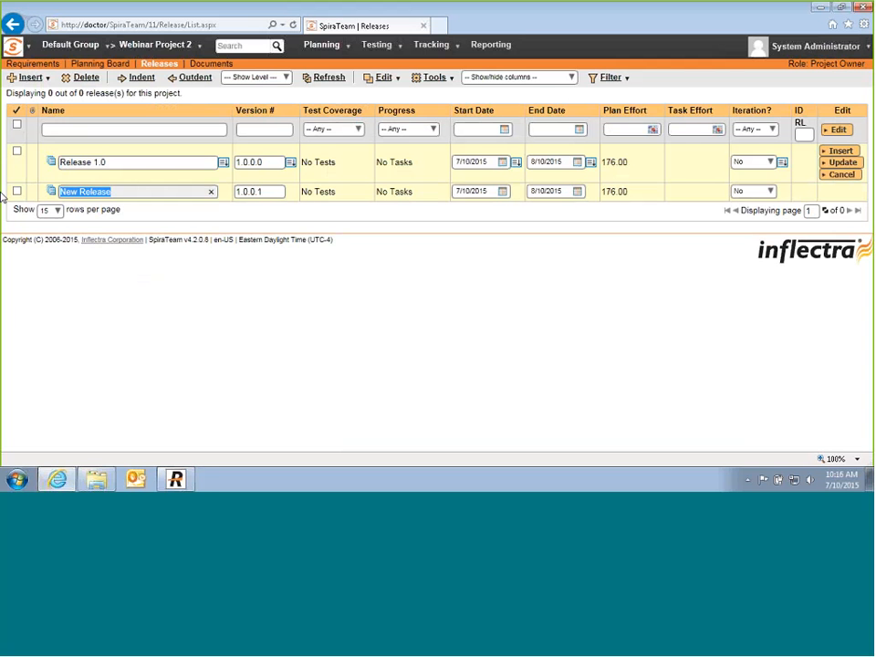
{"action": "type", "text": "Release 2.0"}
{"action": "left_click_drag", "start_coordinate": [276, 162], "coordinate": [68, 166]}
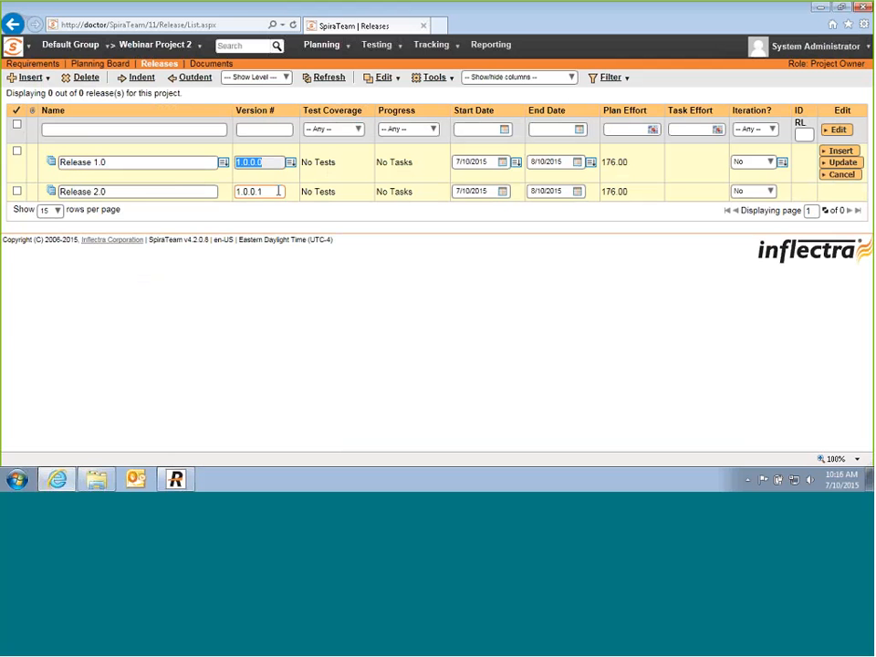
{"action": "left_click_drag", "start_coordinate": [278, 191], "coordinate": [190, 191]}
{"action": "type", "text": "2"}
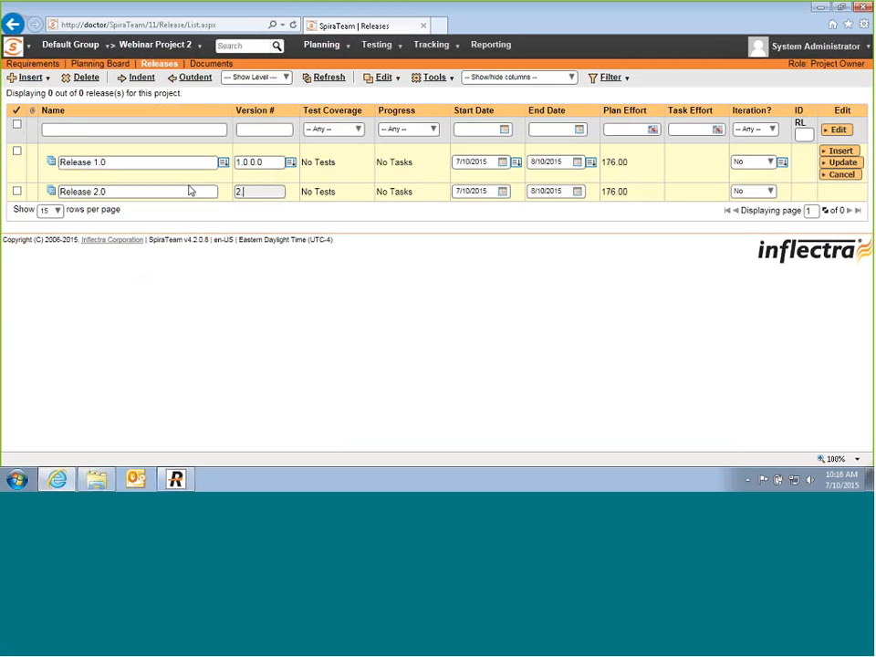
{"action": "type", "text": ".0.0.0"}
{"action": "key", "text": "Return"}
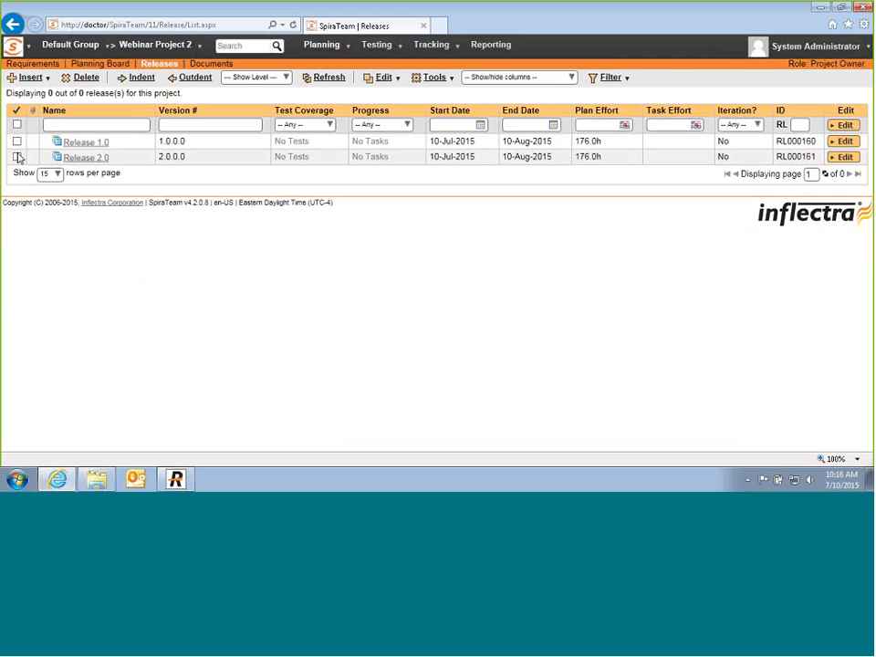
Step: Insert two new iterations above Release 2.0
{"action": "left_click", "coordinate": [18, 157]}
{"action": "left_click", "coordinate": [46, 78]}
{"action": "left_click", "coordinate": [36, 100]}
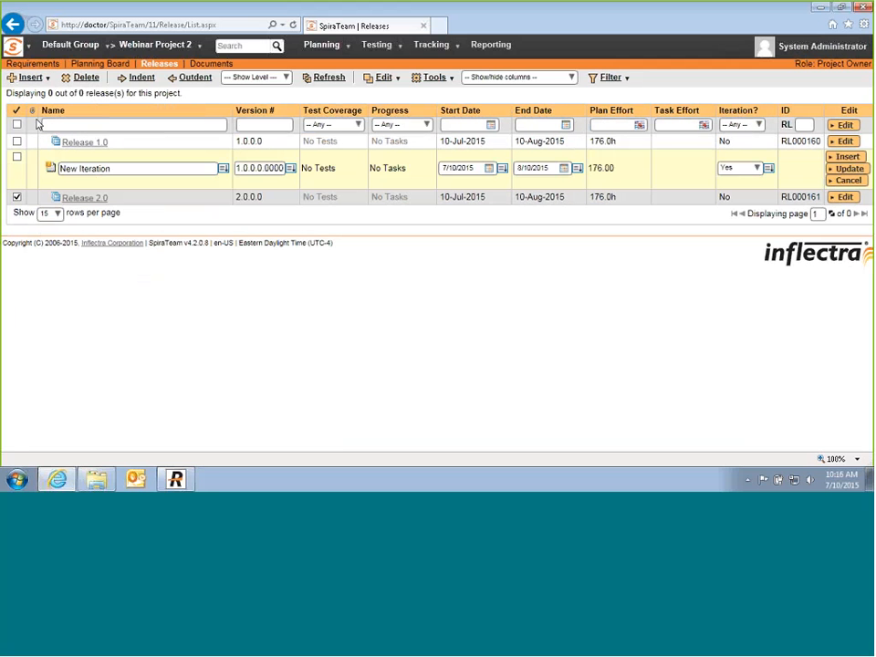
{"action": "left_click", "coordinate": [43, 78]}
{"action": "left_click", "coordinate": [58, 115]}
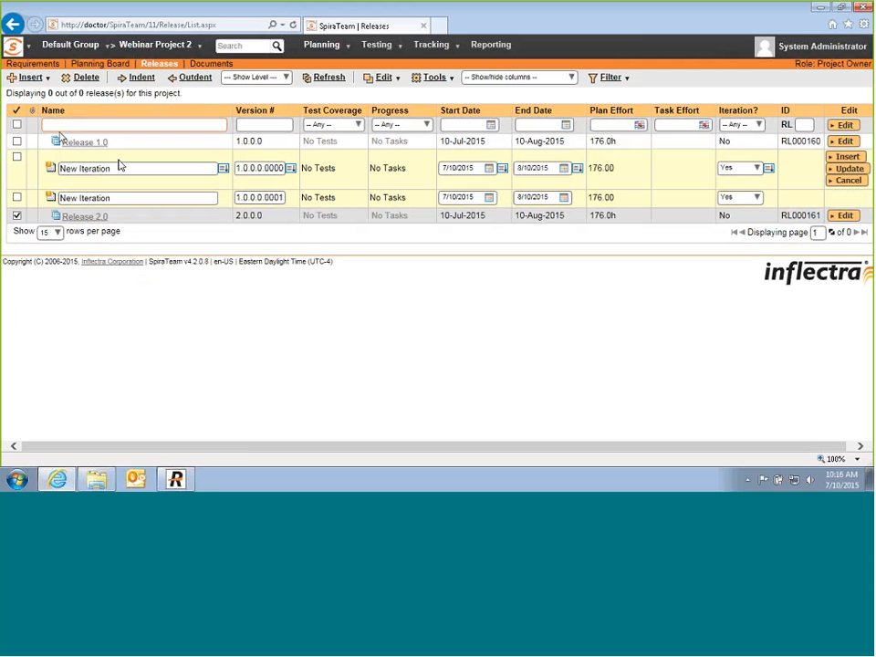
Step: Name them Release 1.0 Sprint 1 and Release 1.0 Sprint 2, save, and indent them under Release 1.0
{"action": "left_click_drag", "start_coordinate": [119, 166], "coordinate": [1, 174]}
{"action": "type", "text": "Release "}
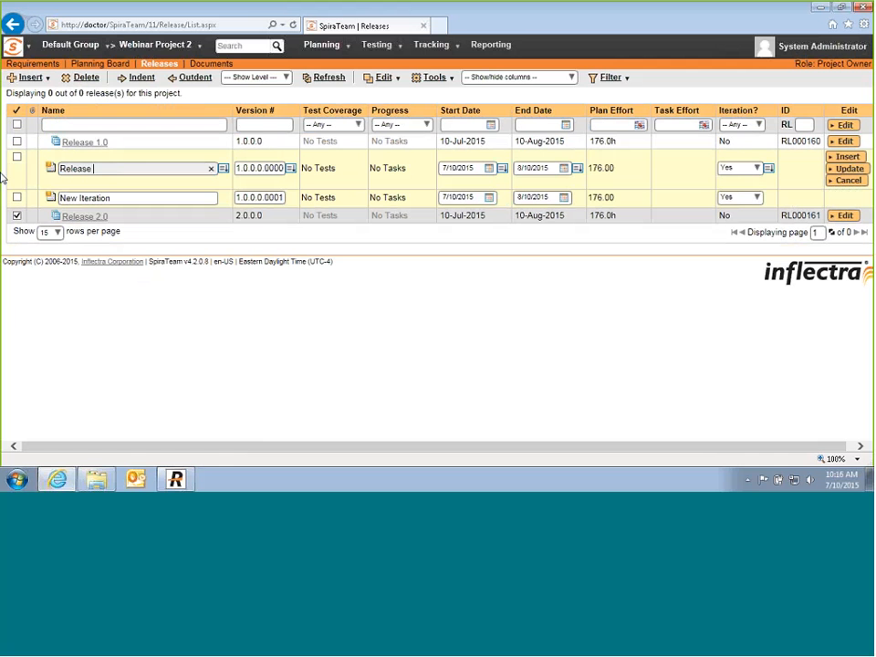
{"action": "type", "text": "1.0 Sprint 1"}
{"action": "left_click_drag", "start_coordinate": [139, 167], "coordinate": [51, 174]}
{"action": "key", "text": "ctrl+c"}
{"action": "left_click_drag", "start_coordinate": [119, 198], "coordinate": [1, 204]}
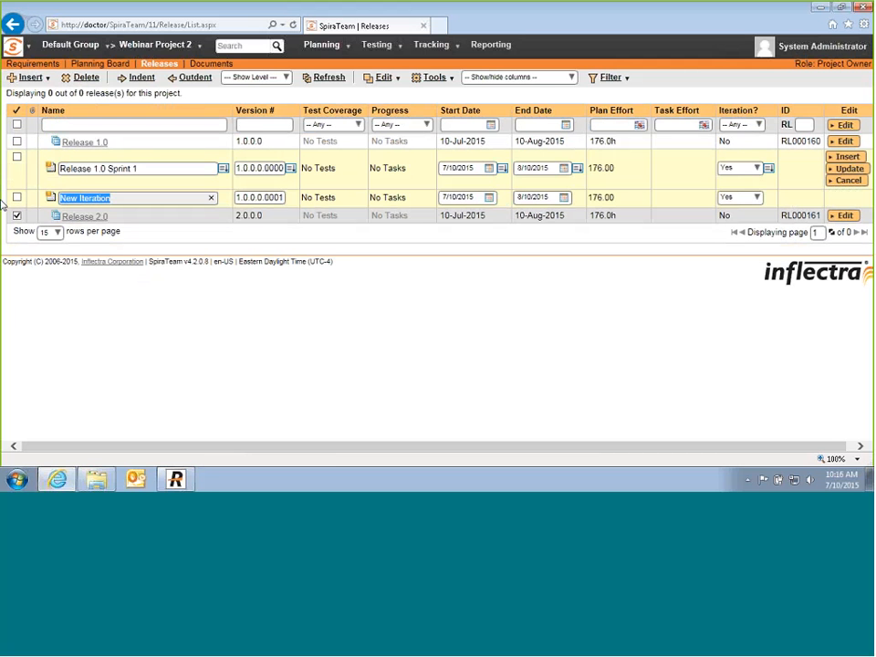
{"action": "key", "text": "ctrl+v"}
{"action": "key", "text": "BackSpace"}
{"action": "type", "text": "2"}
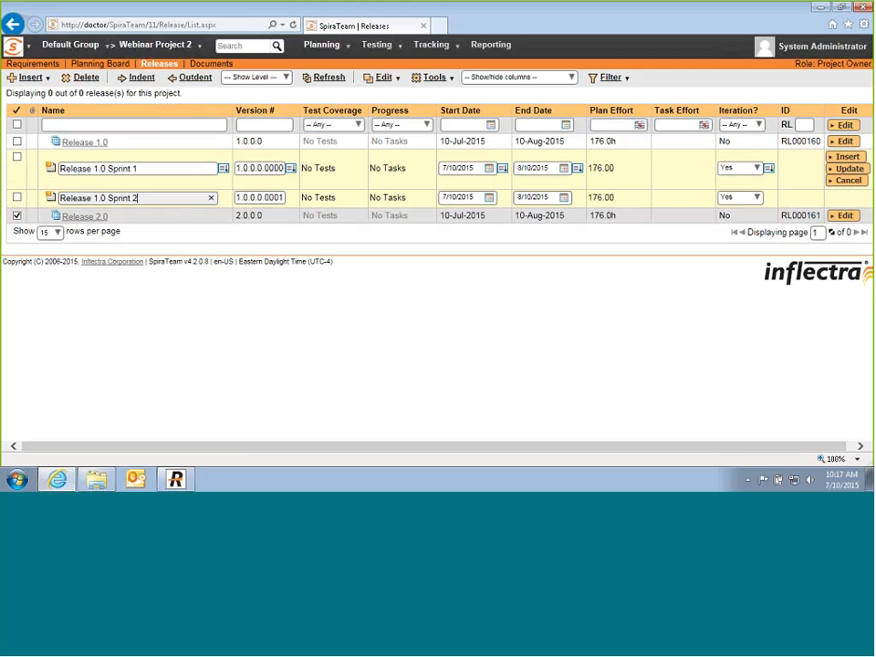
{"action": "left_click", "coordinate": [40, 182]}
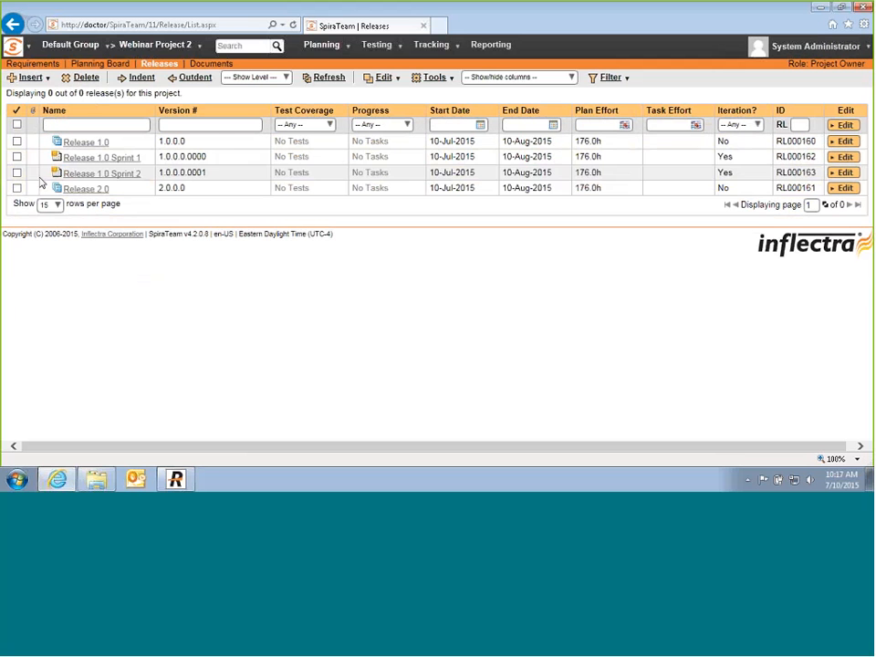
{"action": "left_click", "coordinate": [135, 79]}
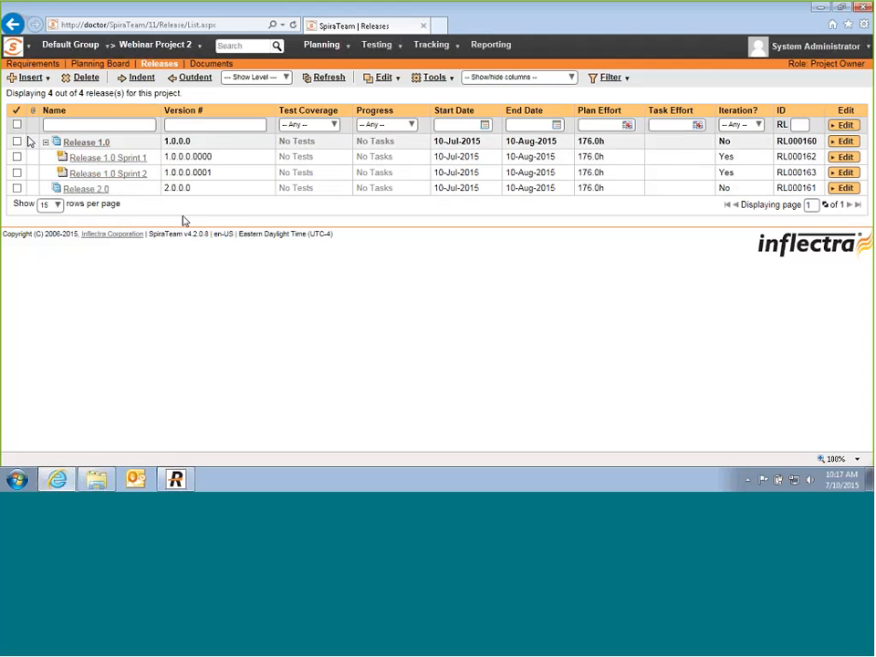
Step: Return to the requirements list and put the five feature requirements into inline edit
{"action": "left_click", "coordinate": [32, 64]}
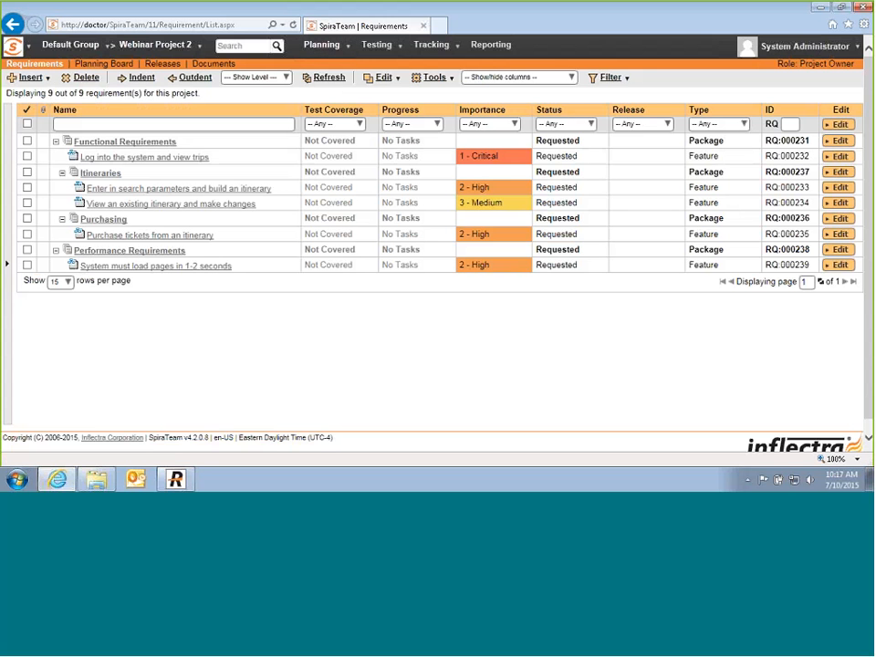
{"action": "double_click", "coordinate": [636, 161]}
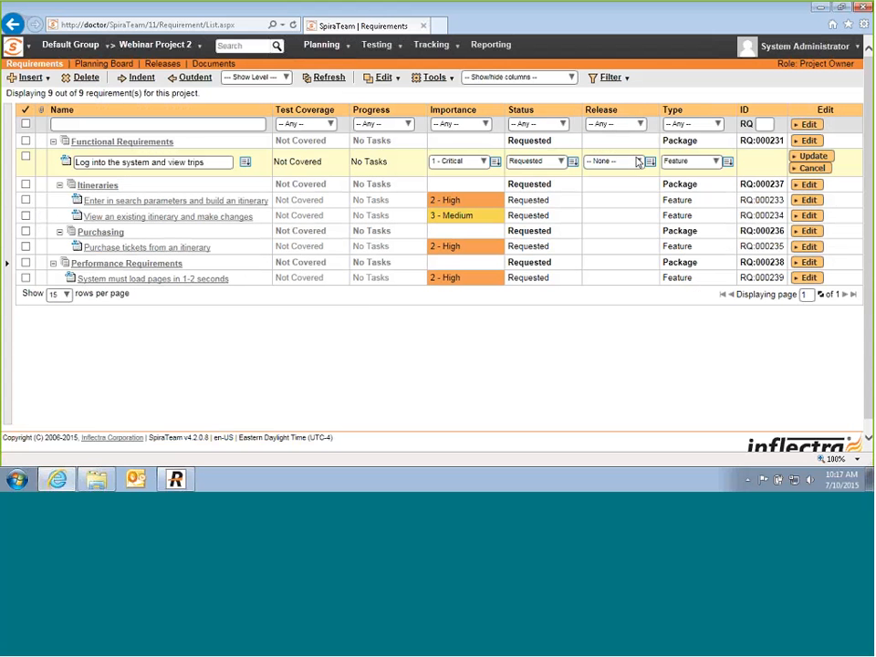
{"action": "double_click", "coordinate": [612, 199]}
{"action": "double_click", "coordinate": [607, 222]}
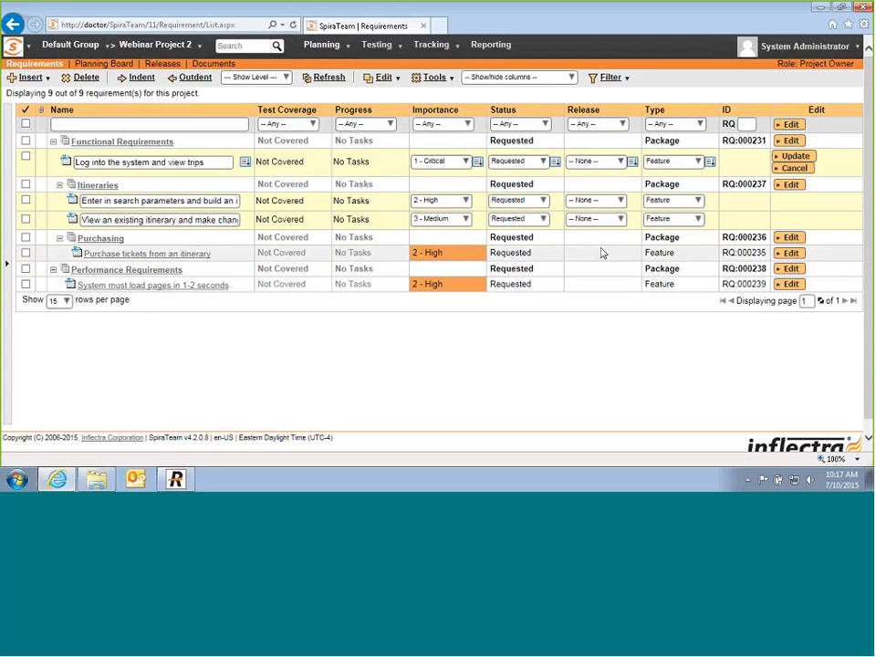
{"action": "double_click", "coordinate": [600, 250]}
{"action": "double_click", "coordinate": [594, 290]}
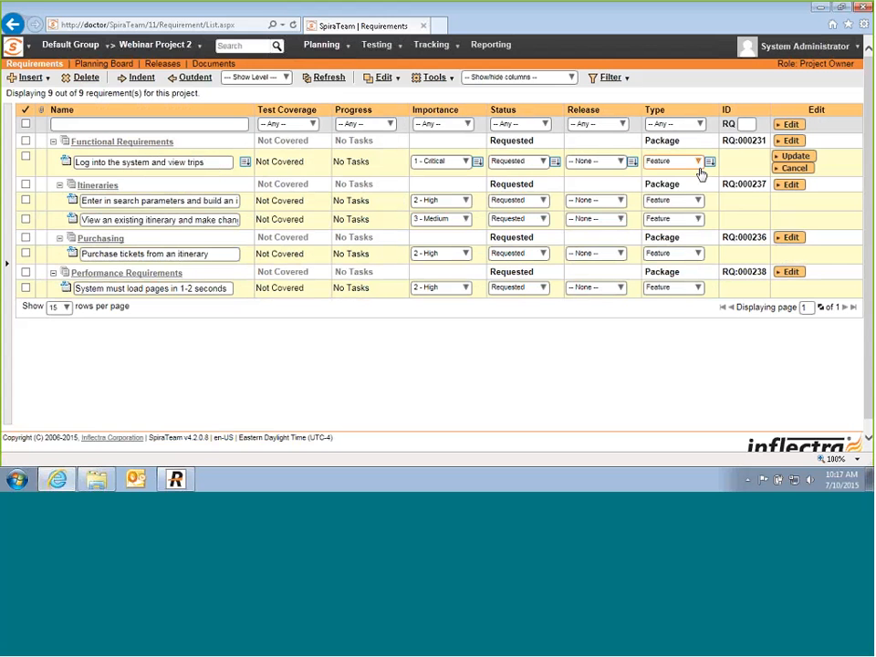
Step: Assign Release 1.0.0.0 to all requirements and 2.0.0.0 to itinerary changes, save, and refresh
{"action": "left_click", "coordinate": [618, 164]}
{"action": "left_click", "coordinate": [623, 188]}
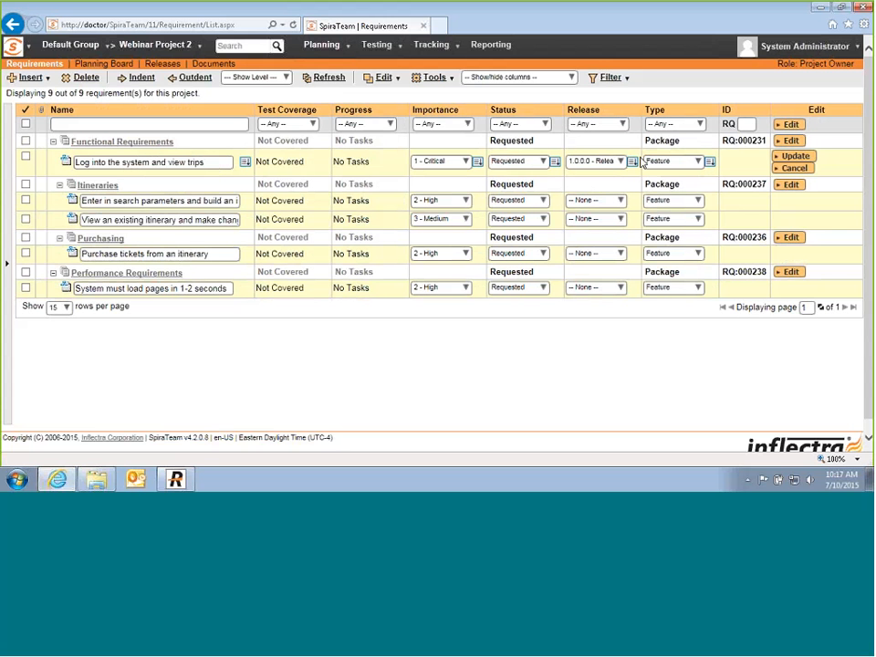
{"action": "left_click", "coordinate": [631, 162]}
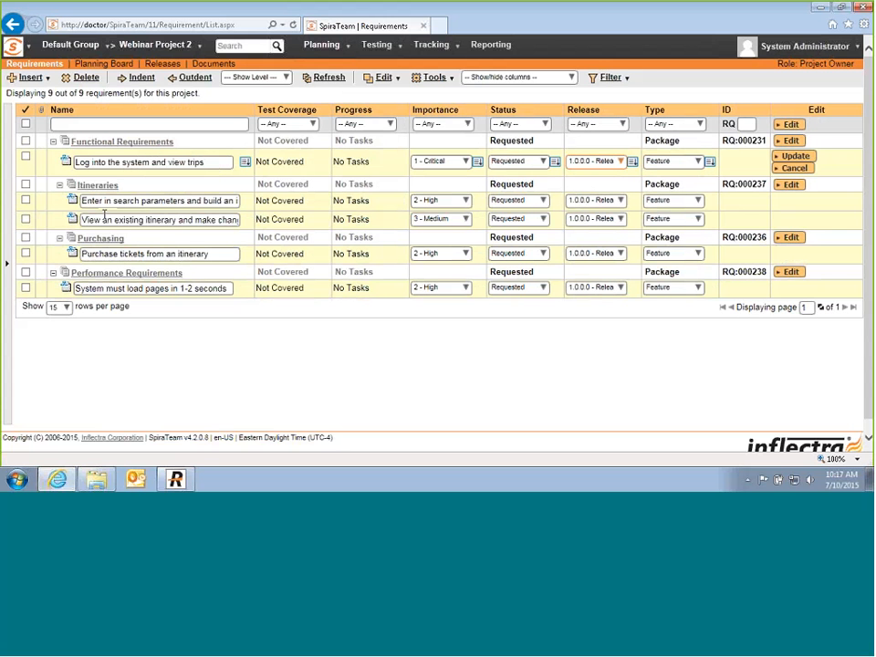
{"action": "left_click", "coordinate": [619, 219]}
{"action": "left_click", "coordinate": [623, 280]}
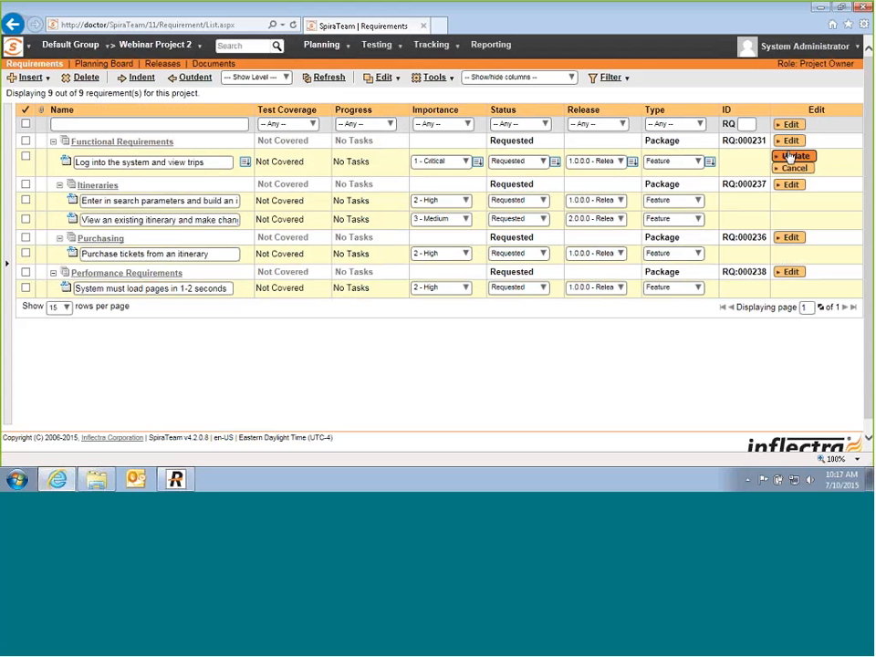
{"action": "left_click", "coordinate": [792, 155]}
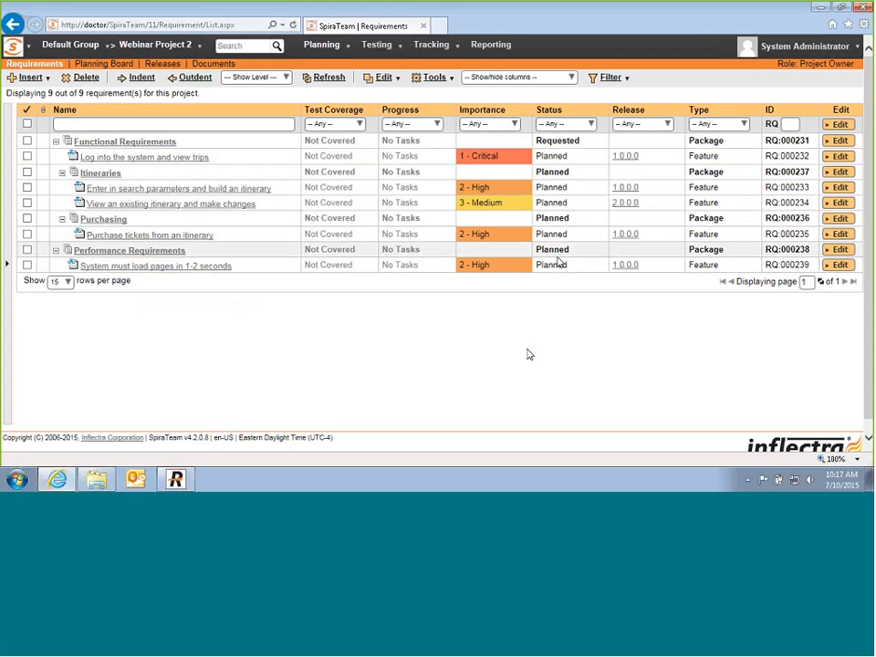
{"action": "left_click", "coordinate": [321, 79]}
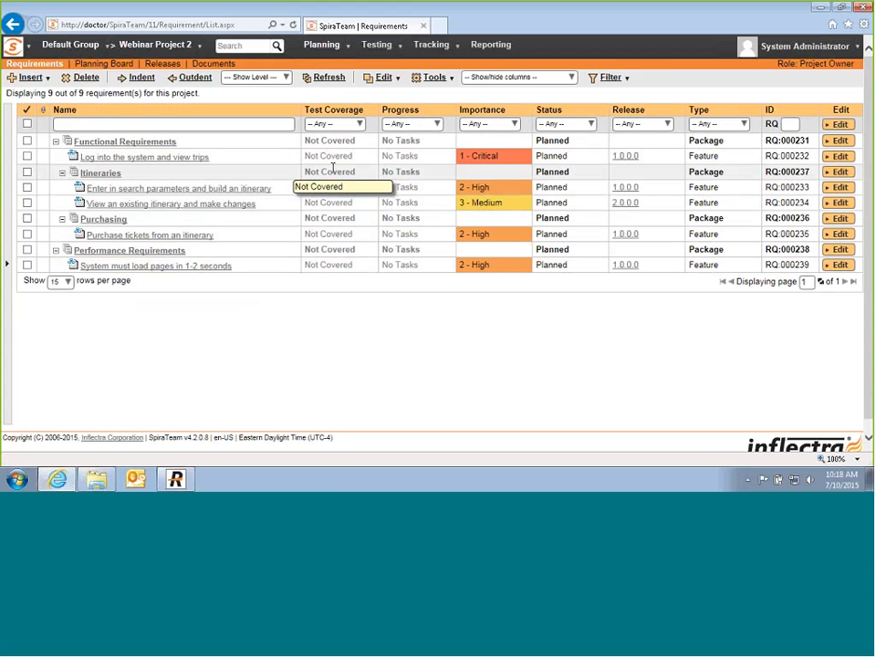
{"action": "left_click", "coordinate": [132, 47]}
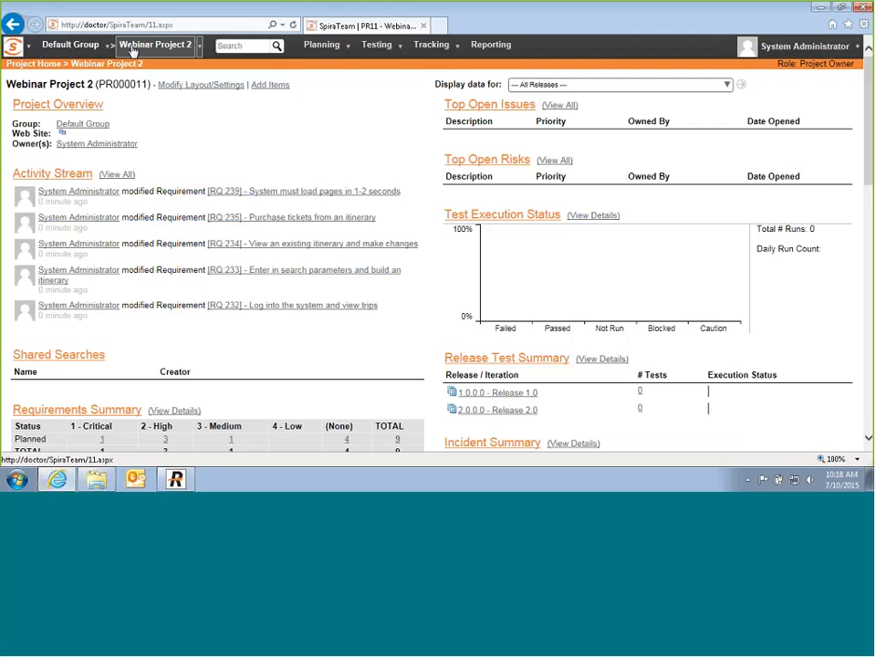
{"action": "scroll", "coordinate": [235, 145], "scroll_direction": "down", "scroll_amount": 1}
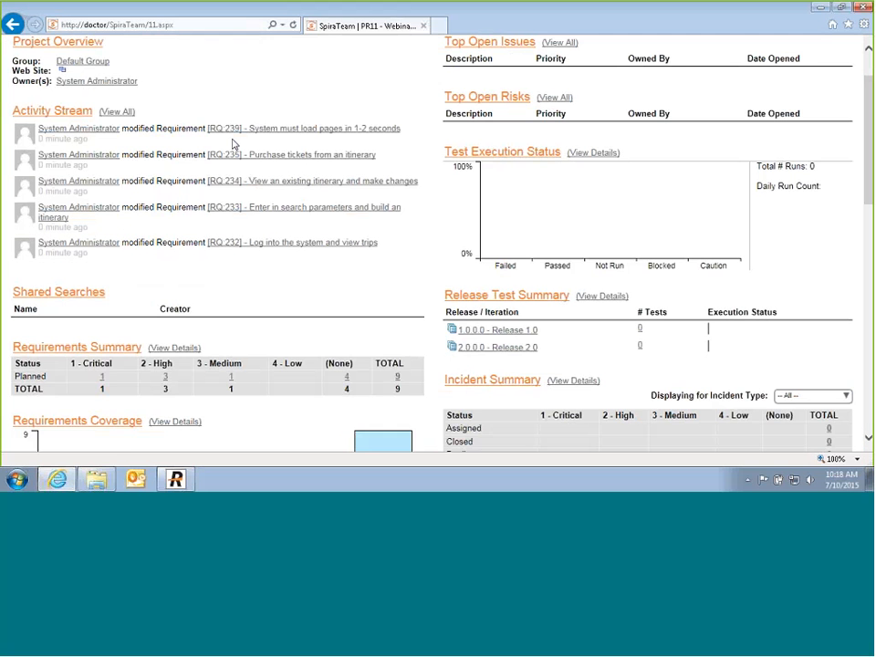
{"action": "scroll", "coordinate": [235, 144], "scroll_direction": "down", "scroll_amount": 2}
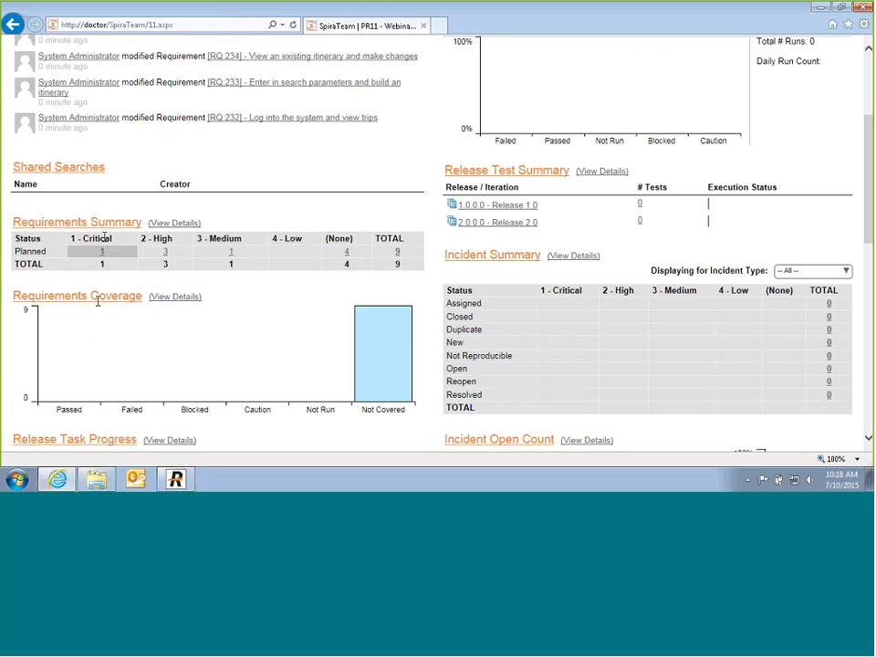
{"action": "mouse_move", "coordinate": [385, 327]}
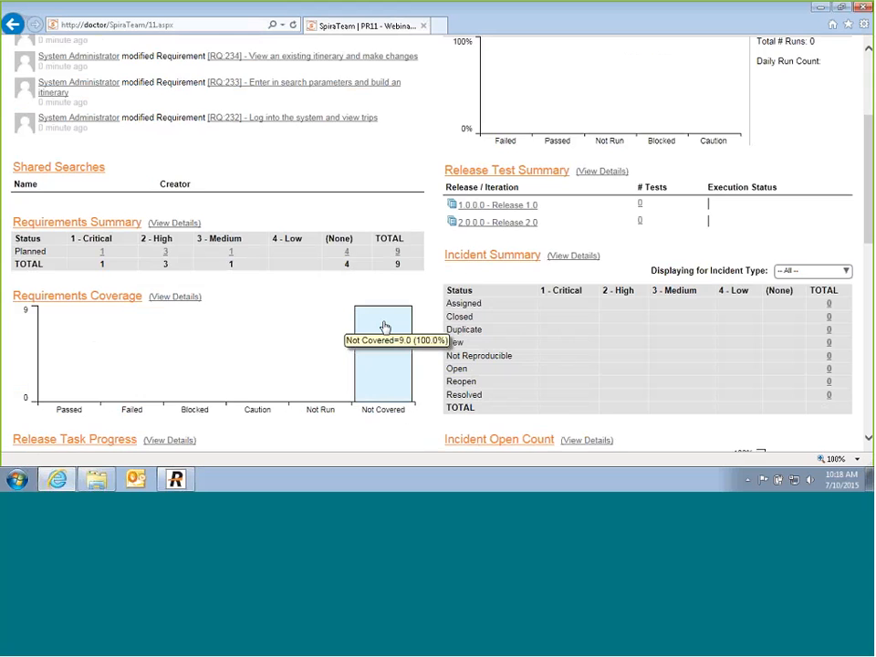
{"action": "scroll", "coordinate": [594, 225], "scroll_direction": "up", "scroll_amount": 3}
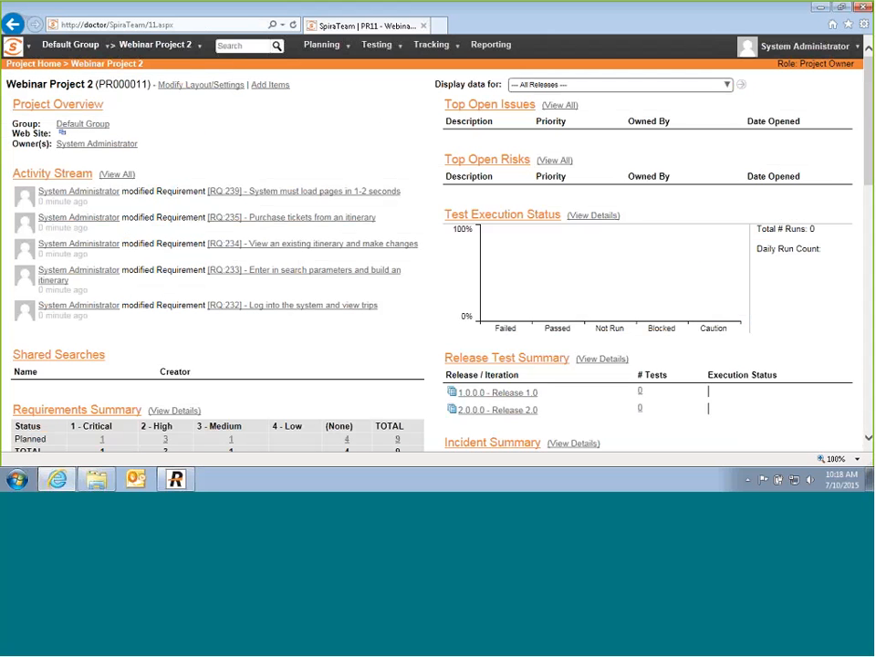
{"action": "mouse_move", "coordinate": [755, 397]}
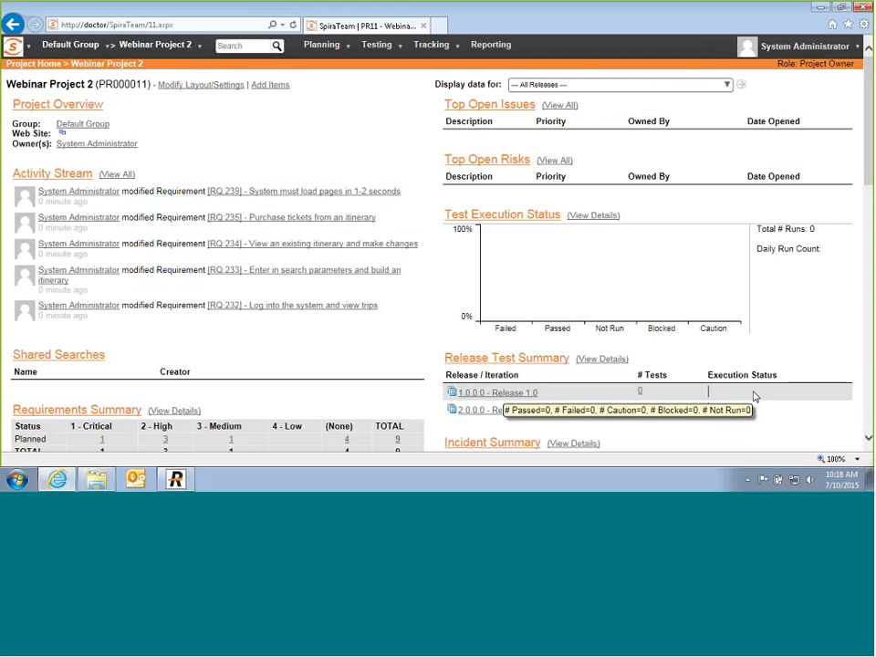
{"action": "mouse_move", "coordinate": [737, 417]}
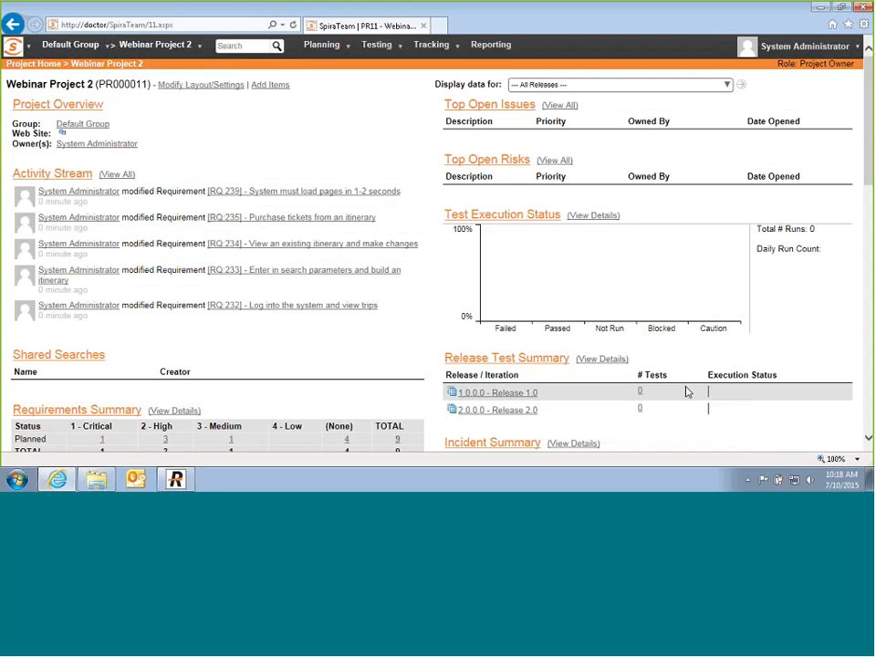
{"action": "left_click", "coordinate": [338, 56]}
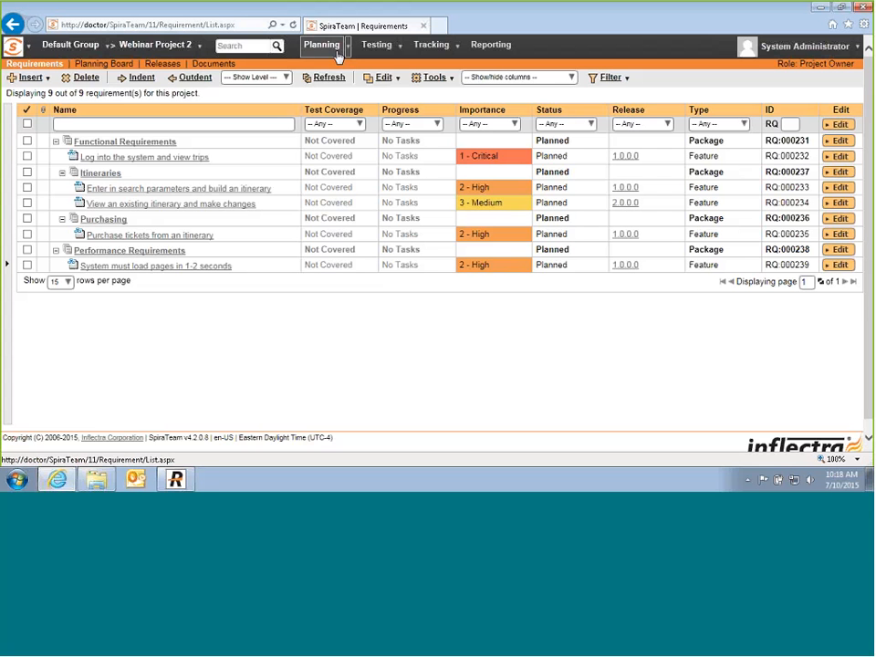
Step: Open the empty Test Cases list in a new tab, then return to the Requirements tab
{"action": "left_click", "coordinate": [401, 50]}
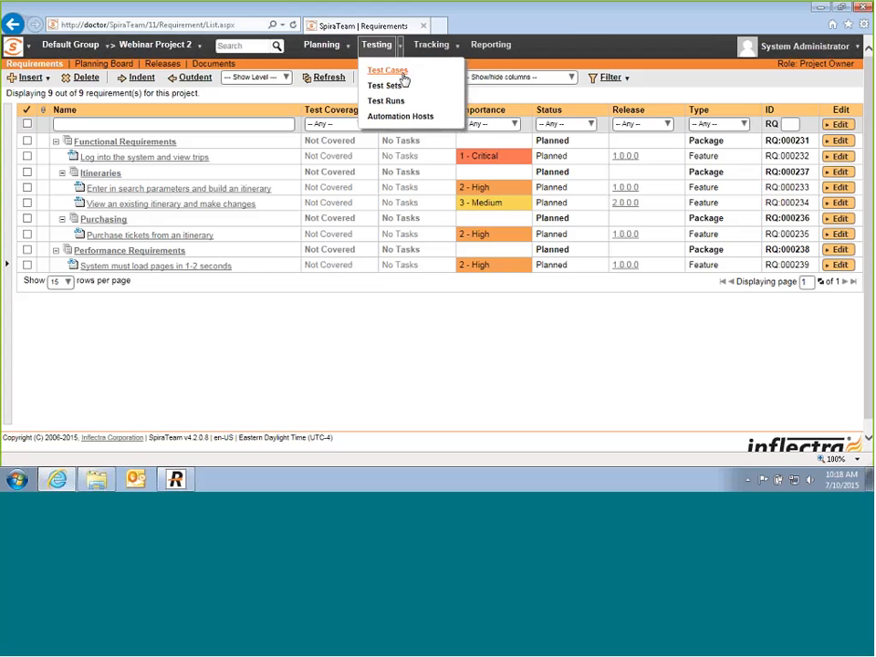
{"action": "middle_click", "coordinate": [400, 72]}
{"action": "left_click", "coordinate": [460, 26]}
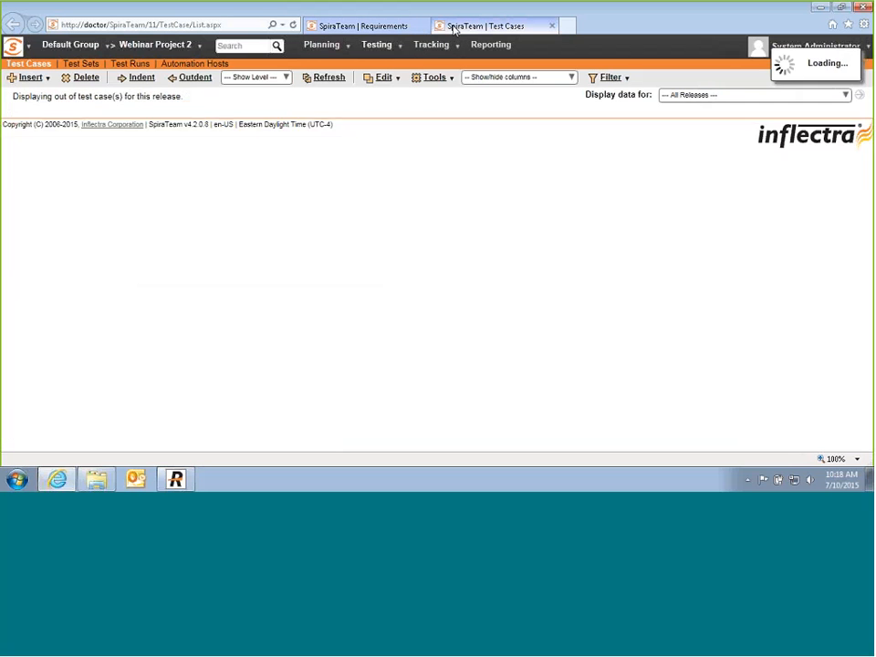
{"action": "left_click", "coordinate": [338, 23]}
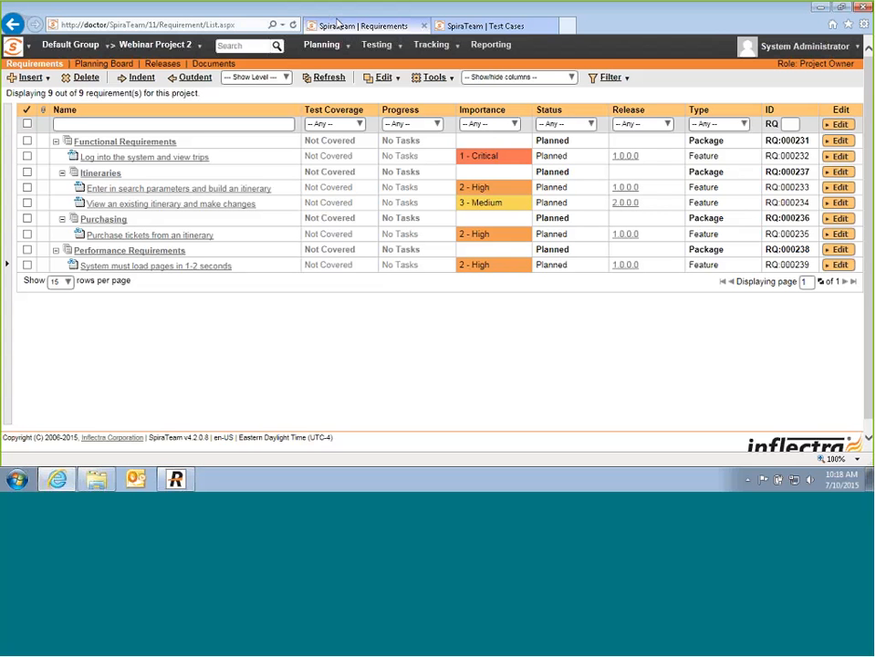
Step: Tick the login, search, itinerary-changes, ticket-purchase and page-load requirements
{"action": "left_click", "coordinate": [27, 157]}
{"action": "left_click", "coordinate": [26, 187]}
{"action": "left_click", "coordinate": [28, 203]}
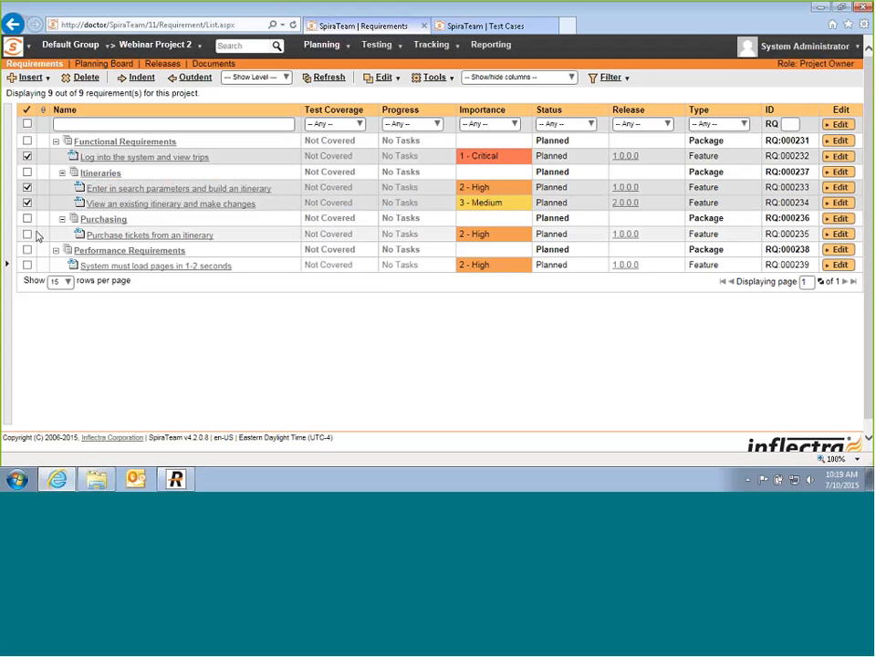
{"action": "left_click", "coordinate": [26, 234]}
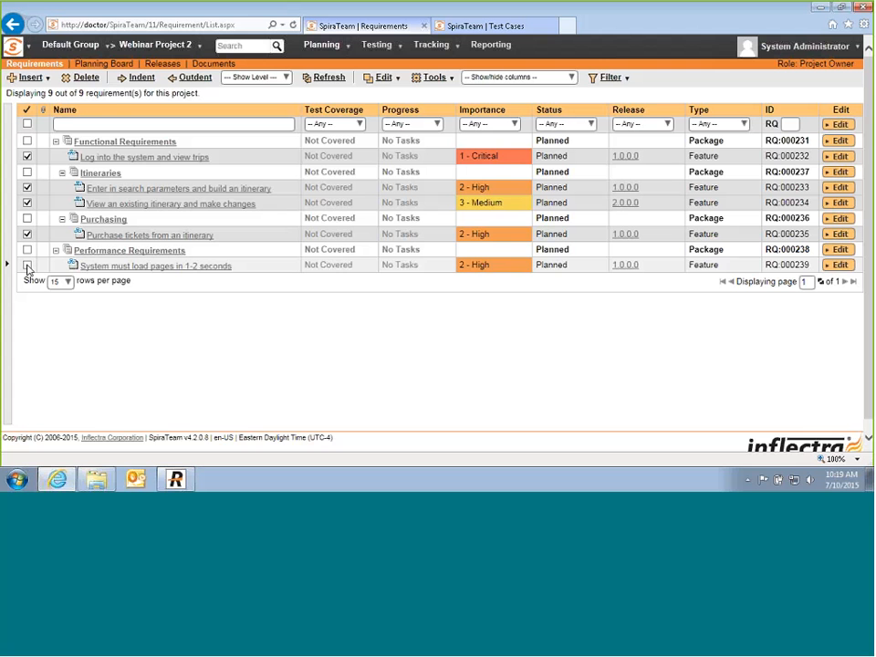
{"action": "left_click", "coordinate": [27, 266]}
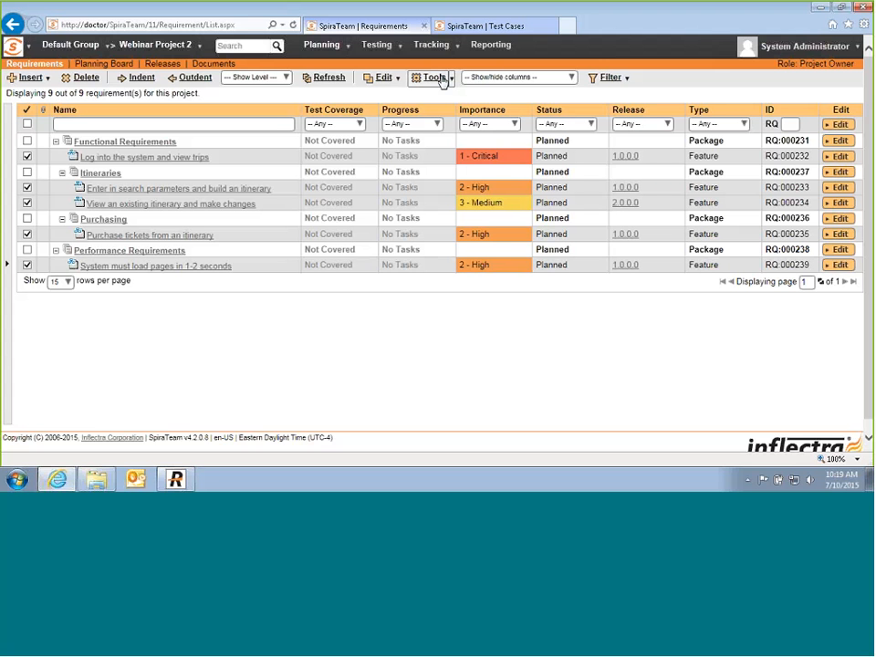
Step: Create test cases from the ticked requirements, refresh the list, and go to the Test Cases tab
{"action": "left_click", "coordinate": [441, 81]}
{"action": "left_click", "coordinate": [449, 146]}
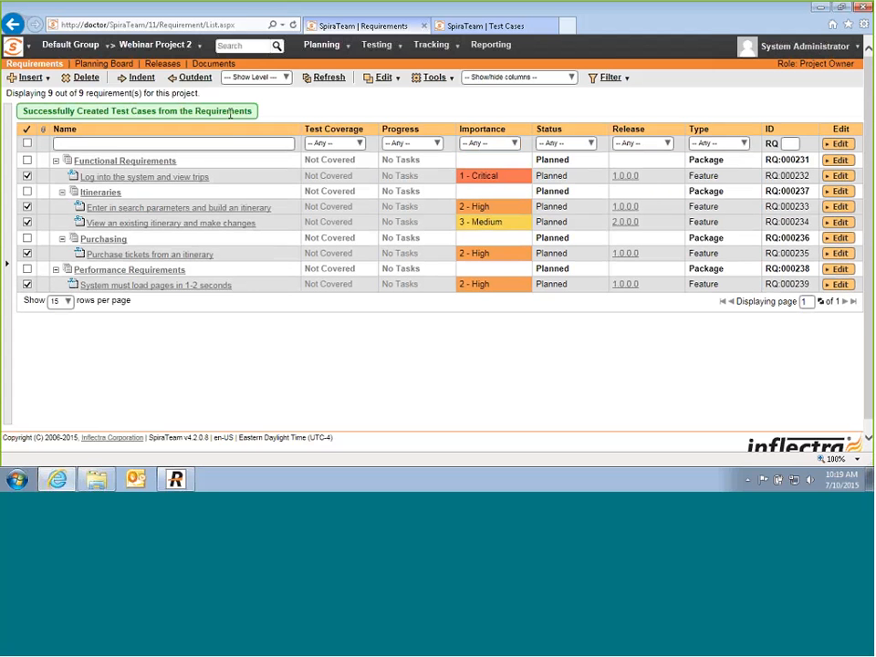
{"action": "left_click", "coordinate": [232, 113]}
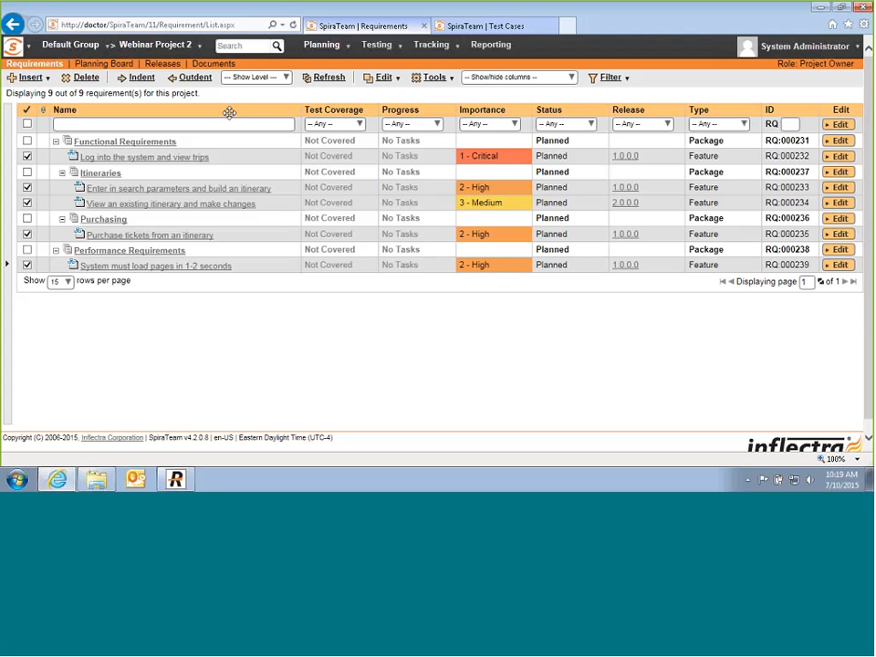
{"action": "left_click", "coordinate": [321, 78]}
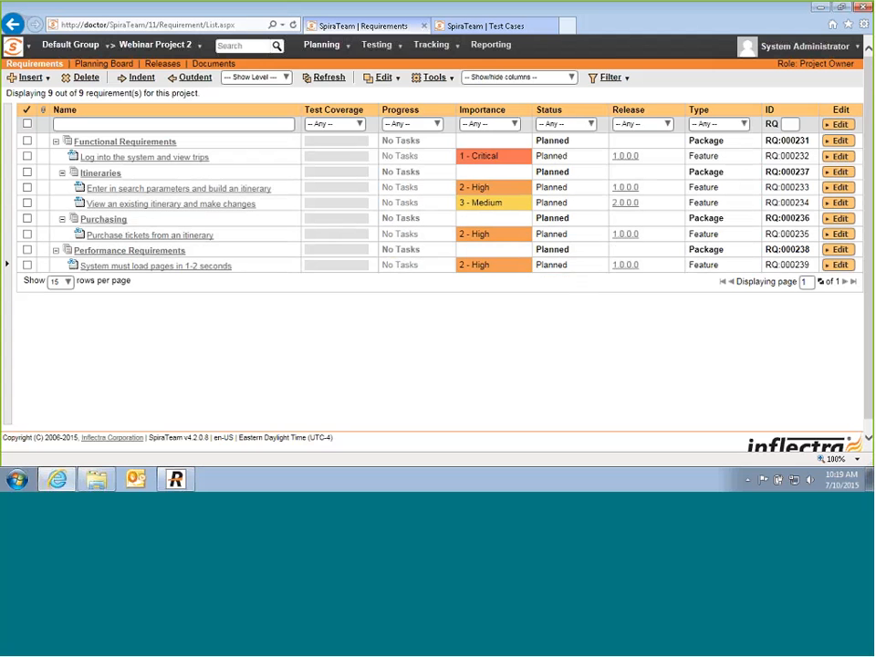
{"action": "left_click", "coordinate": [469, 27]}
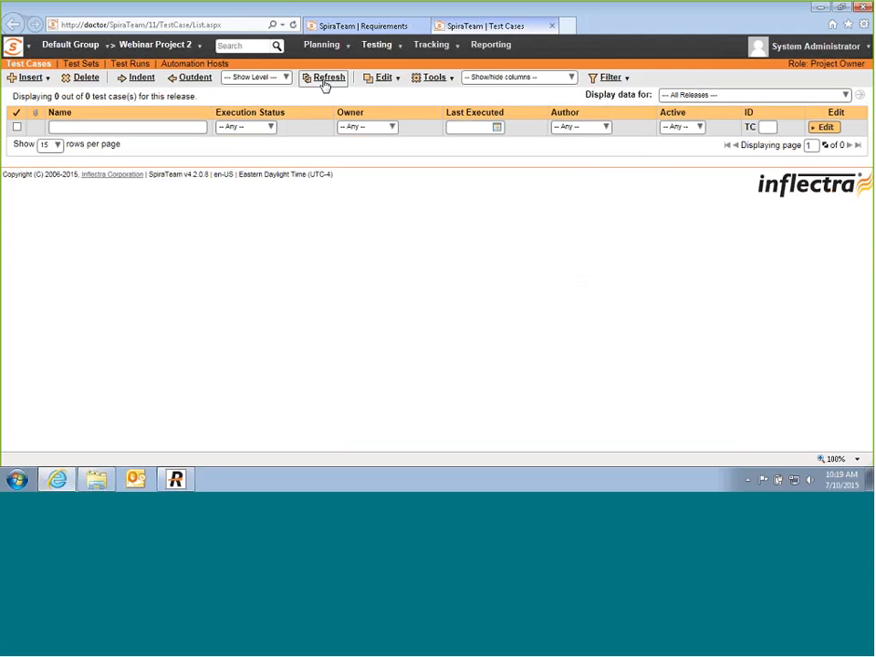
Step: Refresh the list and add folders Functional Test Cases and Non-Functional Test Cases
{"action": "left_click", "coordinate": [326, 79]}
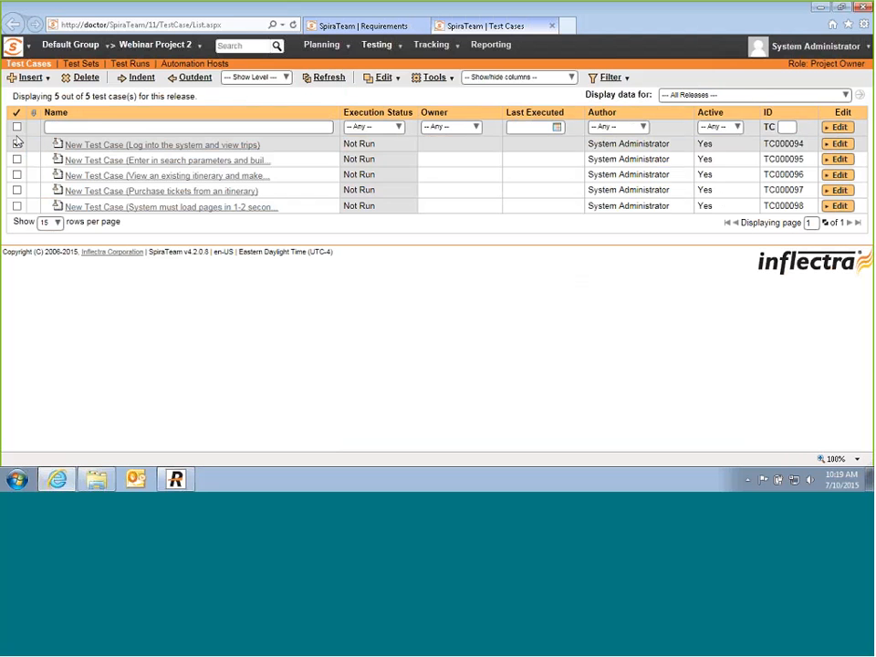
{"action": "left_click", "coordinate": [47, 77]}
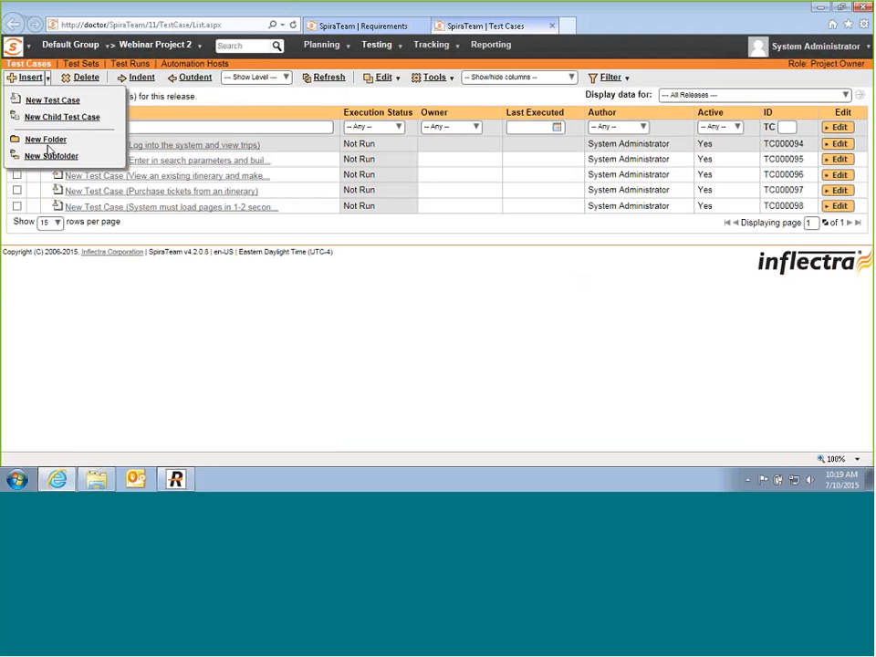
{"action": "left_click", "coordinate": [46, 142]}
{"action": "left_click_drag", "start_coordinate": [107, 143], "coordinate": [2, 142]}
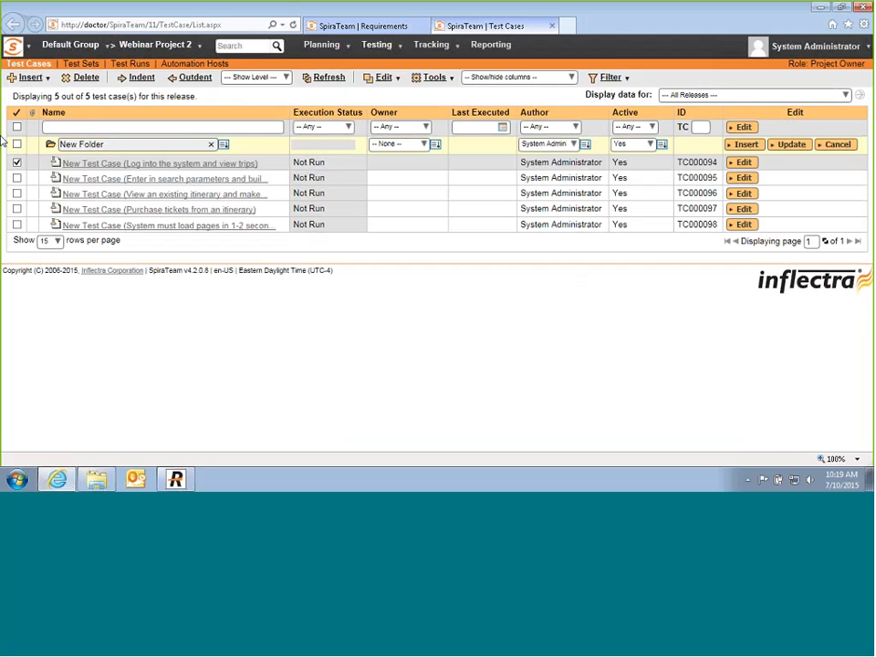
{"action": "type", "text": "Functional Test Cases"}
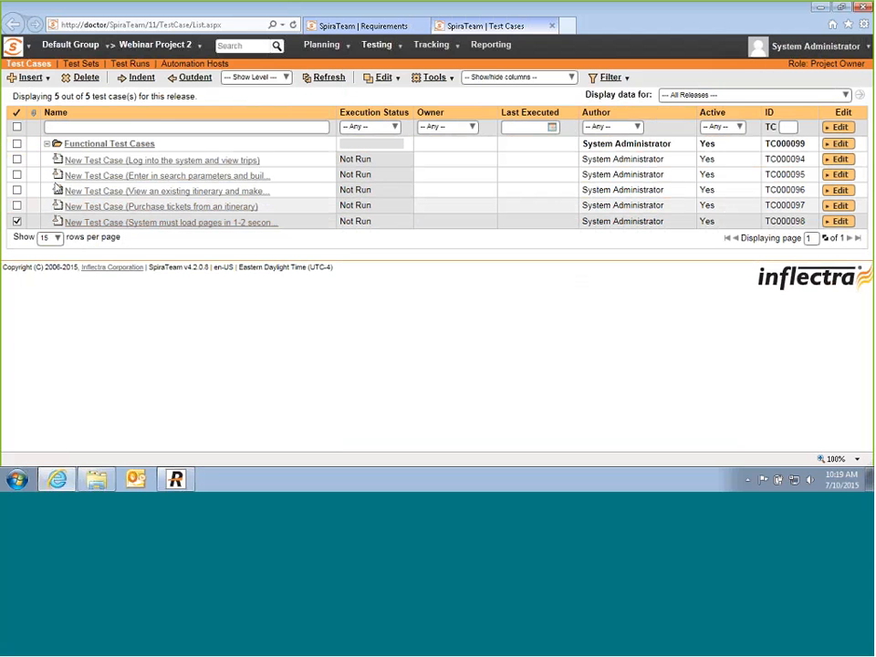
{"action": "mouse_move", "coordinate": [24, 80]}
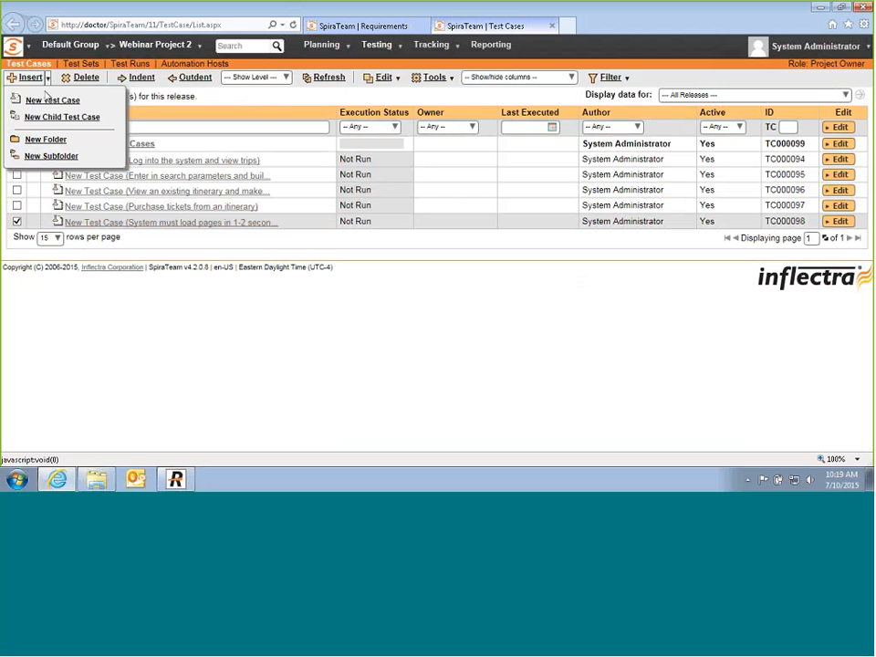
{"action": "left_click", "coordinate": [45, 139]}
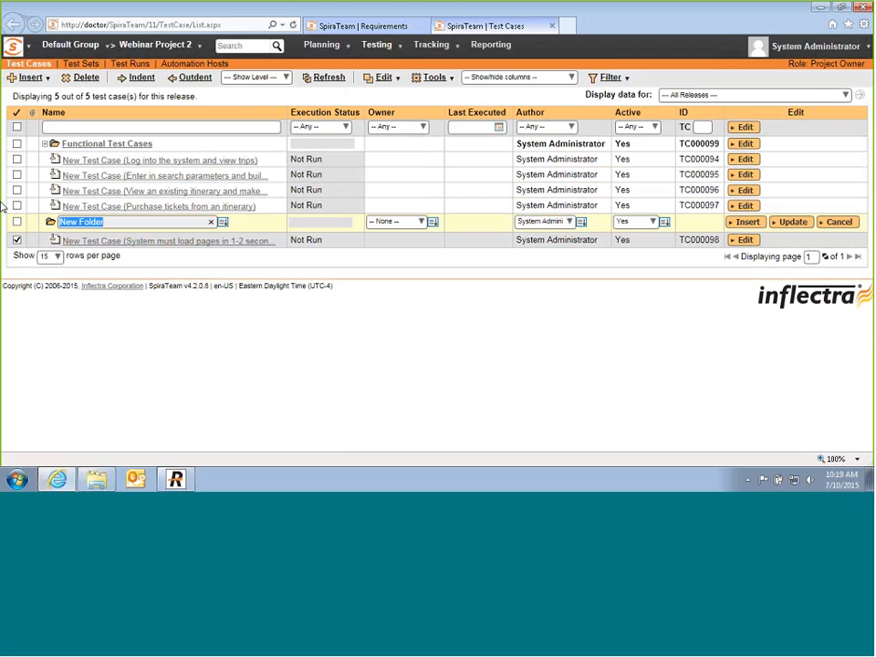
{"action": "type", "text": "Non-Functional Test Cases"}
{"action": "key", "text": "Return"}
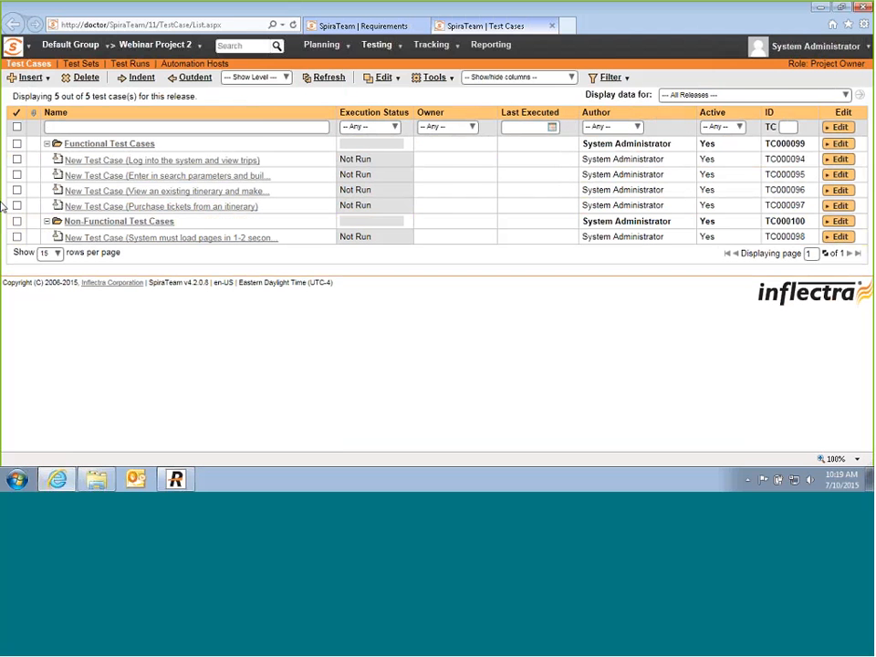
Step: Nest the four feature test cases under Functional and the page-load test under Non-Functional
{"action": "left_click", "coordinate": [17, 159]}
{"action": "left_click", "coordinate": [16, 174]}
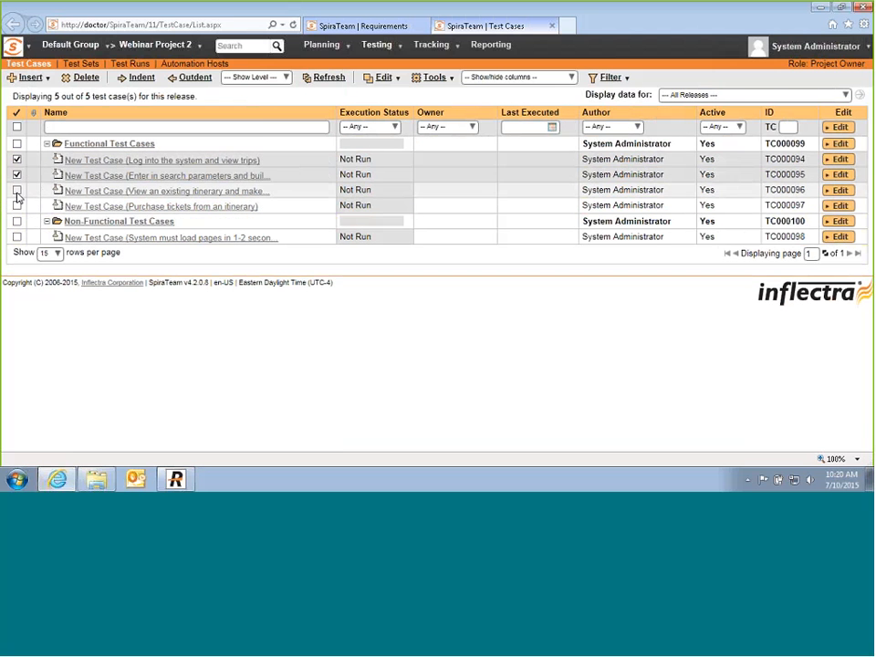
{"action": "left_click", "coordinate": [16, 189]}
{"action": "left_click", "coordinate": [17, 205]}
{"action": "left_click", "coordinate": [140, 77]}
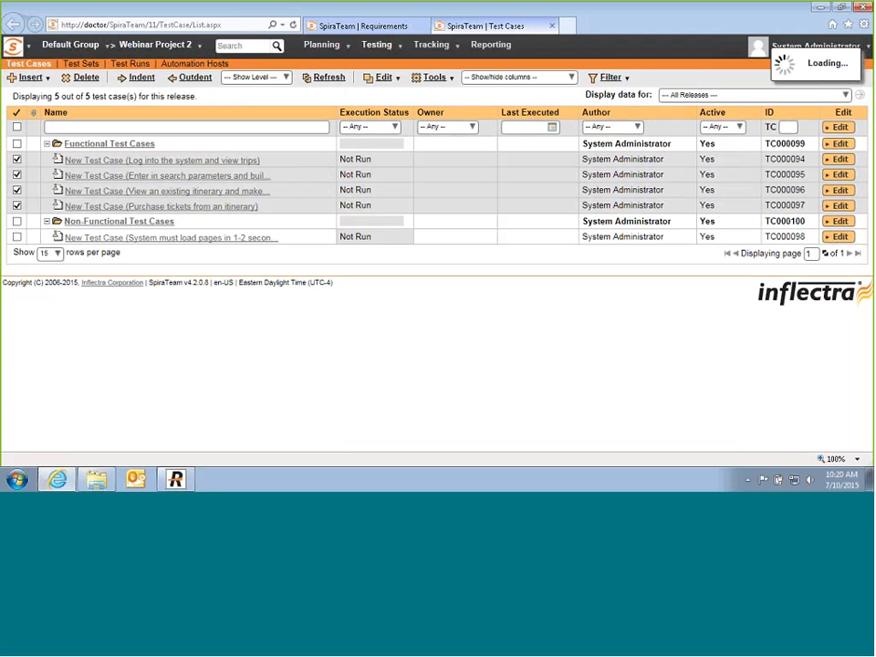
{"action": "right_click", "coordinate": [36, 236]}
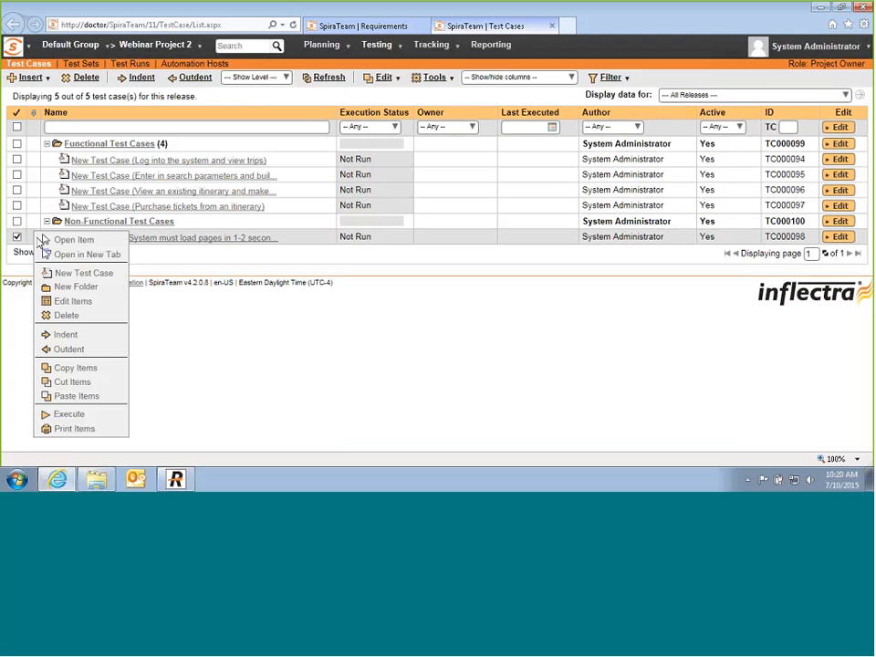
{"action": "left_click", "coordinate": [65, 334]}
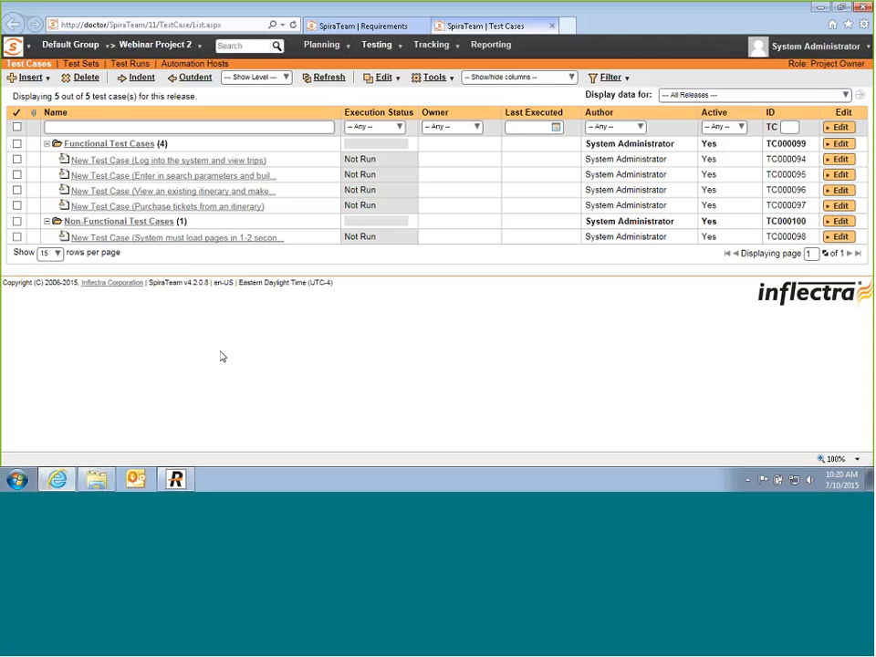
Step: Open test case TC000094, 'New Test Case (Log into the system and view trips)'
{"action": "mouse_move", "coordinate": [181, 164]}
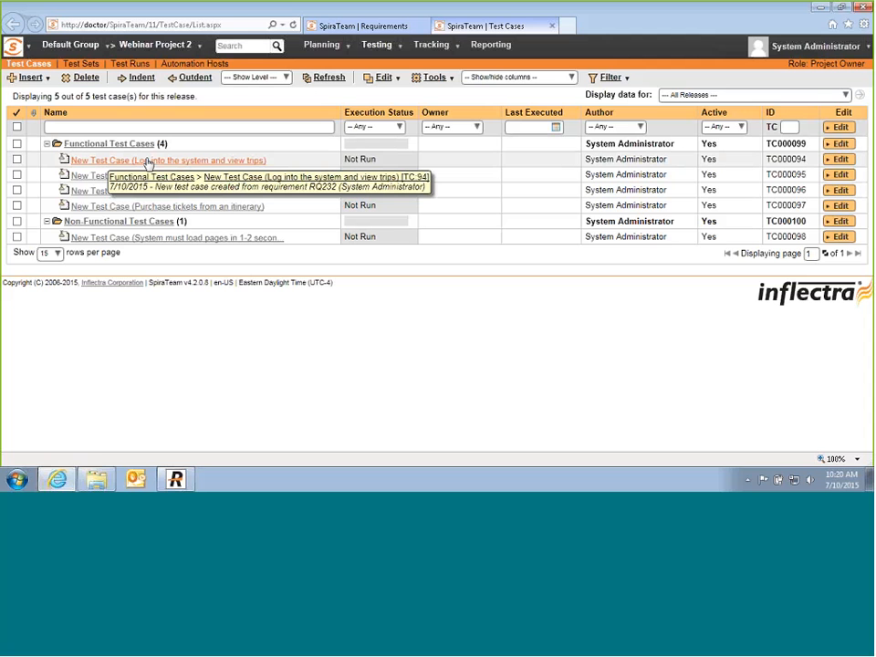
{"action": "left_click", "coordinate": [148, 162]}
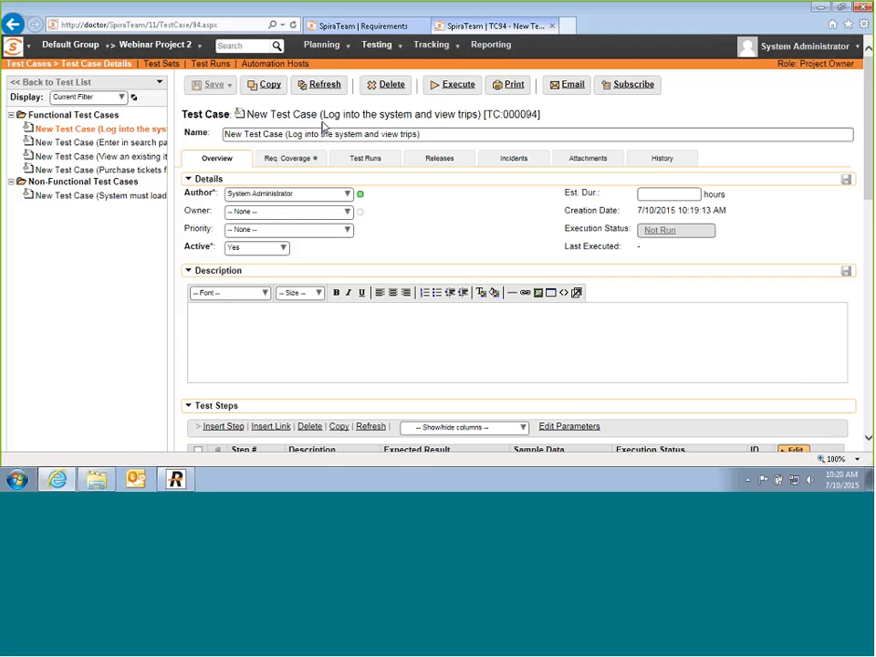
Step: Rename the test case to 'Tests Logging into the system'
{"action": "scroll", "coordinate": [273, 345], "scroll_direction": "down", "scroll_amount": 1}
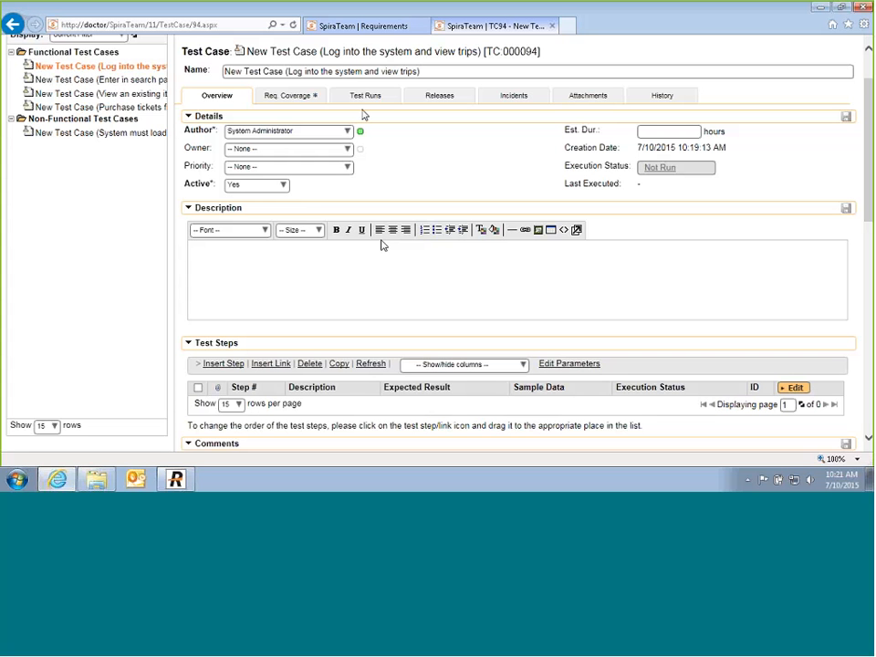
{"action": "left_click_drag", "start_coordinate": [288, 72], "coordinate": [209, 73]}
{"action": "key", "text": "Delete"}
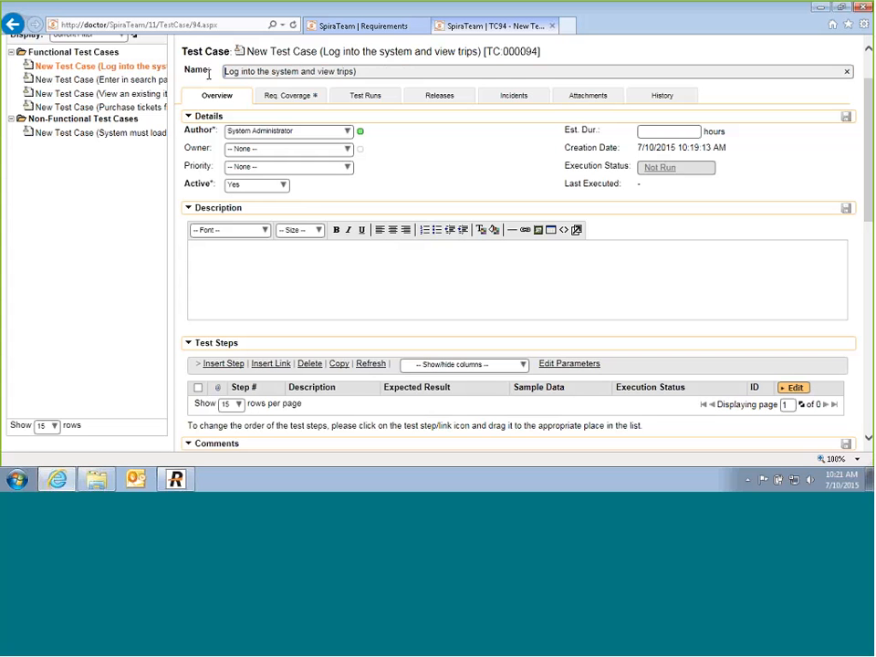
{"action": "left_click", "coordinate": [360, 71]}
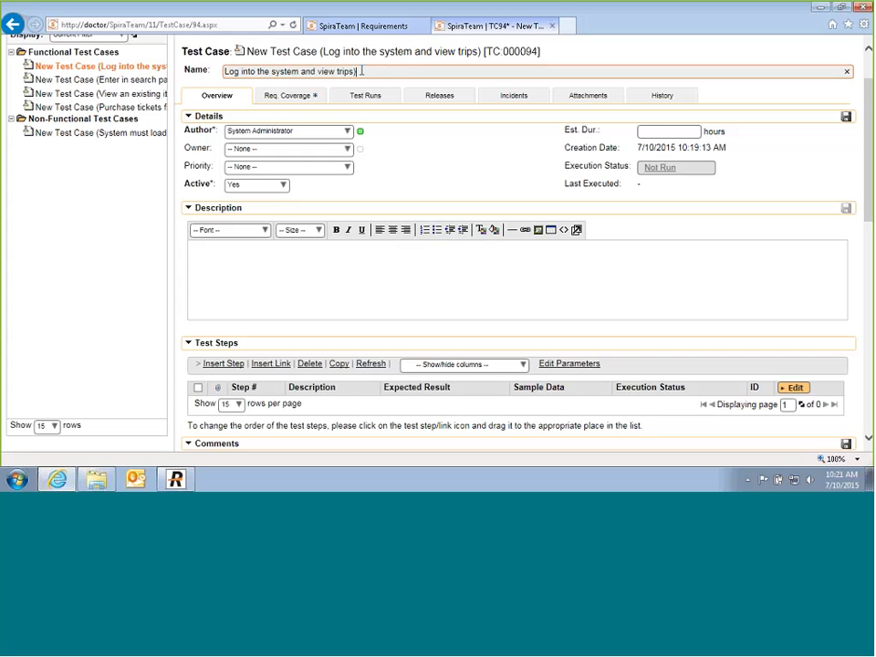
{"action": "key", "text": "BackSpace"}
{"action": "key", "text": "ctrl+Left"}
{"action": "key", "text": "ctrl+Left"}
{"action": "key", "text": "ctrl+Left"}
{"action": "type", "text": "Tests"}
{"action": "key", "text": "Right"}
{"action": "key", "text": "Right"}
{"action": "key", "text": "Right"}
{"action": "type", "text": "ging"}
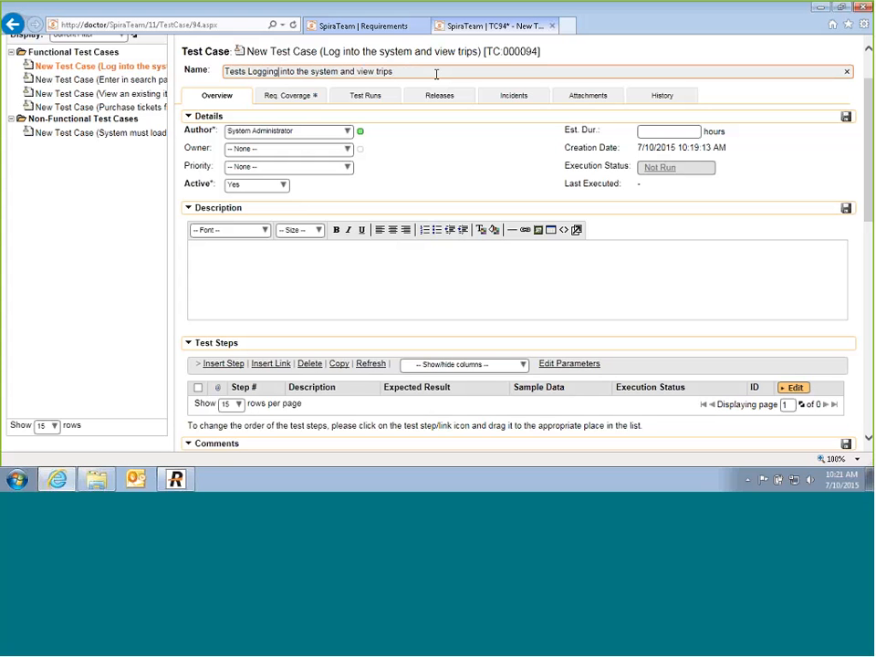
{"action": "left_click_drag", "start_coordinate": [337, 71], "coordinate": [457, 76]}
{"action": "key", "text": "BackSpace"}
Step: Add the description 'This tests that a user can login successfully' and save
{"action": "left_click", "coordinate": [327, 274]}
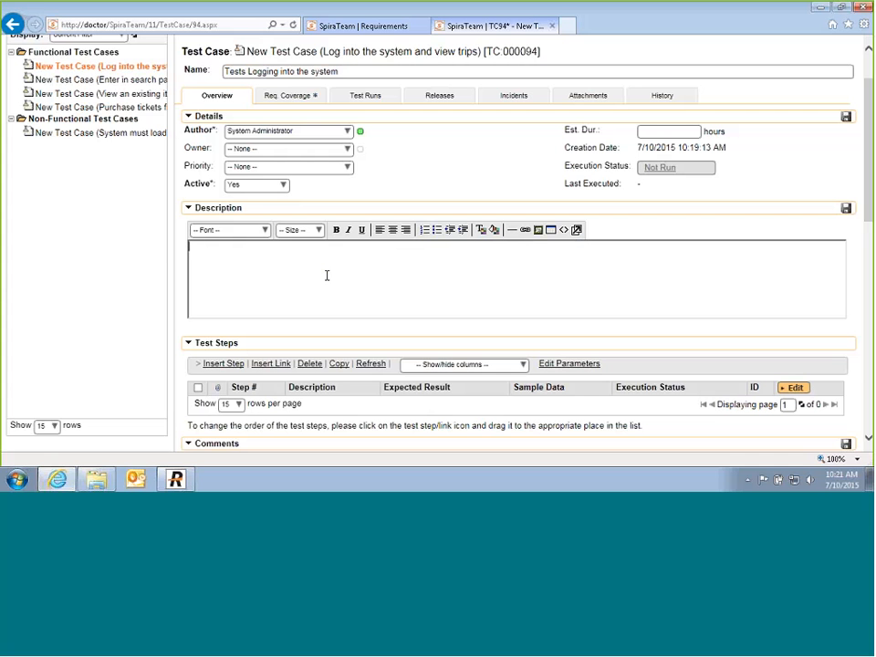
{"action": "type", "text": "This tests that a user can login s"}
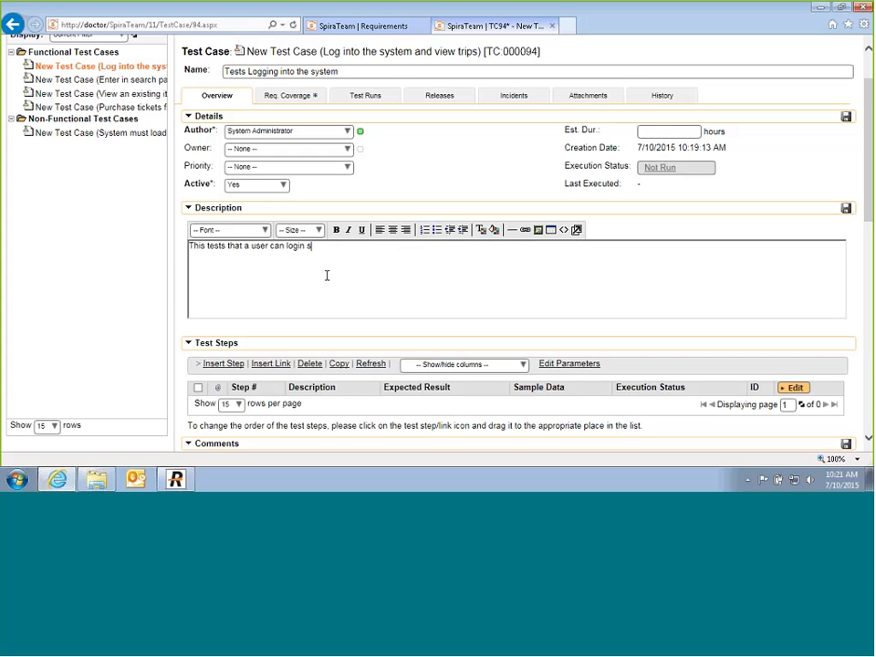
{"action": "type", "text": "uccessfully"}
{"action": "left_click", "coordinate": [846, 208]}
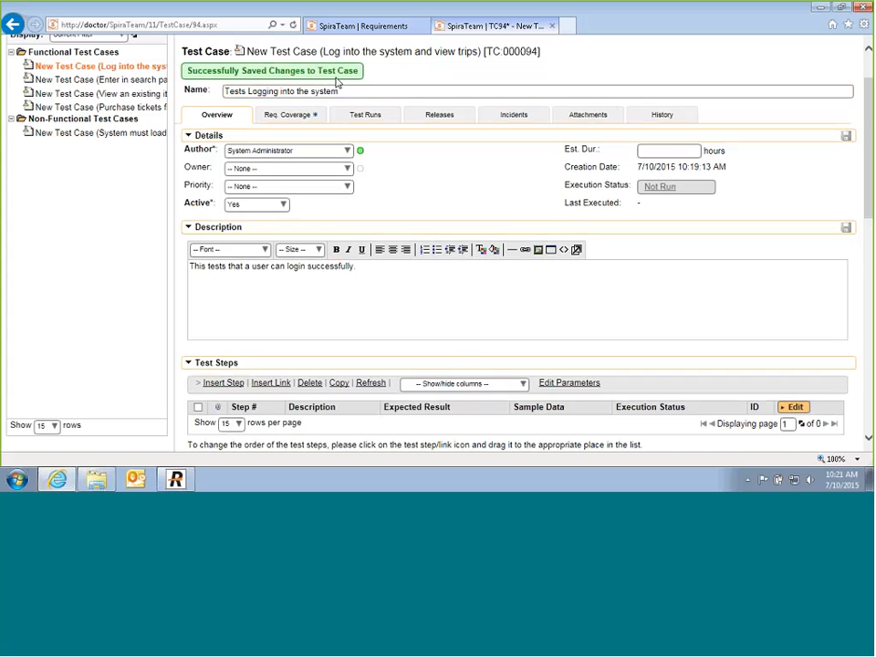
{"action": "scroll", "coordinate": [335, 79], "scroll_direction": "down", "scroll_amount": 3}
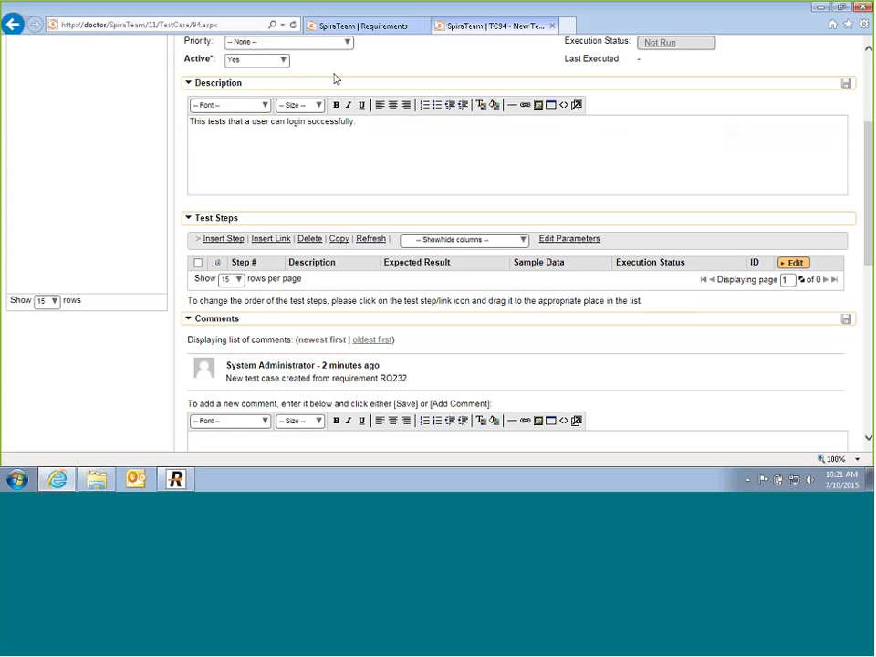
Step: Add Step 1: enter the URL into the web browser, expecting 'The page loads'
{"action": "left_click", "coordinate": [212, 243]}
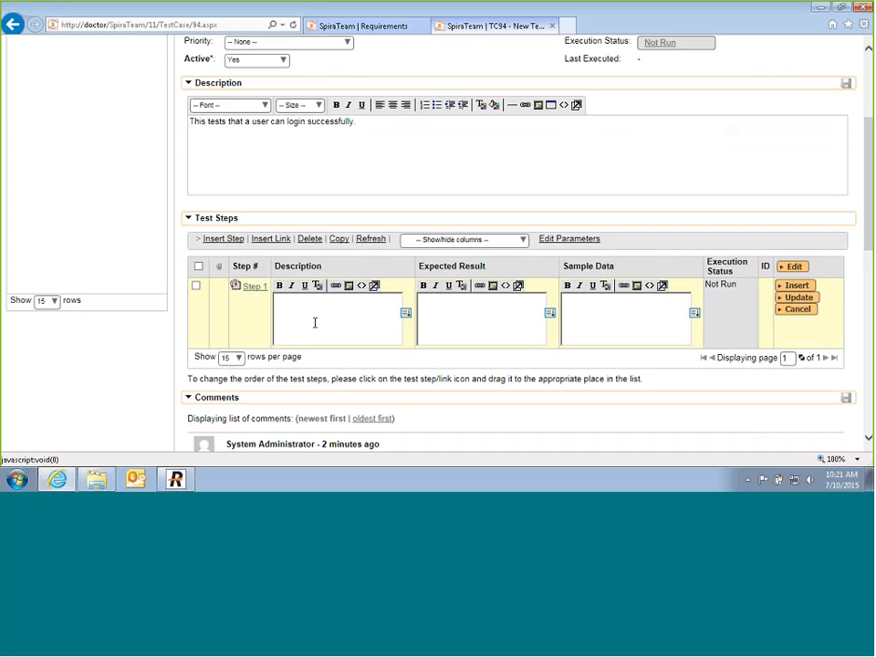
{"action": "left_click", "coordinate": [314, 322]}
{"action": "type", "text": "Cl"}
{"action": "type", "text": "ter the "}
{"action": "type", "text": "url into t"}
{"action": "type", "text": "he web brows"}
{"action": "type", "text": "er"}
{"action": "left_click", "coordinate": [450, 308]}
{"action": "type", "text": "The page loads"}
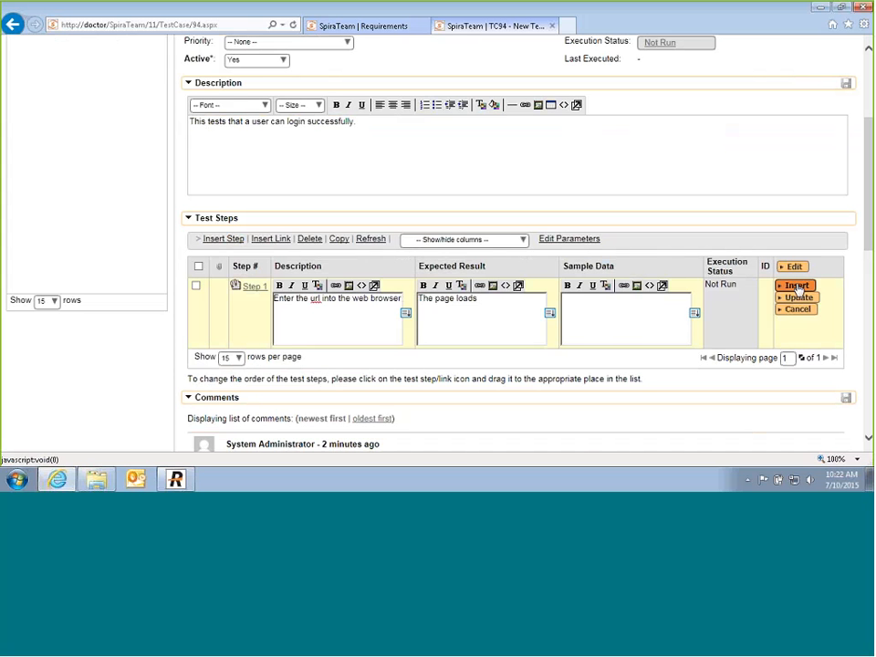
{"action": "left_click", "coordinate": [796, 286]}
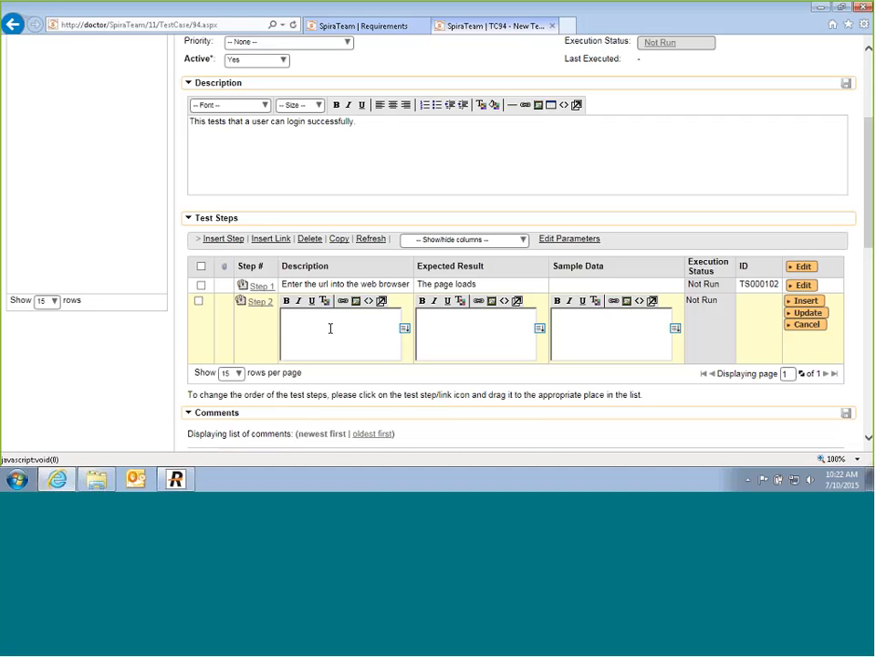
Step: Add Step 2: enter username and password in the two text boxes, expecting 'Data is accepted'
{"action": "type", "text": "E"}
{"action": "type", "text": "nter the username an"}
{"action": "type", "text": "d password "}
{"action": "type", "text": "in the nex"}
{"action": "key", "text": "BackSpace"}
{"action": "key", "text": "BackSpace"}
{"action": "key", "text": "BackSpace"}
{"action": "type", "text": "two text boxes"}
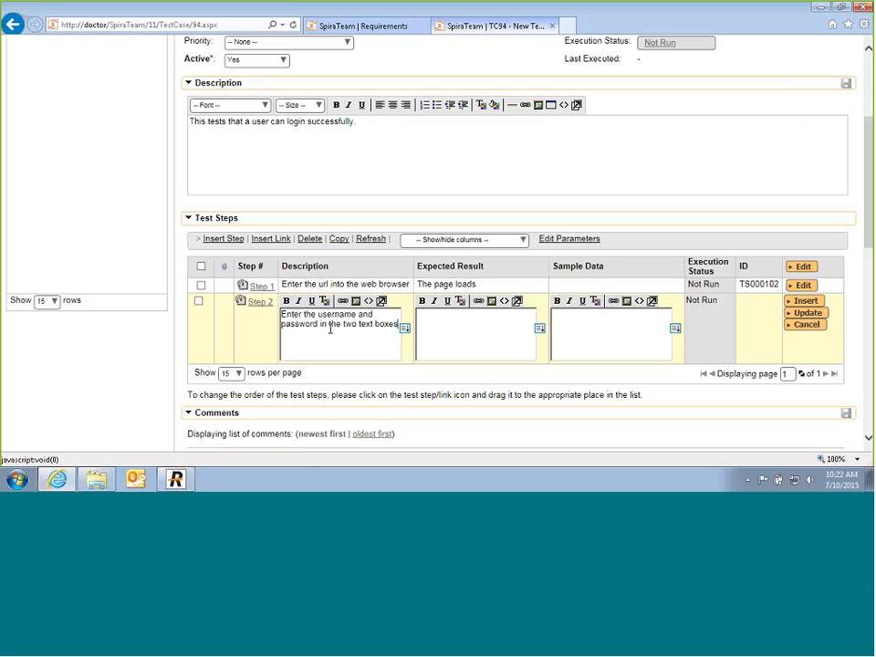
{"action": "left_click", "coordinate": [486, 323]}
{"action": "type", "text": "Data is accepted"}
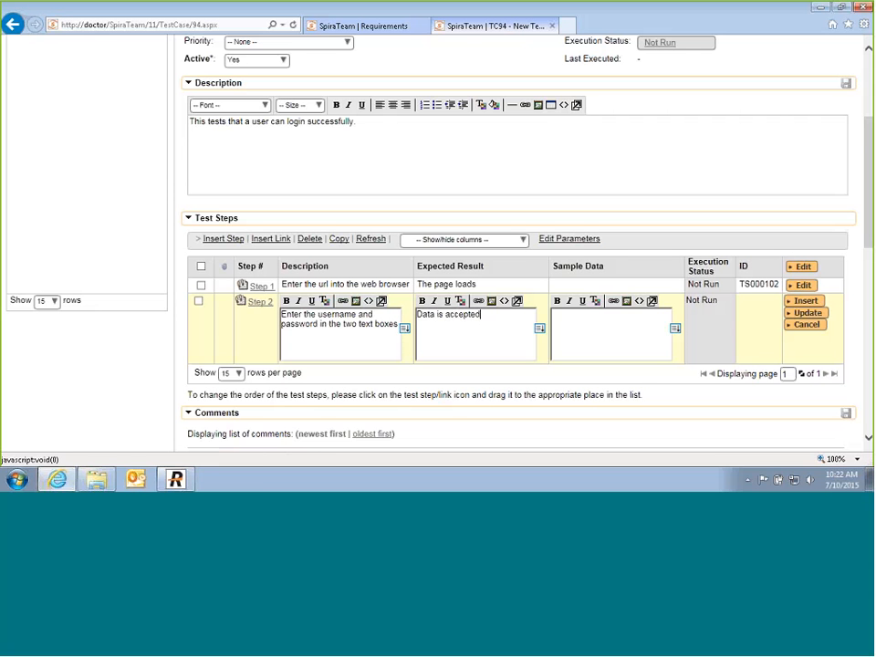
{"action": "left_click", "coordinate": [814, 303]}
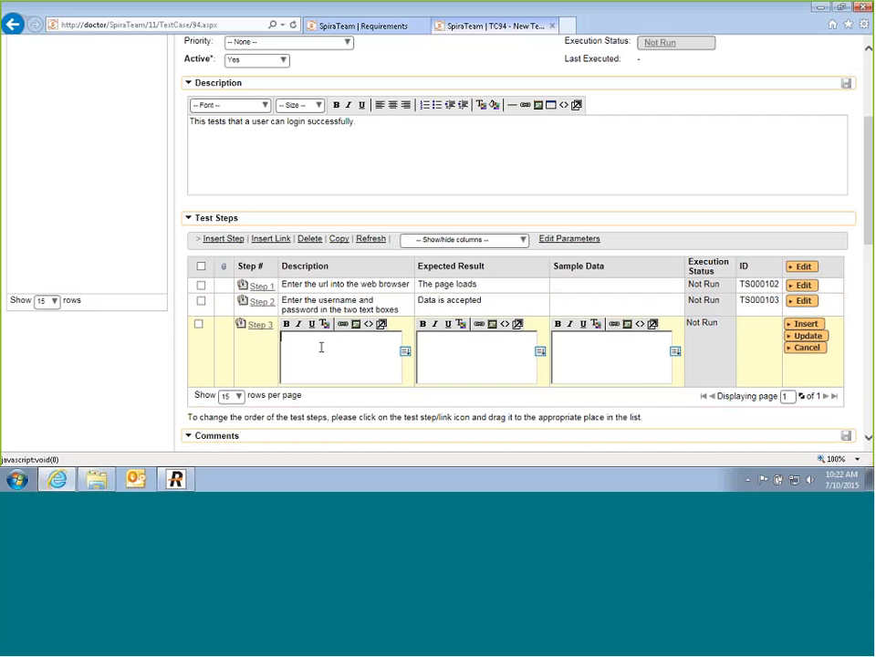
Step: Add Step 3: click the login button, expecting validation and the application home page
{"action": "type", "text": "Click the l"}
{"action": "type", "text": "ogin b"}
{"action": "type", "text": "utton"}
{"action": "type", "text": "The u"}
{"action": "key", "text": "BackSpace"}
{"action": "type", "text": "login/pass"}
{"action": "type", "text": "word is validated and the user is "}
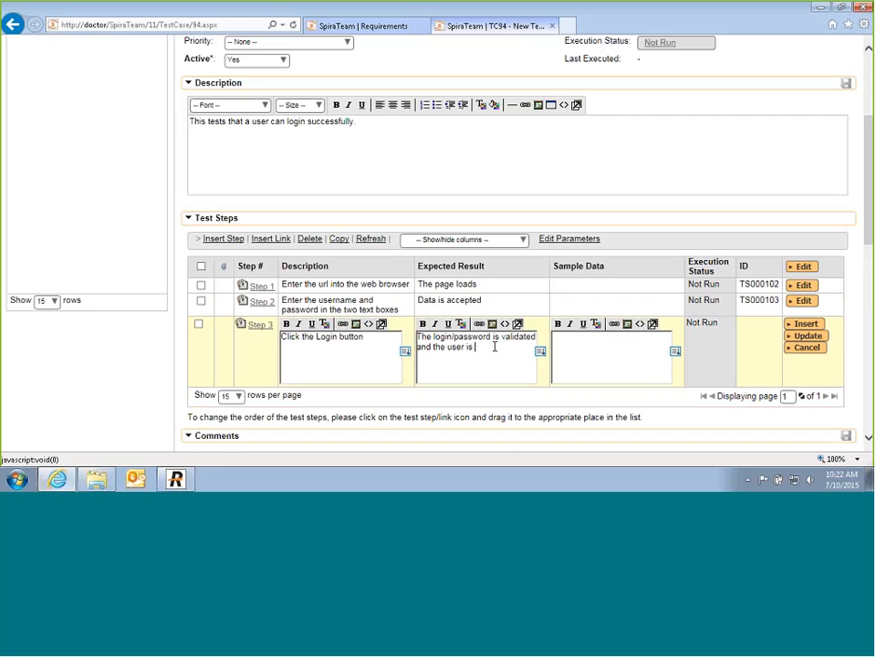
{"action": "type", "text": "taken to the application h"}
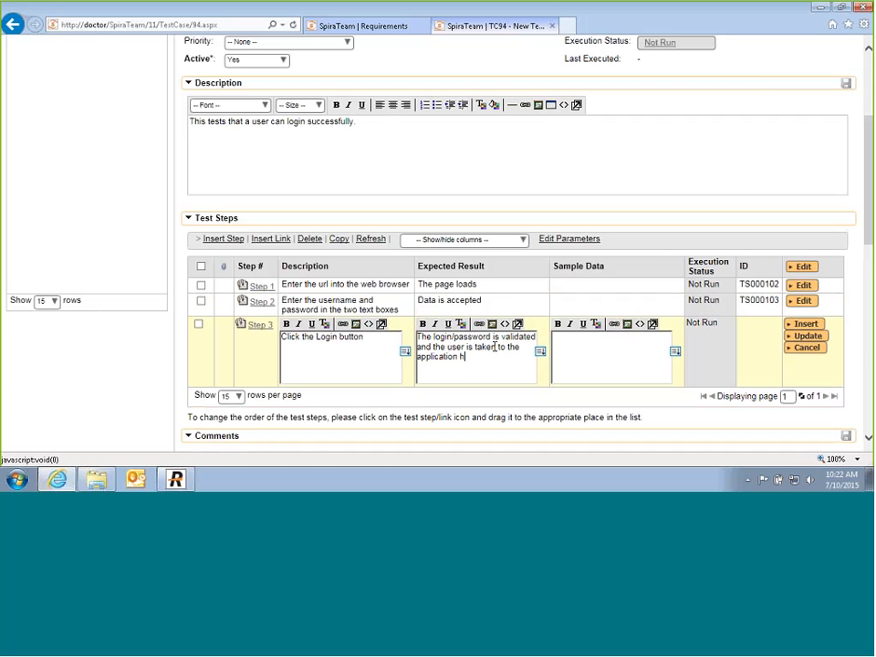
{"action": "type", "text": "ome page."}
{"action": "left_click", "coordinate": [806, 336]}
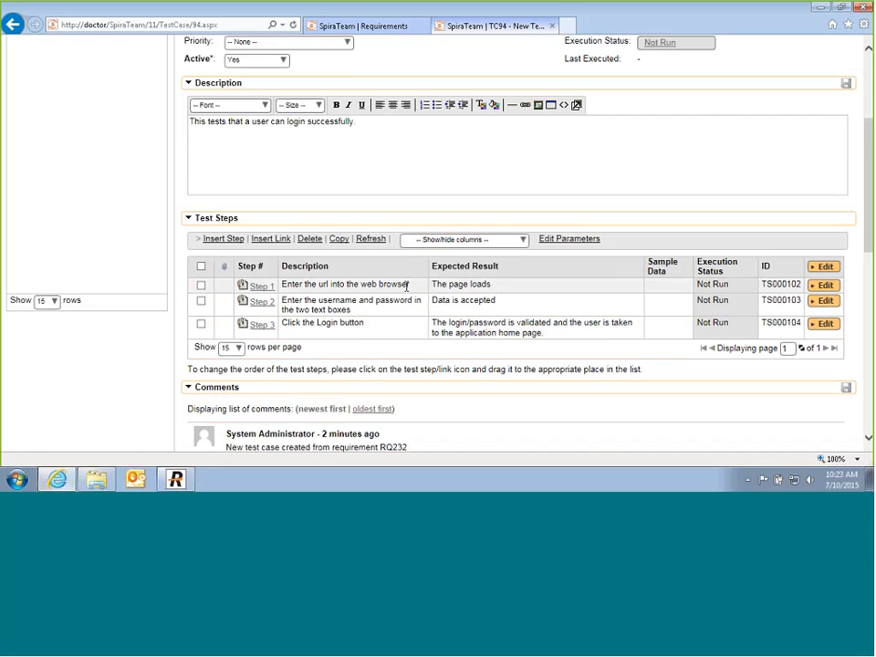
{"action": "scroll", "coordinate": [406, 285], "scroll_direction": "up", "scroll_amount": 4}
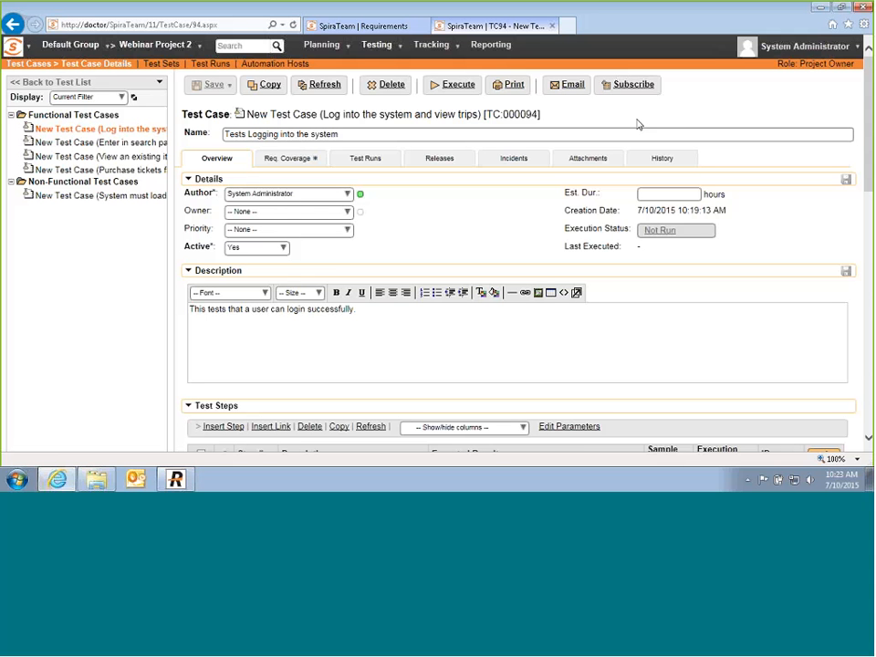
{"action": "scroll", "coordinate": [639, 124], "scroll_direction": "down", "scroll_amount": 3}
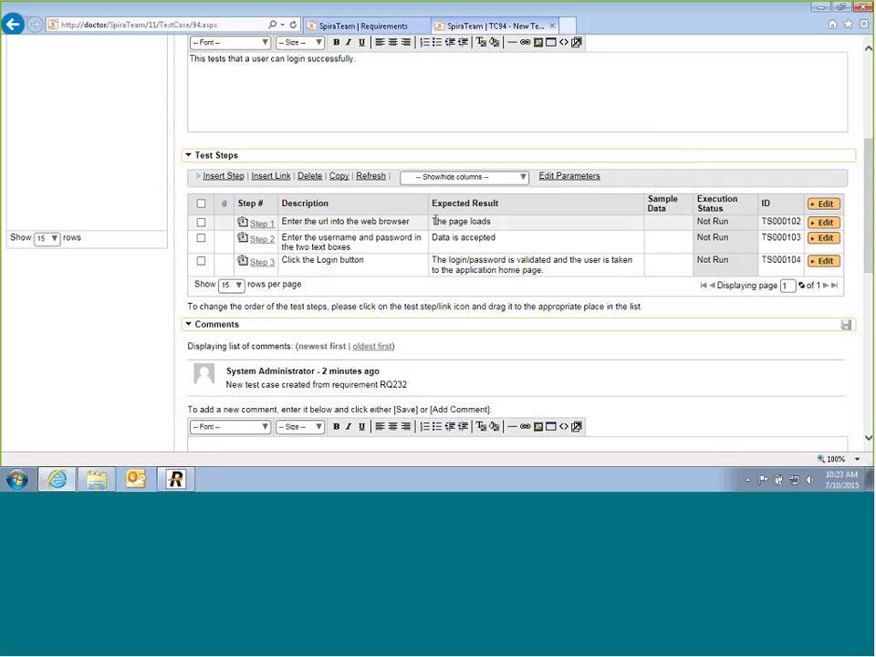
Step: Add the test case parameters login and password
{"action": "left_click", "coordinate": [575, 180]}
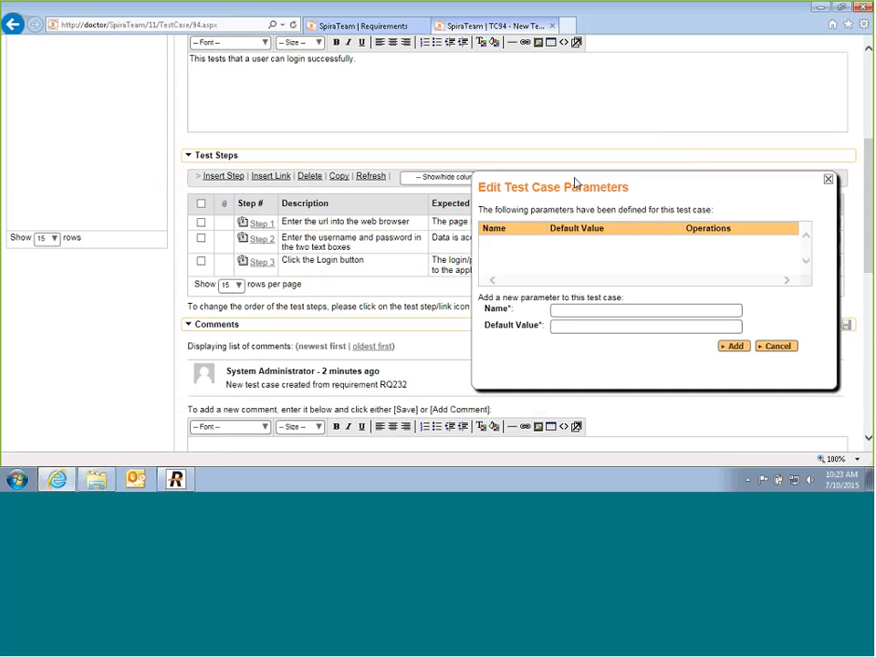
{"action": "left_click", "coordinate": [558, 310]}
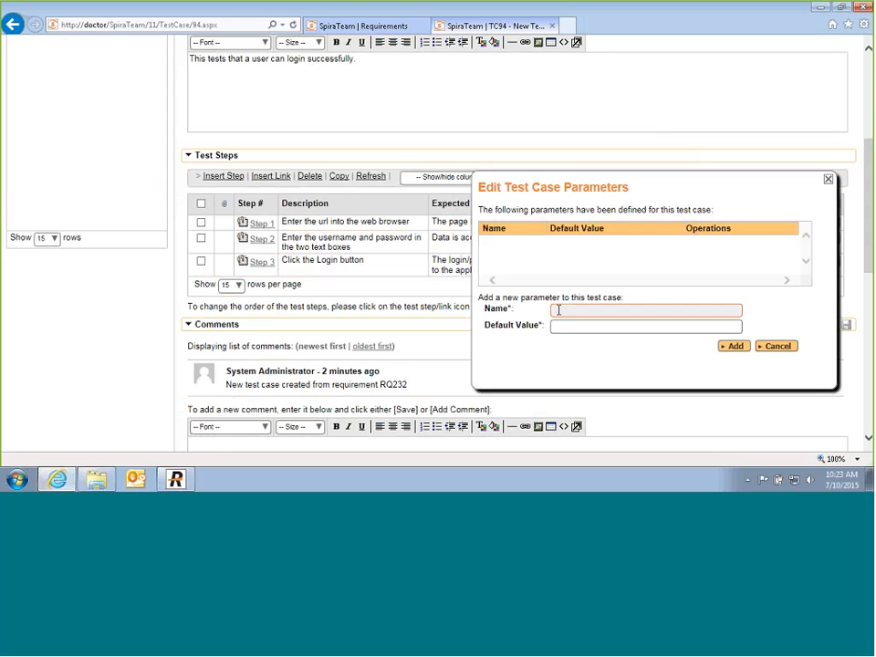
{"action": "type", "text": "login"}
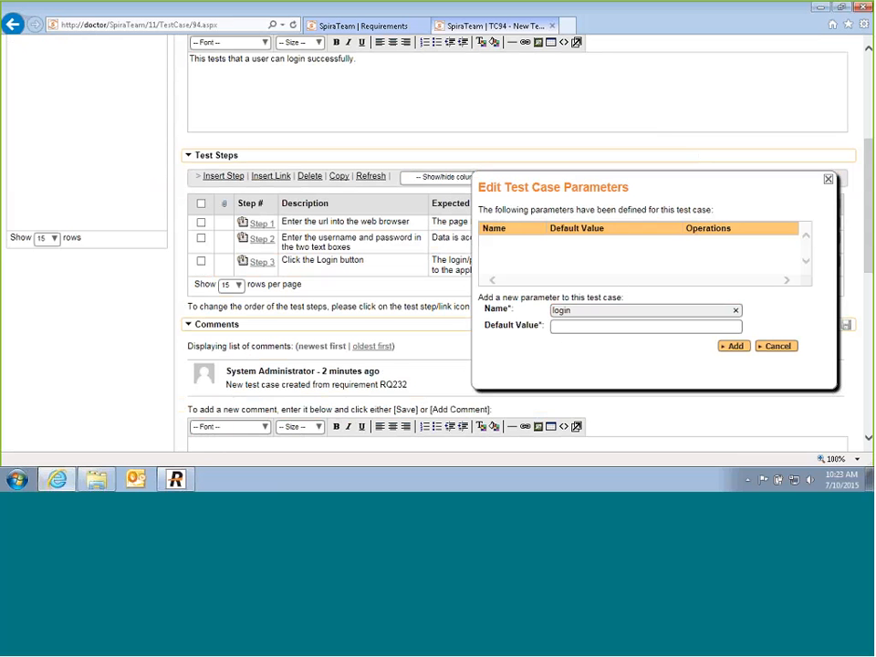
{"action": "key", "text": "Tab"}
{"action": "left_click", "coordinate": [735, 348]}
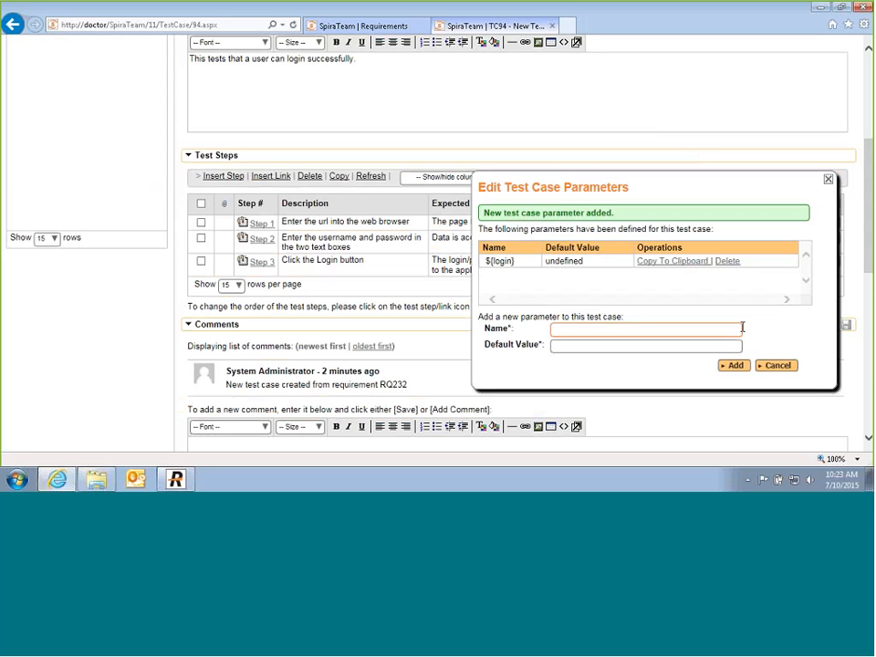
{"action": "type", "text": "p"}
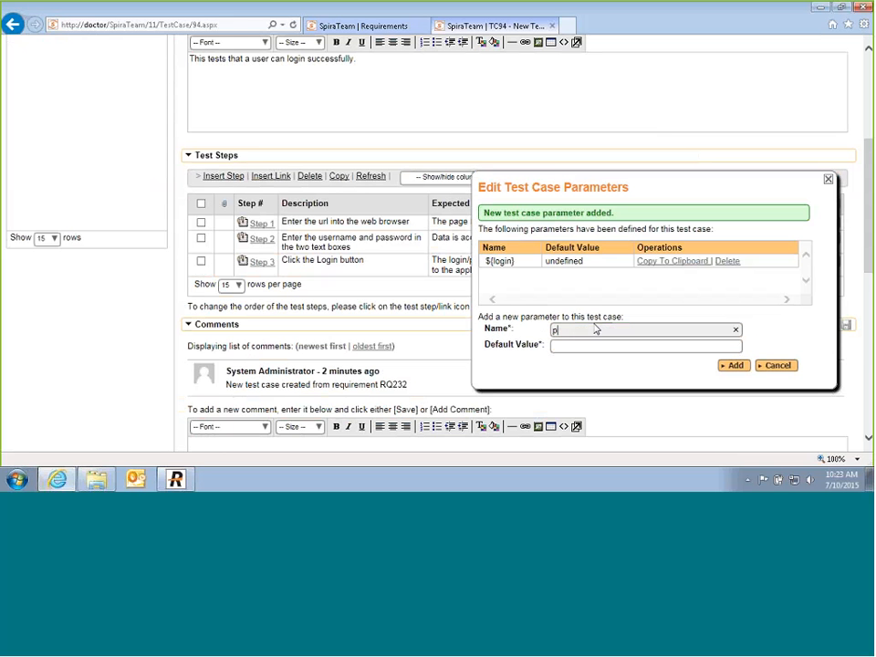
{"action": "type", "text": "assword"}
{"action": "key", "text": "Return"}
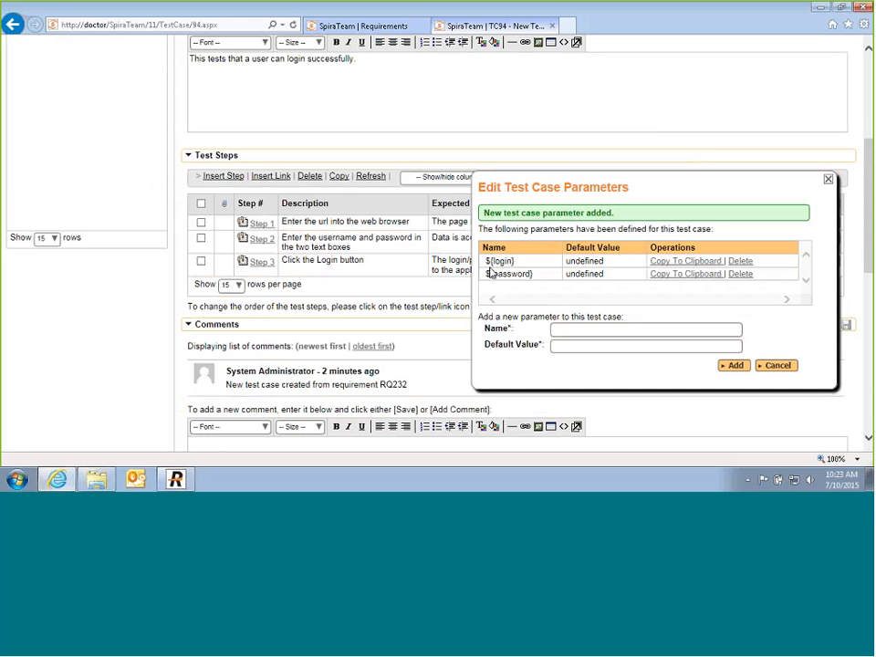
Step: Copy the ${login} token and close the parameters editor
{"action": "left_click", "coordinate": [668, 263]}
{"action": "double_click", "coordinate": [502, 262]}
{"action": "triple_click", "coordinate": [502, 261]}
{"action": "left_click", "coordinate": [827, 179]}
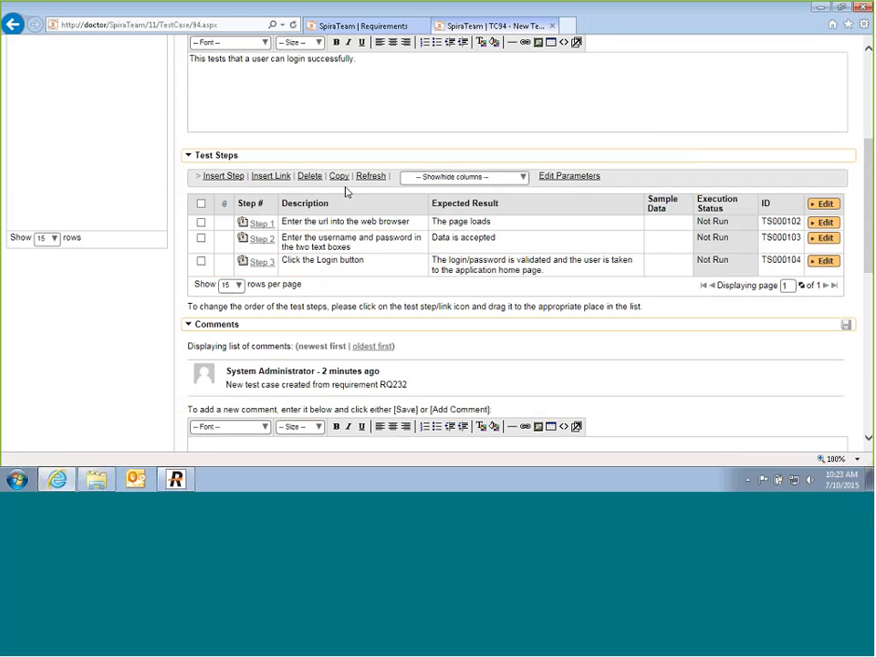
Step: Insert the '${login}' and '${password}' parameters into Step 2's description
{"action": "double_click", "coordinate": [392, 238]}
{"action": "left_click", "coordinate": [382, 248]}
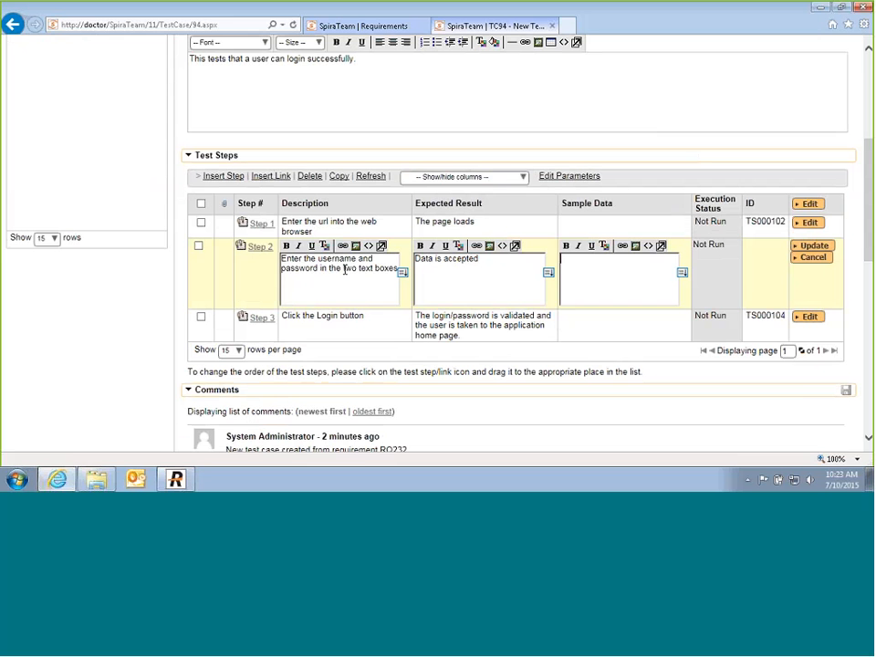
{"action": "key", "text": "alt"}
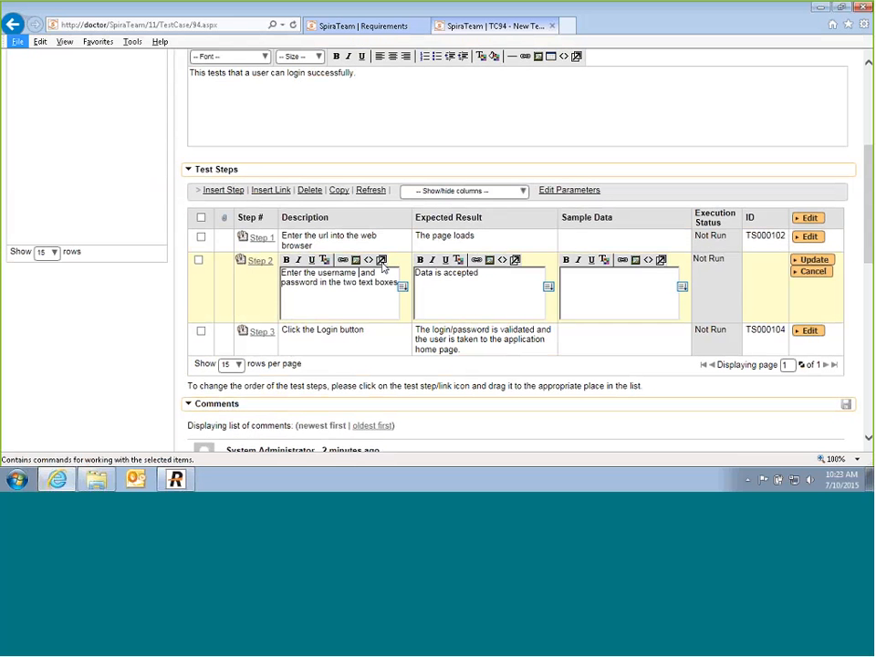
{"action": "key", "text": "alt"}
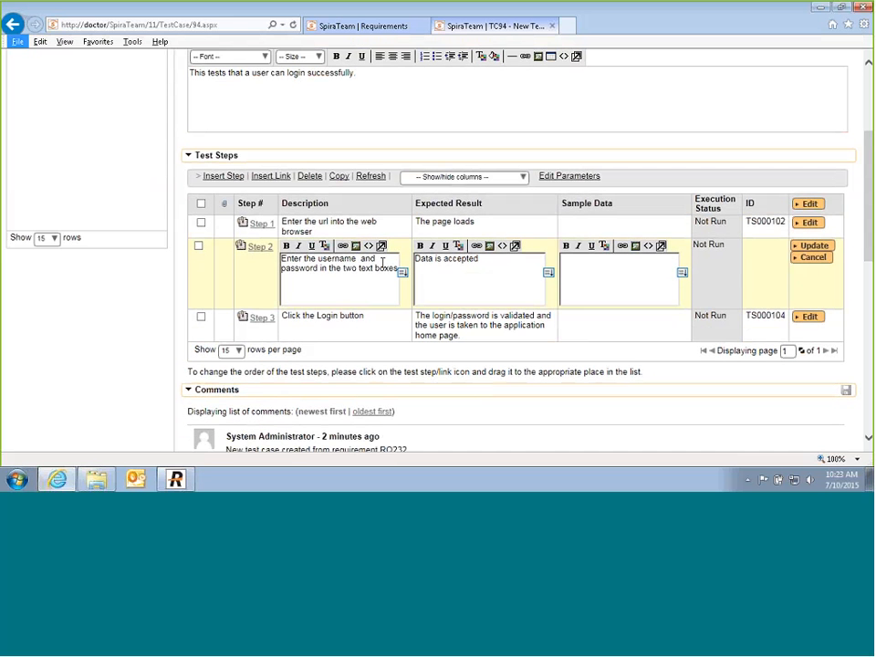
{"action": "type", "text": "${login}"}
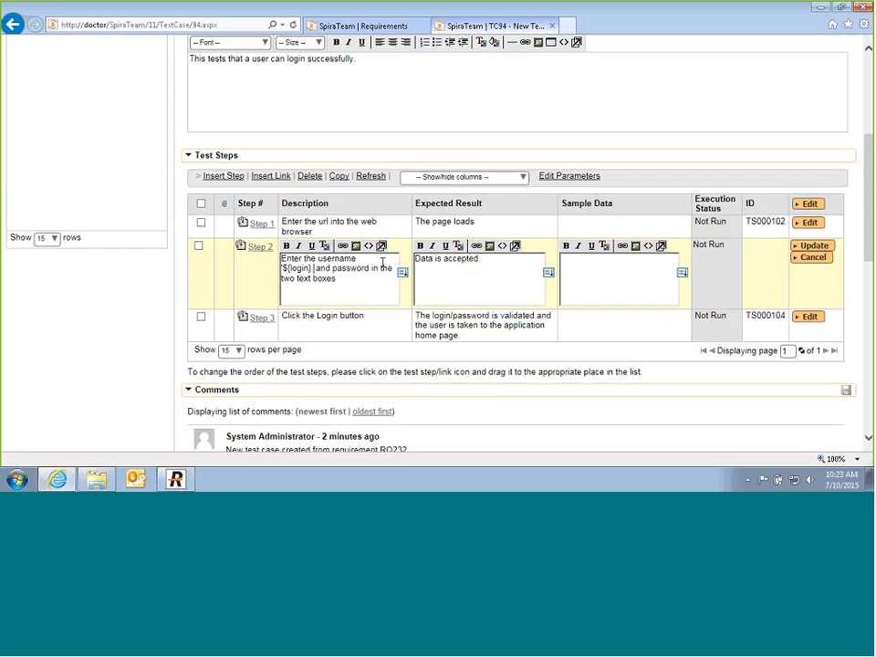
{"action": "type", "text": "' and password '${passwo"}
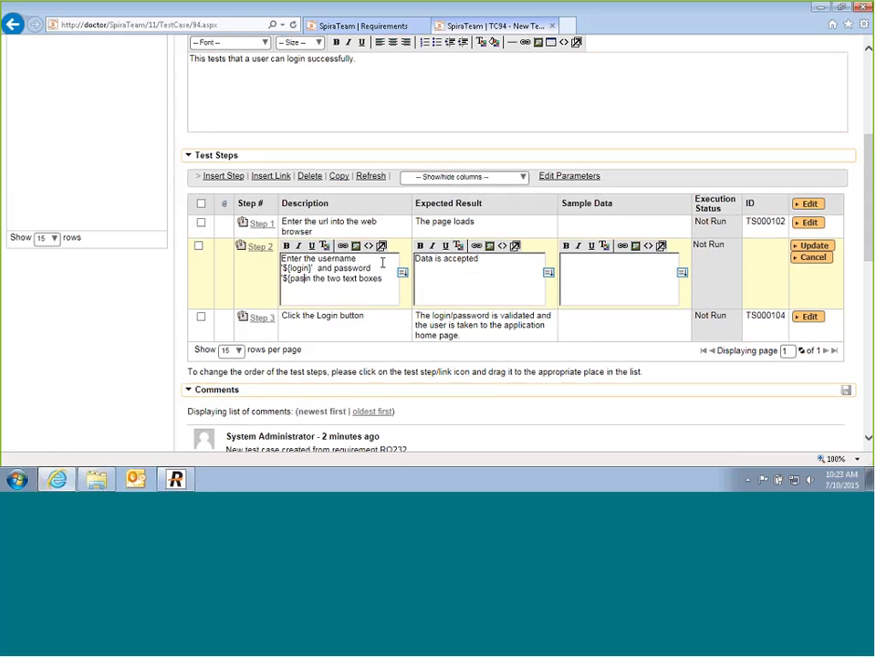
{"action": "type", "text": "rd"}
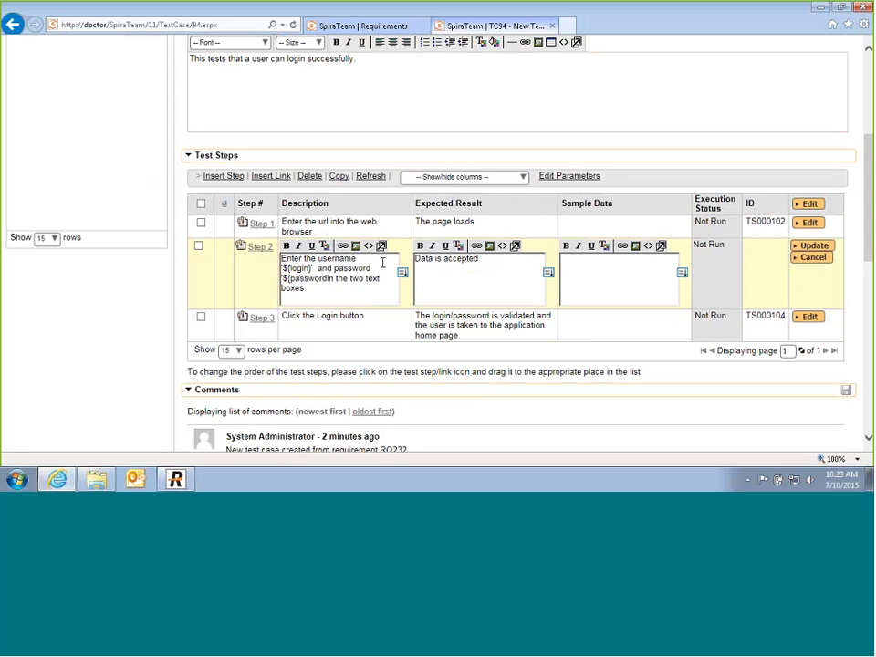
{"action": "type", "text": "}'"}
Step: Add 'Login: ${login}' and 'Password: ${password}' sample data lines to Step 2 and save it
{"action": "left_click", "coordinate": [609, 260]}
{"action": "type", "text": "Login: ${login}"}
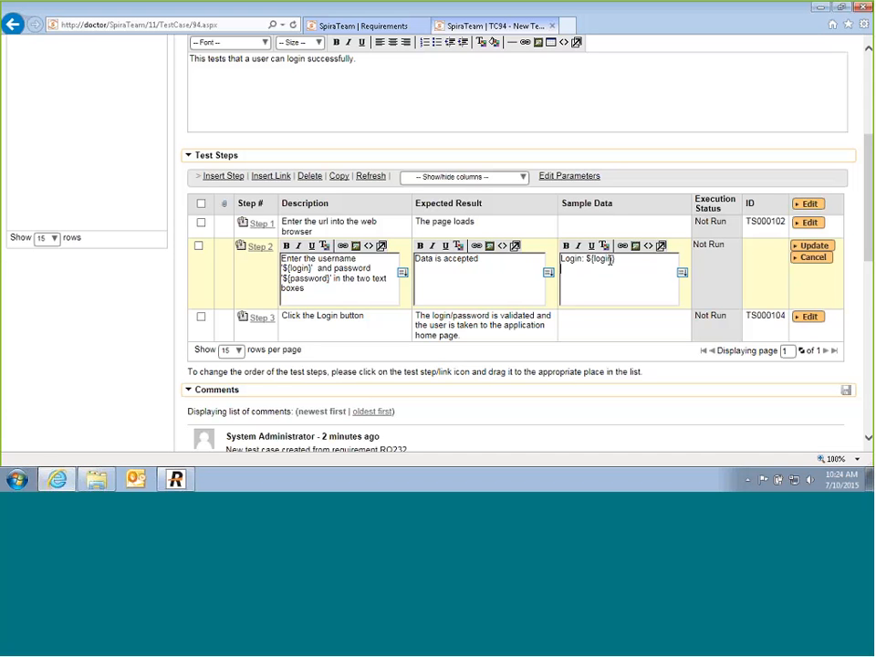
{"action": "key", "text": "Return"}
{"action": "type", "text": "Password: ${password}"}
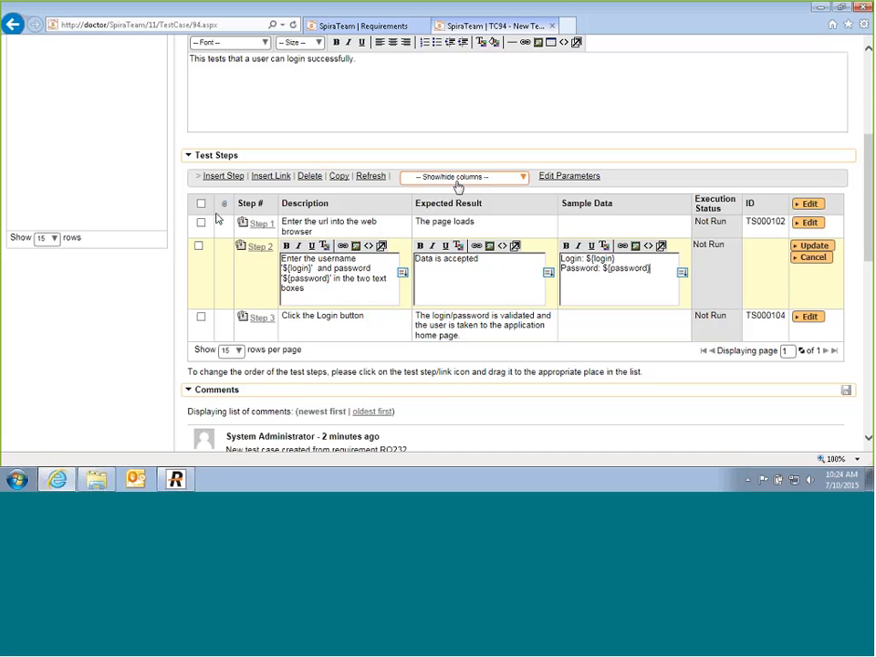
{"action": "left_click", "coordinate": [811, 245]}
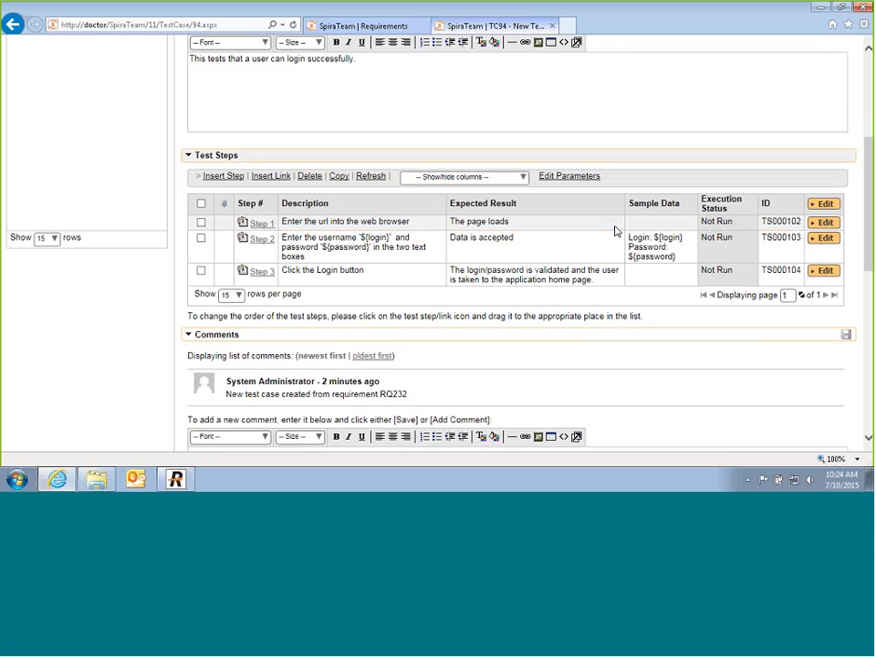
{"action": "scroll", "coordinate": [614, 230], "scroll_direction": "up", "scroll_amount": 5}
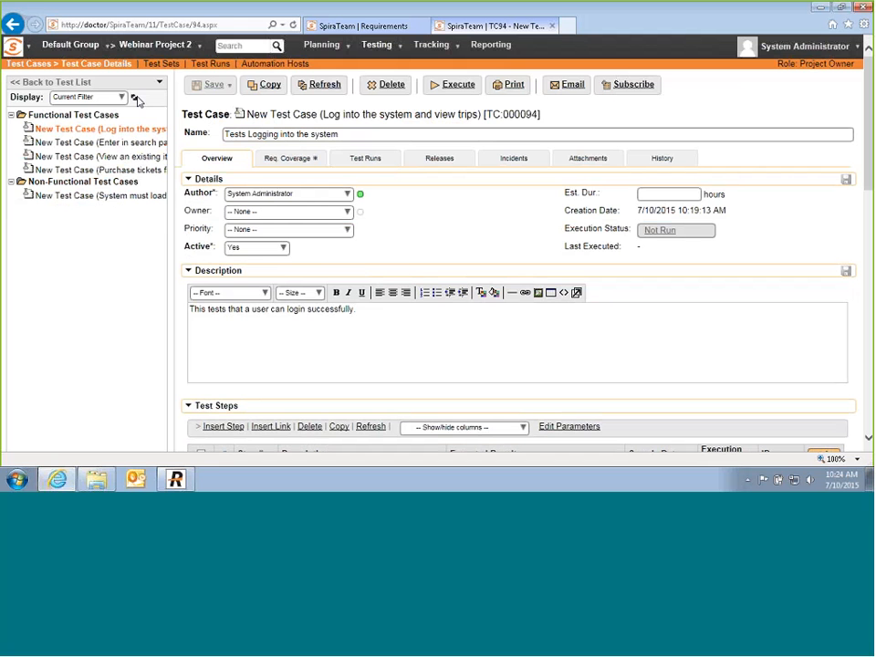
Step: Save test case TC000094 with Save and New to begin a blank test case
{"action": "left_click", "coordinate": [354, 133]}
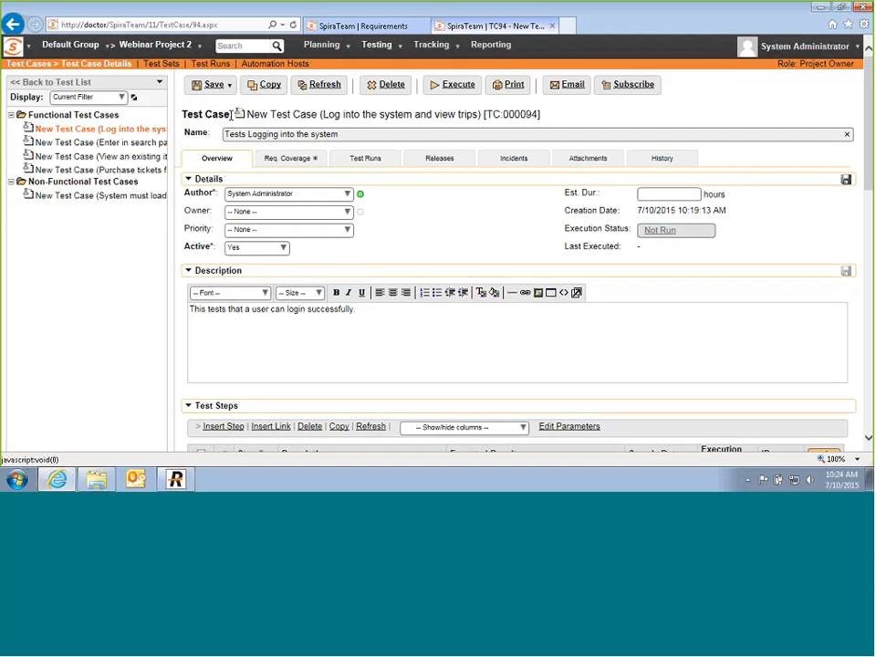
{"action": "left_click", "coordinate": [230, 85]}
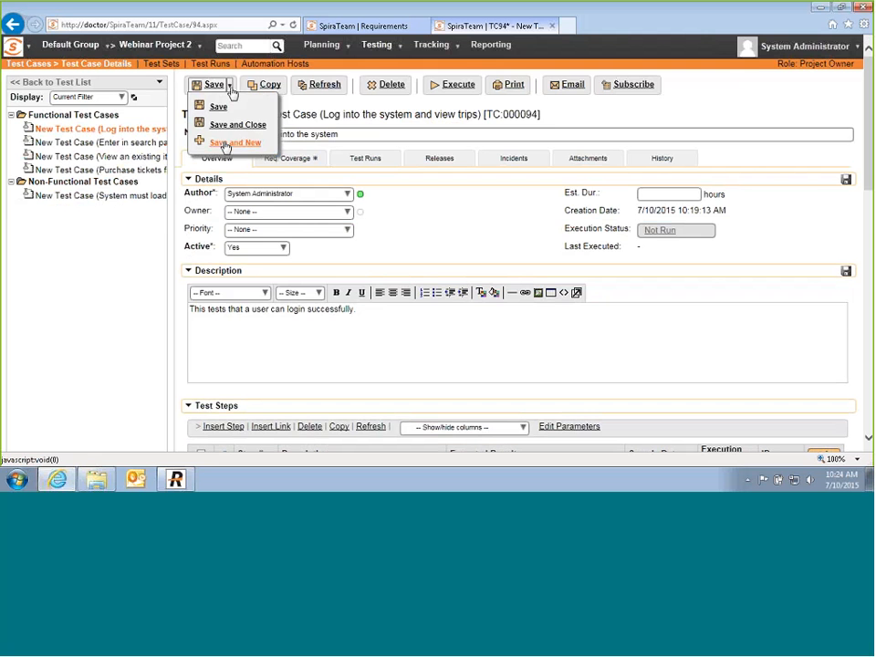
{"action": "left_click", "coordinate": [218, 106]}
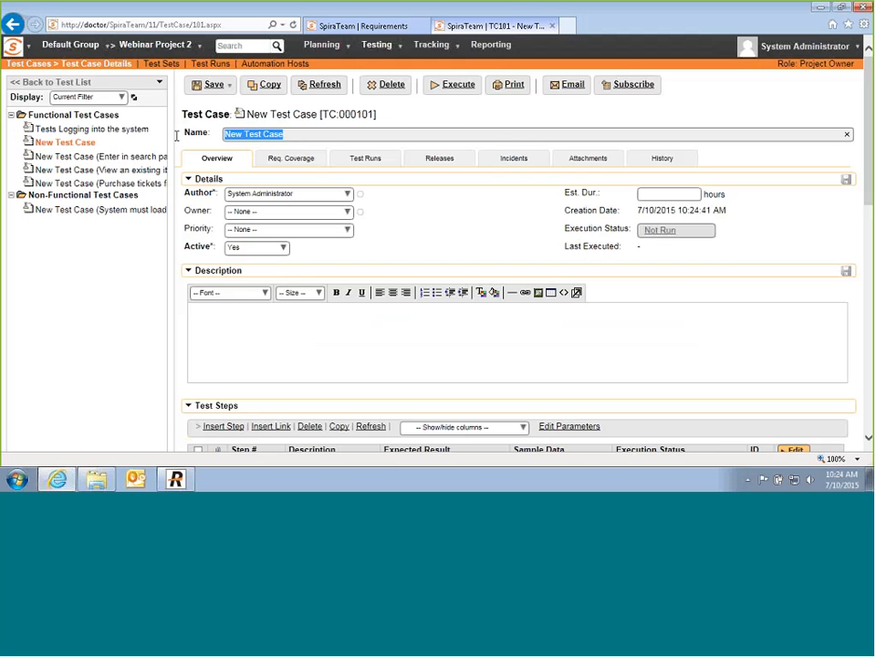
Step: Name the test case 'View Current Trips' and describe it as listing current trips on the home page
{"action": "type", "text": "View "}
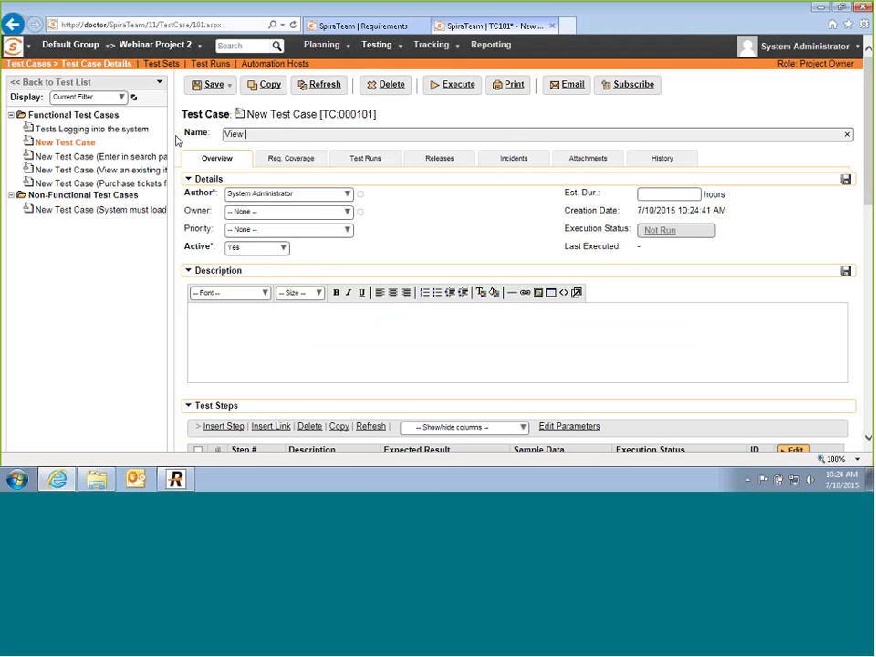
{"action": "type", "text": "Current Trips"}
{"action": "left_click", "coordinate": [222, 355]}
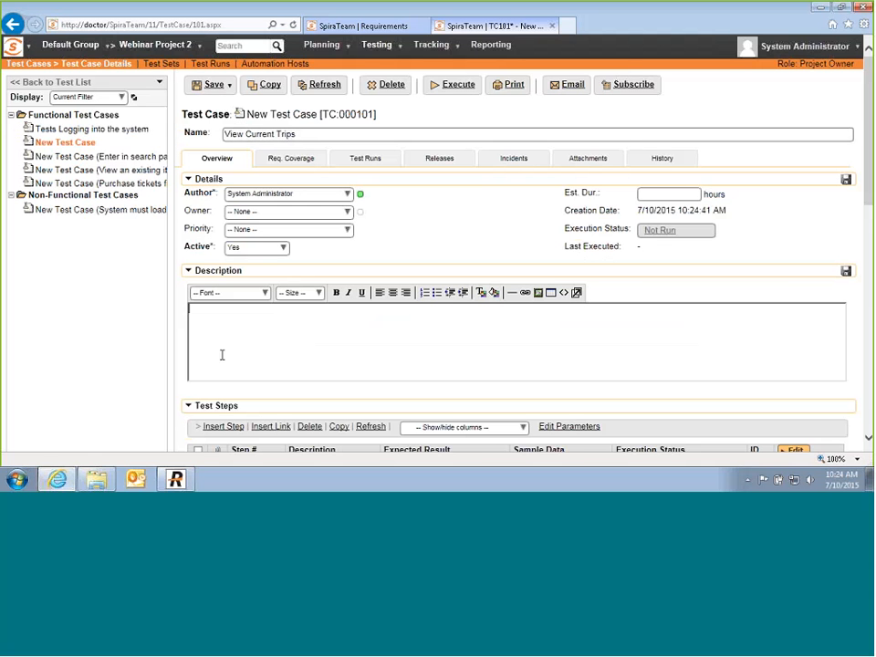
{"action": "type", "text": "Tests that you see a list"}
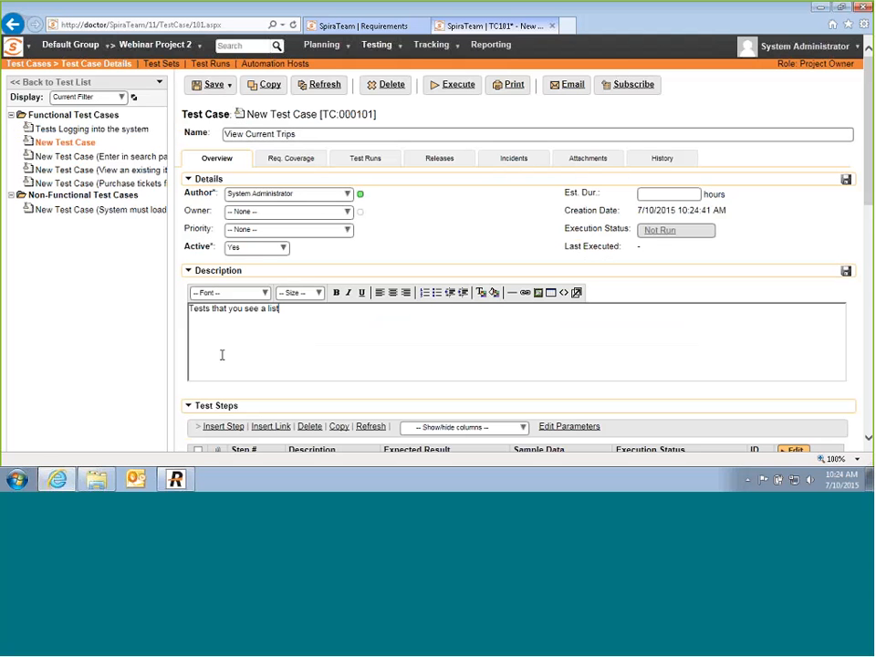
{"action": "type", "text": " of your current trips in your hom"}
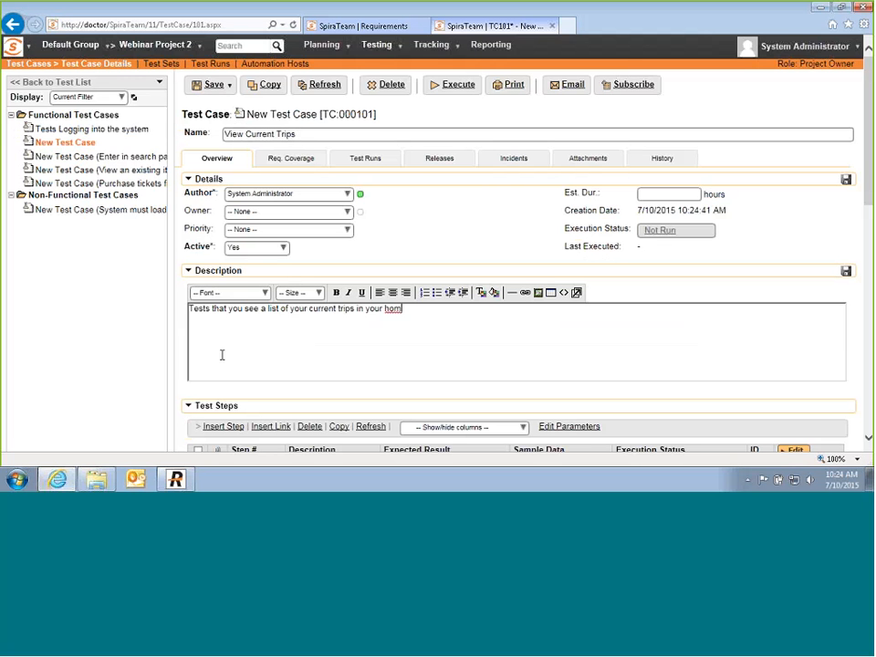
{"action": "type", "text": "e pa"}
Step: Add a 'Precondition:' line with numbered item 'User is logged in.' and save the description
{"action": "key", "text": "Return"}
{"action": "type", "text": "Precondition:"}
{"action": "key", "text": "Return"}
{"action": "left_click", "coordinate": [435, 293]}
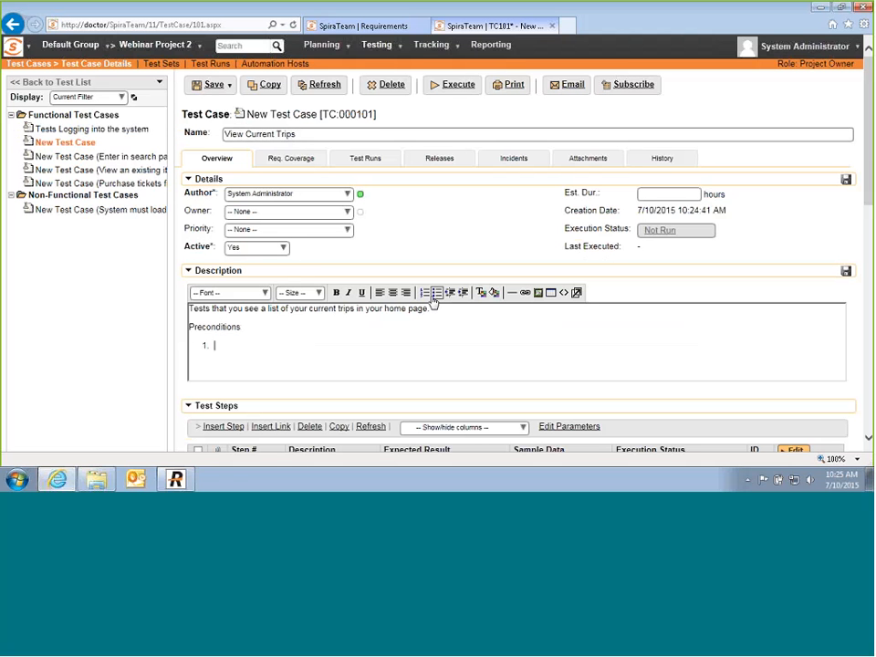
{"action": "type", "text": "User is logged in ."}
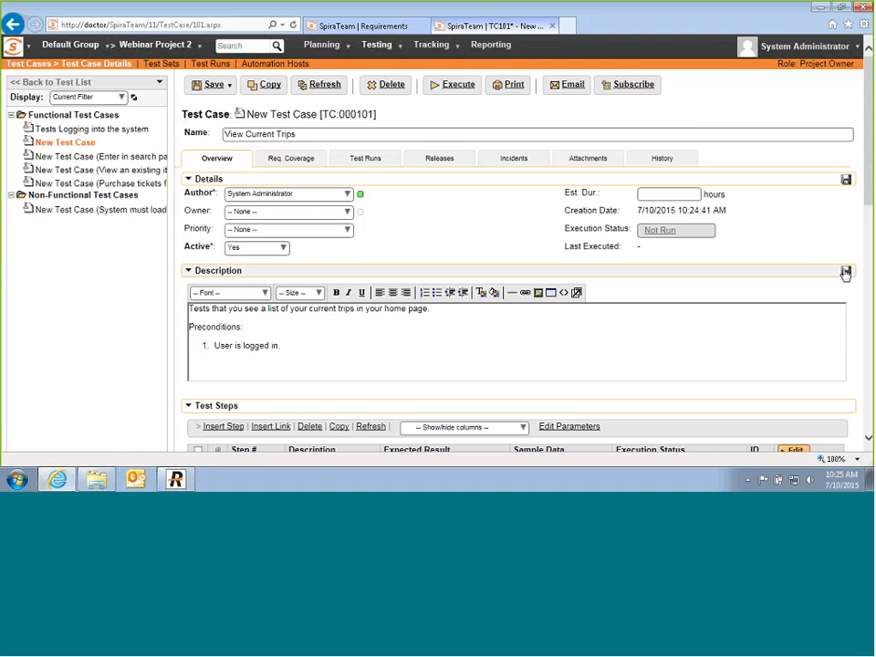
{"action": "left_click", "coordinate": [845, 274]}
{"action": "scroll", "coordinate": [524, 298], "scroll_direction": "down", "scroll_amount": 5}
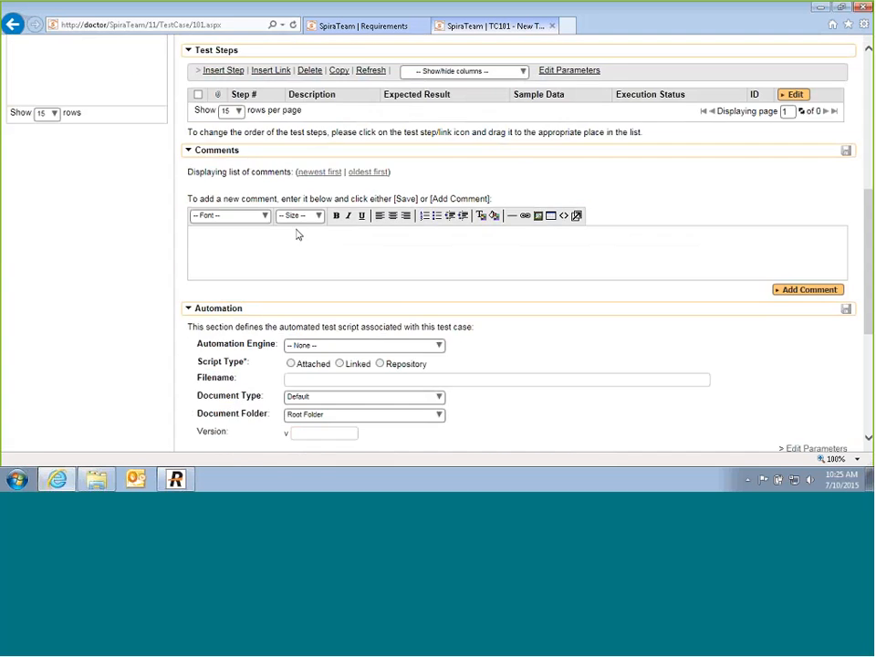
{"action": "scroll", "coordinate": [296, 234], "scroll_direction": "up", "scroll_amount": 3}
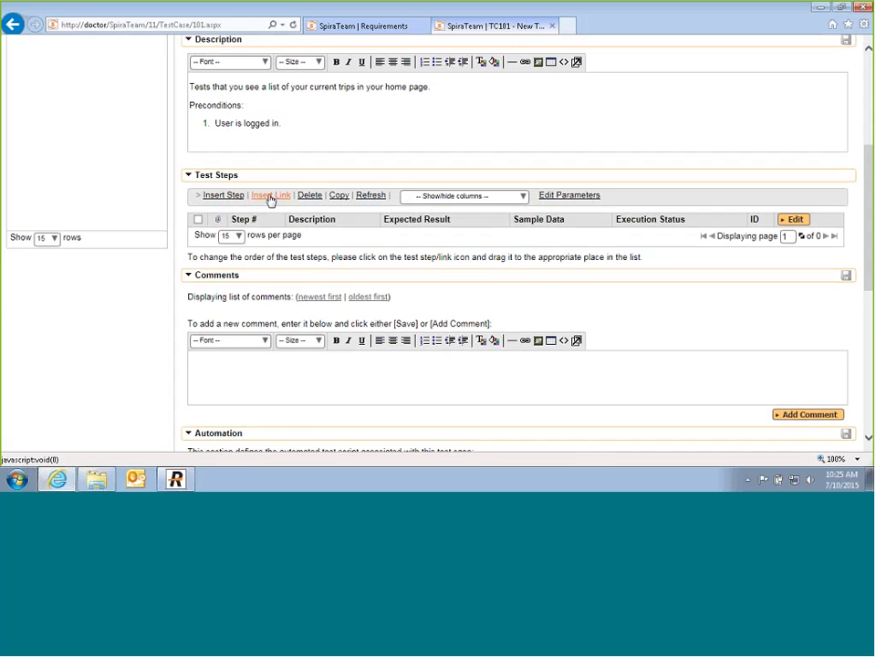
Step: Add Step 1 as a link to 'Tests Logging into the system', supplying sample login and password values
{"action": "left_click", "coordinate": [270, 197]}
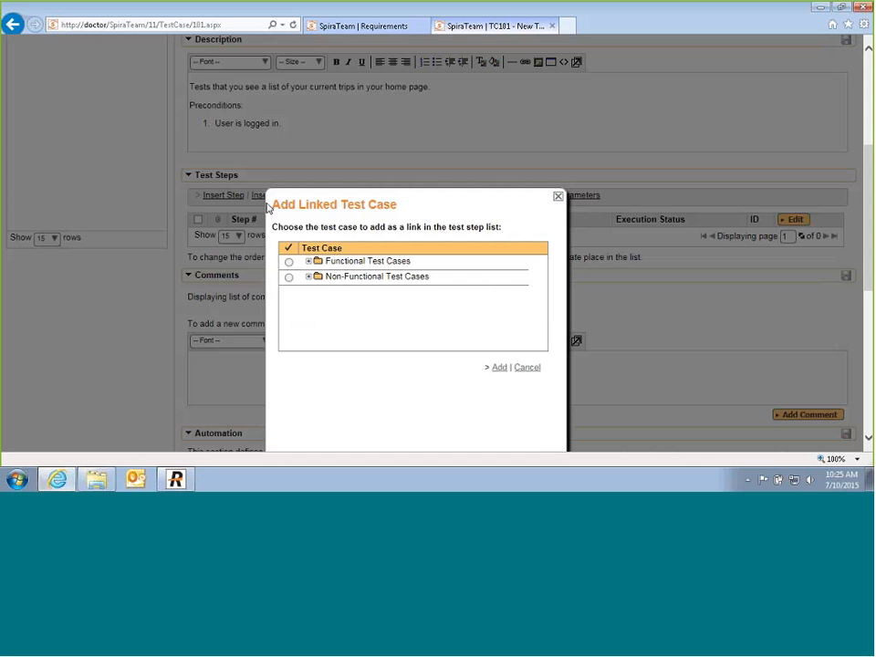
{"action": "left_click", "coordinate": [307, 261]}
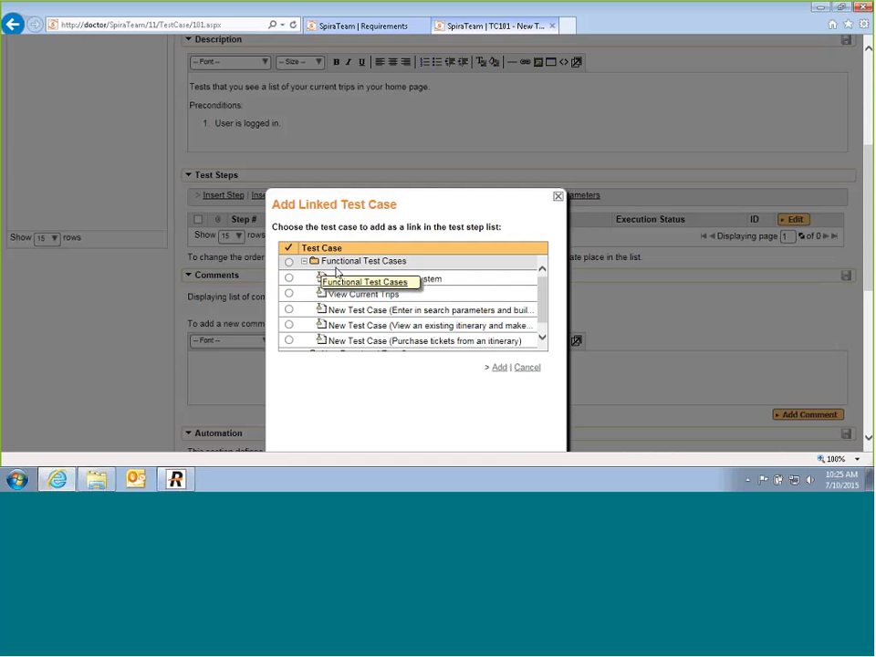
{"action": "left_click", "coordinate": [289, 279]}
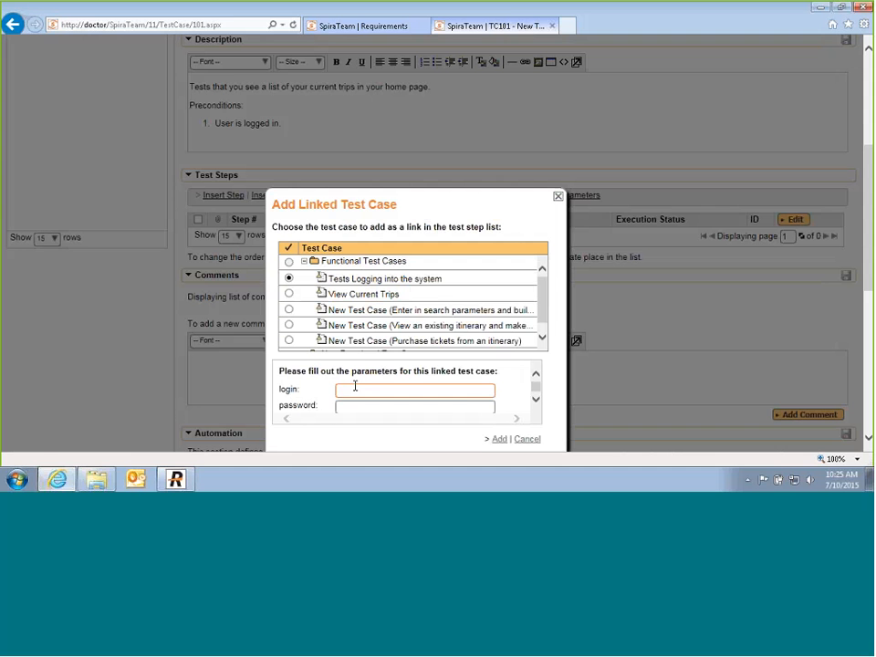
{"action": "type", "text": "fred"}
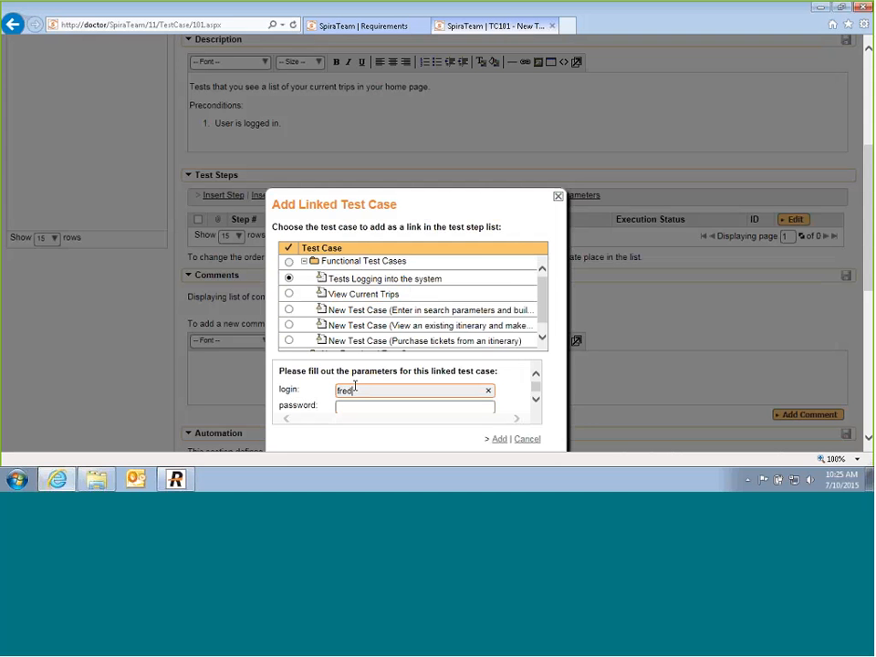
{"action": "type", "text": "bloggs"}
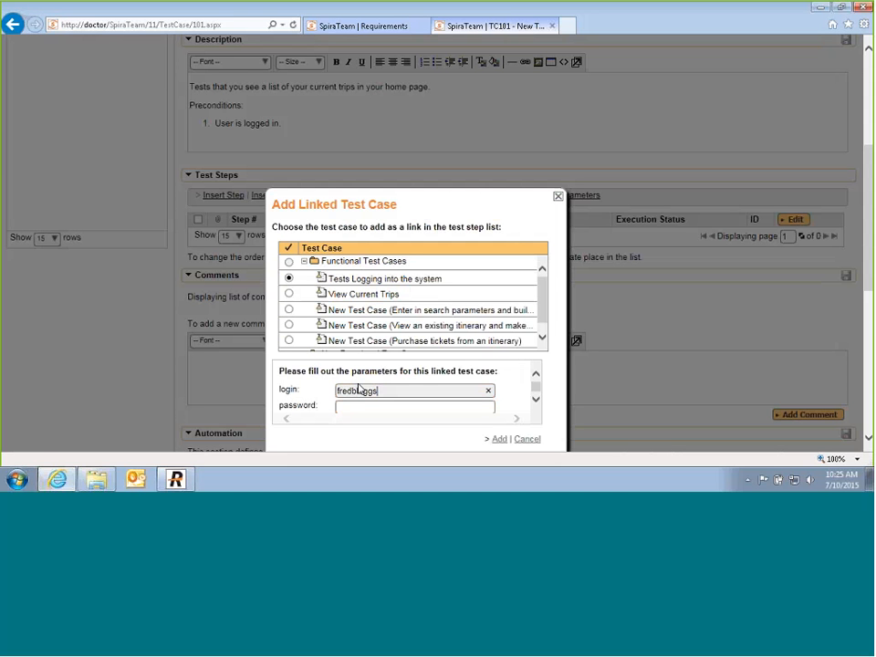
{"action": "left_click", "coordinate": [346, 407]}
{"action": "type", "text": "passwor"}
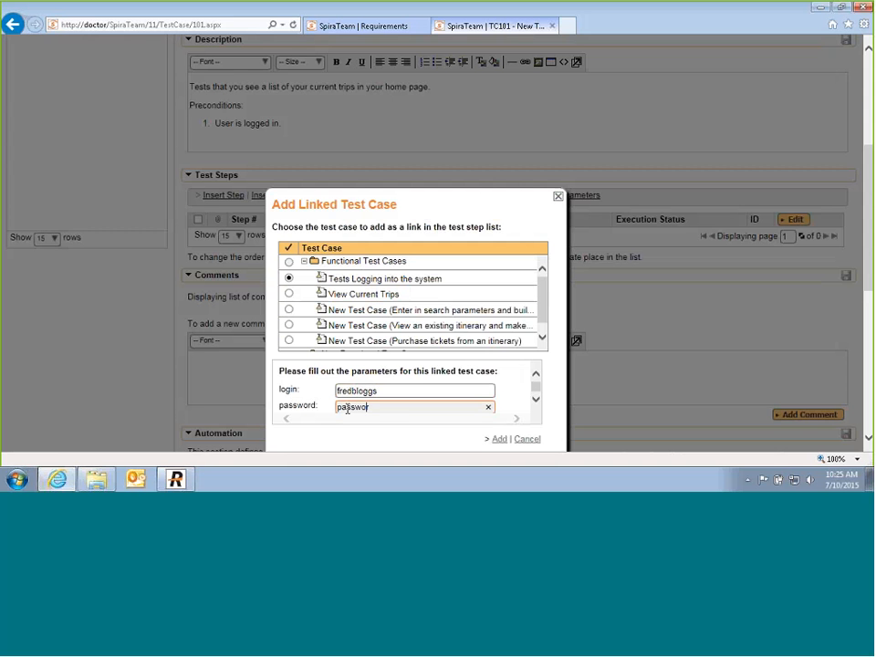
{"action": "type", "text": "d123"}
{"action": "left_click", "coordinate": [498, 440]}
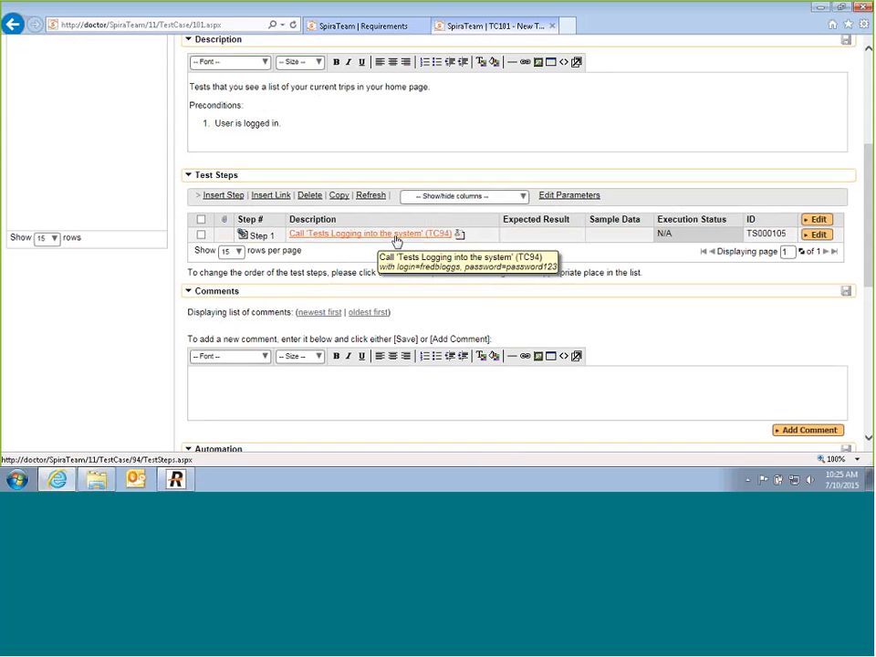
Step: Add Step 2 'Click on 'View Trips' link' expecting 'The list of trips is displayed.'
{"action": "left_click", "coordinate": [223, 197]}
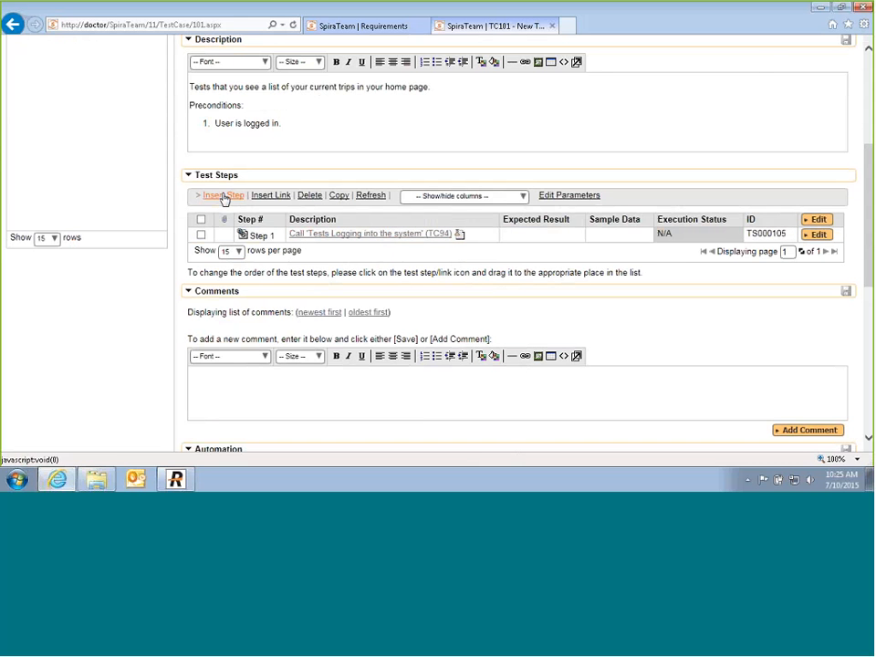
{"action": "type", "text": "C"}
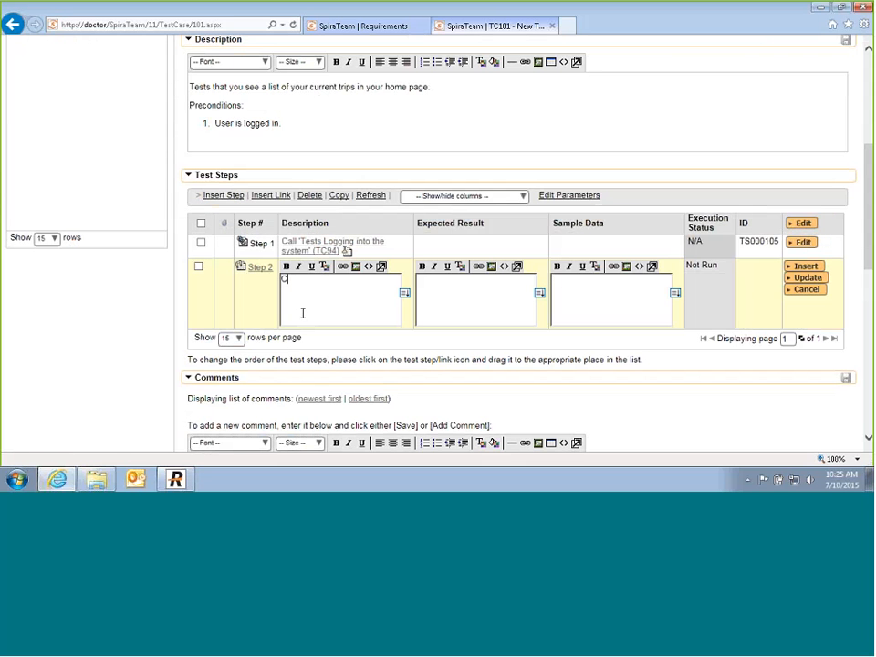
{"action": "type", "text": "lick on 'View Trips' link"}
{"action": "left_click", "coordinate": [432, 285]}
{"action": "type", "text": "The list of trips is di"}
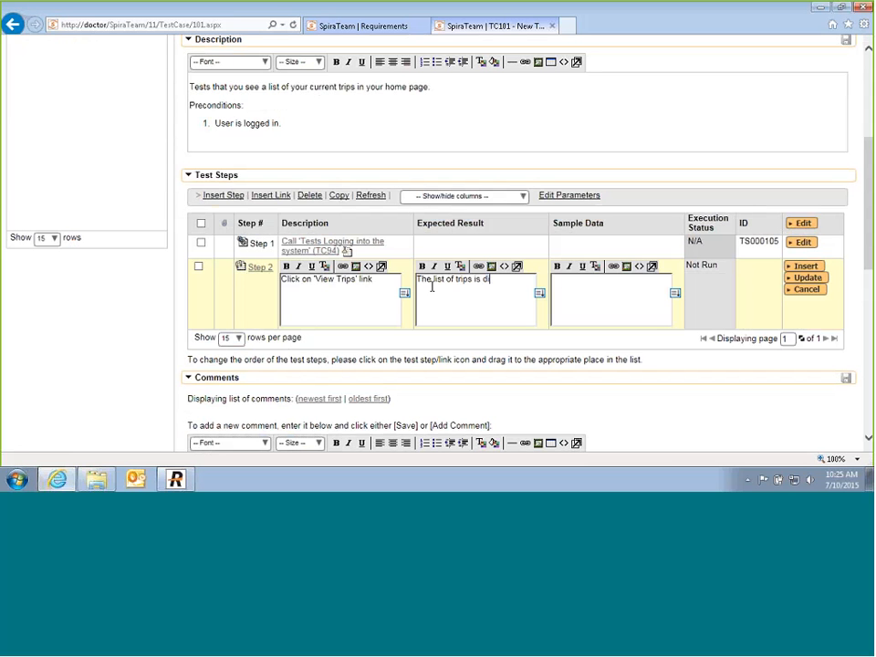
{"action": "type", "text": "splayed."}
{"action": "left_click", "coordinate": [812, 277]}
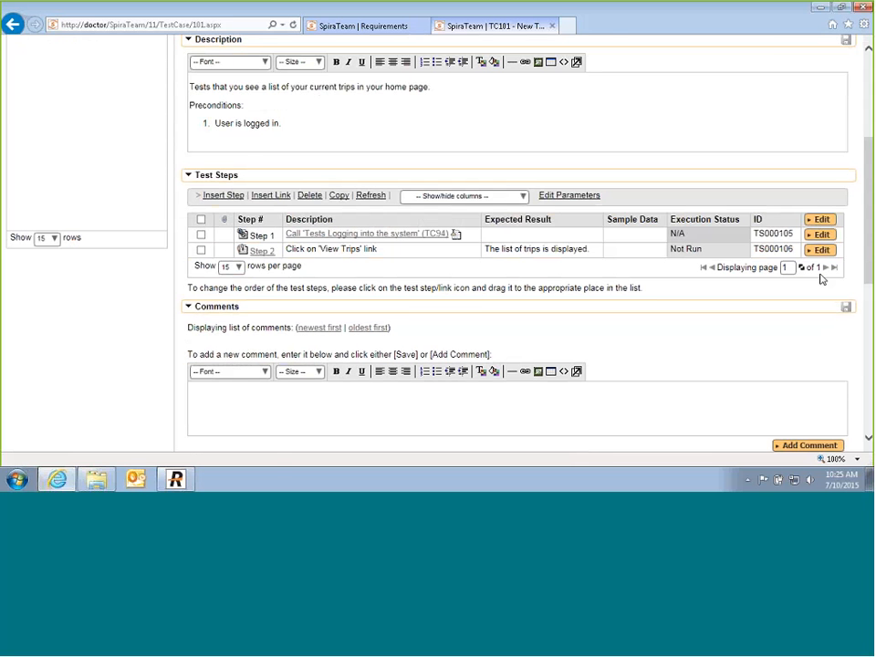
{"action": "scroll", "coordinate": [155, 260], "scroll_direction": "up", "scroll_amount": 5}
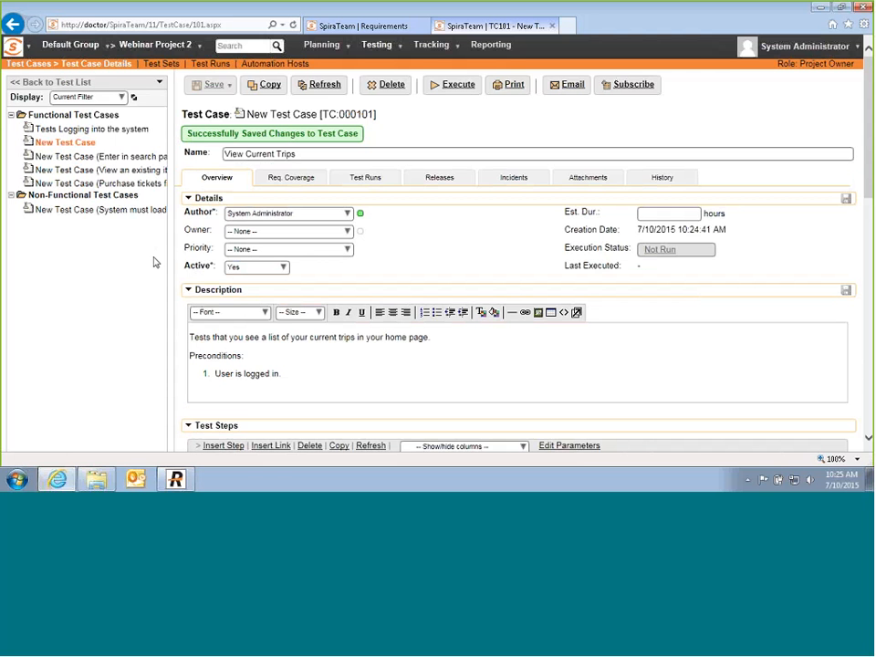
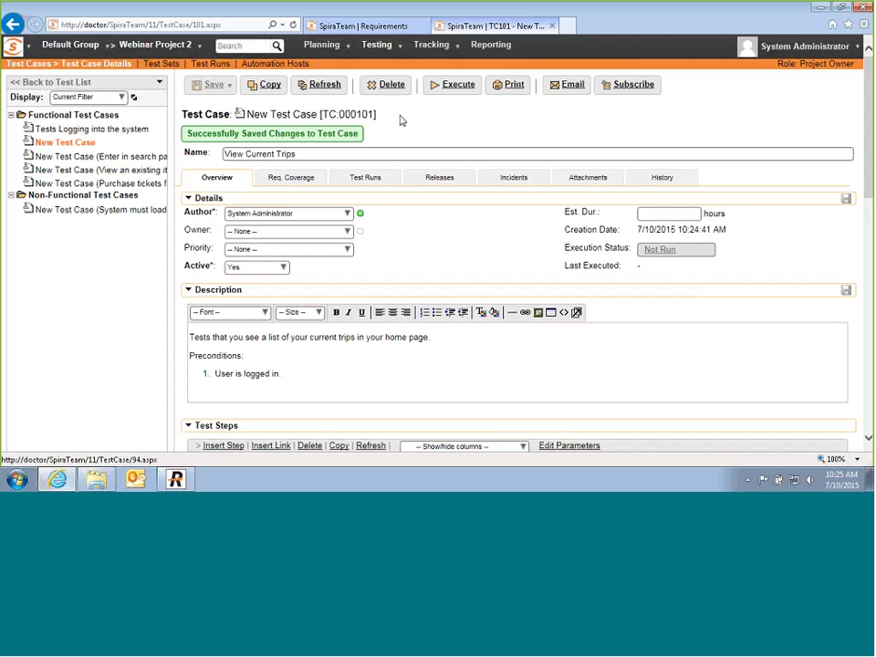
Step: Add the Functional Requirement 'Log into the system and view trips' to TC101's requirements coverage
{"action": "double_click", "coordinate": [291, 161]}
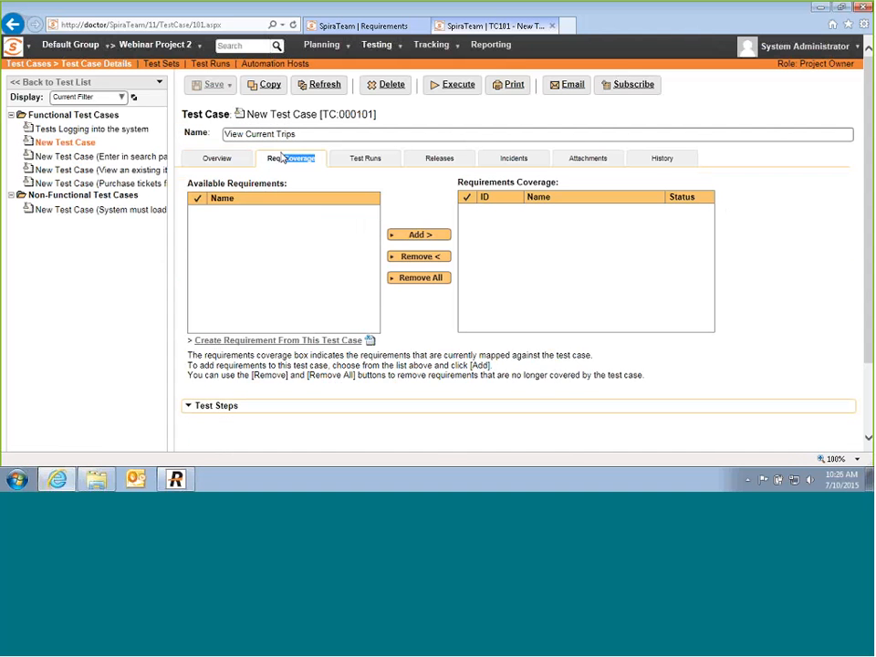
{"action": "left_click", "coordinate": [212, 213]}
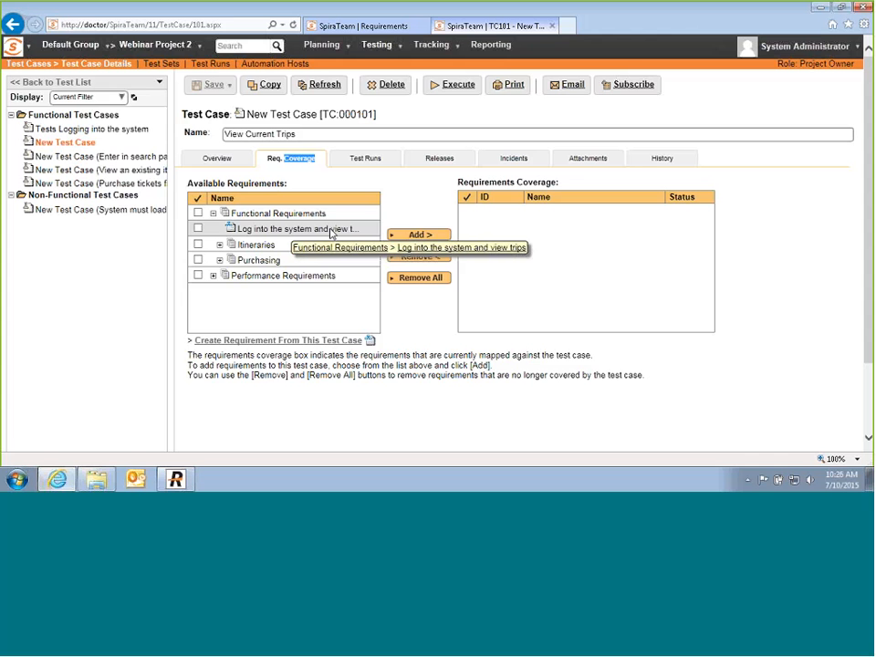
{"action": "left_click", "coordinate": [198, 228]}
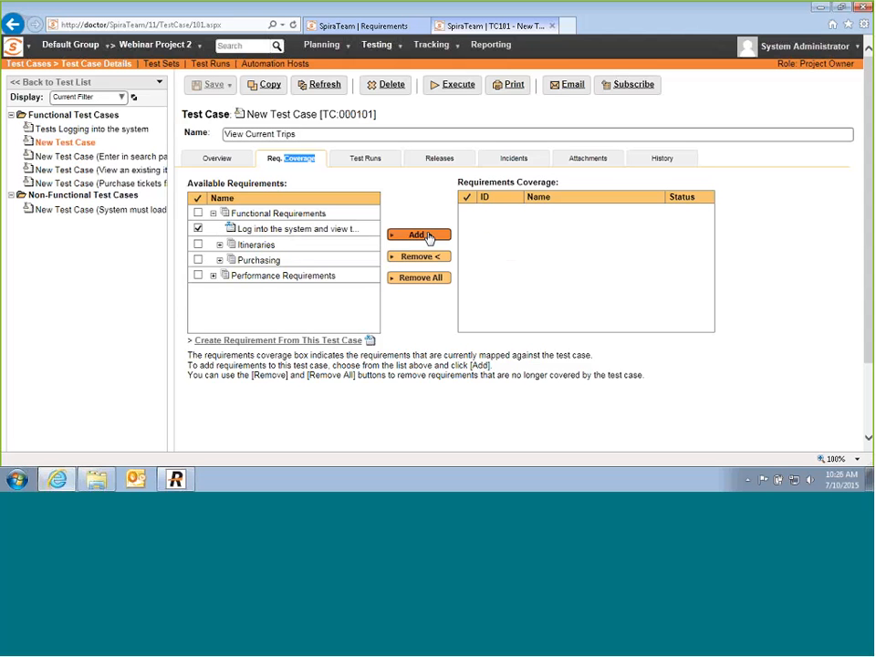
{"action": "left_click", "coordinate": [428, 236]}
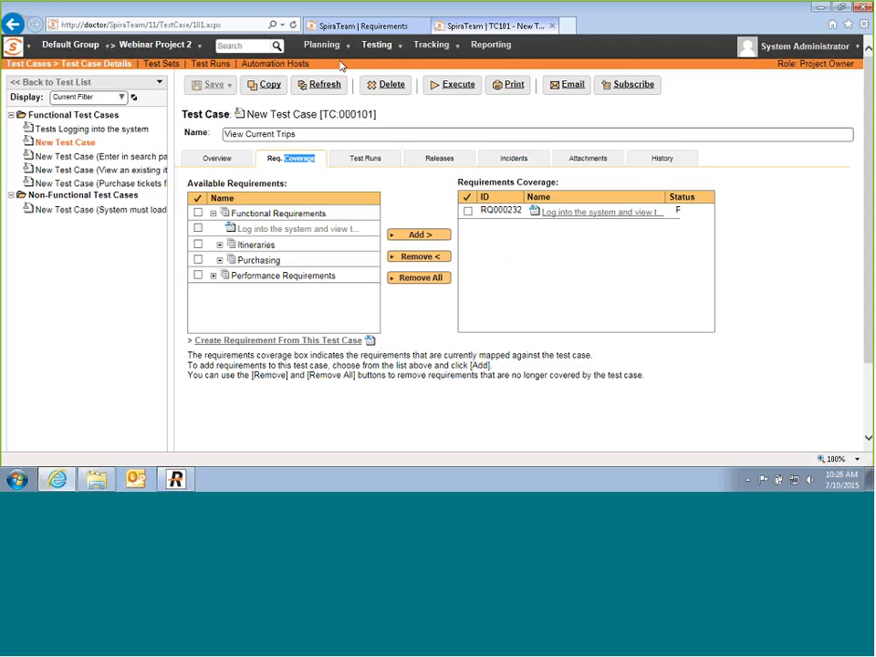
Step: Review the requirement's Test Coverage bars, then open the 'Enter in search parameters' test case
{"action": "left_click", "coordinate": [340, 27]}
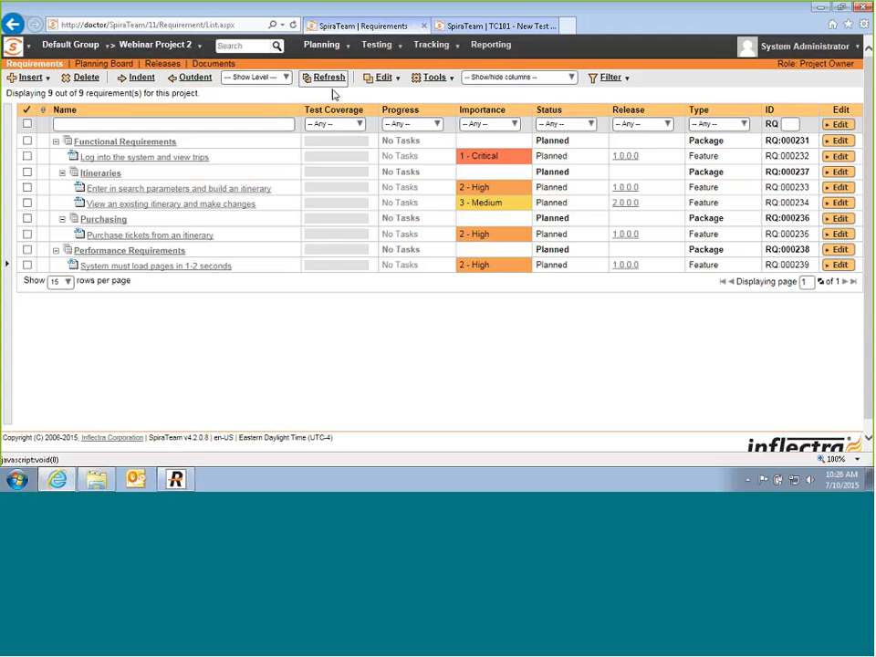
{"action": "mouse_move", "coordinate": [326, 160]}
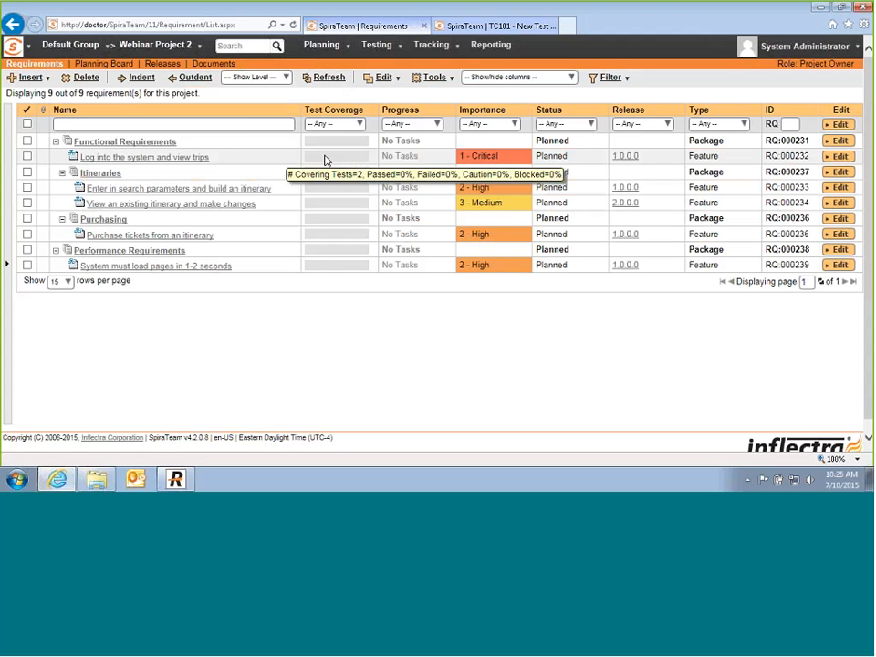
{"action": "mouse_move", "coordinate": [329, 199]}
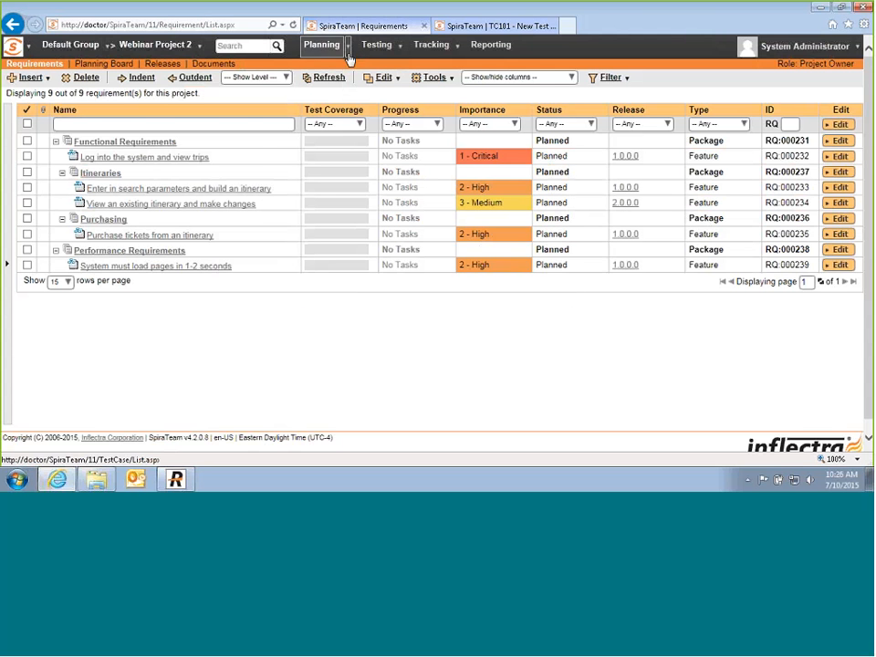
{"action": "left_click", "coordinate": [467, 27]}
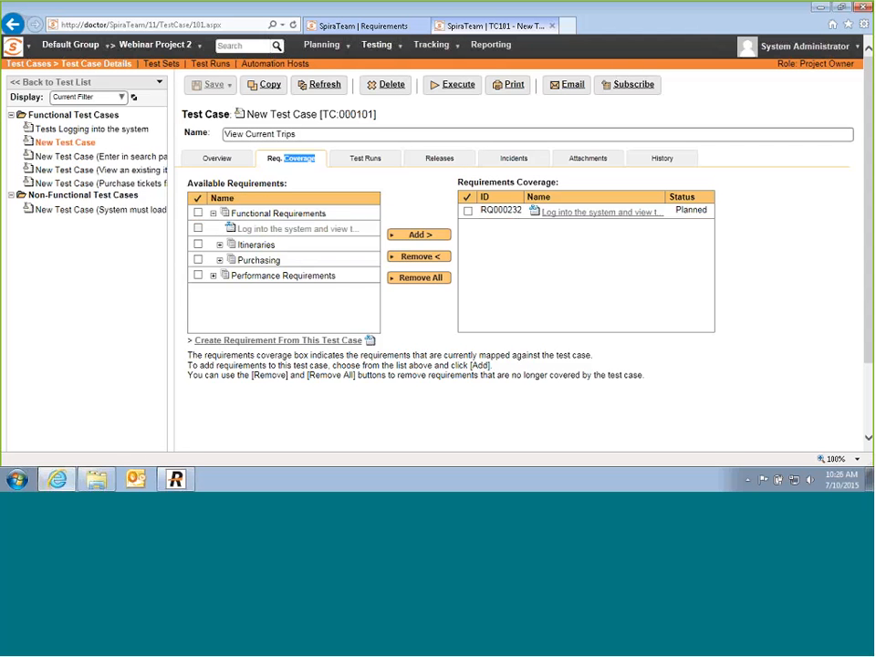
{"action": "left_click", "coordinate": [69, 160]}
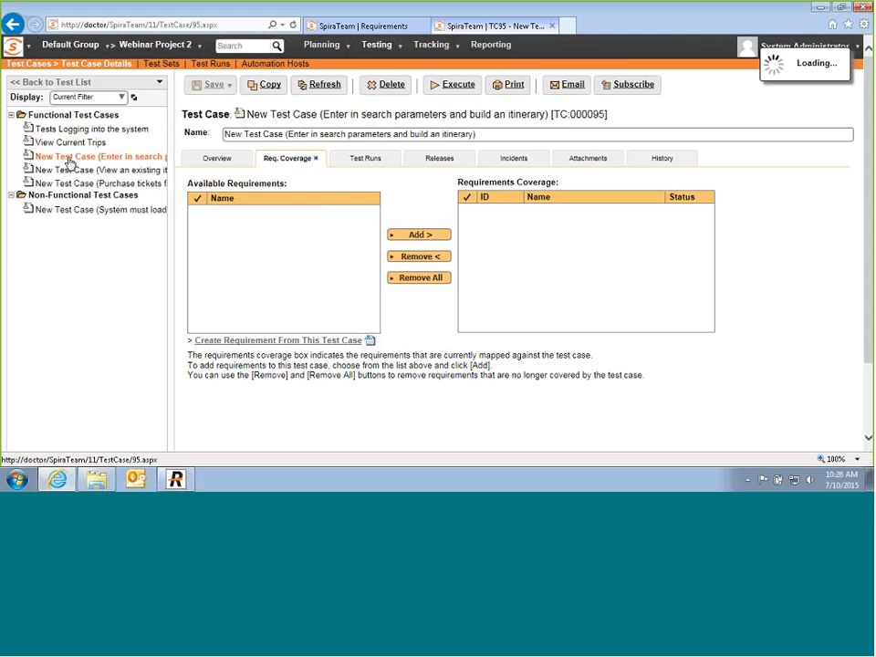
Step: Insert Step 1 as a link to 'Tests Logging into the system', supplying sample login and password values
{"action": "left_click", "coordinate": [219, 159]}
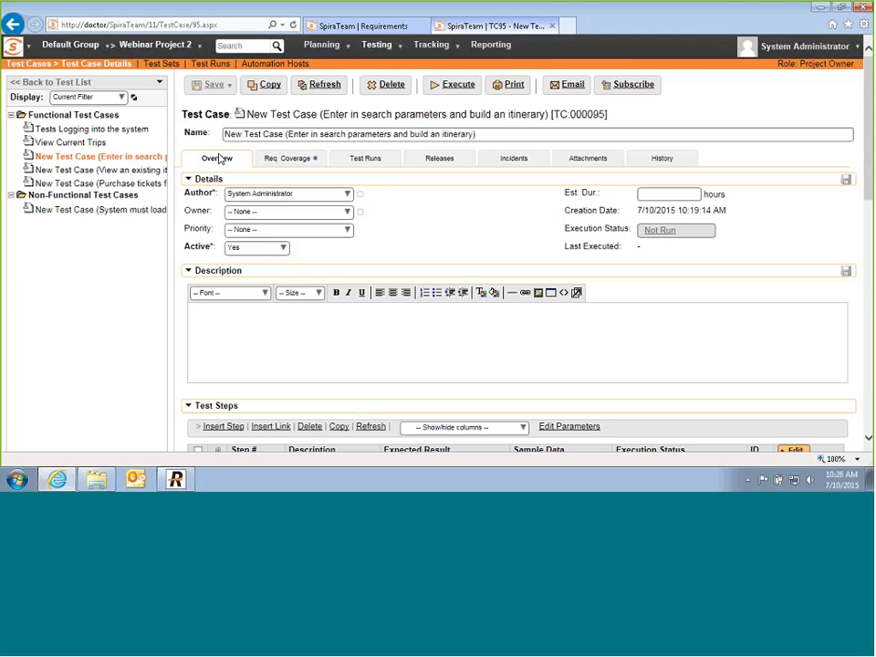
{"action": "scroll", "coordinate": [274, 235], "scroll_direction": "down", "scroll_amount": 3}
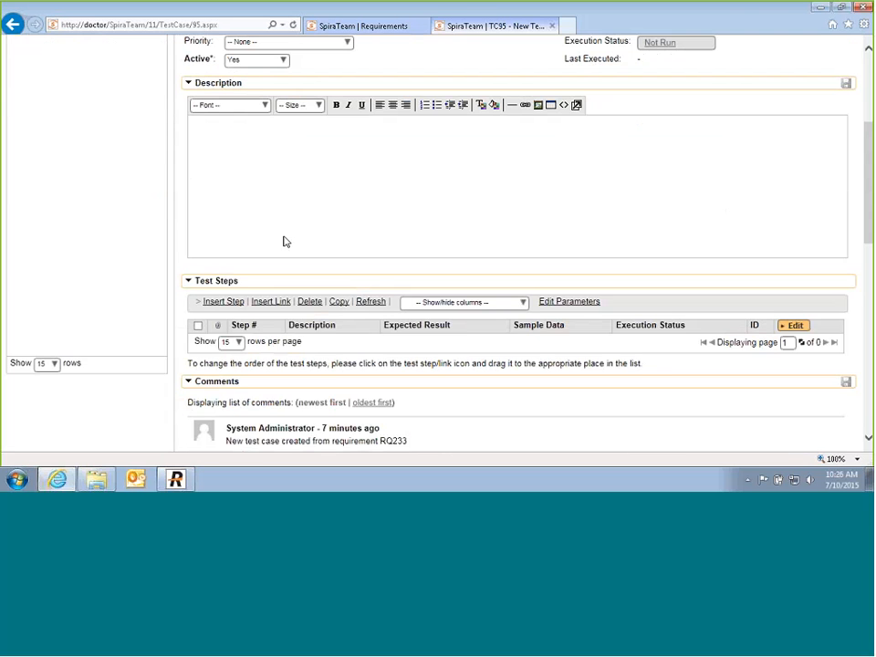
{"action": "scroll", "coordinate": [284, 240], "scroll_direction": "down", "scroll_amount": 2}
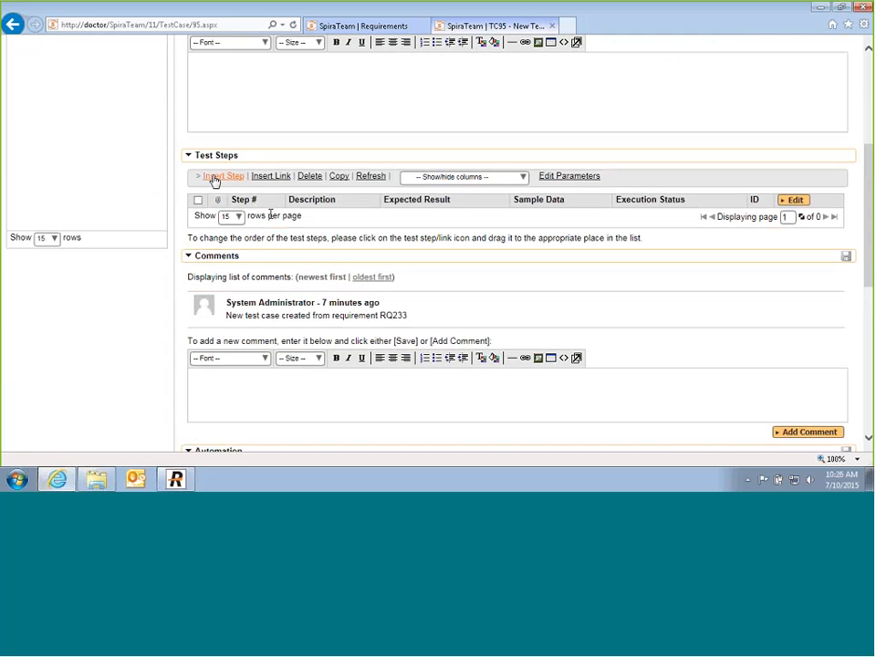
{"action": "left_click", "coordinate": [274, 176]}
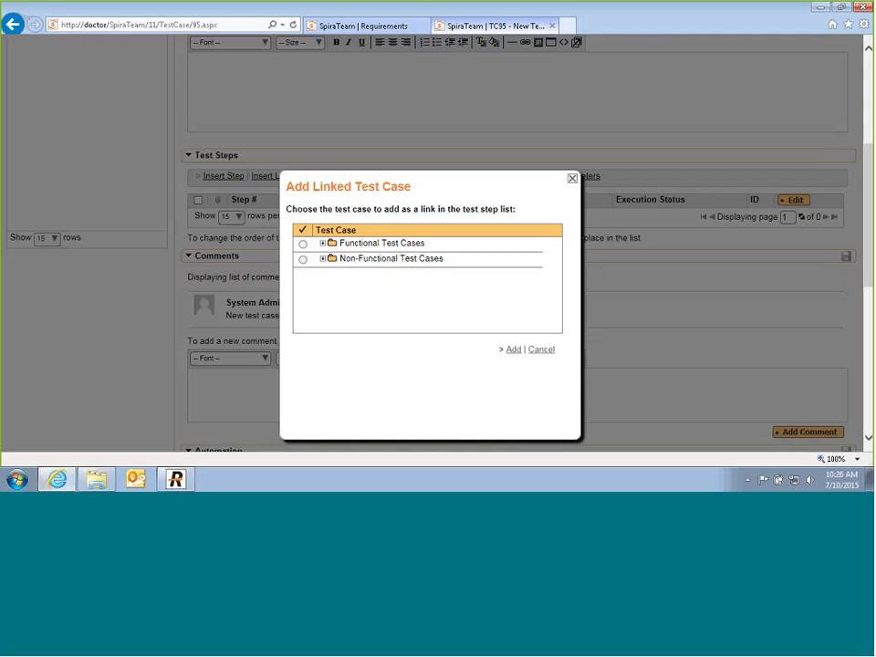
{"action": "left_click", "coordinate": [322, 244]}
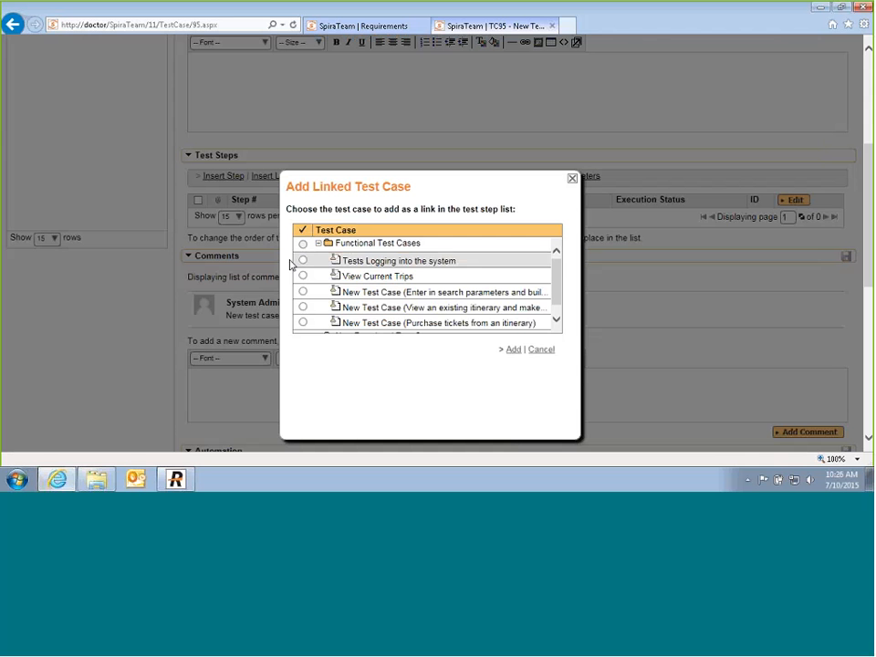
{"action": "left_click", "coordinate": [302, 260]}
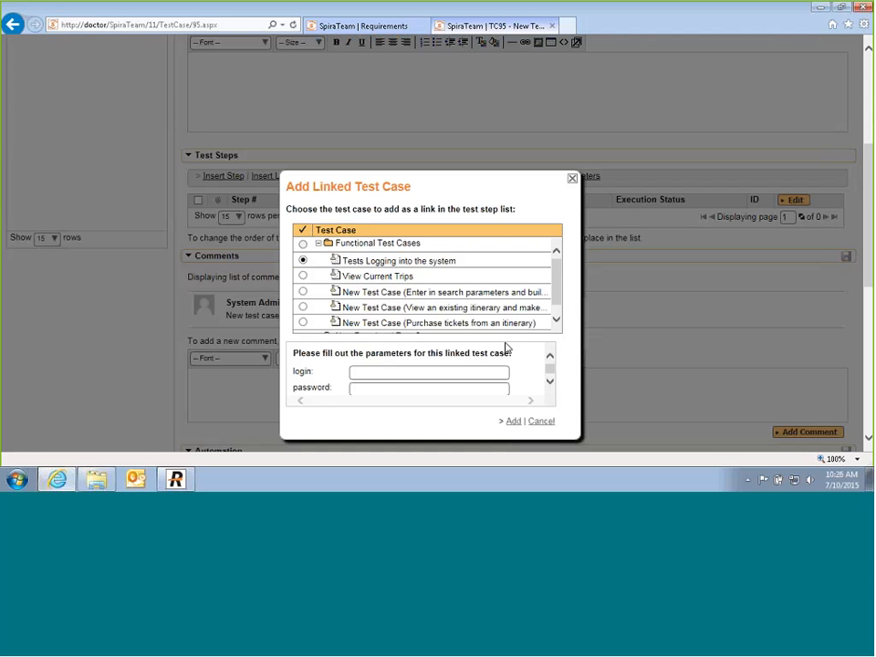
{"action": "left_click", "coordinate": [376, 370]}
{"action": "type", "text": "joesen"}
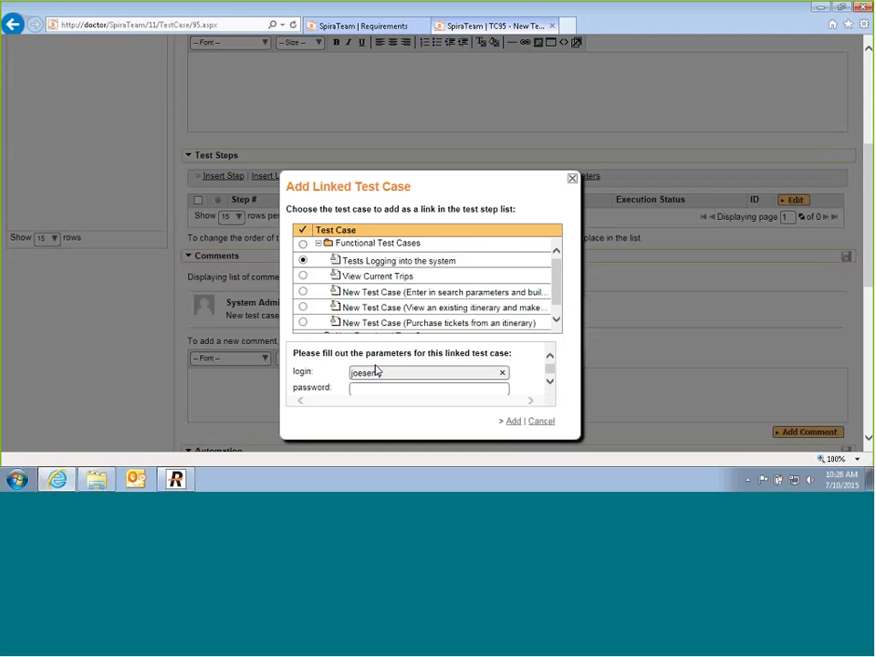
{"action": "key", "text": "Tab"}
{"action": "type", "text": "tes"}
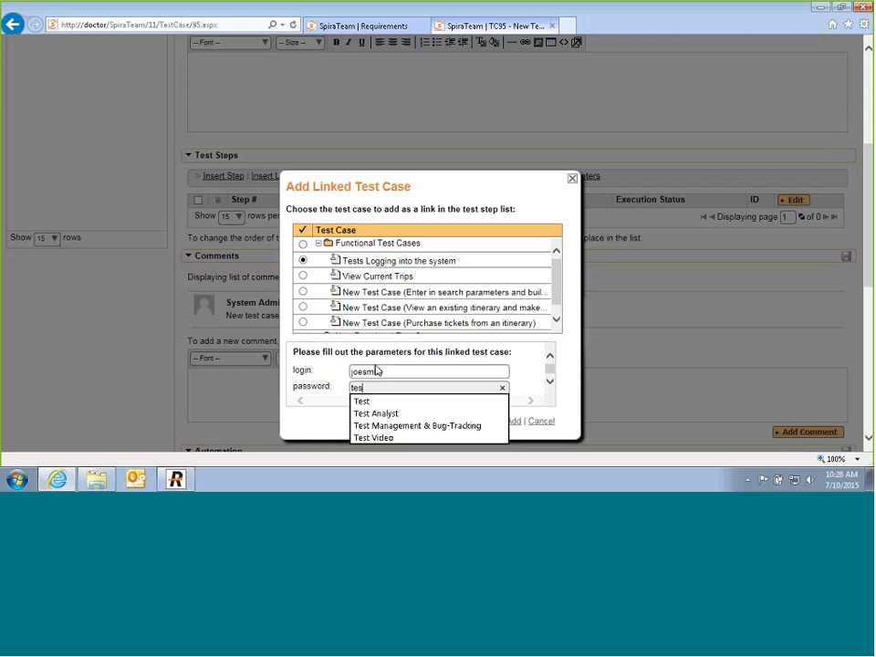
{"action": "type", "text": "t123"}
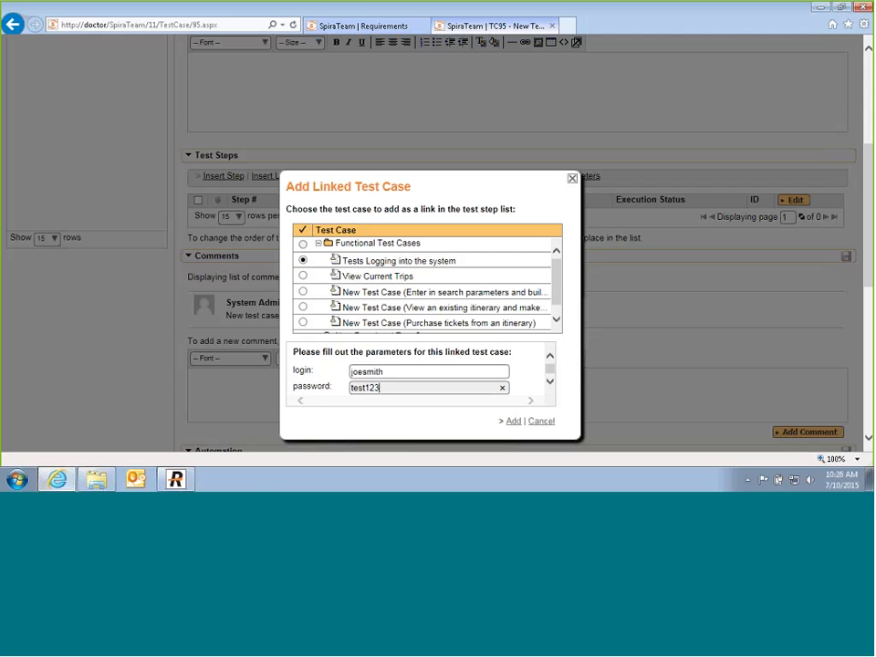
{"action": "key", "text": "Return"}
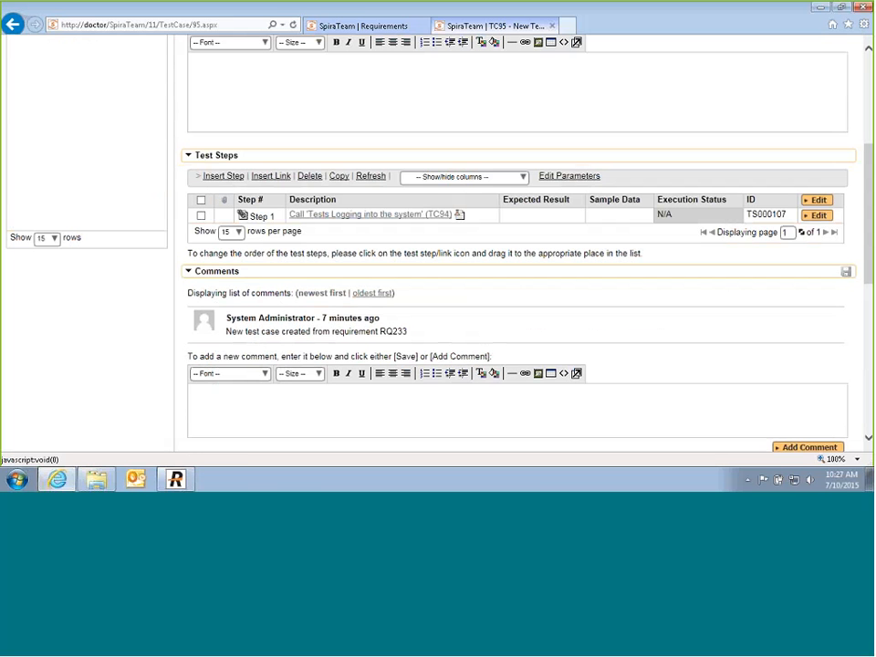
Step: Add Step 2 about entering starting and ending airports and travel dates, expecting 'List of possible flights displayed'
{"action": "left_click", "coordinate": [224, 176]}
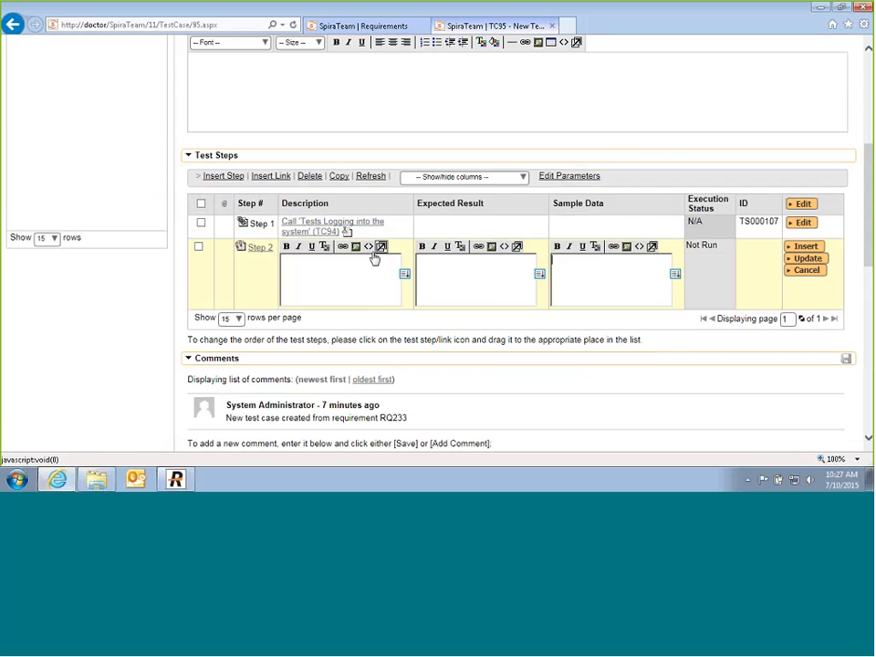
{"action": "scroll", "coordinate": [348, 278], "scroll_direction": "up", "scroll_amount": 3}
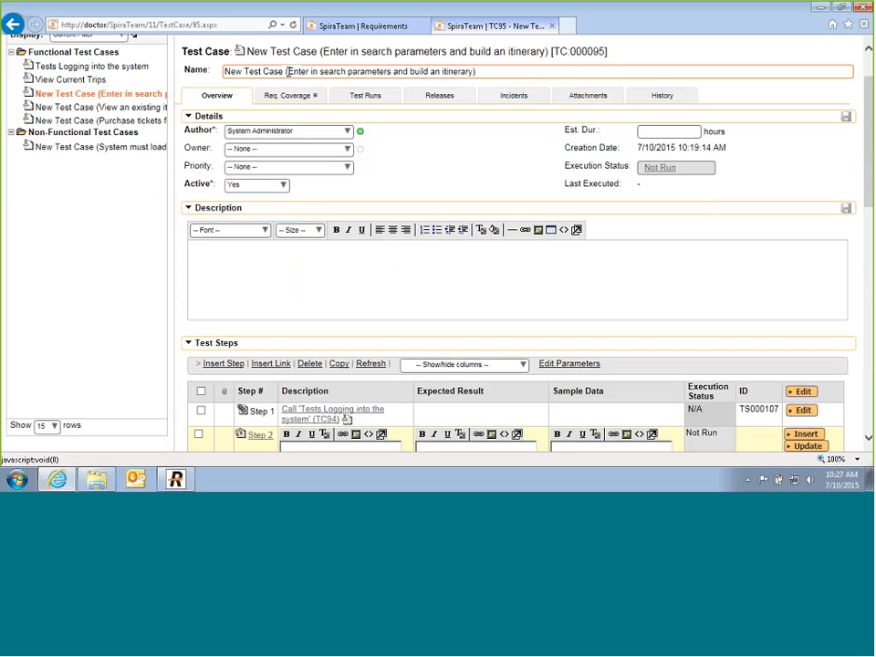
{"action": "scroll", "coordinate": [309, 340], "scroll_direction": "down", "scroll_amount": 2}
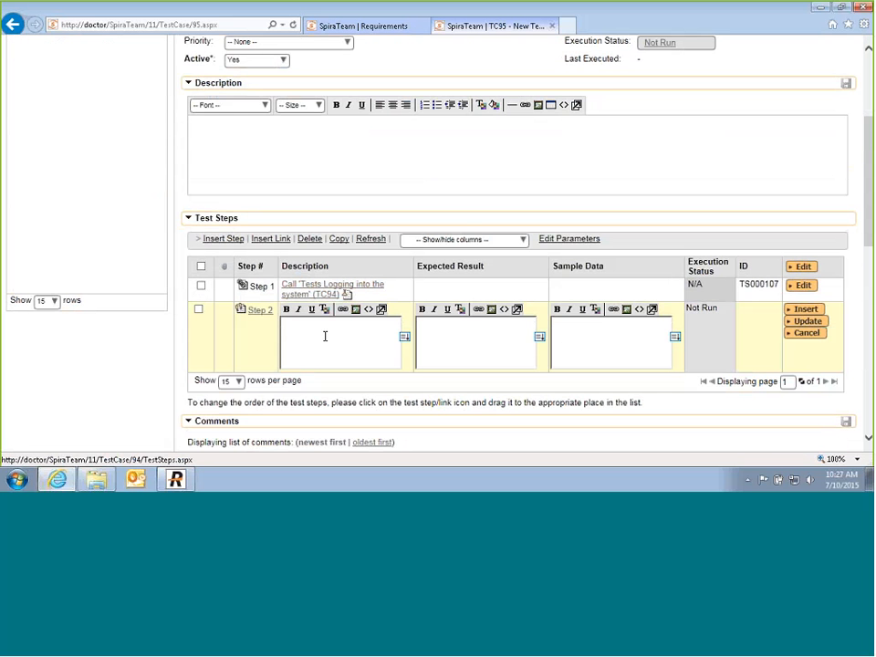
{"action": "left_click", "coordinate": [325, 336]}
{"action": "type", "text": "Cl"}
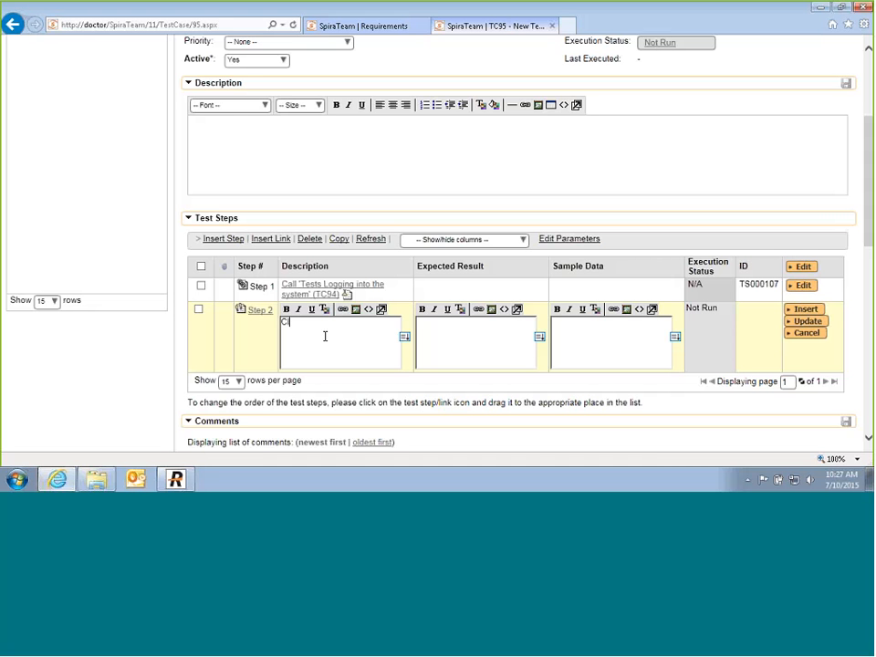
{"action": "type", "text": "ter in the starting and ending airports and the "}
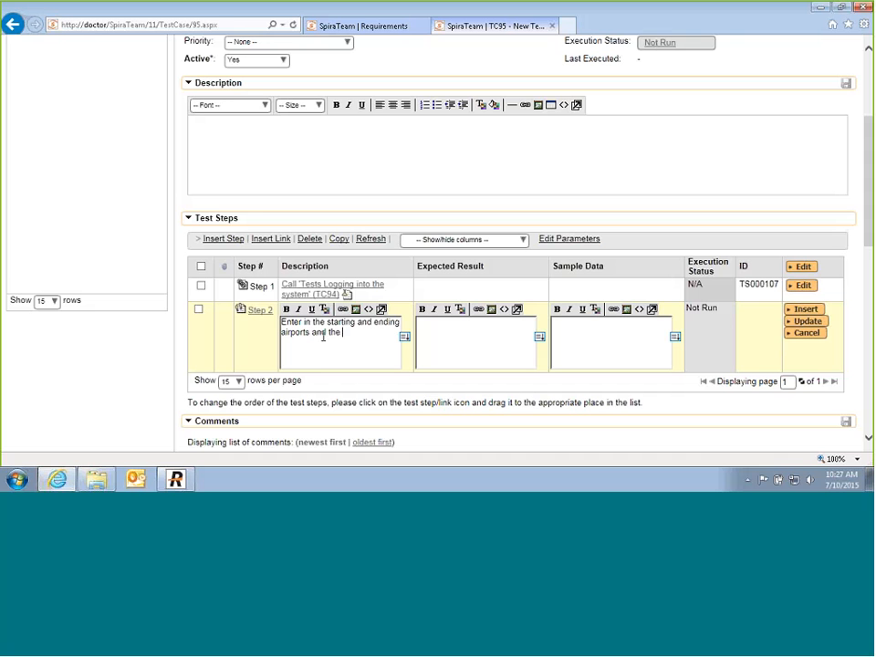
{"action": "type", "text": "dates of travel"}
{"action": "key", "text": "Tab"}
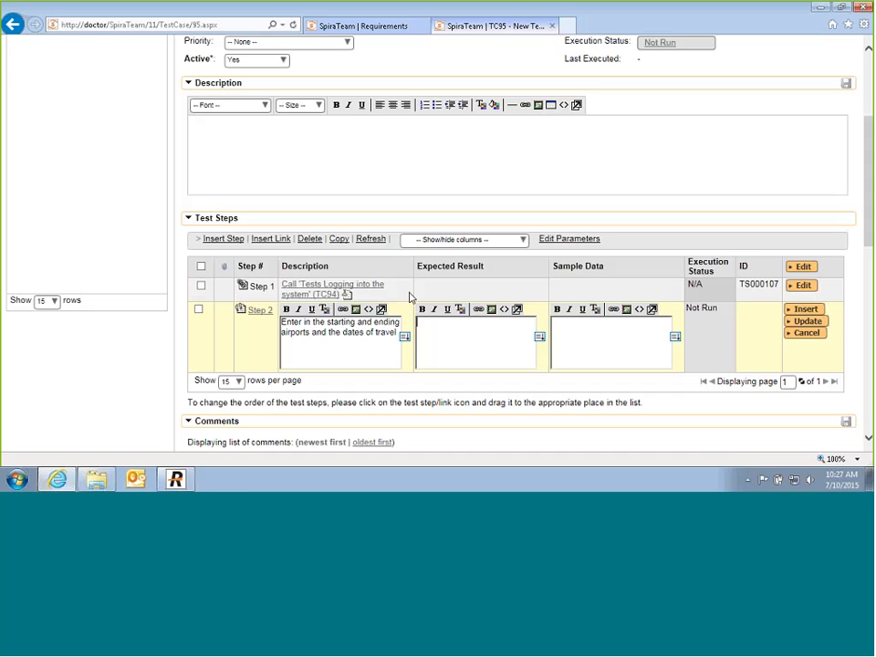
{"action": "type", "text": "List of possible floi"}
{"action": "key", "text": "BackSpace"}
{"action": "key", "text": "BackSpace"}
{"action": "type", "text": "ights displayed"}
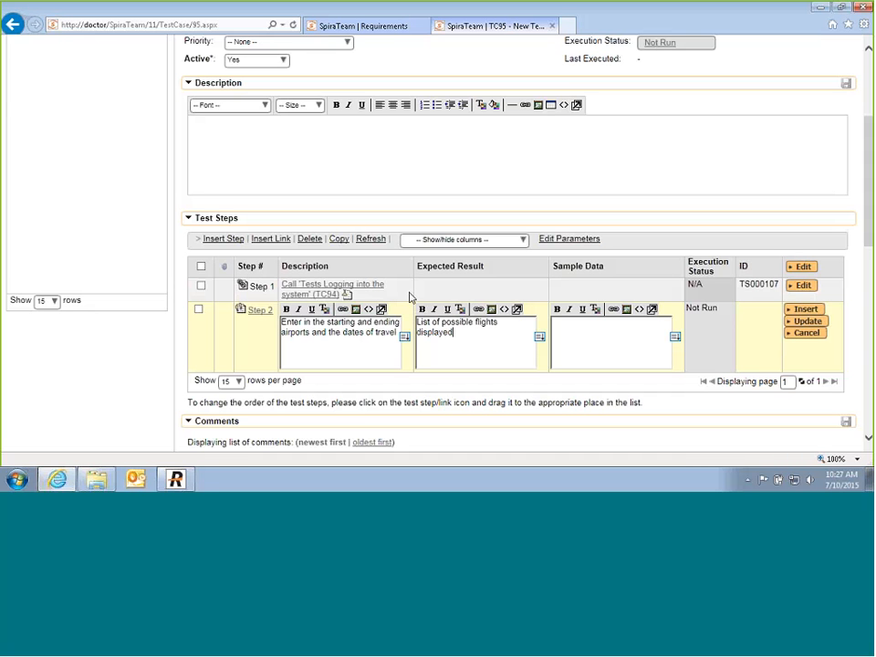
{"action": "left_click", "coordinate": [806, 311]}
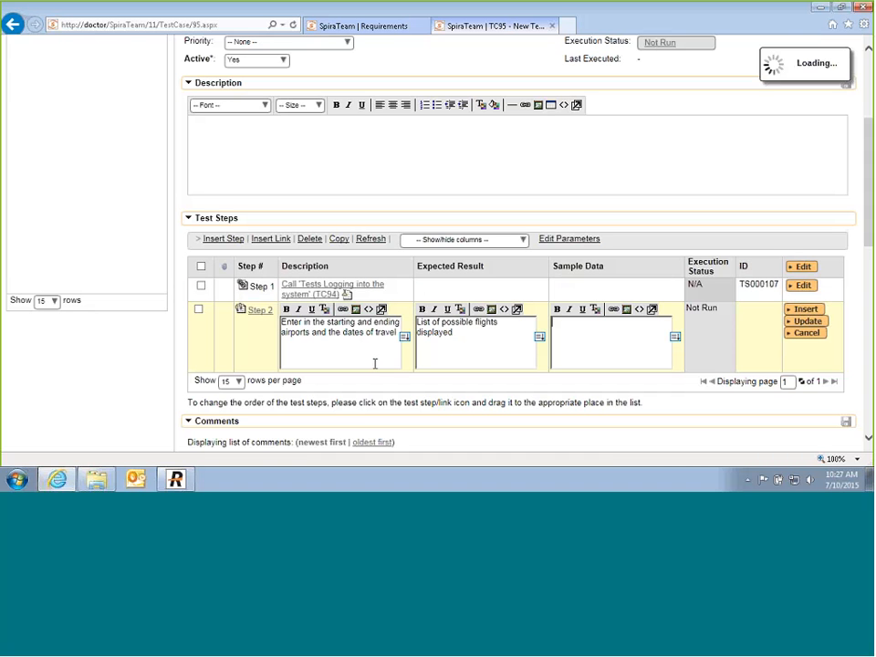
Step: Add Step 3 'Select the outgoing flight' expecting 'The return flight page is displayed', sample data UA 234
{"action": "left_click", "coordinate": [351, 357]}
{"action": "type", "text": "S"}
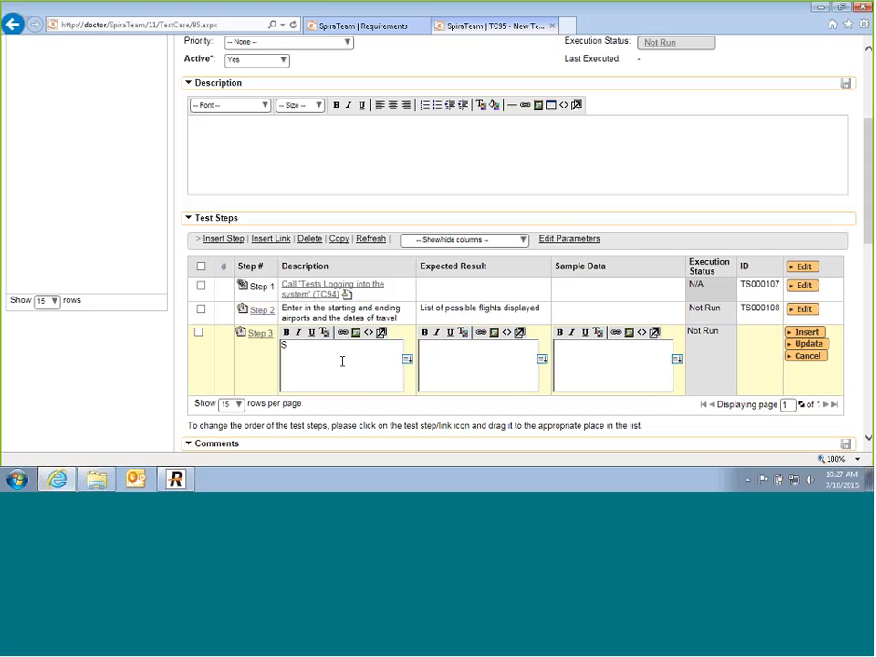
{"action": "type", "text": "elect the outgoing flight"}
{"action": "left_click", "coordinate": [462, 367]}
{"action": "type", "text": "The pag"}
{"action": "key", "text": "BackSpace"}
{"action": "key", "text": "BackSpace"}
{"action": "key", "text": "BackSpace"}
{"action": "type", "text": "return flight page is d"}
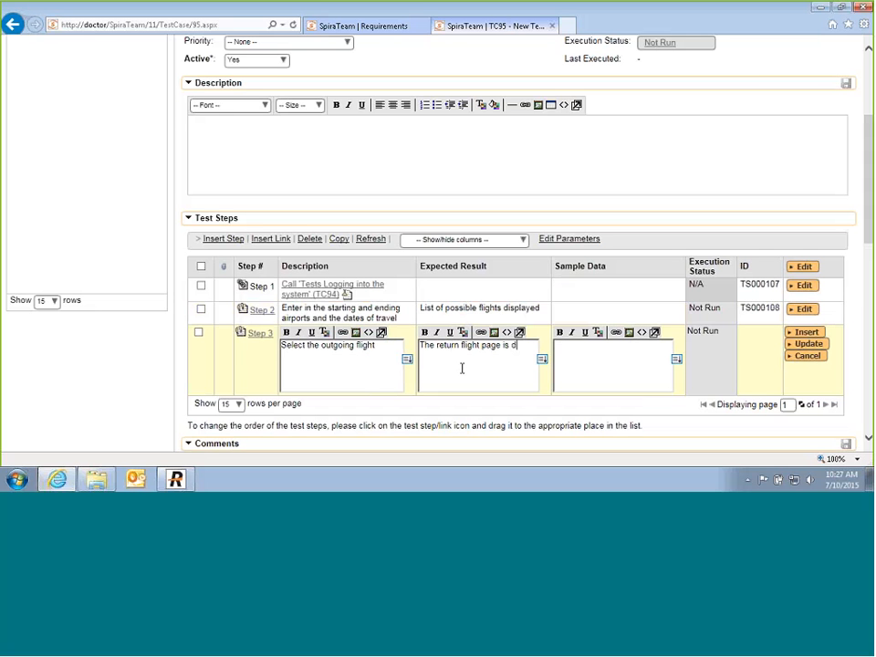
{"action": "type", "text": "isplayed"}
{"action": "left_click", "coordinate": [617, 351]}
{"action": "type", "text": "UA 234"}
{"action": "left_click", "coordinate": [804, 332]}
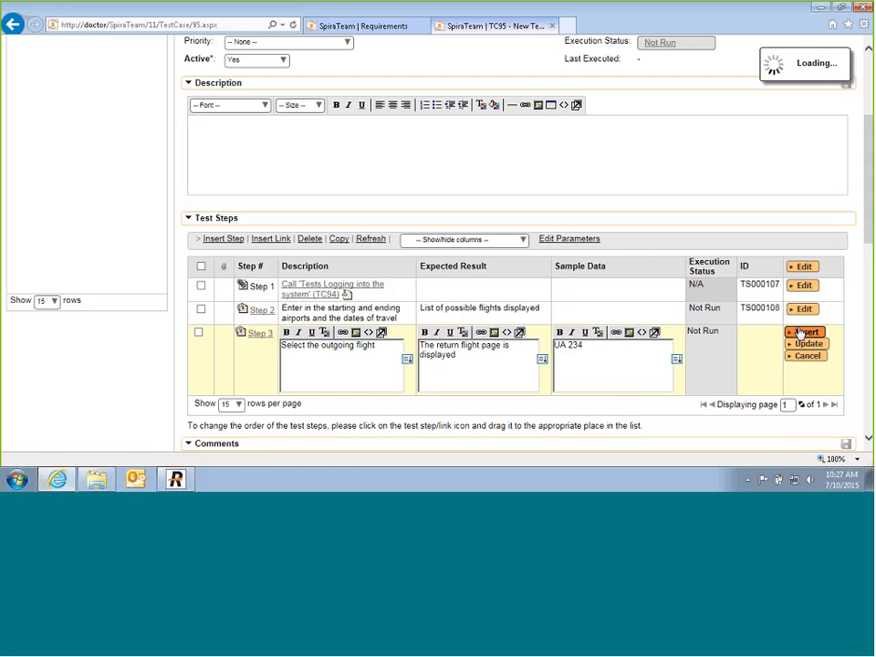
Step: Add Step 4 'Select the return flight' expecting the save-itinerary-or-purchase option, sample data UA 123
{"action": "left_click", "coordinate": [313, 386]}
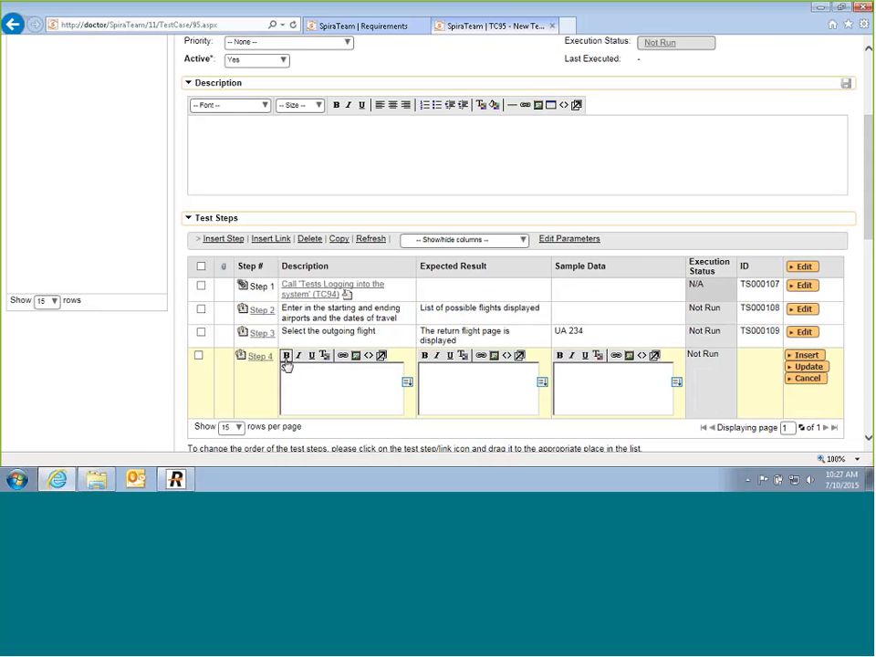
{"action": "type", "text": "Select the return flight"}
{"action": "left_click", "coordinate": [499, 395]}
{"action": "type", "text": "The save"}
{"action": "key", "text": "BackSpace"}
{"action": "key", "text": "BackSpace"}
{"action": "key", "text": "BackSpace"}
{"action": "key", "text": "BackSpace"}
{"action": "type", "text": "option to save itinerary or p"}
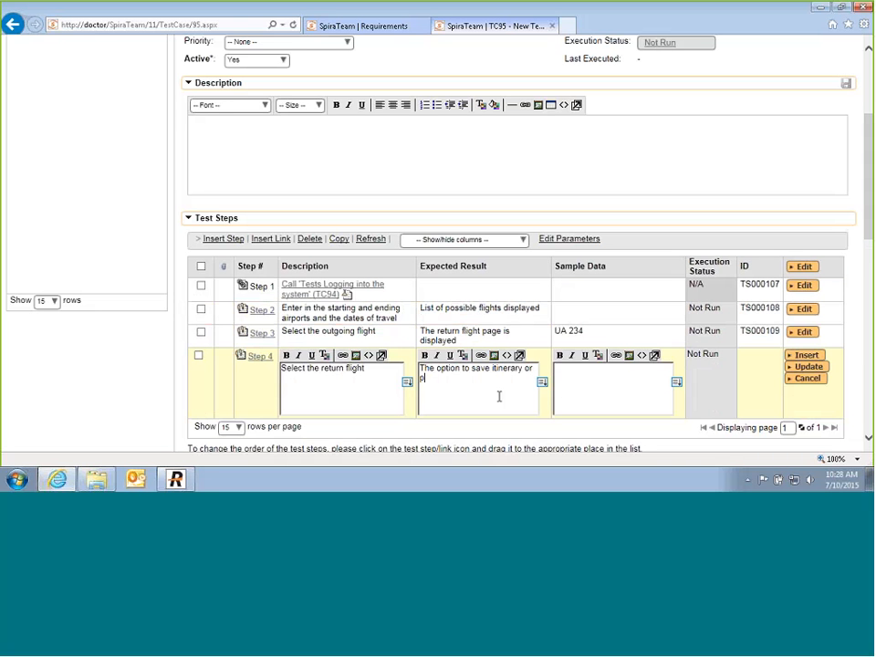
{"action": "type", "text": "urcha"}
{"action": "type", "text": "se is displaye"}
{"action": "type", "text": "d"}
{"action": "type", "text": "UA 123"}
{"action": "left_click", "coordinate": [829, 368]}
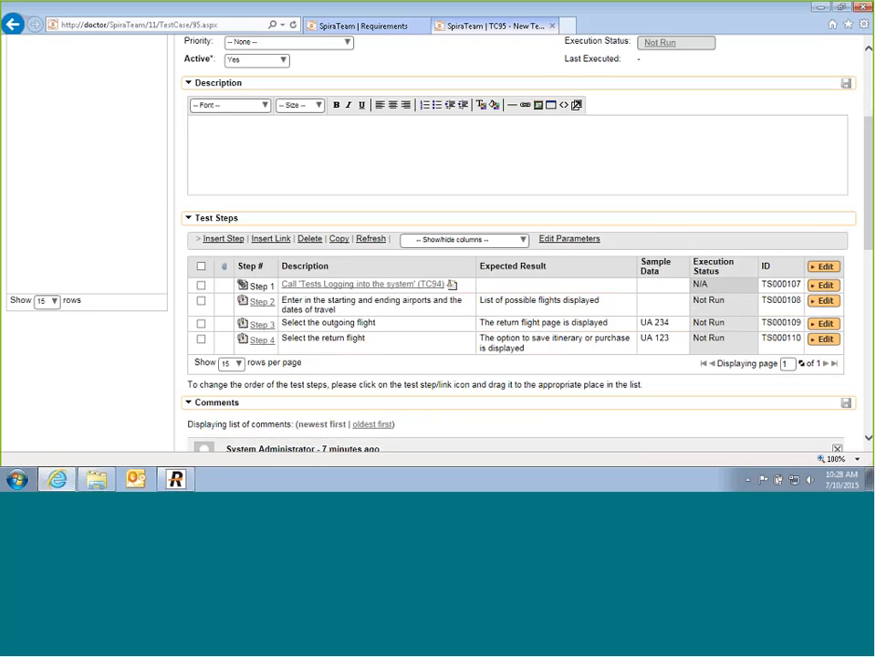
{"action": "scroll", "coordinate": [371, 176], "scroll_direction": "up", "scroll_amount": 3}
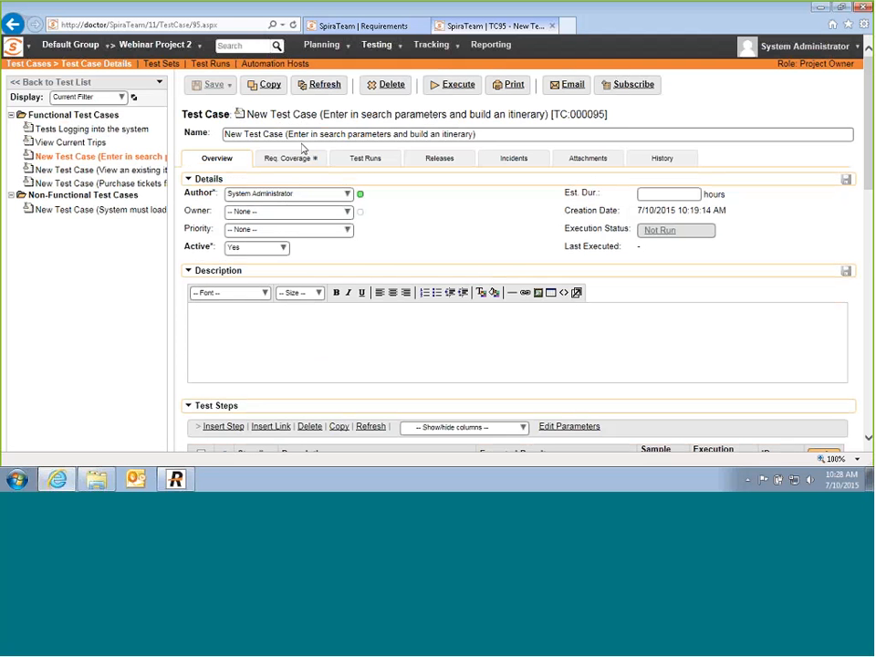
Step: Rename the test case to 'Tests that you search flights and build an itinerary'
{"action": "left_click_drag", "start_coordinate": [224, 134], "coordinate": [289, 134]}
{"action": "type", "text": "Test"}
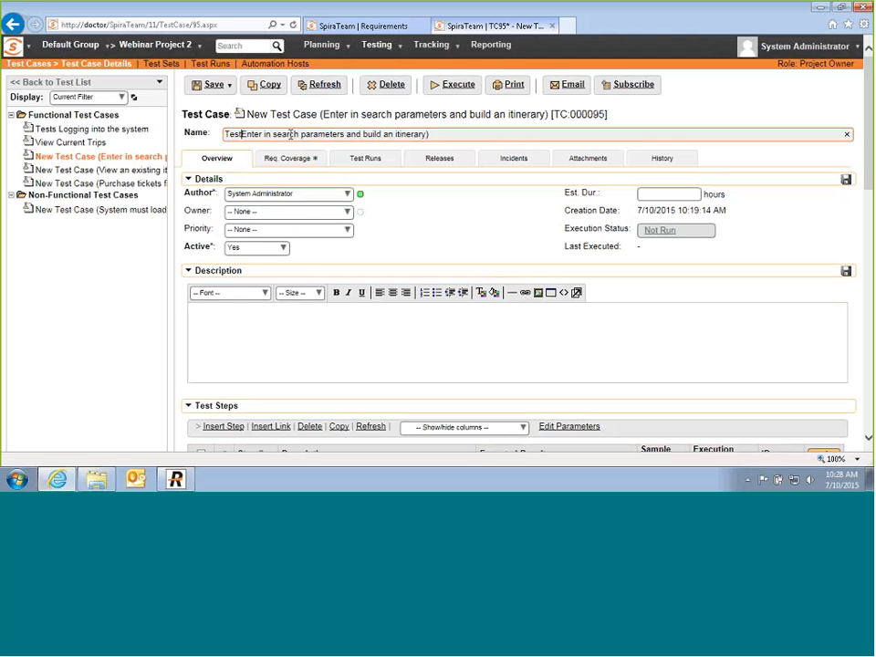
{"action": "type", "text": "s that yo"}
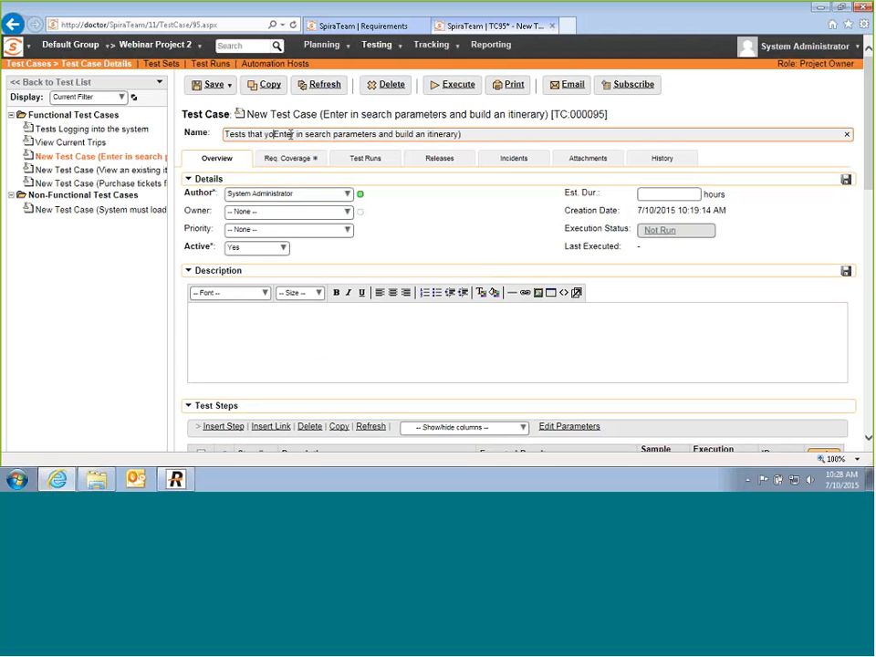
{"action": "type", "text": "u"}
{"action": "key", "text": "shift+Right"}
{"action": "key", "text": "shift+Right"}
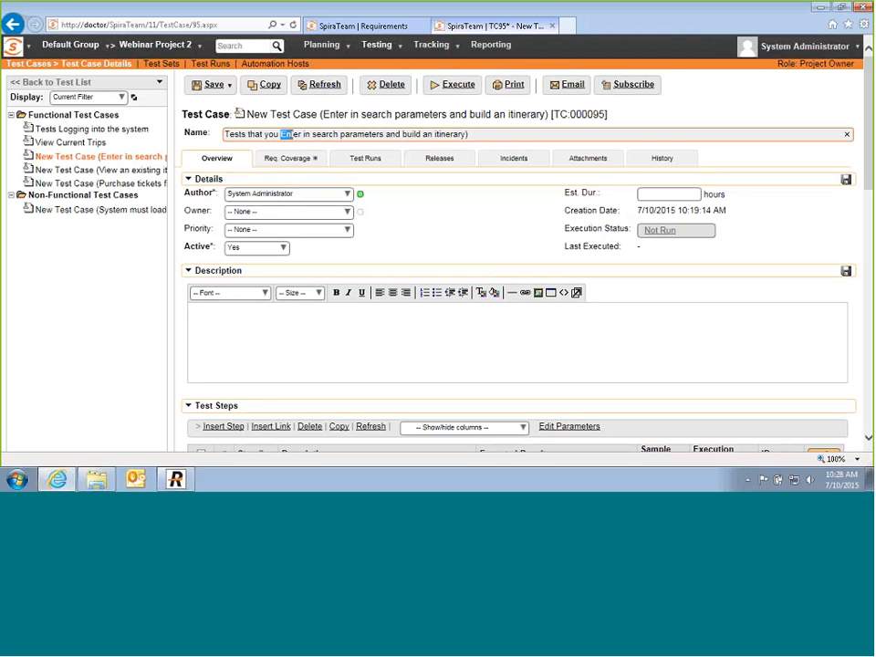
{"action": "key", "text": "shift+ctrl+Right"}
{"action": "key", "text": "shift+ctrl+Right"}
{"action": "key", "text": "shift+ctrl+Right"}
{"action": "key", "text": "shift+ctrl+Right"}
{"action": "type", "text": "search "}
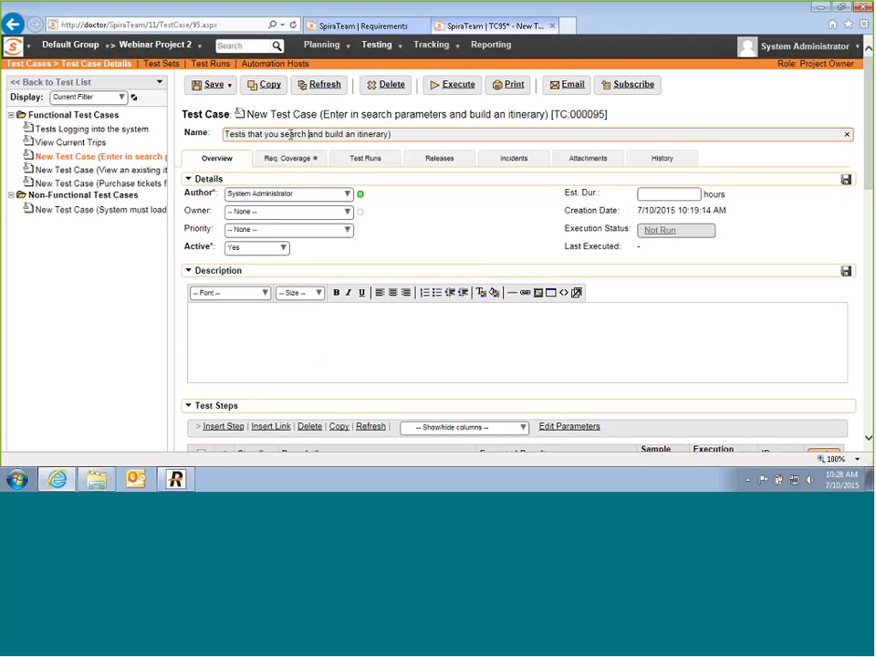
{"action": "type", "text": " flights"}
{"action": "key", "text": "End"}
{"action": "key", "text": "BackSpace"}
Step: Give it the description 'This tests a simple roundtrip flight search.' and save
{"action": "left_click", "coordinate": [316, 335]}
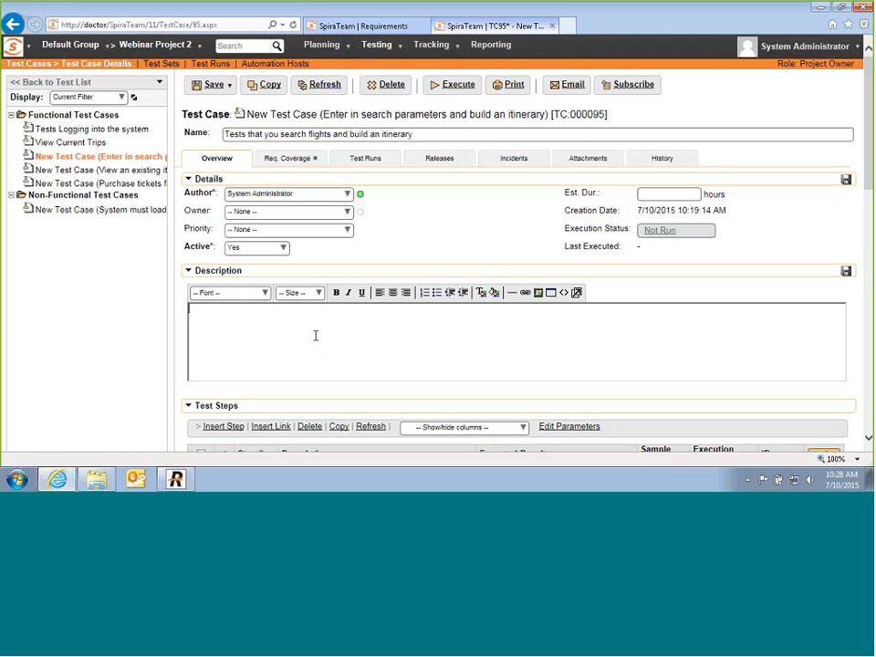
{"action": "type", "text": "This tests a simple roundtr"}
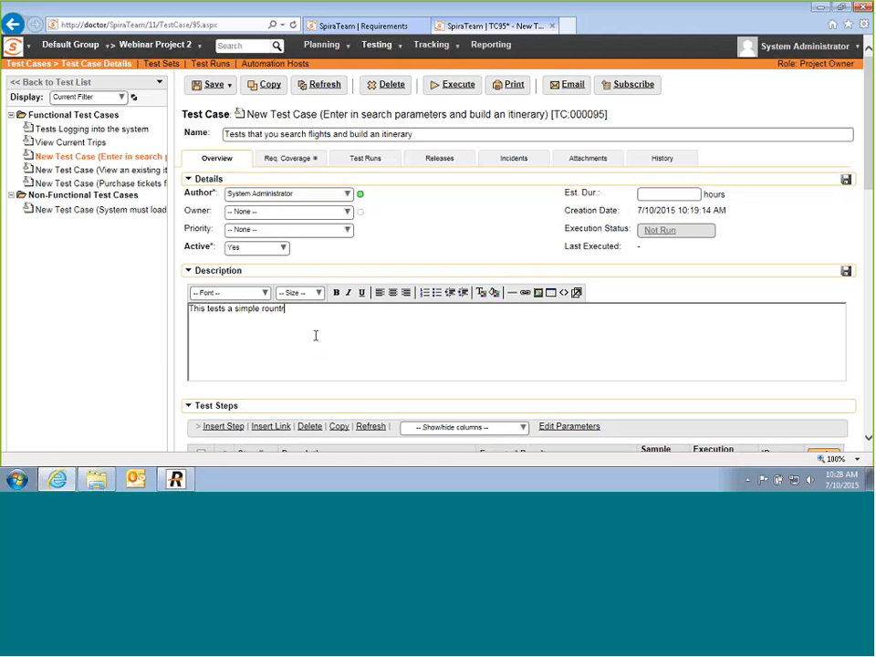
{"action": "type", "text": "ip flight search."}
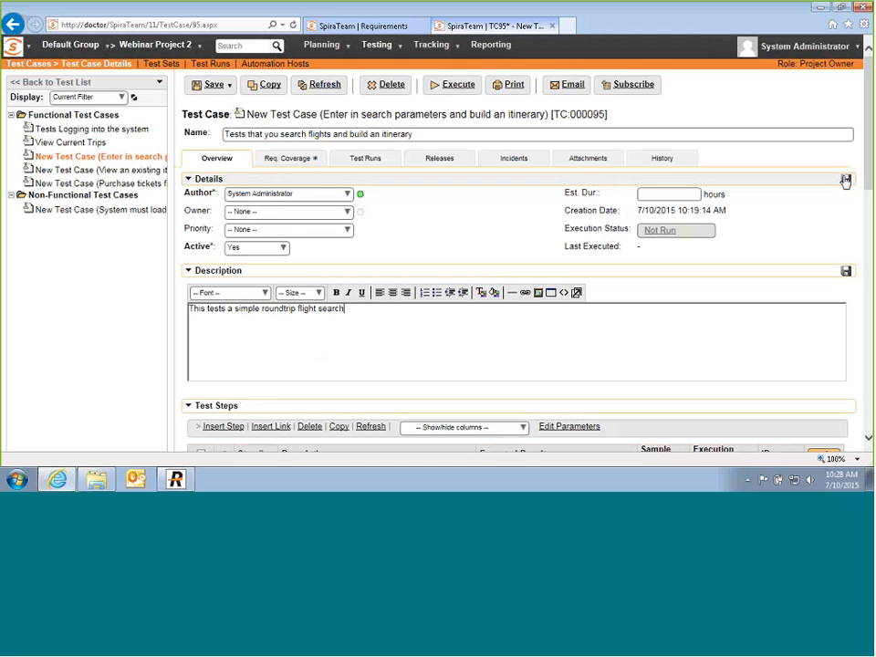
{"action": "left_click", "coordinate": [846, 180]}
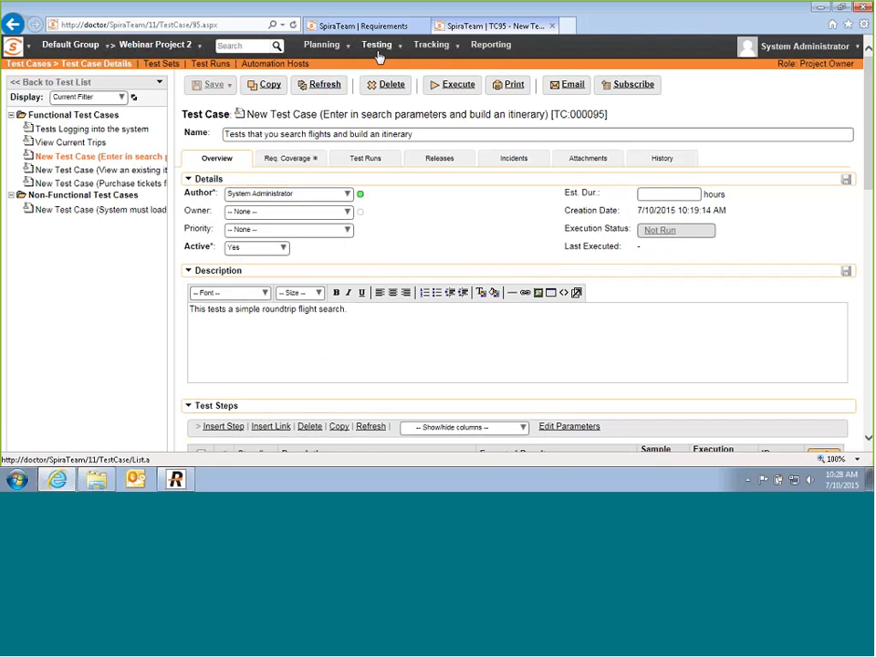
{"action": "left_click", "coordinate": [376, 50]}
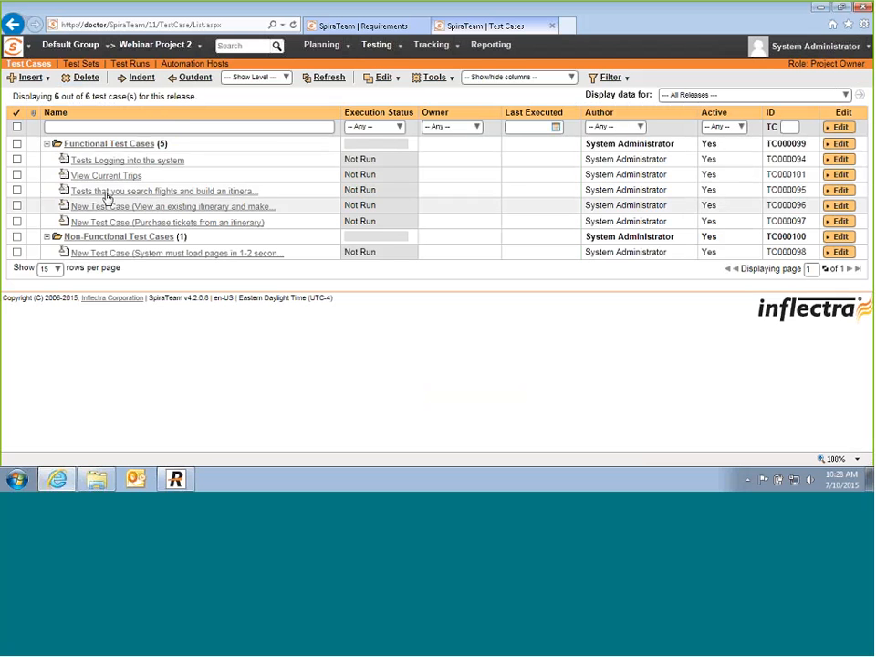
Step: Check the renamed TC000095 in the test case list, then switch to the requirements tab
{"action": "mouse_move", "coordinate": [90, 161]}
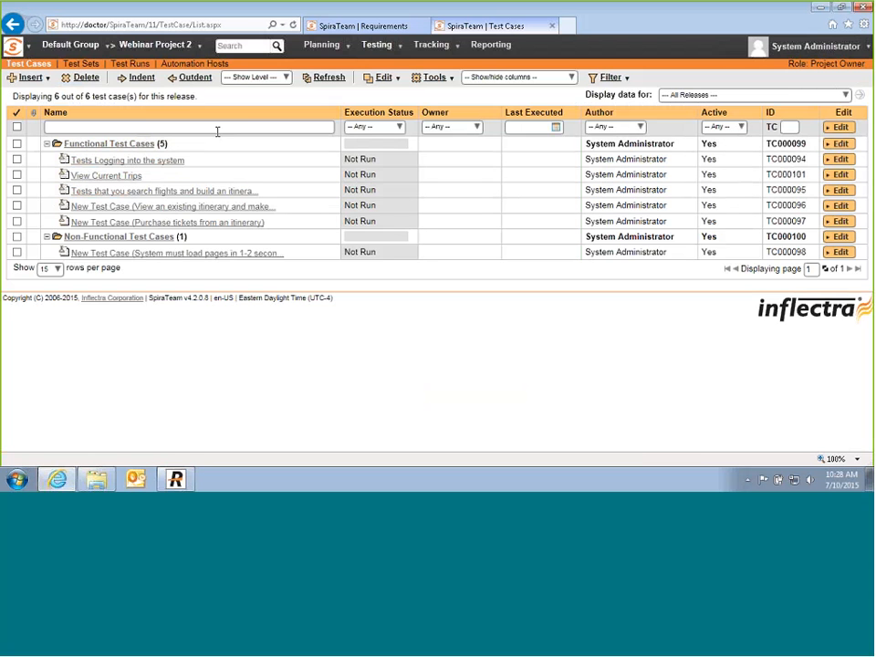
{"action": "left_click", "coordinate": [366, 33]}
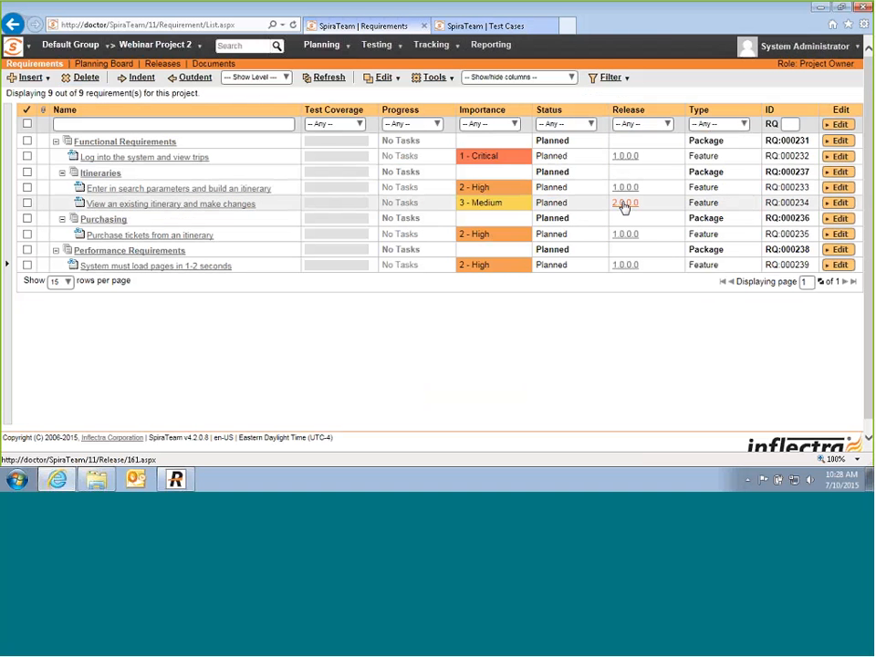
Step: Add five test cases (trips, login, search flights, purchase, page load) to Release 1.0
{"action": "left_click", "coordinate": [435, 29]}
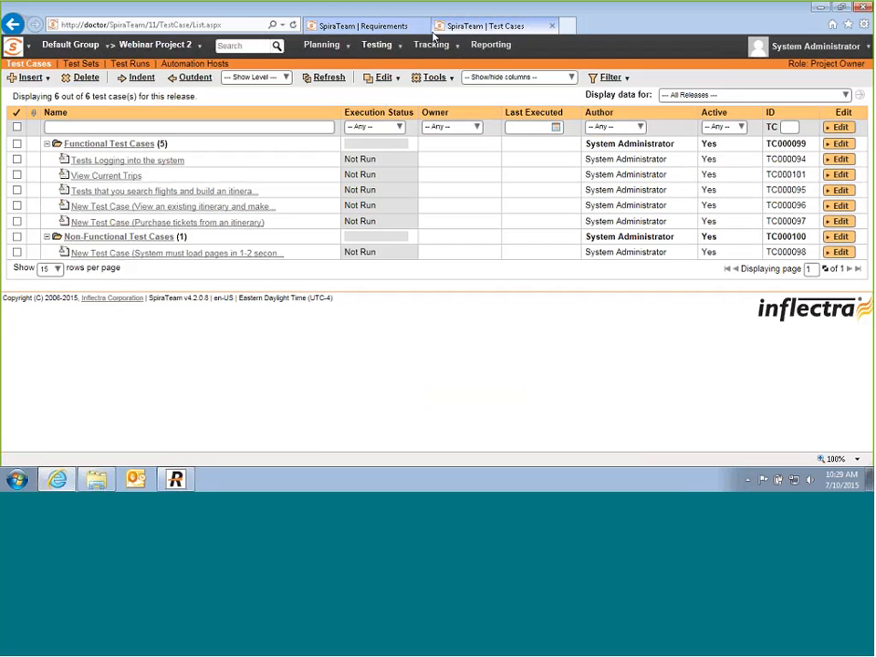
{"action": "left_click", "coordinate": [17, 173]}
{"action": "left_click", "coordinate": [17, 159]}
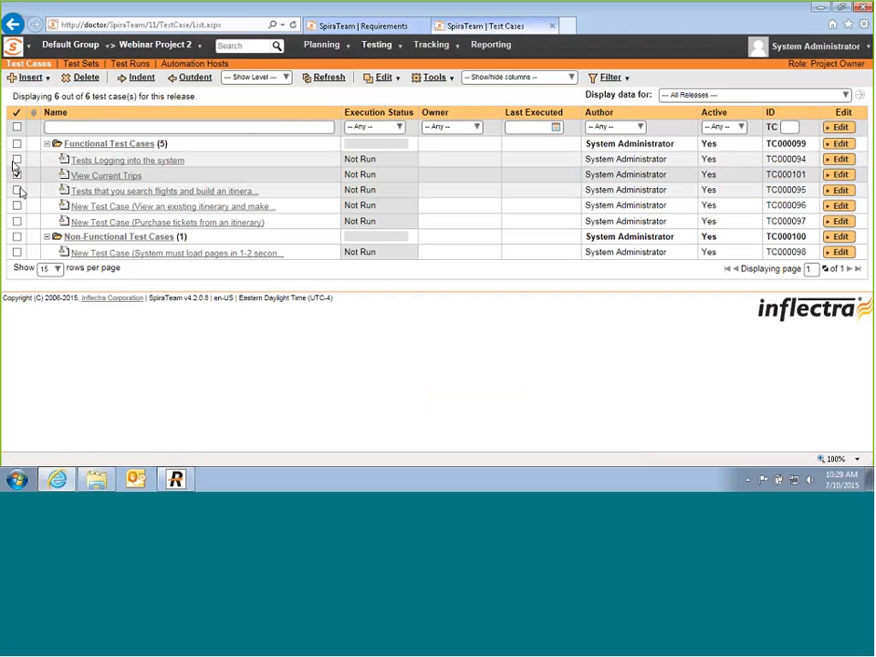
{"action": "left_click", "coordinate": [17, 190]}
{"action": "left_click", "coordinate": [16, 221]}
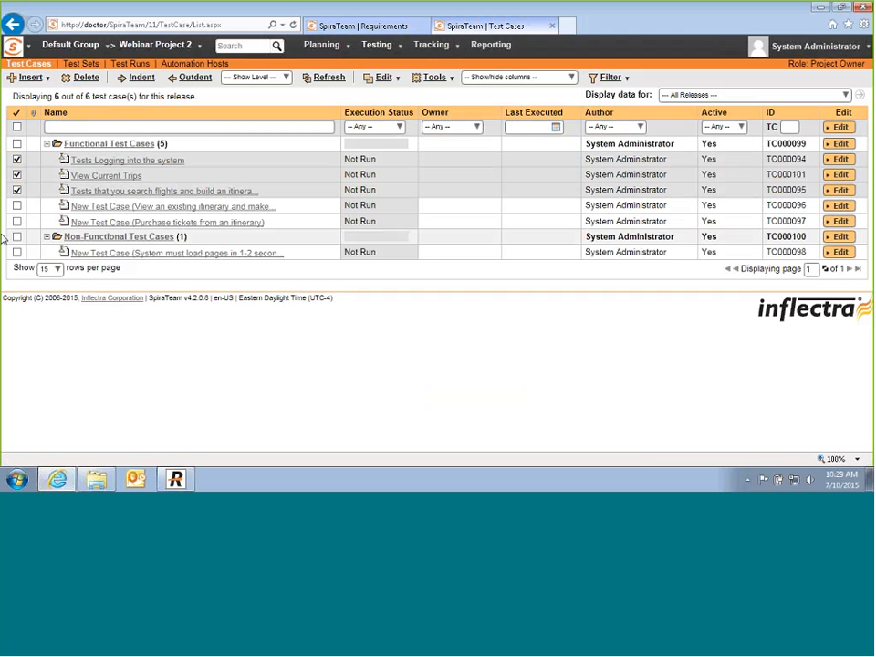
{"action": "left_click", "coordinate": [16, 253]}
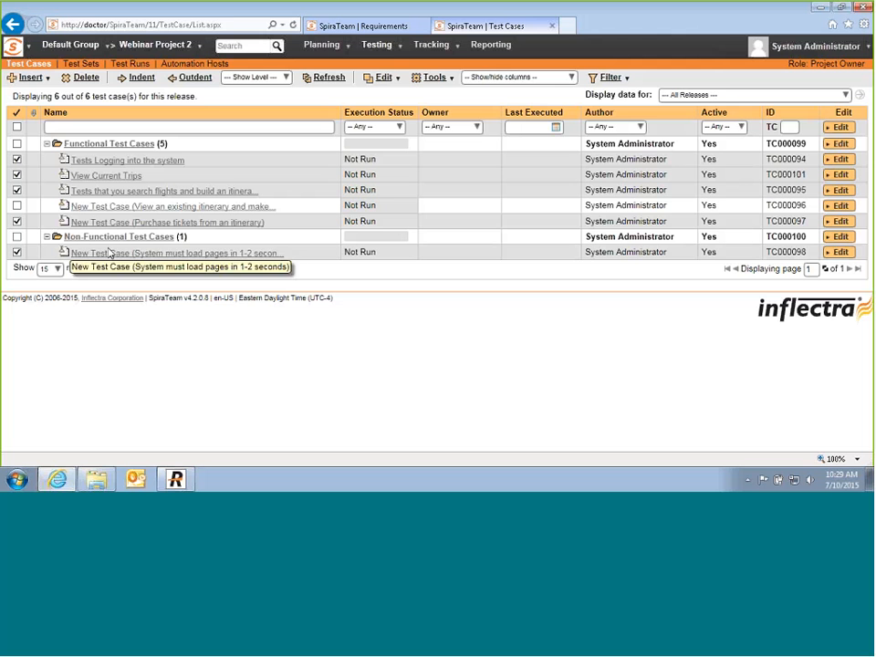
{"action": "left_click", "coordinate": [434, 78]}
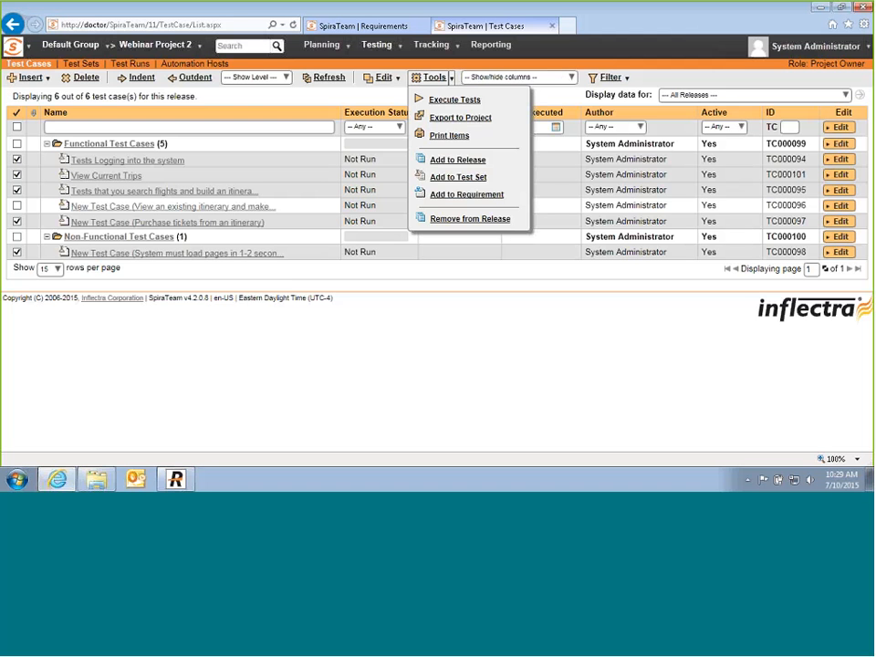
{"action": "left_click", "coordinate": [456, 160]}
{"action": "left_click", "coordinate": [450, 176]}
{"action": "left_click", "coordinate": [367, 189]}
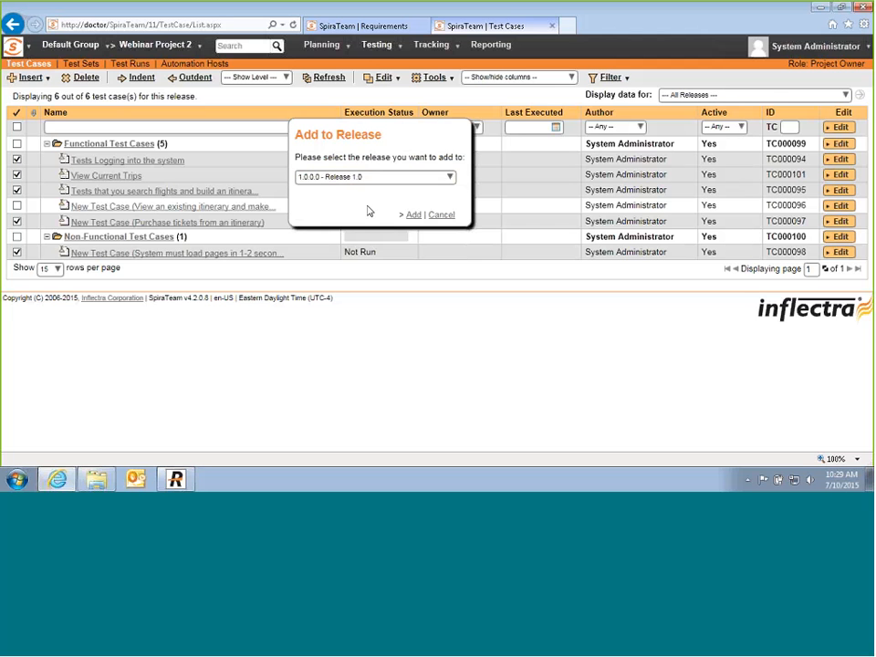
{"action": "left_click", "coordinate": [412, 215]}
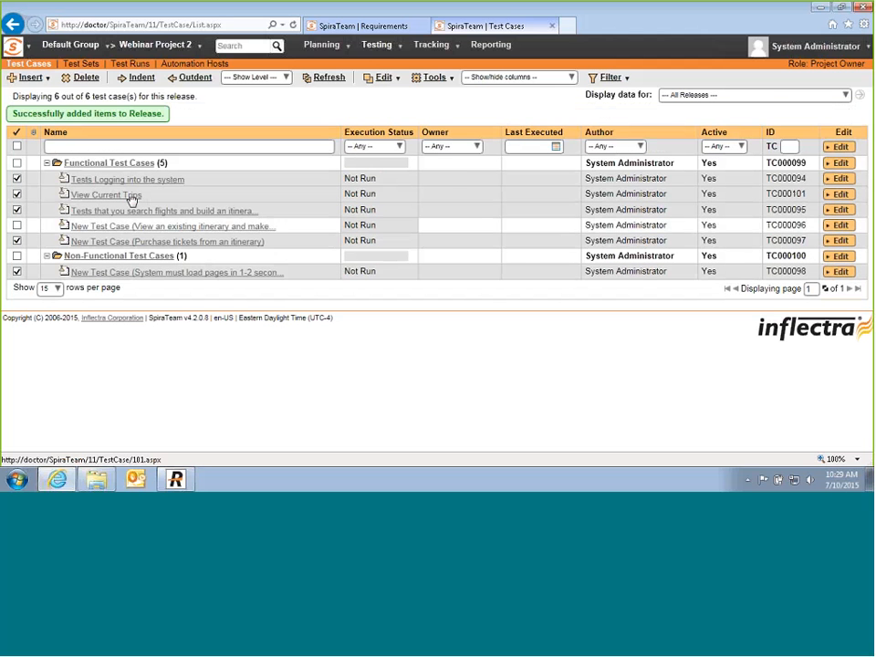
Step: Also tick 'View an existing itinerary' and add all six test cases to Release 2.0
{"action": "left_click", "coordinate": [17, 224]}
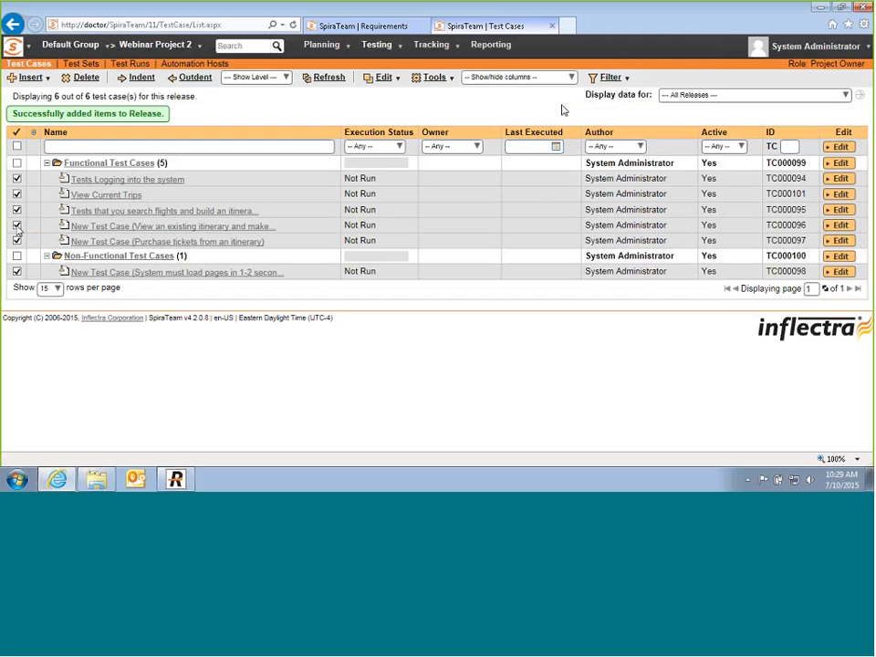
{"action": "left_click", "coordinate": [451, 78]}
{"action": "left_click", "coordinate": [463, 159]}
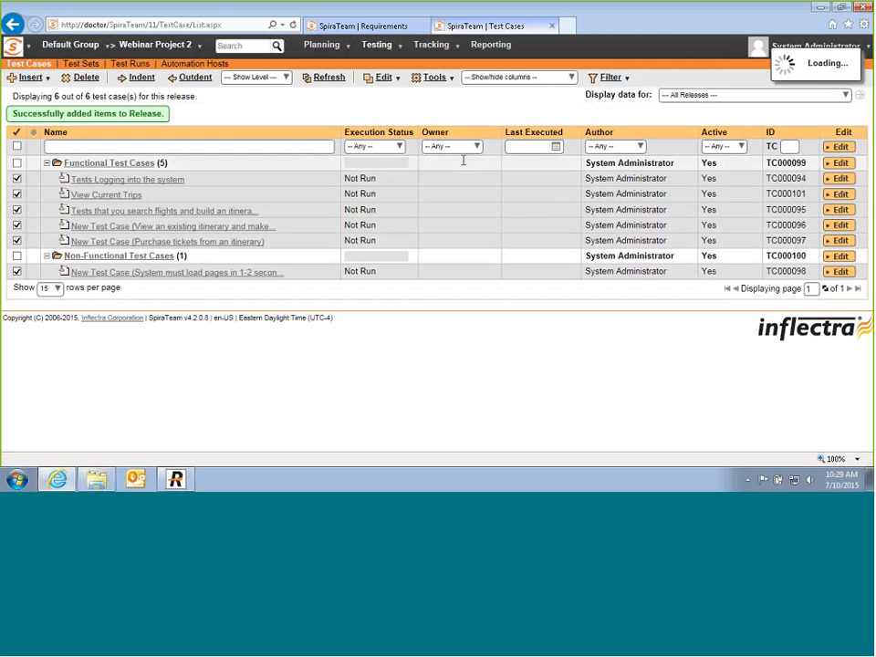
{"action": "left_click", "coordinate": [449, 176]}
{"action": "left_click", "coordinate": [371, 239]}
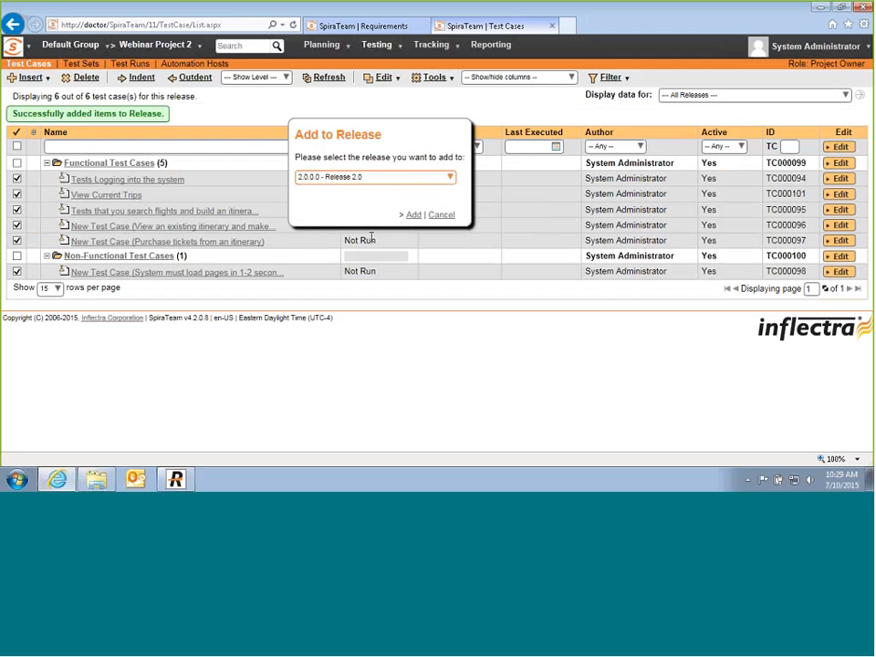
{"action": "left_click", "coordinate": [411, 215]}
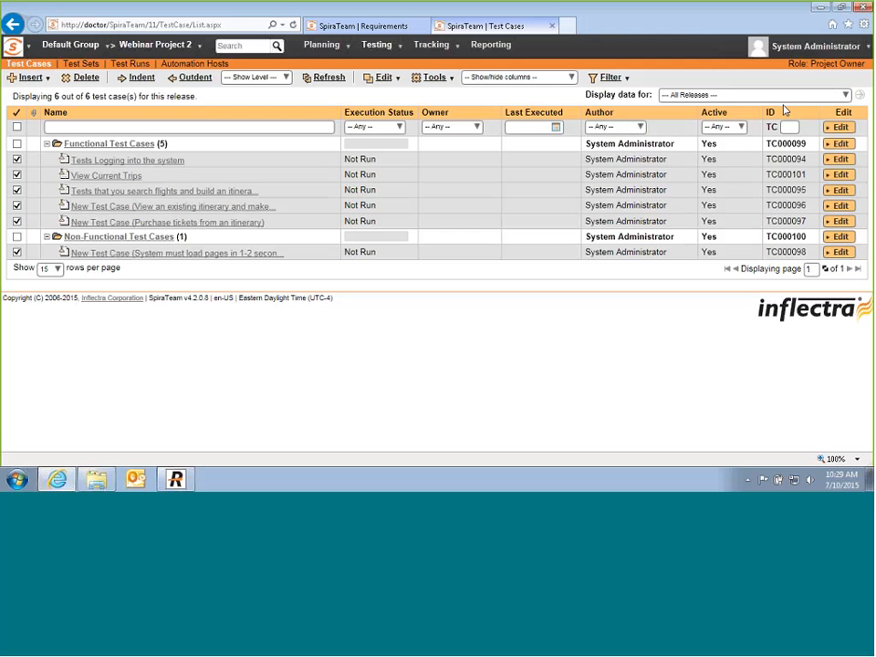
Step: Filter by Release 1.0 (5 tests) and Release 2.0 (6 tests), then open the Webinar Project 2 dashboard
{"action": "left_click", "coordinate": [848, 97]}
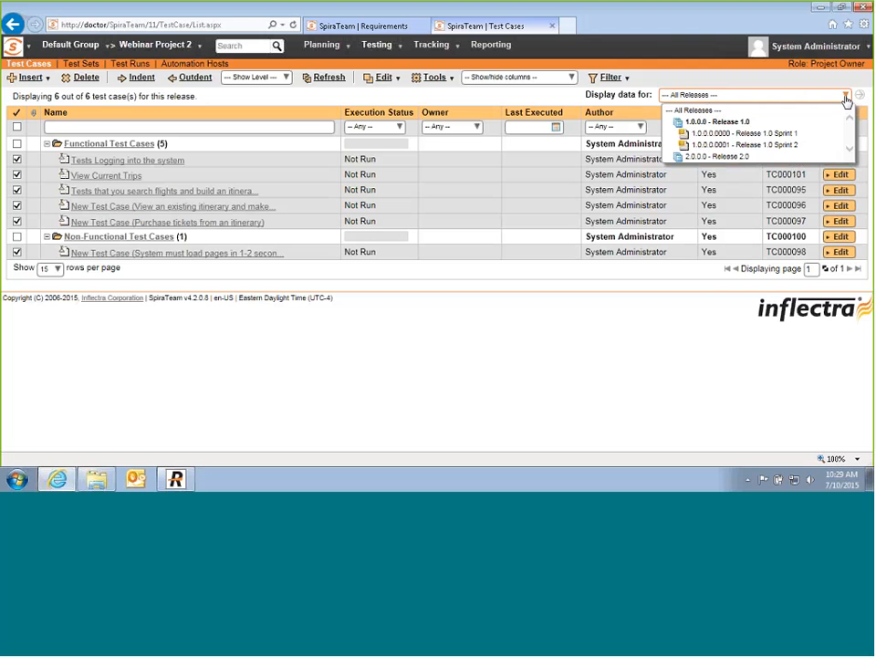
{"action": "left_click", "coordinate": [724, 122]}
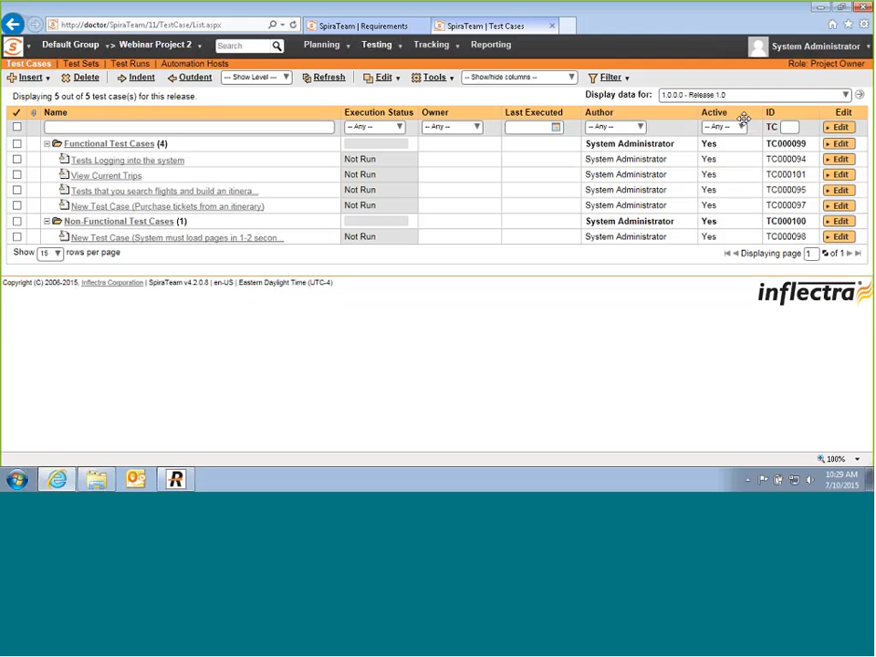
{"action": "left_click", "coordinate": [846, 95]}
{"action": "left_click", "coordinate": [677, 156]}
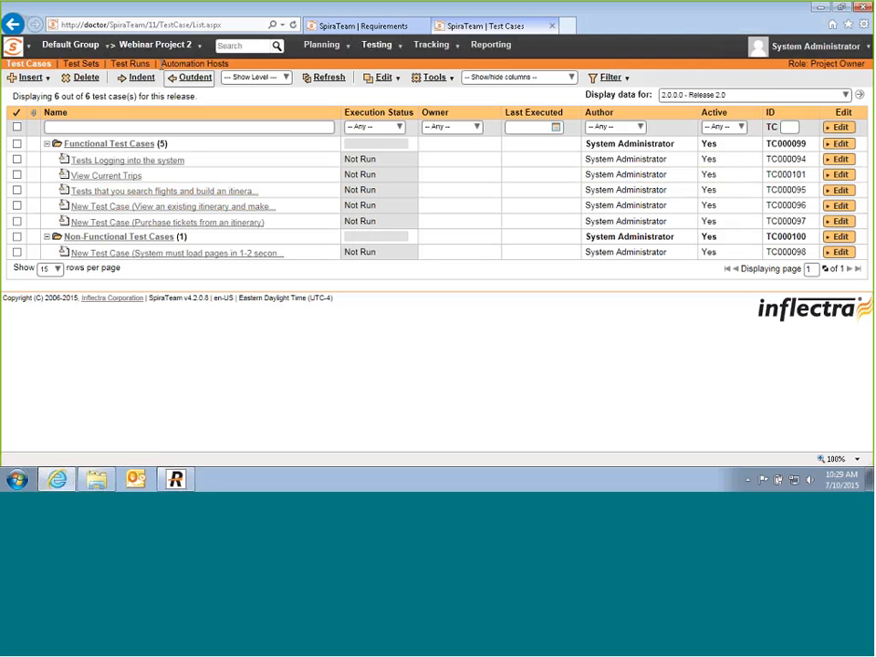
{"action": "left_click", "coordinate": [157, 46]}
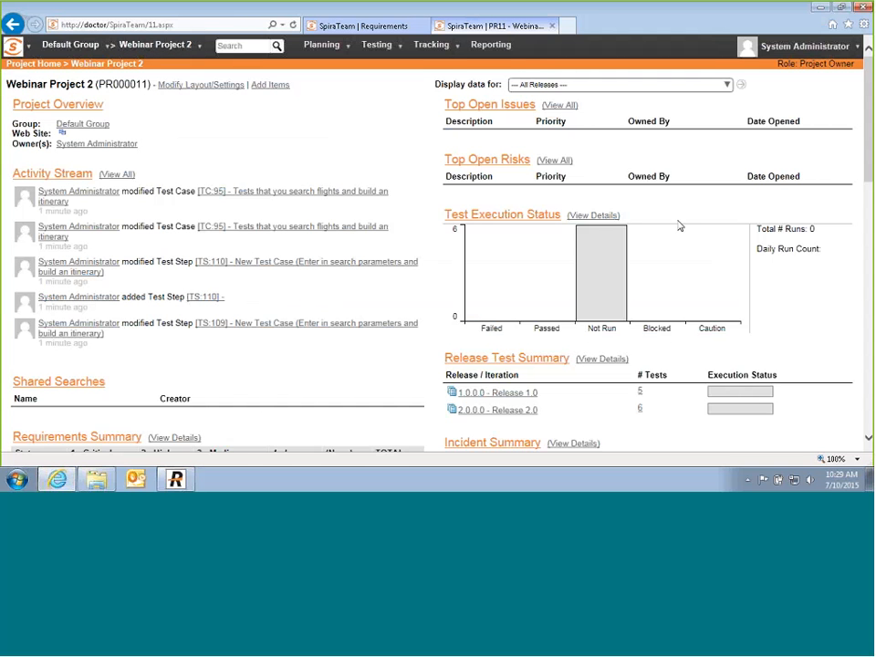
Step: Inspect the dashboard's Requirements Coverage Not Run bar and other charts, then go to Test Sets
{"action": "mouse_move", "coordinate": [620, 244]}
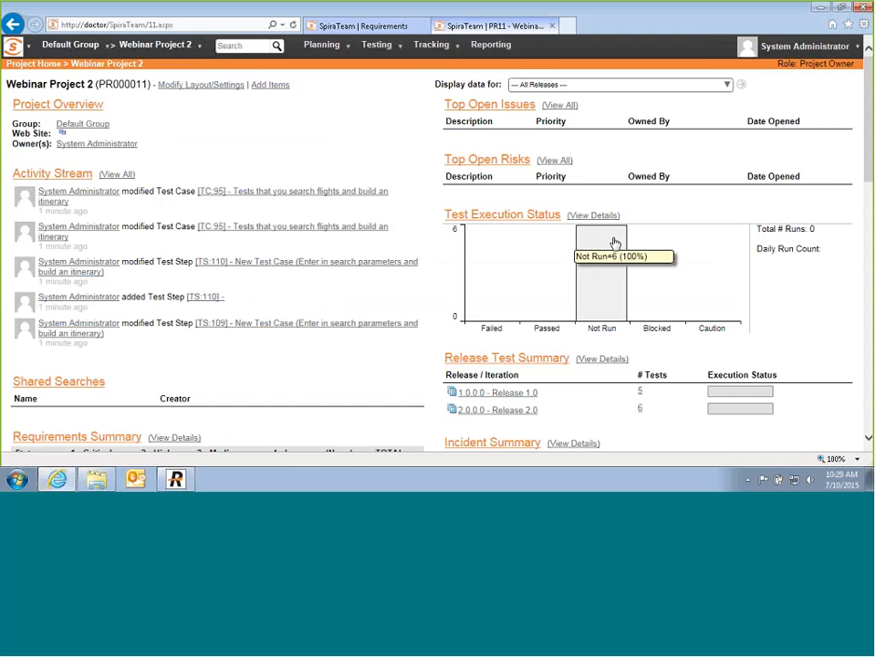
{"action": "scroll", "coordinate": [612, 245], "scroll_direction": "down", "scroll_amount": 1}
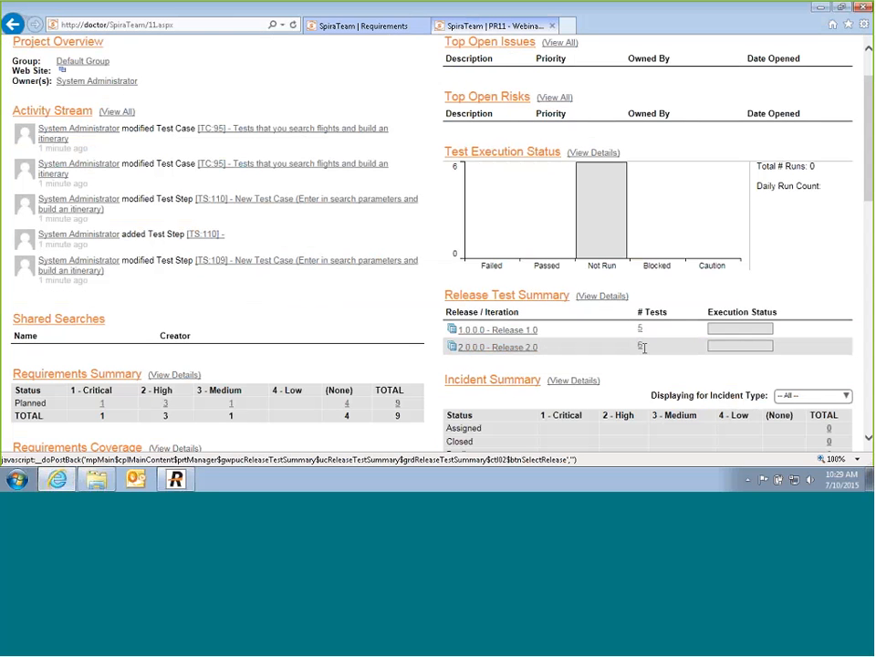
{"action": "mouse_move", "coordinate": [723, 333]}
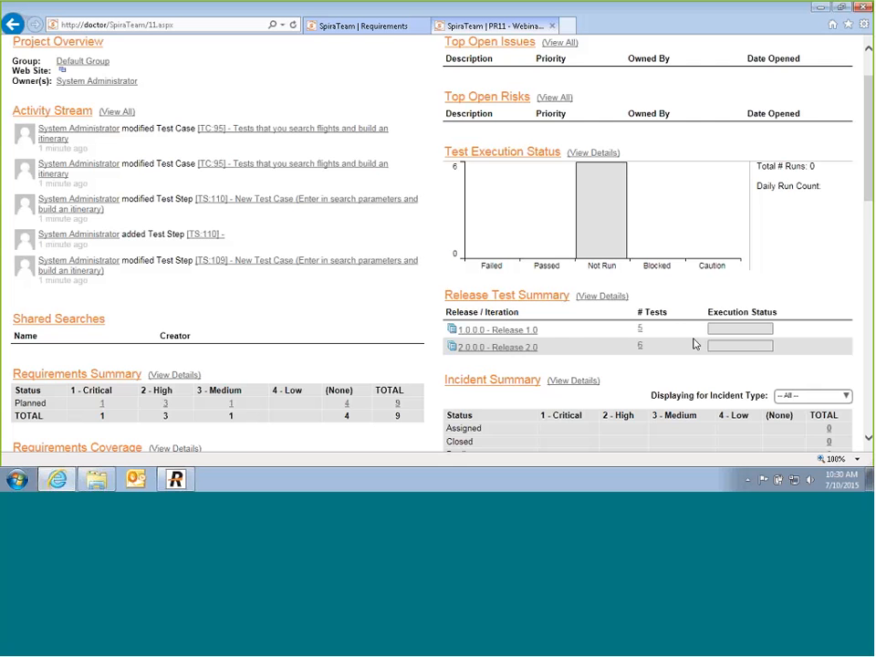
{"action": "scroll", "coordinate": [693, 344], "scroll_direction": "down", "scroll_amount": 3}
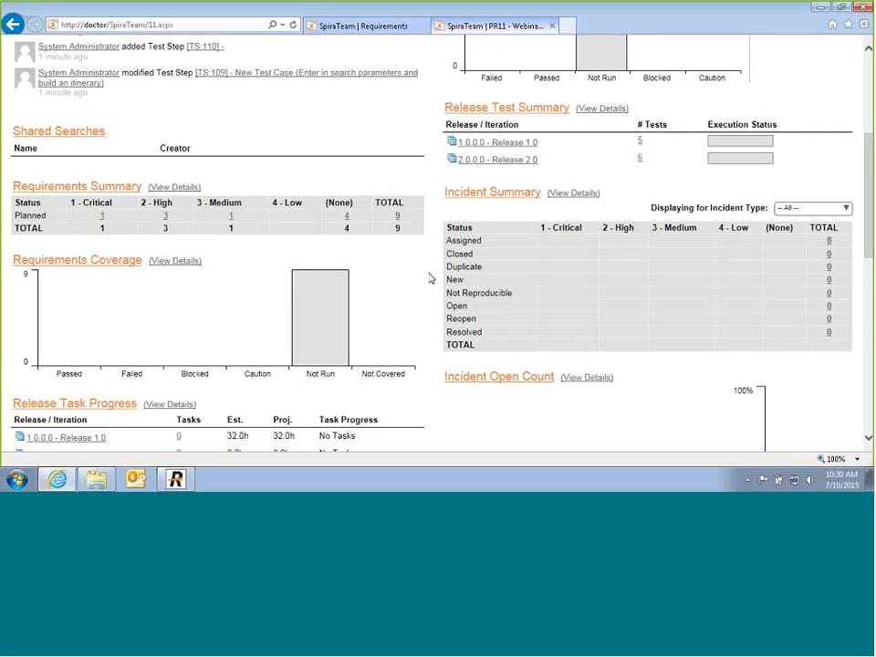
{"action": "mouse_move", "coordinate": [337, 288]}
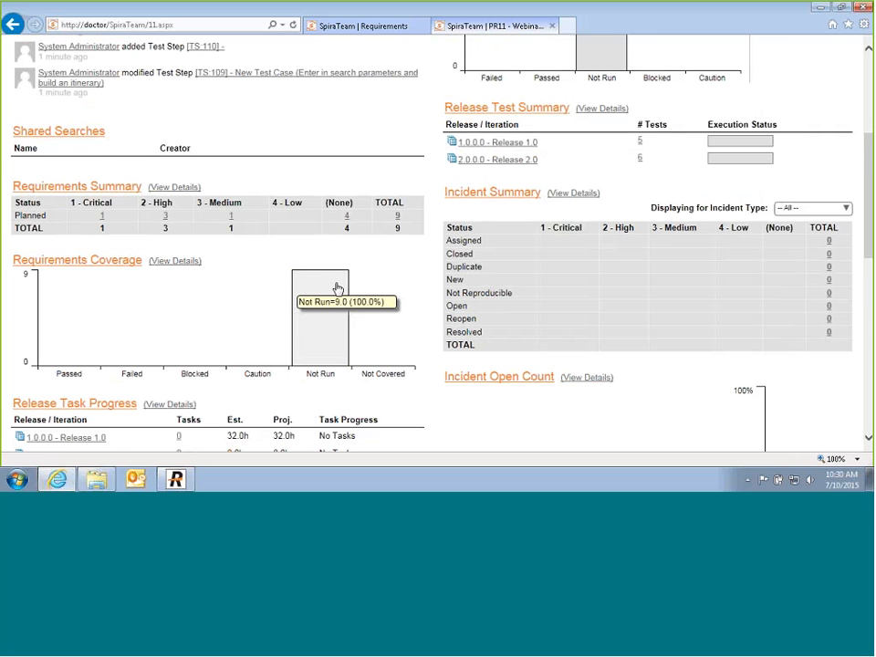
{"action": "scroll", "coordinate": [332, 293], "scroll_direction": "down", "scroll_amount": 1}
{"action": "scroll", "coordinate": [331, 295], "scroll_direction": "up", "scroll_amount": 3}
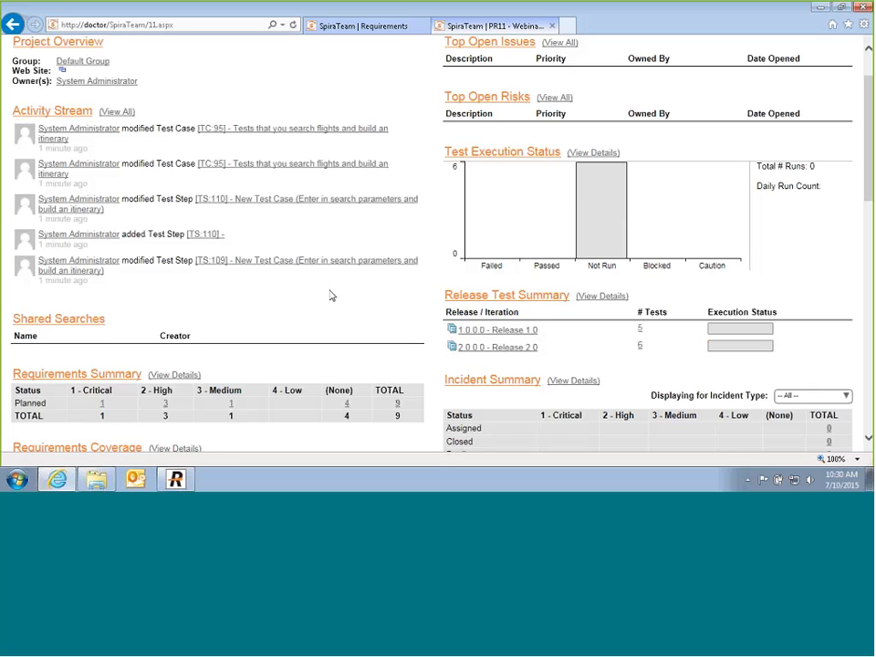
{"action": "scroll", "coordinate": [331, 296], "scroll_direction": "up", "scroll_amount": 2}
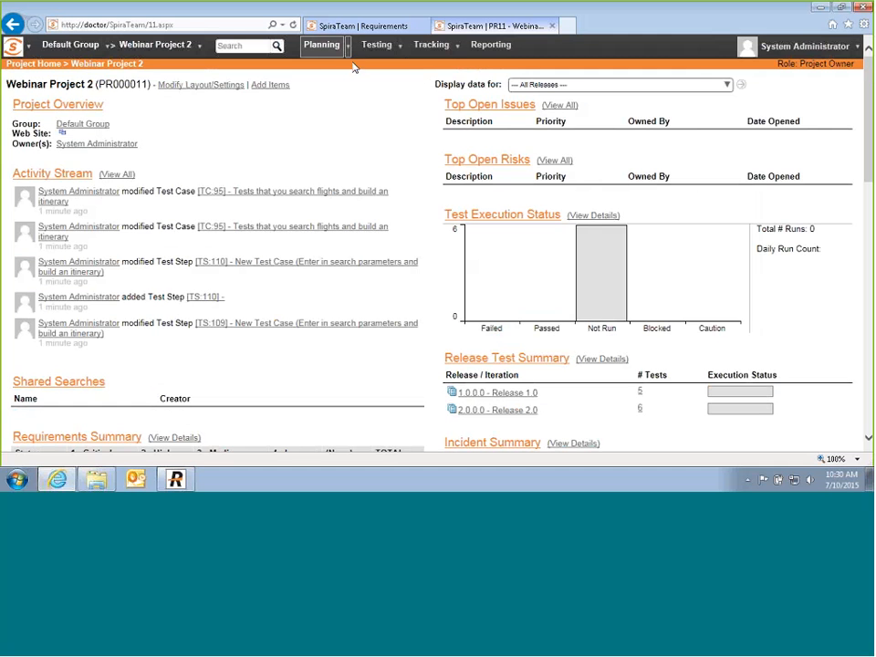
{"action": "left_click", "coordinate": [385, 89]}
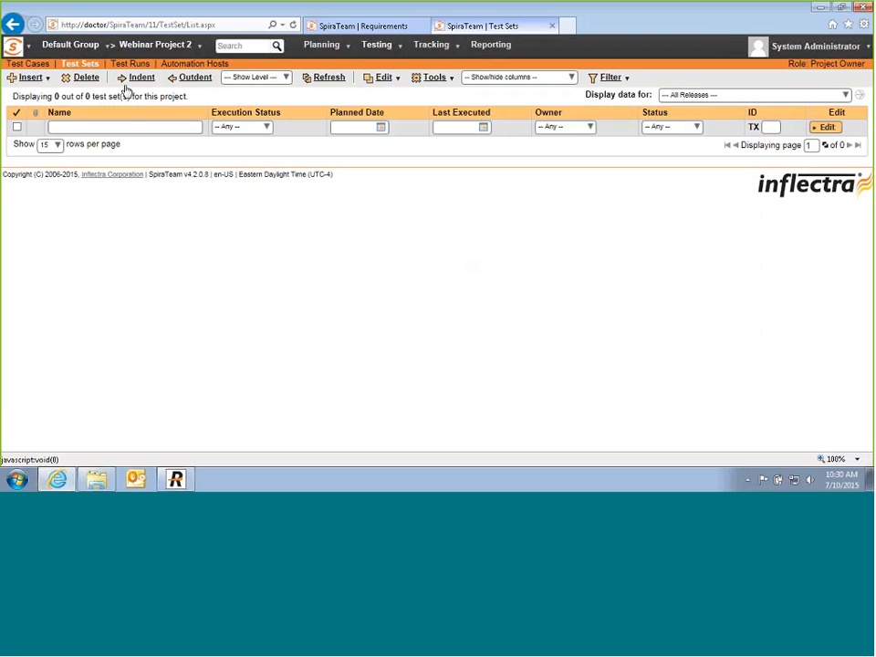
Step: Create a test set folder named 'Manual Testing'
{"action": "mouse_move", "coordinate": [46, 82]}
{"action": "left_click", "coordinate": [52, 130]}
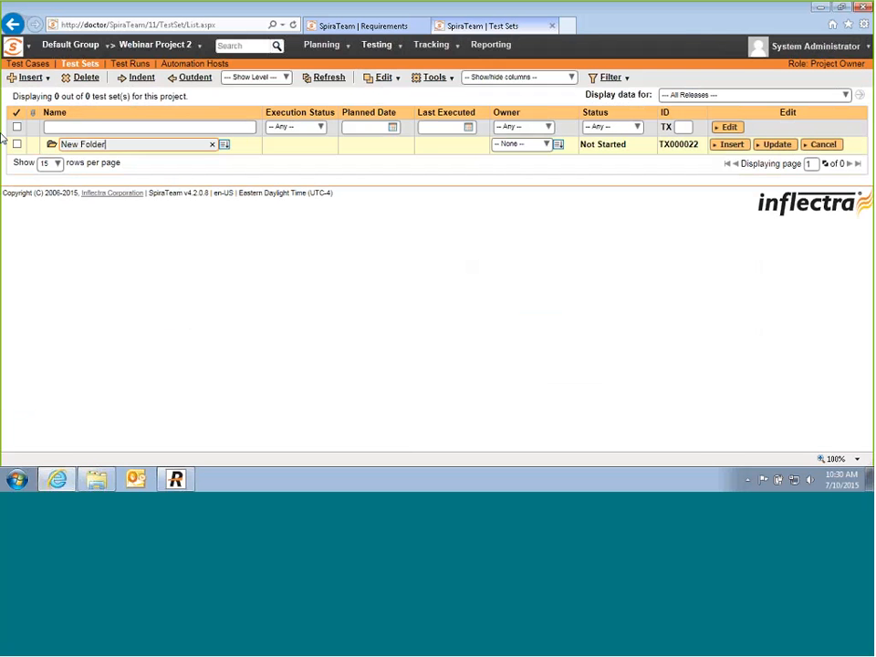
{"action": "type", "text": "Manual Test"}
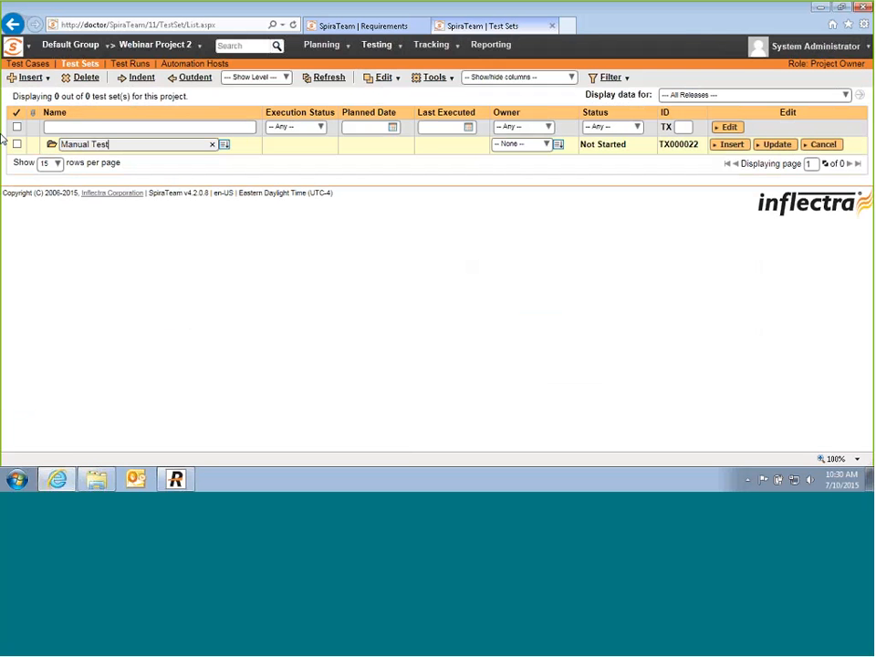
{"action": "type", "text": "ing"}
{"action": "key", "text": "Return"}
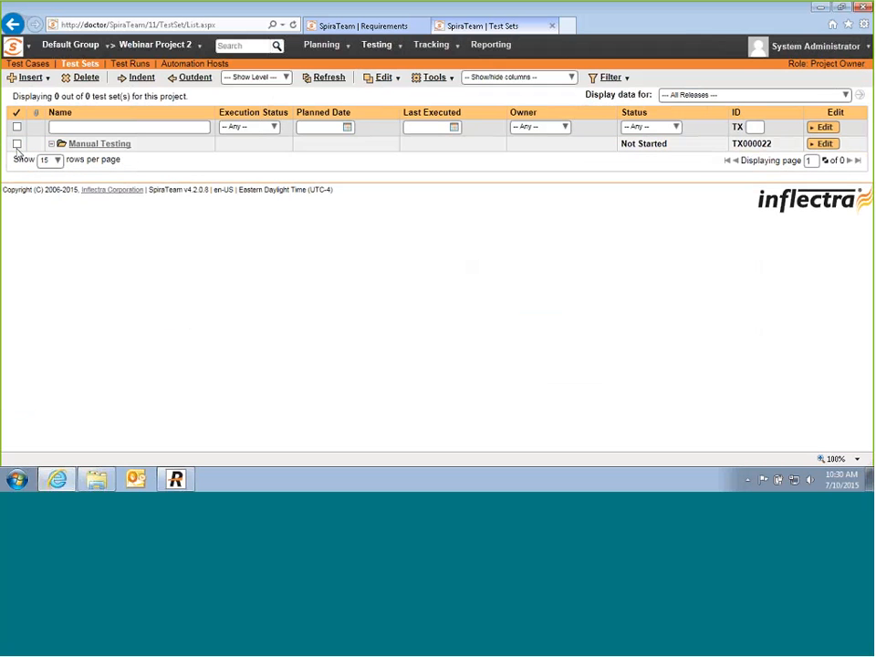
Step: Add a child test set 'Initial Test Cycle' inside the Manual Testing folder
{"action": "left_click", "coordinate": [16, 143]}
{"action": "mouse_move", "coordinate": [32, 77]}
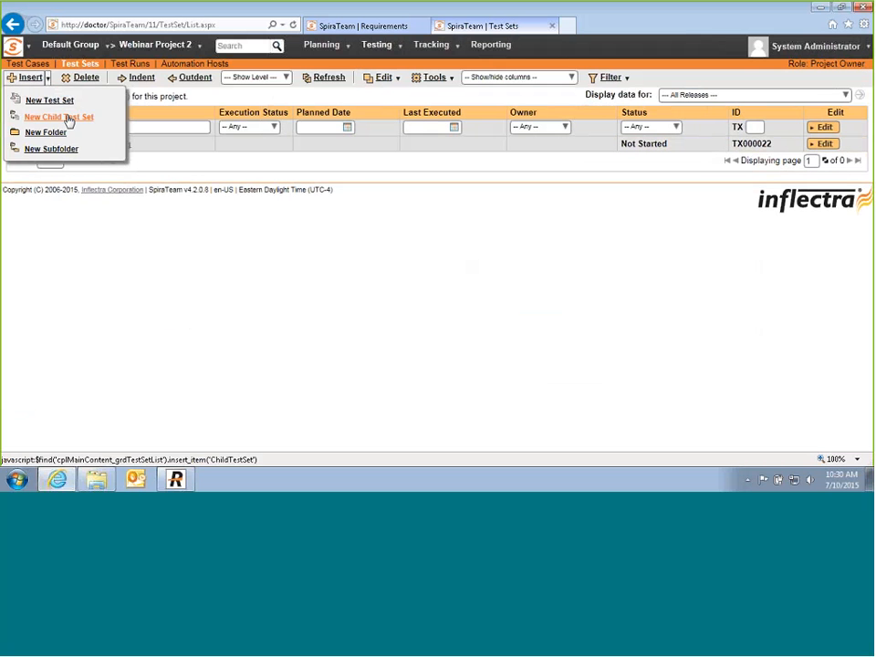
{"action": "left_click", "coordinate": [59, 117]}
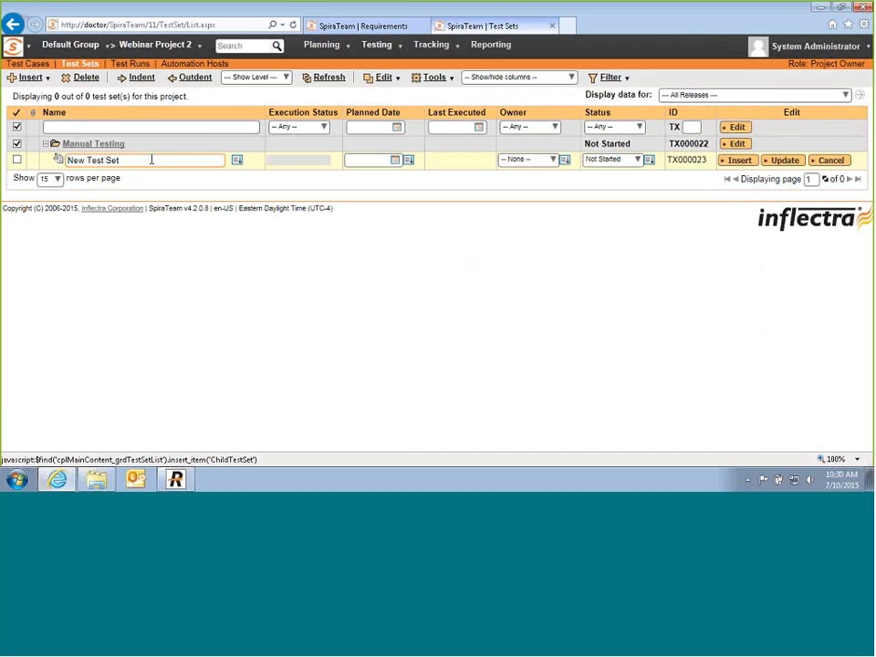
{"action": "left_click_drag", "start_coordinate": [151, 160], "coordinate": [2, 157]}
{"action": "type", "text": "Initi"}
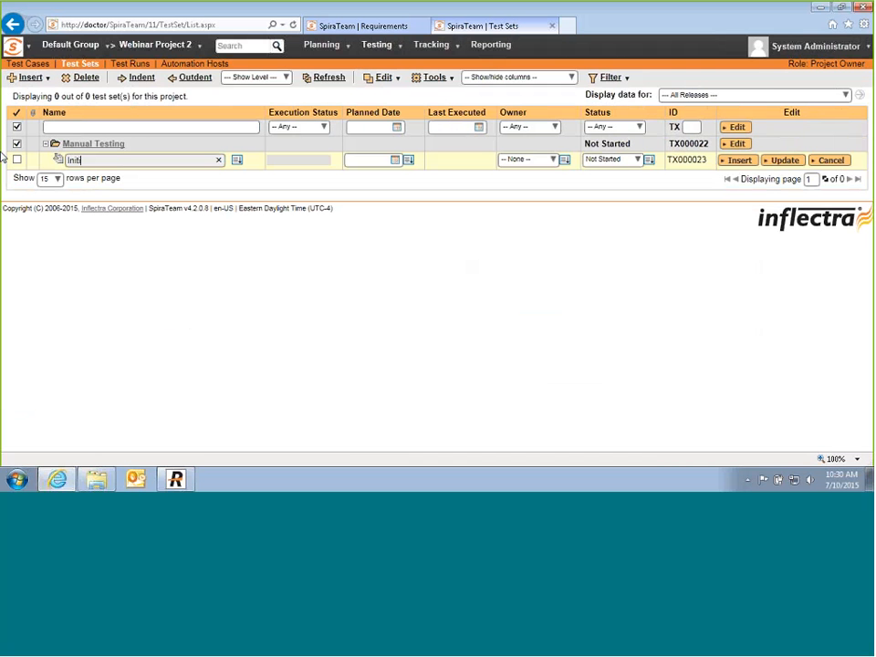
{"action": "type", "text": "al Test Cylce"}
{"action": "key", "text": "BackSpace"}
{"action": "key", "text": "BackSpace"}
{"action": "key", "text": "BackSpace"}
{"action": "type", "text": "cle"}
Step: Plan it for 10 July 2015 with no owner, save it, and open its details page
{"action": "left_click", "coordinate": [395, 161]}
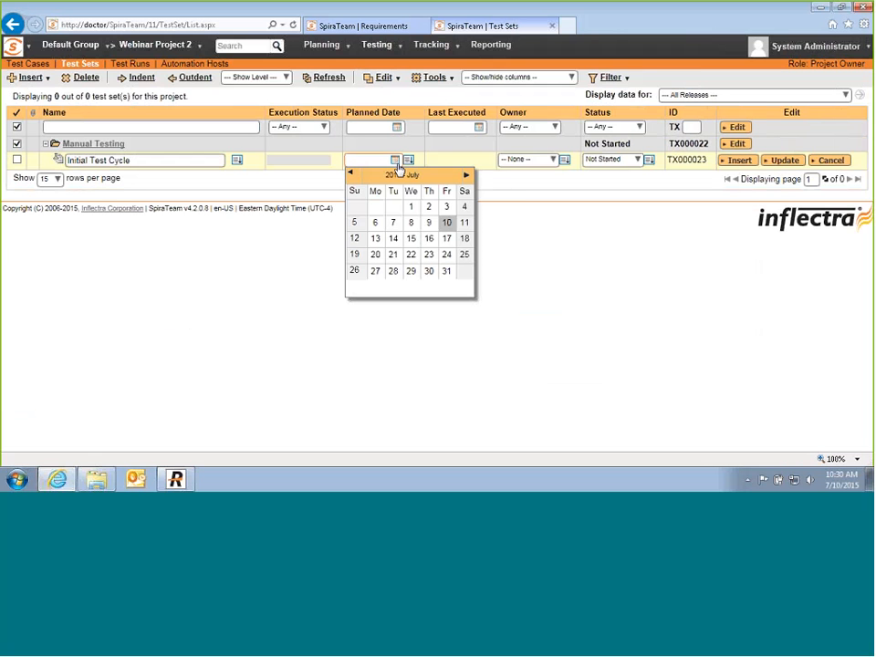
{"action": "left_click", "coordinate": [446, 222]}
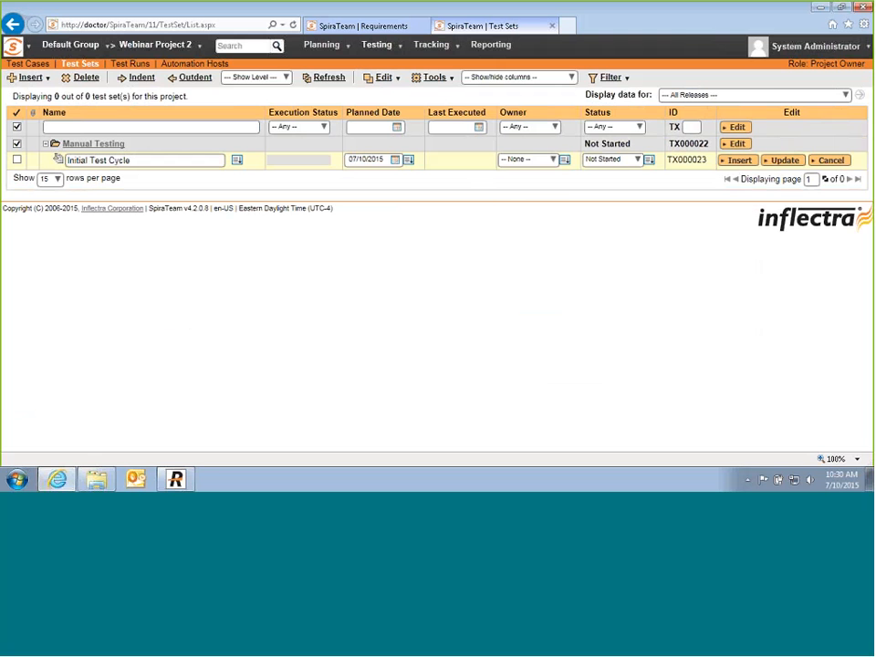
{"action": "left_click", "coordinate": [527, 160]}
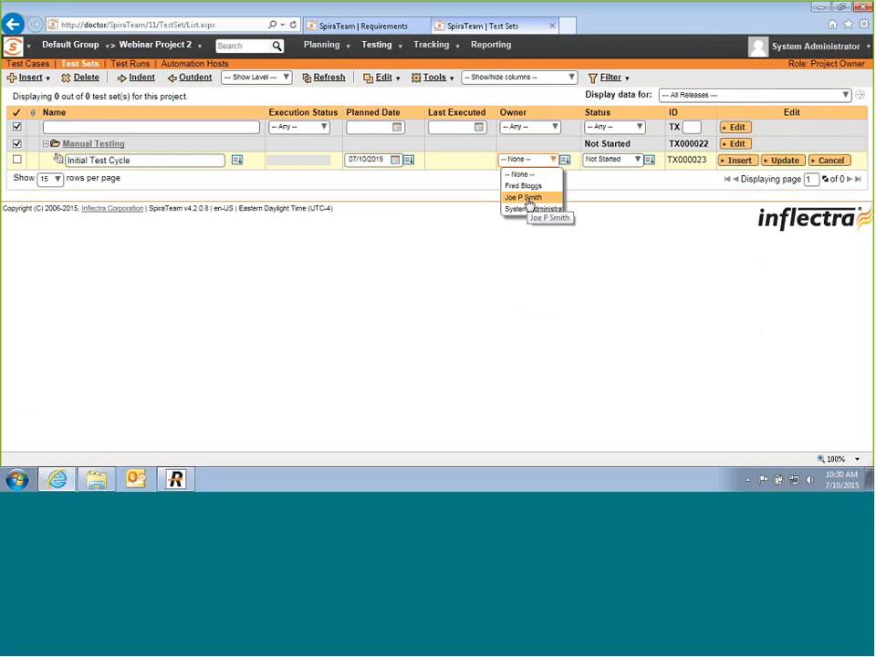
{"action": "left_click", "coordinate": [527, 198]}
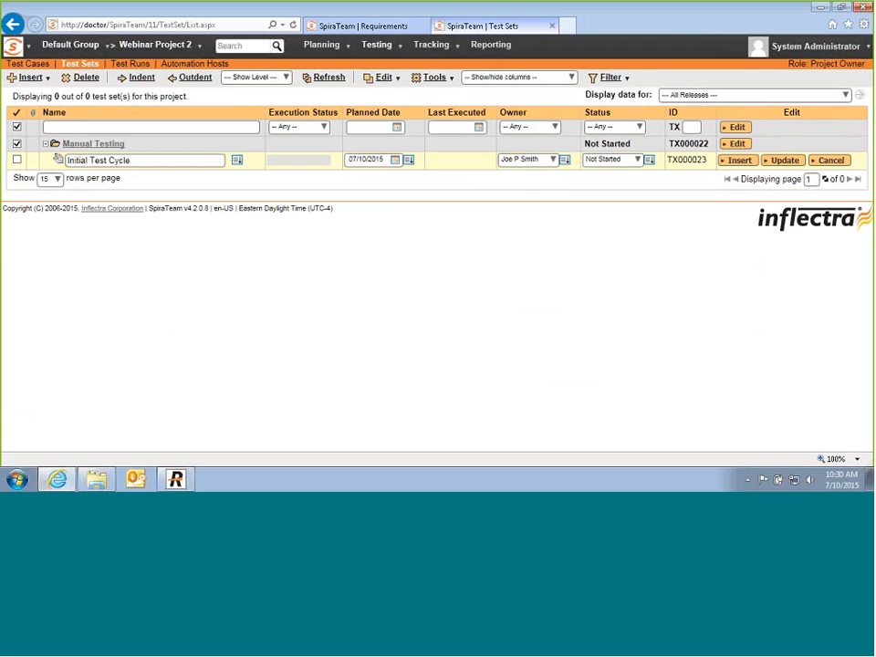
{"action": "left_click", "coordinate": [555, 164]}
{"action": "left_click", "coordinate": [551, 172]}
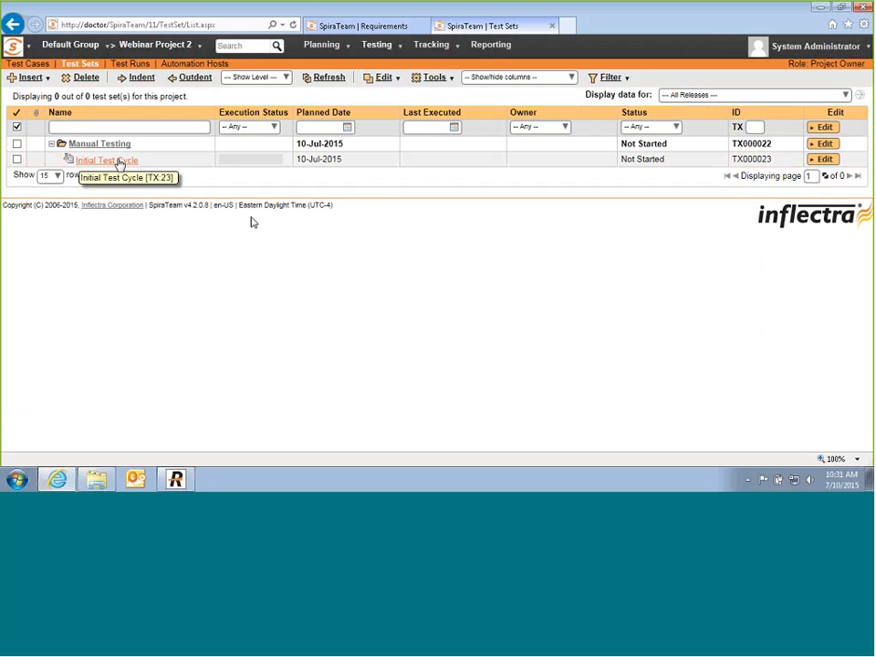
{"action": "left_click", "coordinate": [119, 163]}
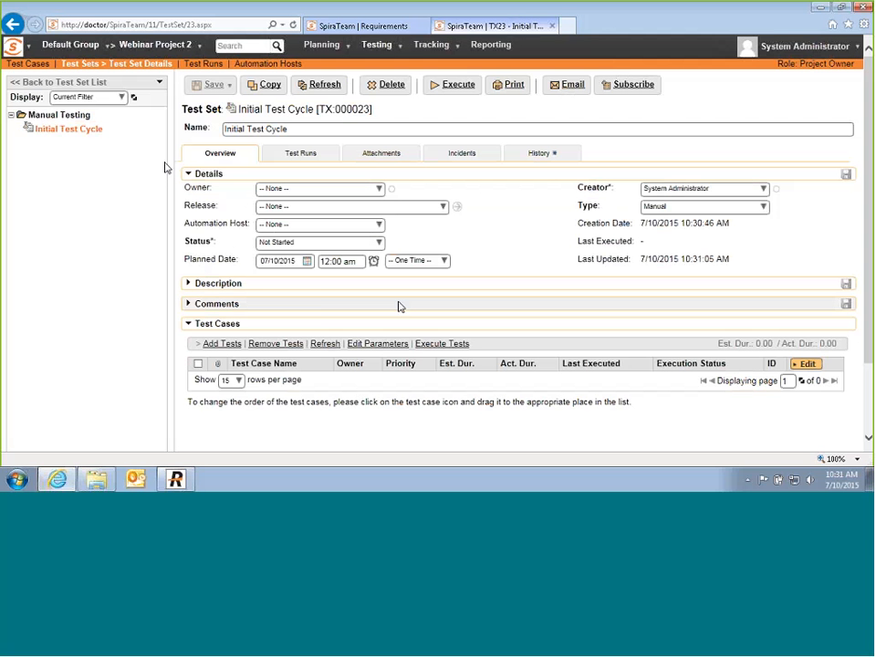
Step: Give Initial Test Cycle a 12:00 pm planned time, Release 1.0 and an owner, then save
{"action": "left_click", "coordinate": [373, 262]}
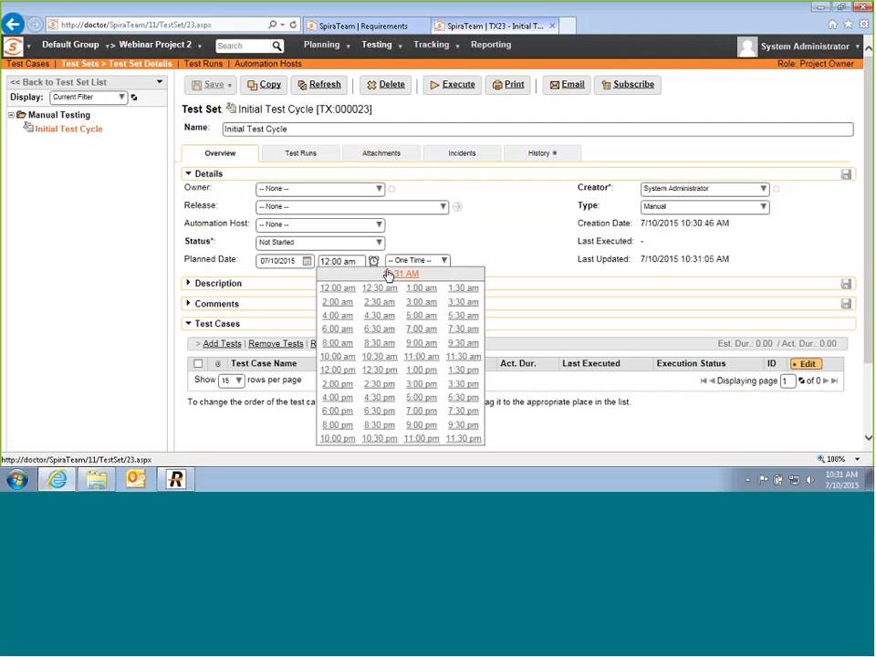
{"action": "left_click", "coordinate": [333, 369]}
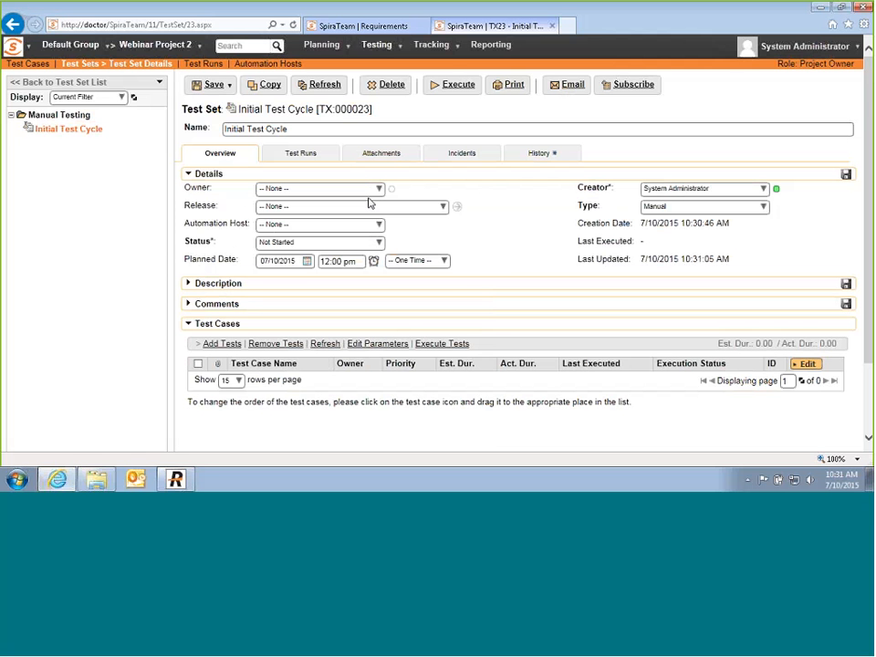
{"action": "left_click", "coordinate": [446, 207]}
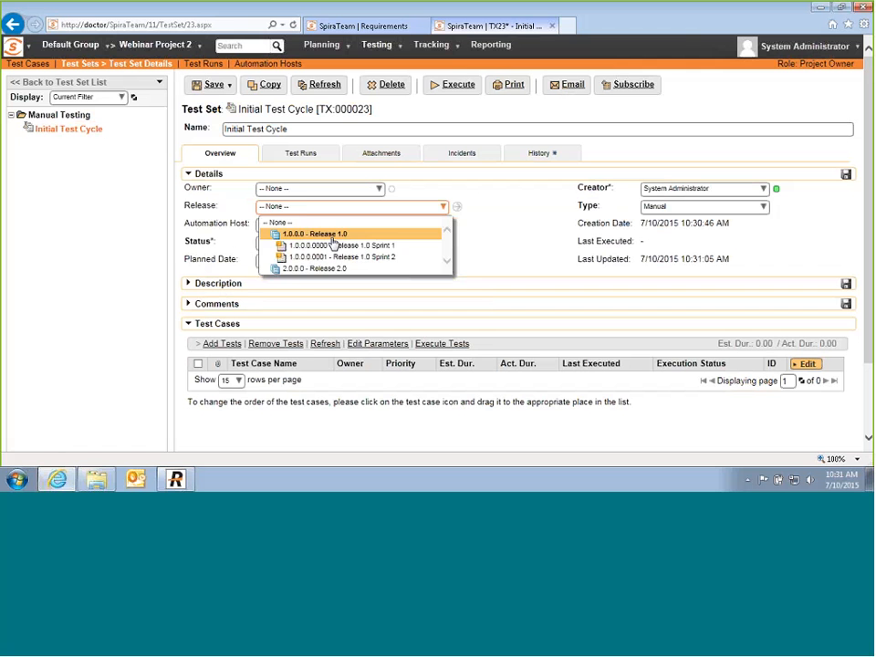
{"action": "left_click", "coordinate": [332, 237]}
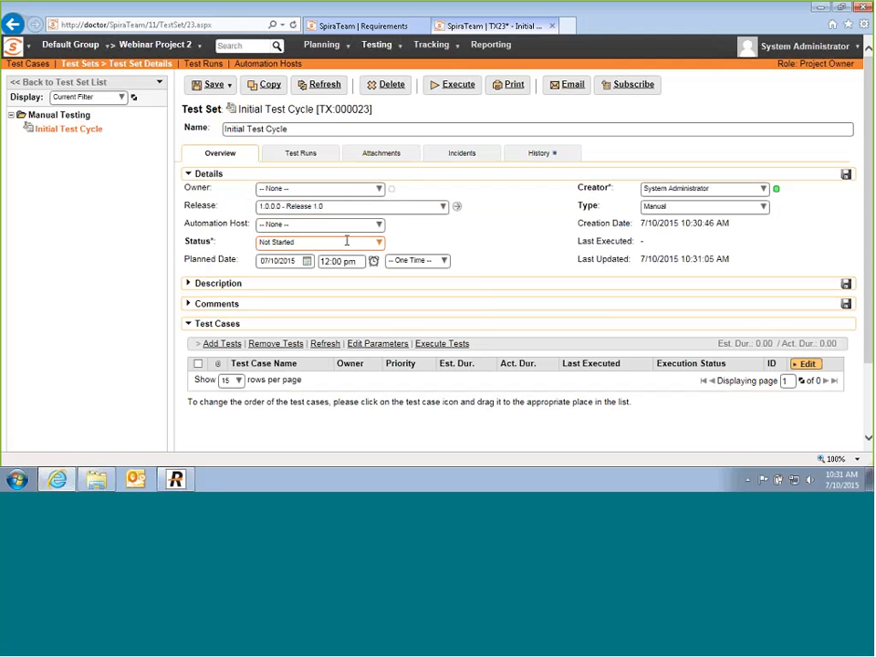
{"action": "left_click", "coordinate": [381, 189]}
{"action": "left_click", "coordinate": [292, 219]}
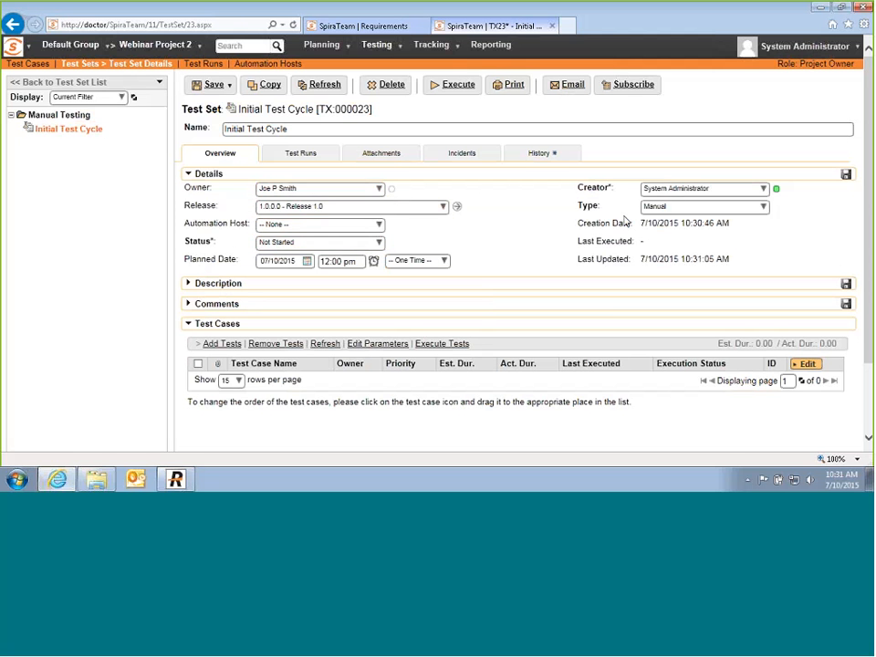
{"action": "left_click", "coordinate": [844, 178]}
Step: In Add Tests, expand Functional Test Cases and tick the login and View Current Trips cases, then close the dialog
{"action": "scroll", "coordinate": [325, 285], "scroll_direction": "down", "scroll_amount": 2}
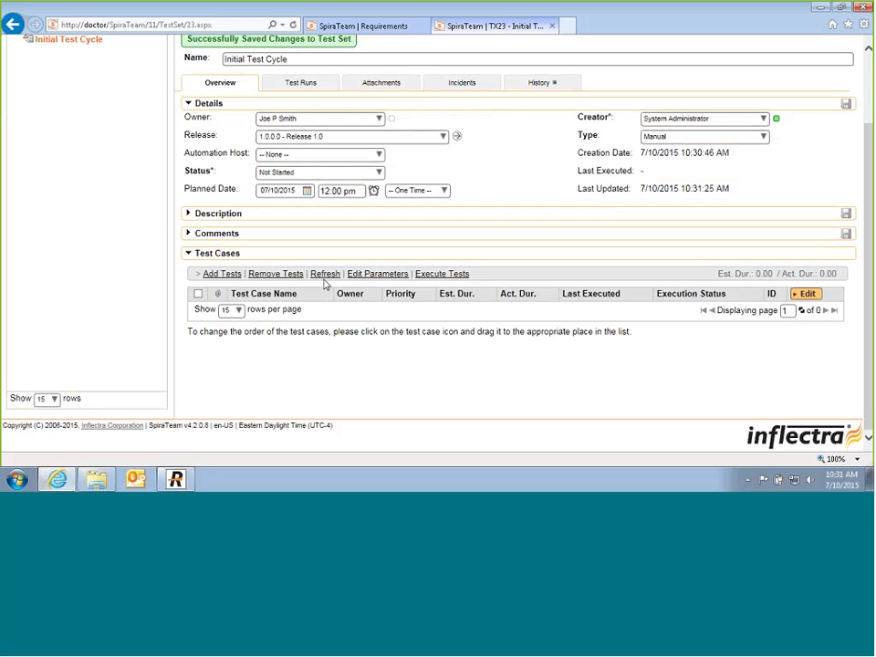
{"action": "left_click", "coordinate": [228, 275]}
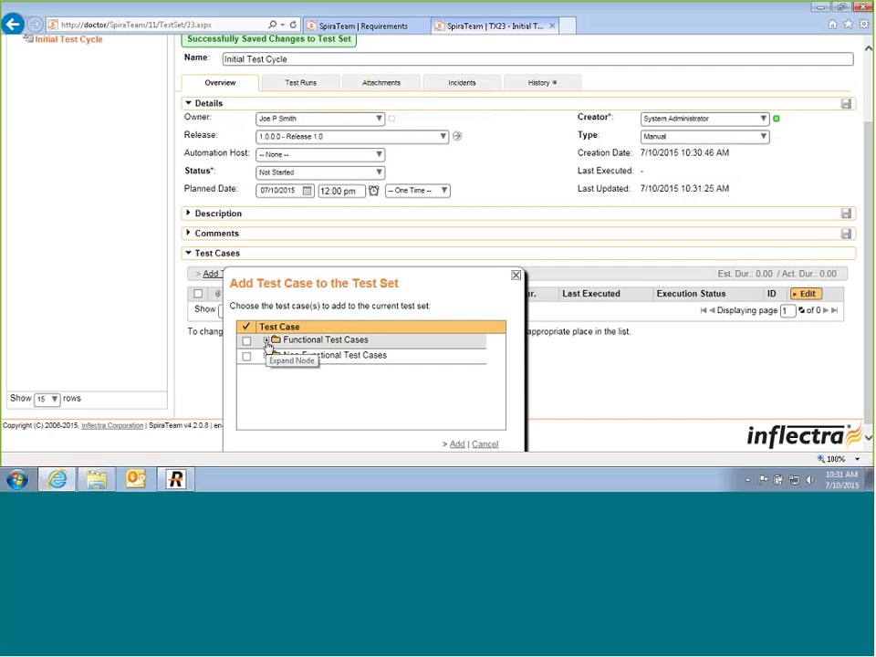
{"action": "left_click", "coordinate": [266, 341]}
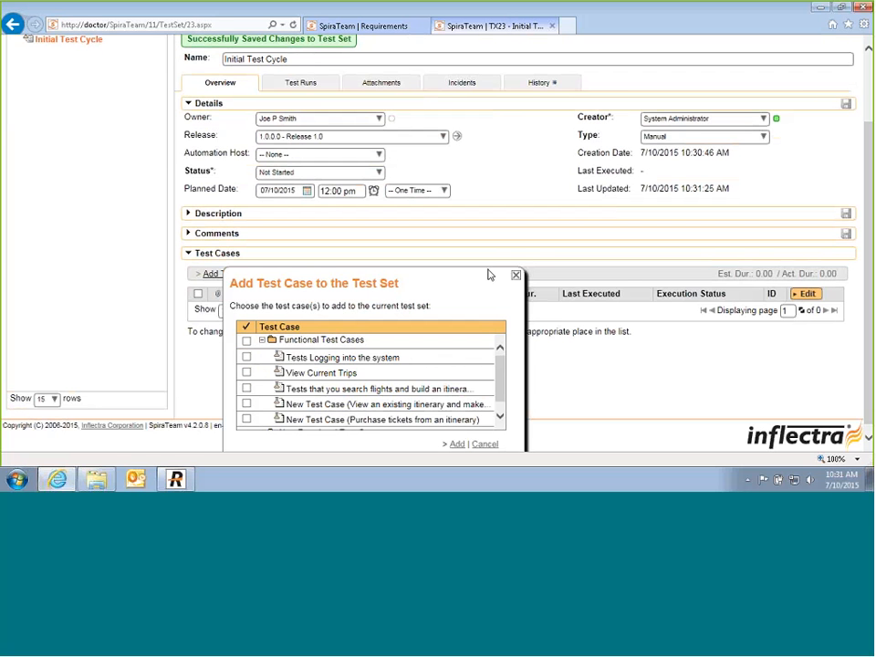
{"action": "left_click", "coordinate": [246, 357]}
{"action": "left_click", "coordinate": [246, 373]}
{"action": "left_click", "coordinate": [456, 444]}
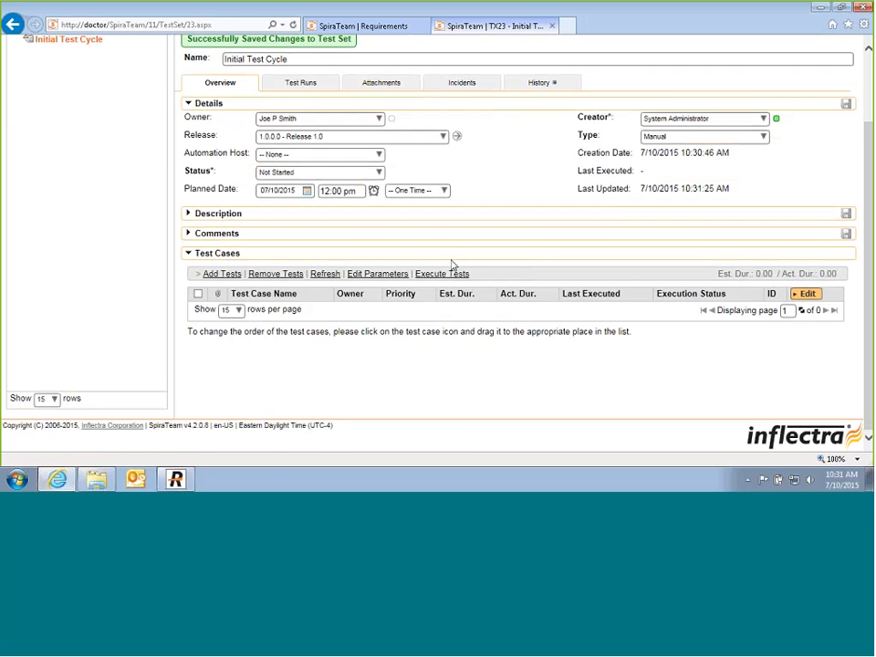
{"action": "scroll", "coordinate": [451, 263], "scroll_direction": "up", "scroll_amount": 2}
Step: Show the Test Cases list filtered to Release 1.0
{"action": "left_click", "coordinate": [339, 27]}
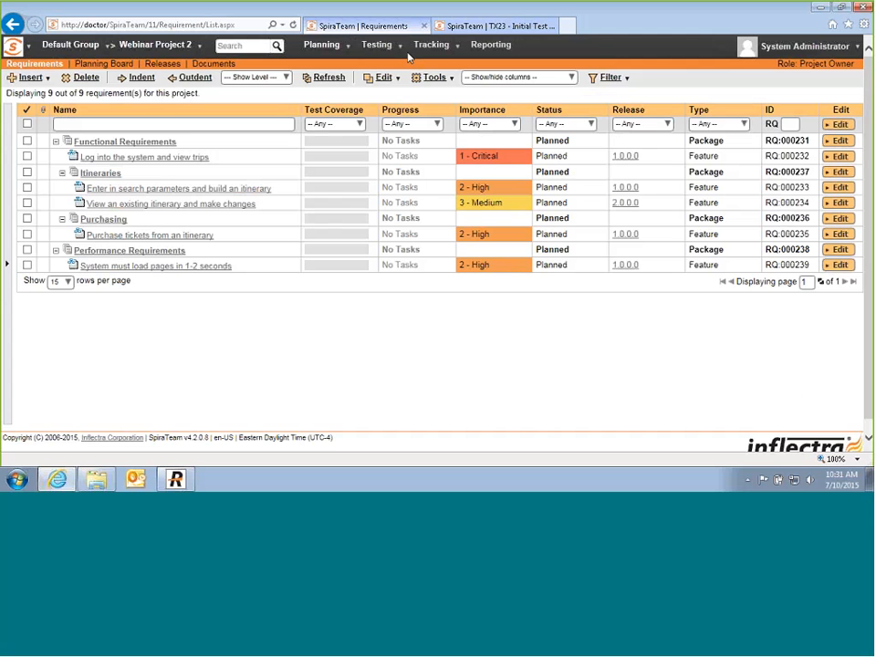
{"action": "left_click", "coordinate": [399, 45]}
{"action": "left_click", "coordinate": [396, 82]}
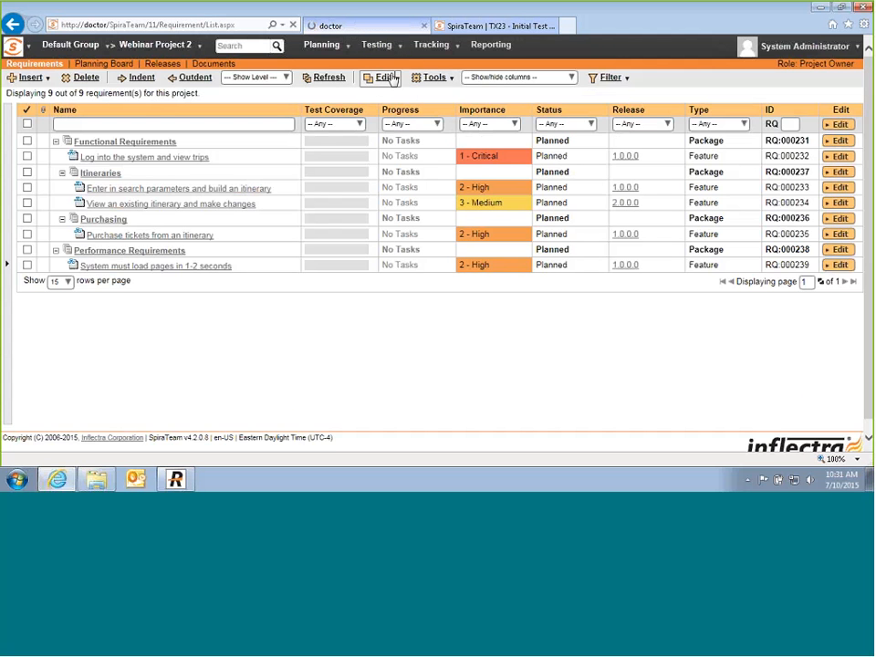
{"action": "left_click", "coordinate": [675, 95]}
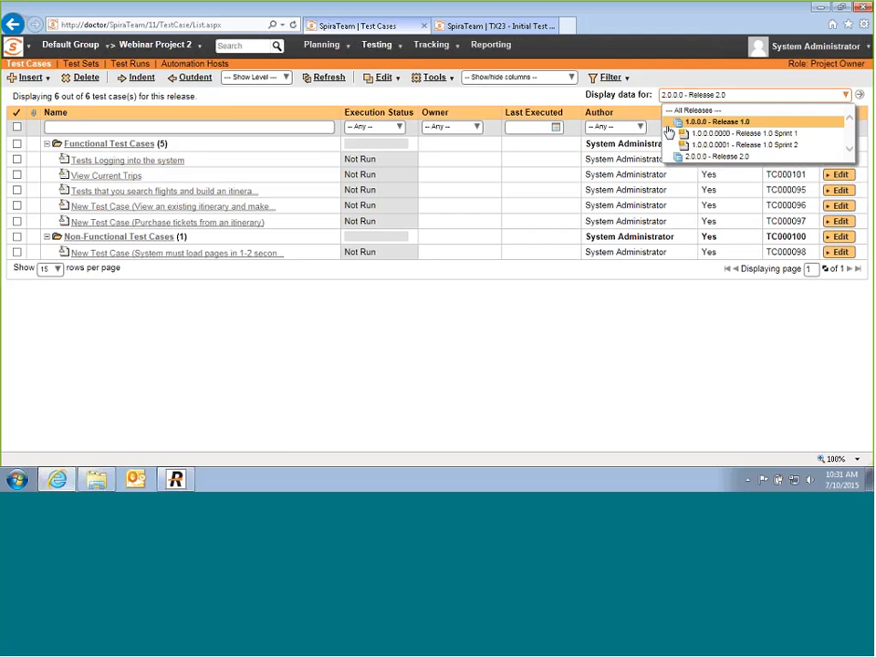
{"action": "left_click", "coordinate": [667, 127]}
Step: Add the login, View Current Trips, flight search and ticket purchase cases to the test set
{"action": "left_click", "coordinate": [16, 158]}
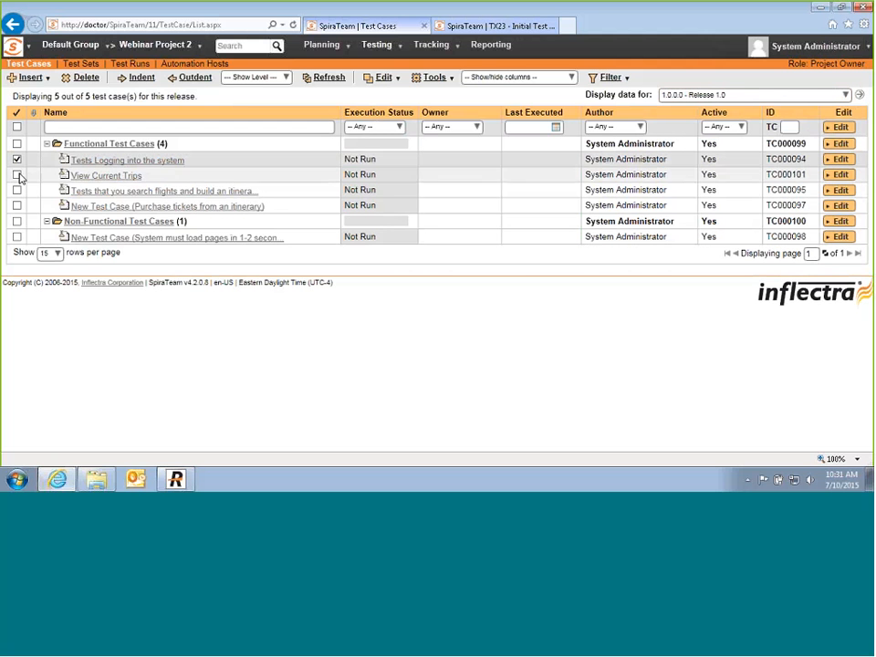
{"action": "left_click", "coordinate": [17, 174]}
{"action": "left_click", "coordinate": [16, 190]}
{"action": "left_click", "coordinate": [17, 205]}
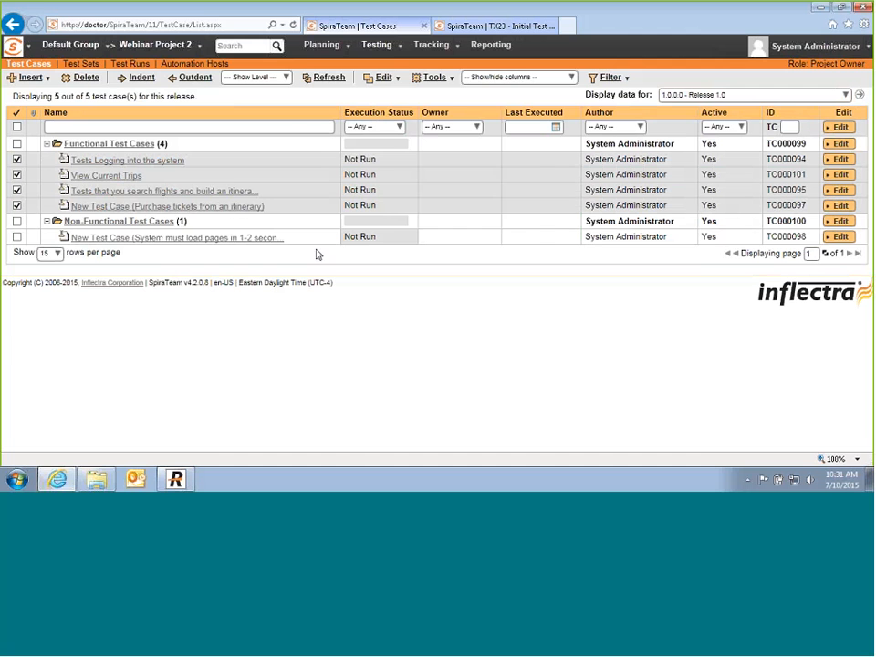
{"action": "left_click", "coordinate": [451, 80]}
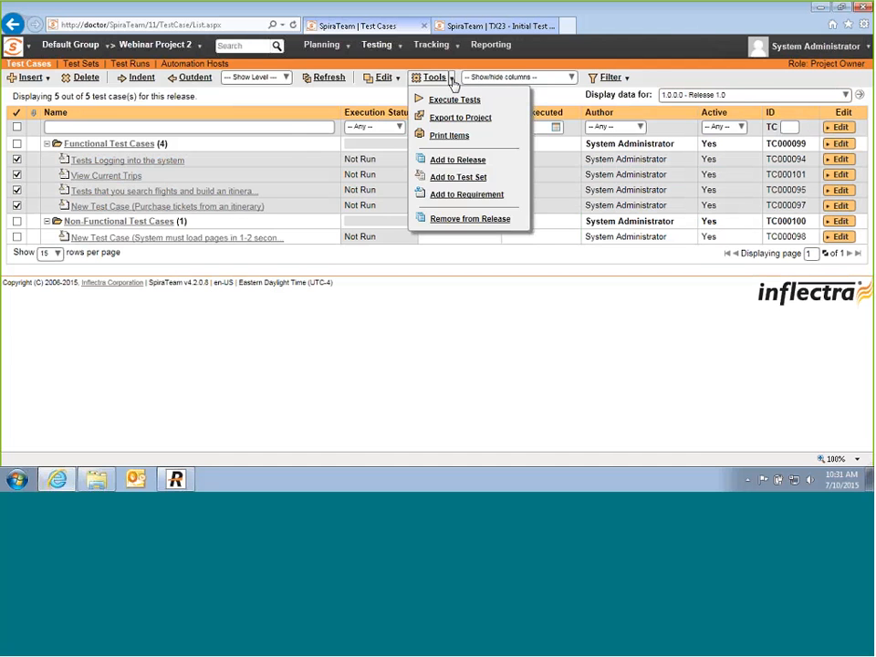
{"action": "left_click", "coordinate": [436, 179]}
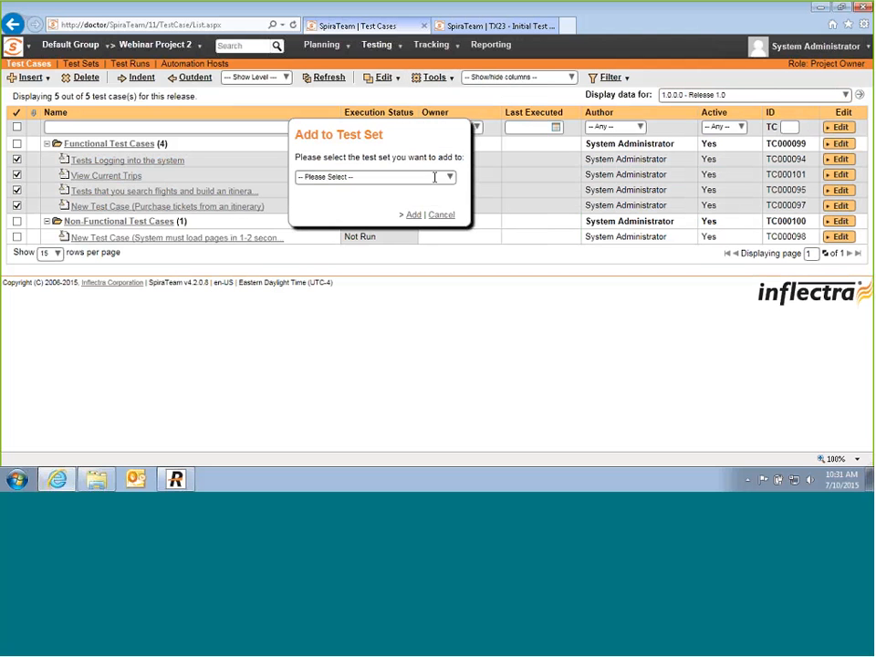
{"action": "left_click", "coordinate": [413, 214]}
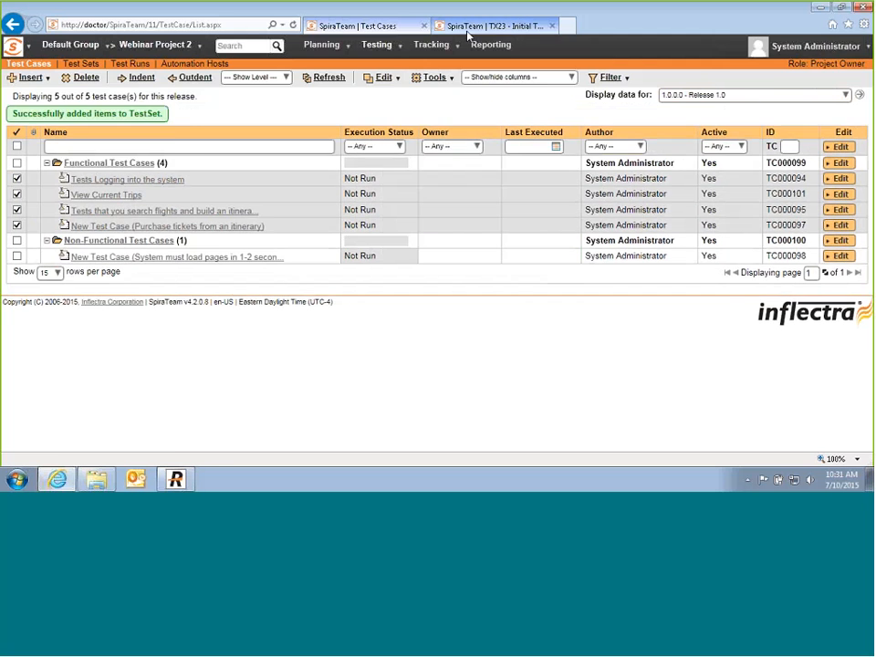
{"action": "left_click", "coordinate": [467, 27]}
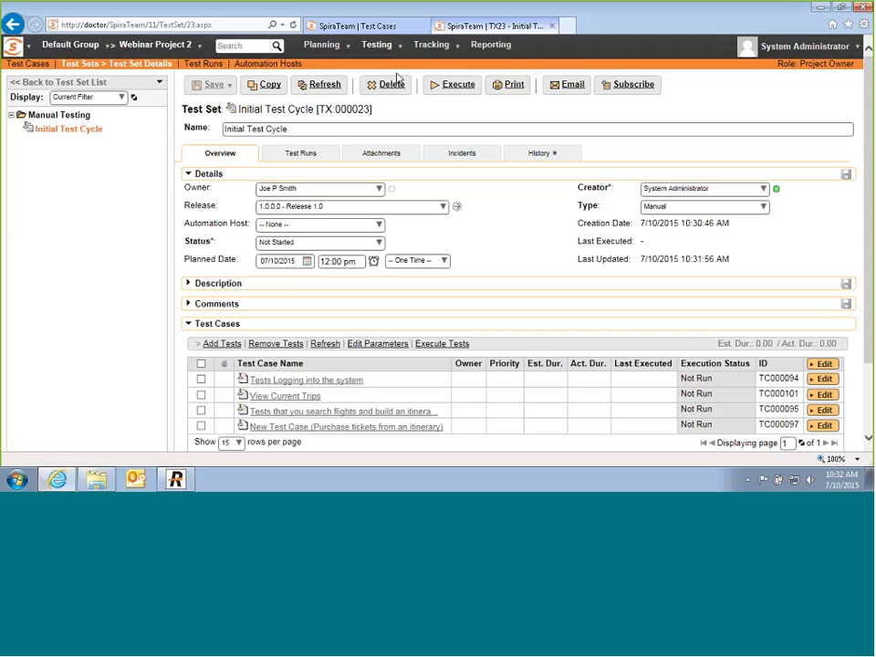
Step: Look over the personal dashboard on My Page
{"action": "left_click", "coordinate": [20, 45]}
{"action": "left_click", "coordinate": [33, 67]}
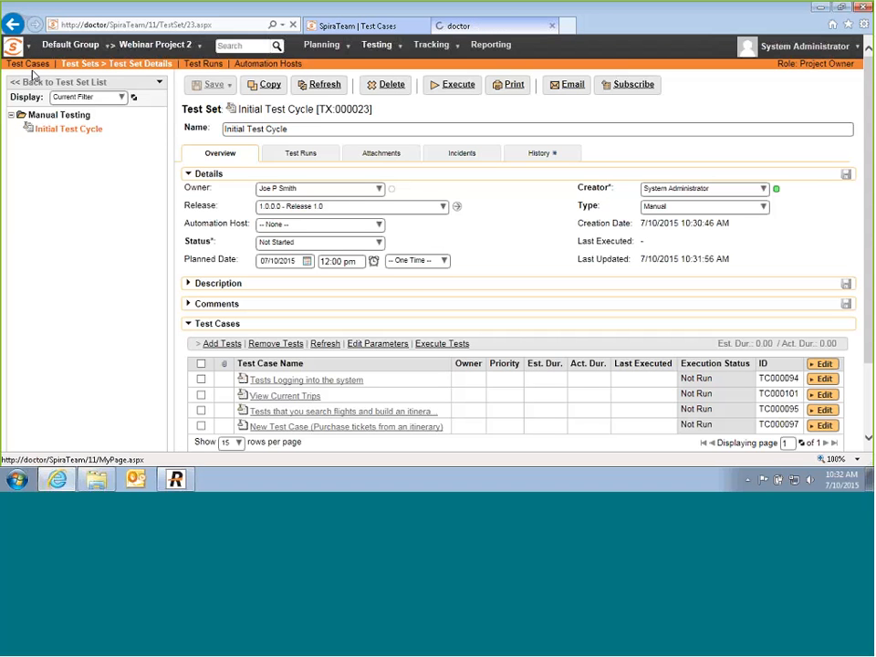
{"action": "scroll", "coordinate": [109, 313], "scroll_direction": "down", "scroll_amount": 1}
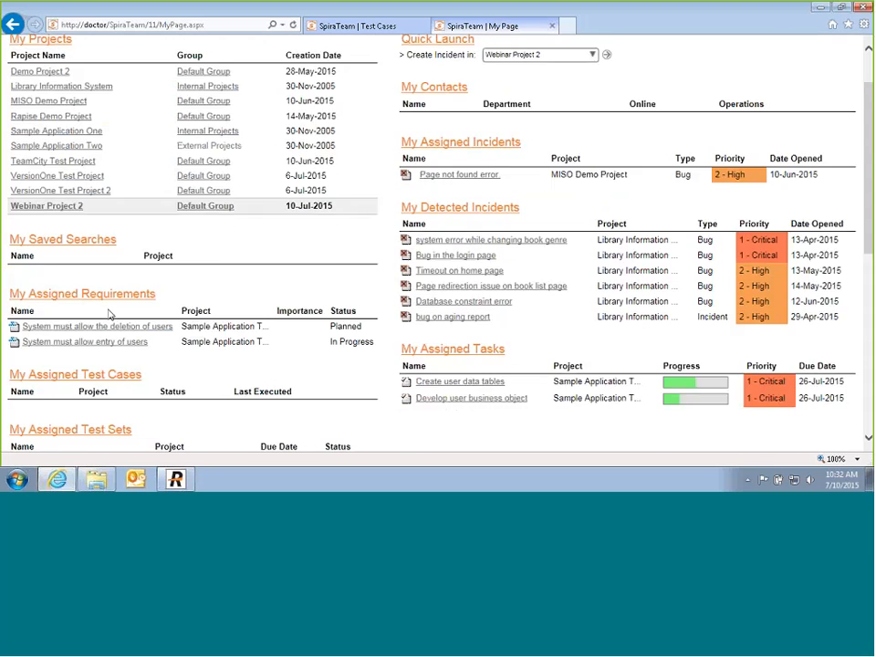
{"action": "scroll", "coordinate": [110, 314], "scroll_direction": "down", "scroll_amount": 2}
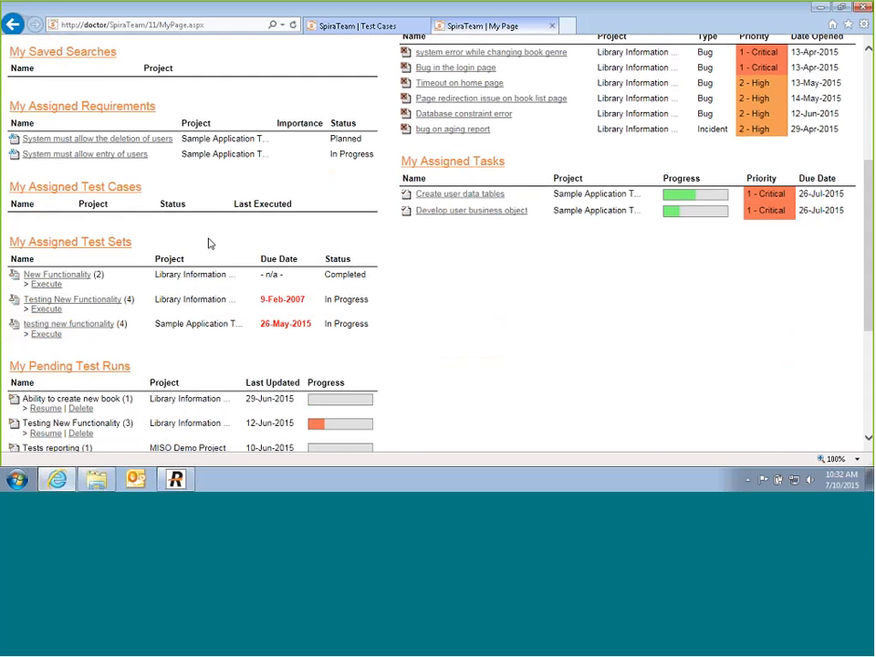
{"action": "scroll", "coordinate": [271, 224], "scroll_direction": "up", "scroll_amount": 3}
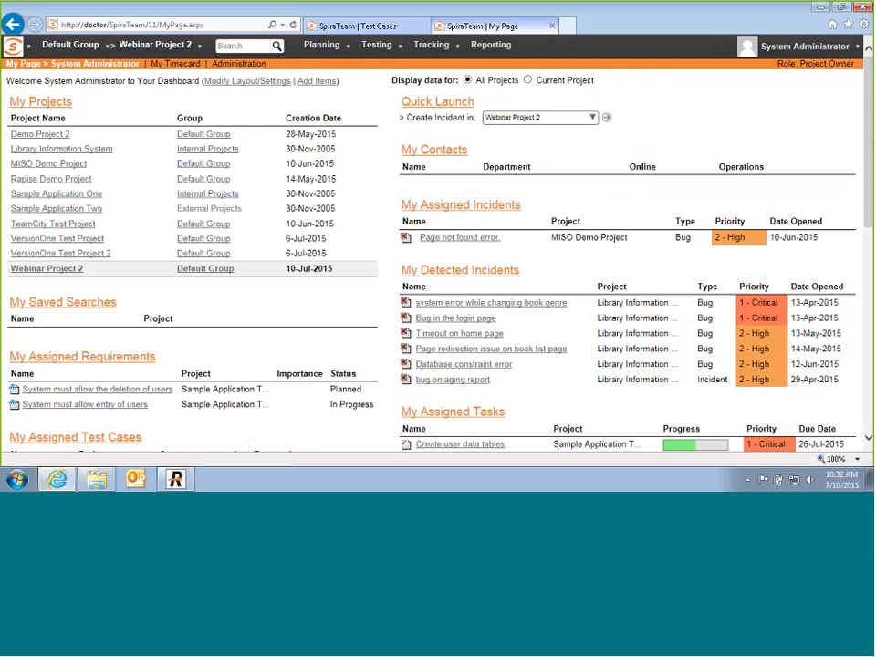
Step: In the project's Test Sets list, tick Initial Test Cycle and bring up its actions
{"action": "left_click", "coordinate": [400, 45]}
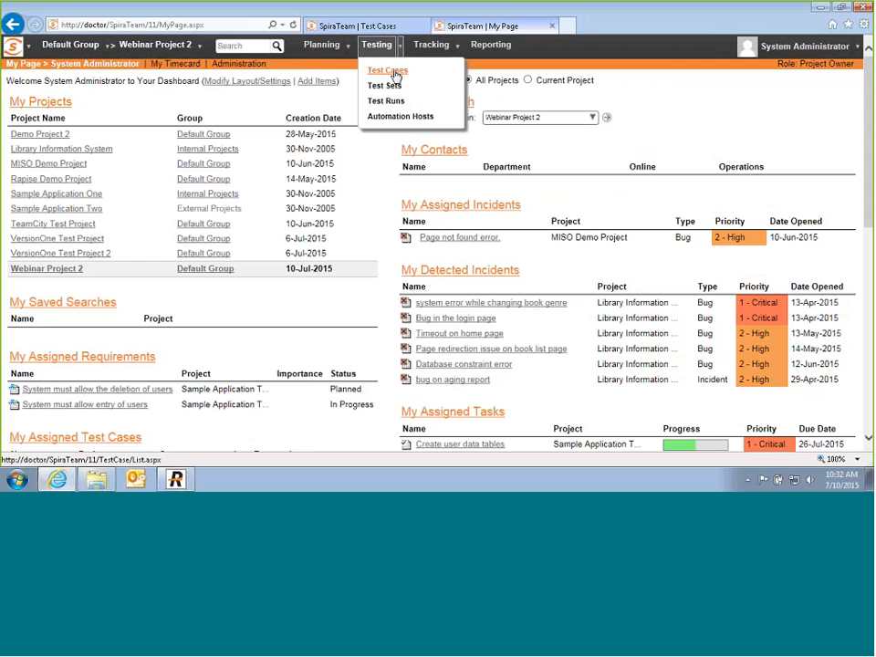
{"action": "left_click", "coordinate": [394, 72]}
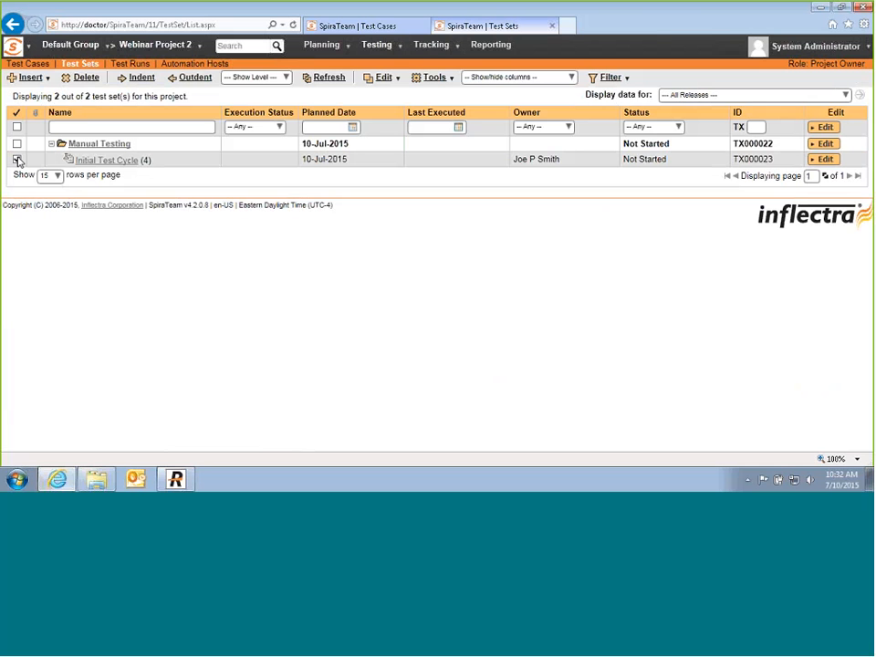
{"action": "left_click", "coordinate": [16, 159]}
{"action": "left_click", "coordinate": [450, 78]}
Step: Execute Initial Test Cycle, leaving Build as None in the Test Execution Wizard
{"action": "left_click", "coordinate": [443, 117]}
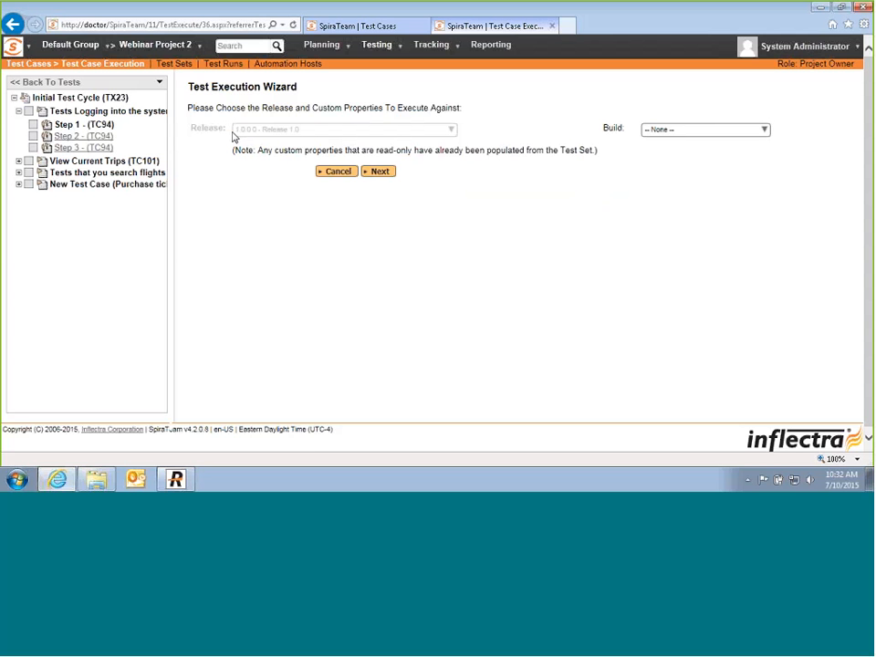
{"action": "left_click", "coordinate": [742, 133]}
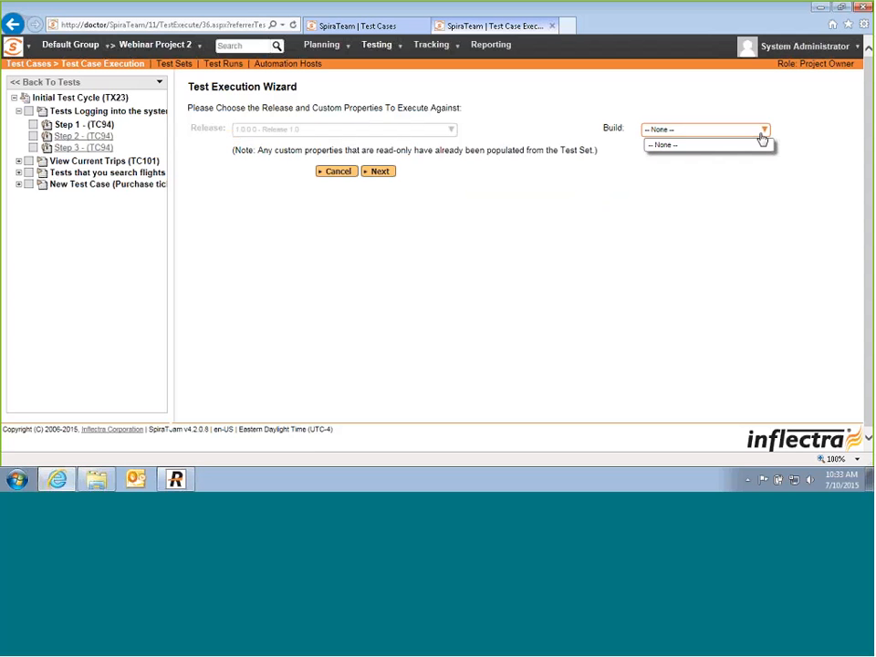
{"action": "left_click", "coordinate": [595, 175]}
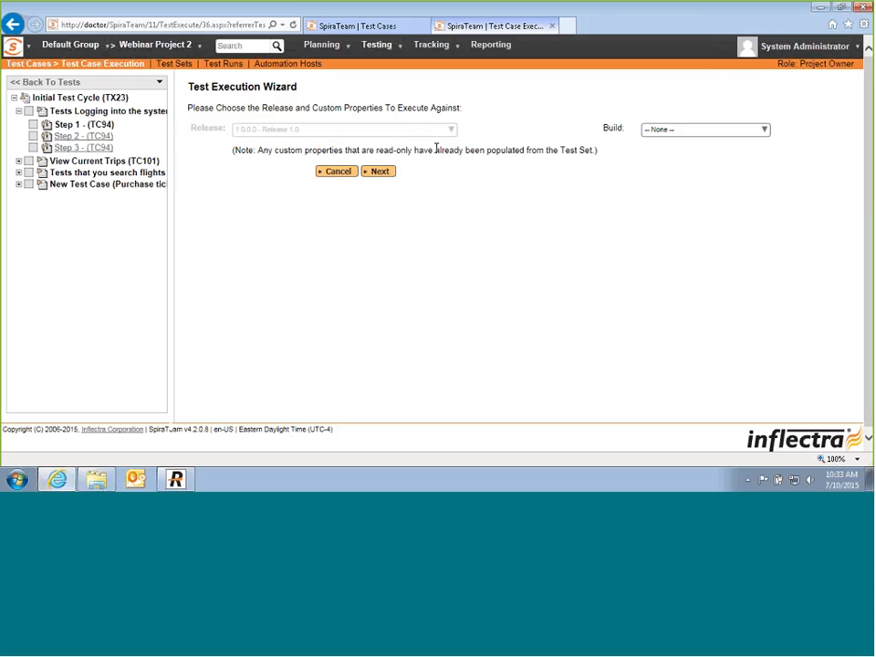
{"action": "left_click", "coordinate": [383, 173]}
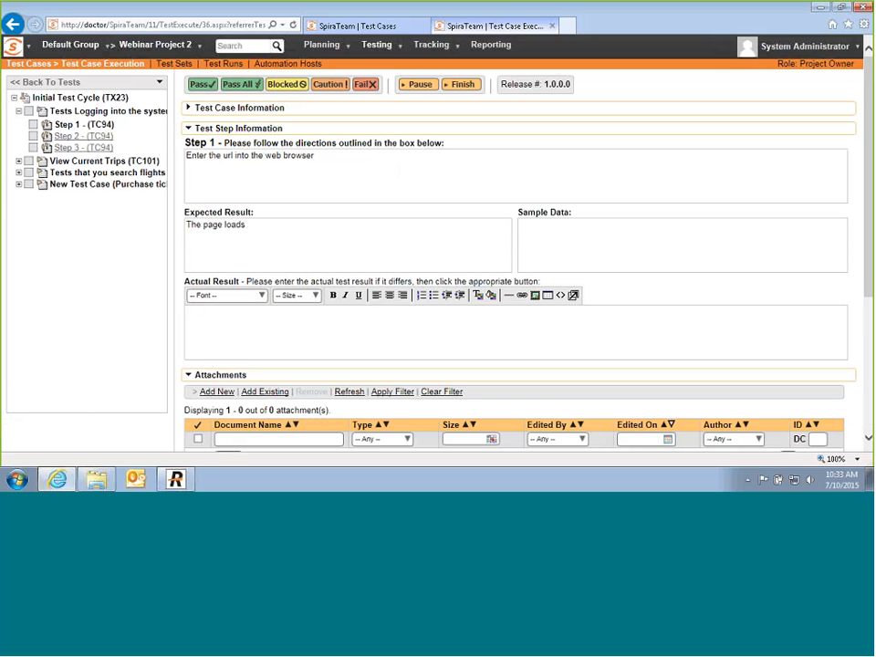
Step: Pass login step 1, then block step 2 with actual result 'Needs to have the test parameters populated.'
{"action": "left_click", "coordinate": [203, 85]}
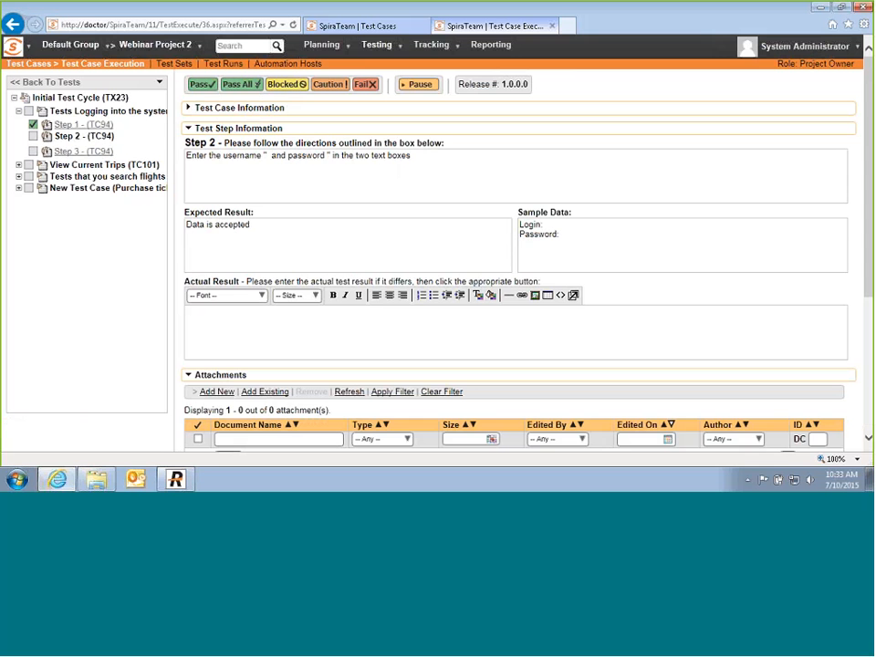
{"action": "left_click", "coordinate": [274, 336]}
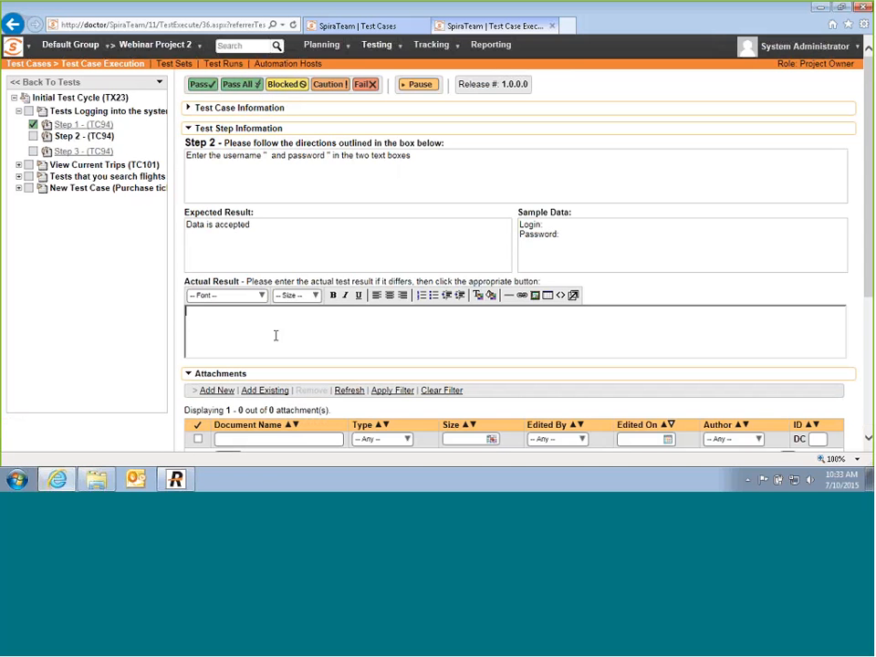
{"action": "type", "text": "Needs to "}
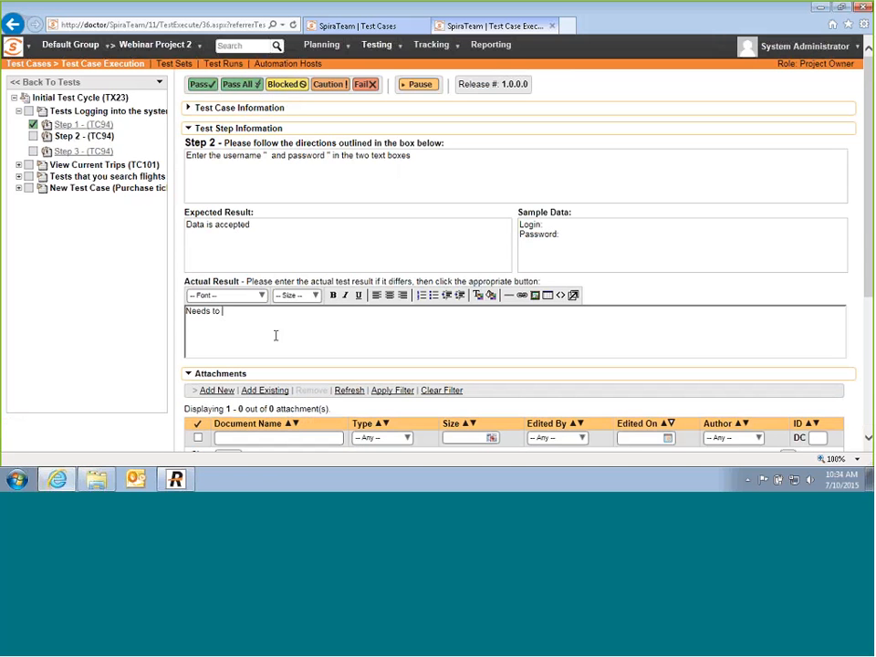
{"action": "type", "text": "have the test parameters populated."}
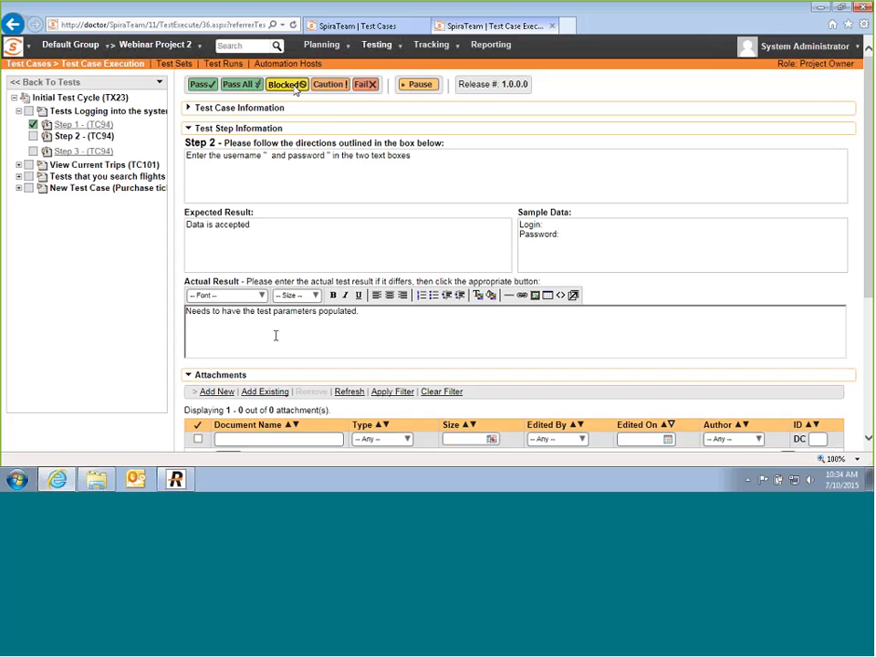
{"action": "left_click", "coordinate": [294, 88]}
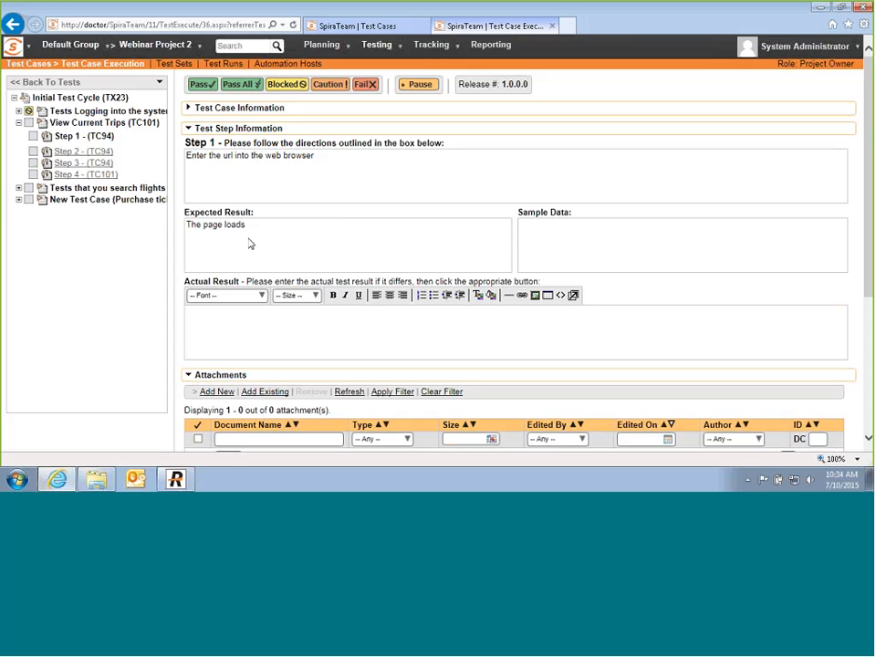
Step: Pass all four View Current Trips steps and flight-search steps 1 to 4
{"action": "left_click", "coordinate": [212, 86]}
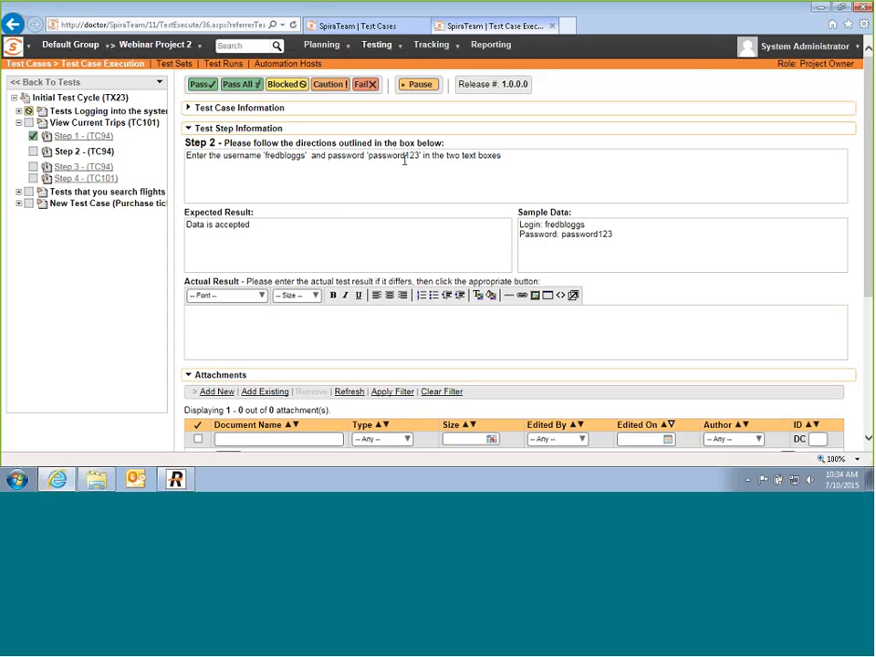
{"action": "left_click", "coordinate": [207, 86]}
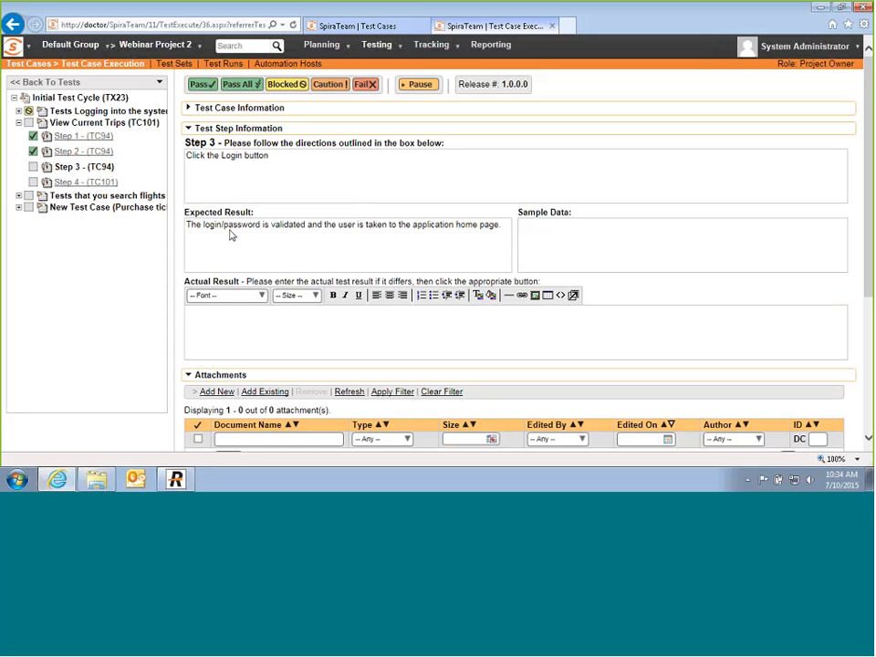
{"action": "left_click", "coordinate": [201, 86]}
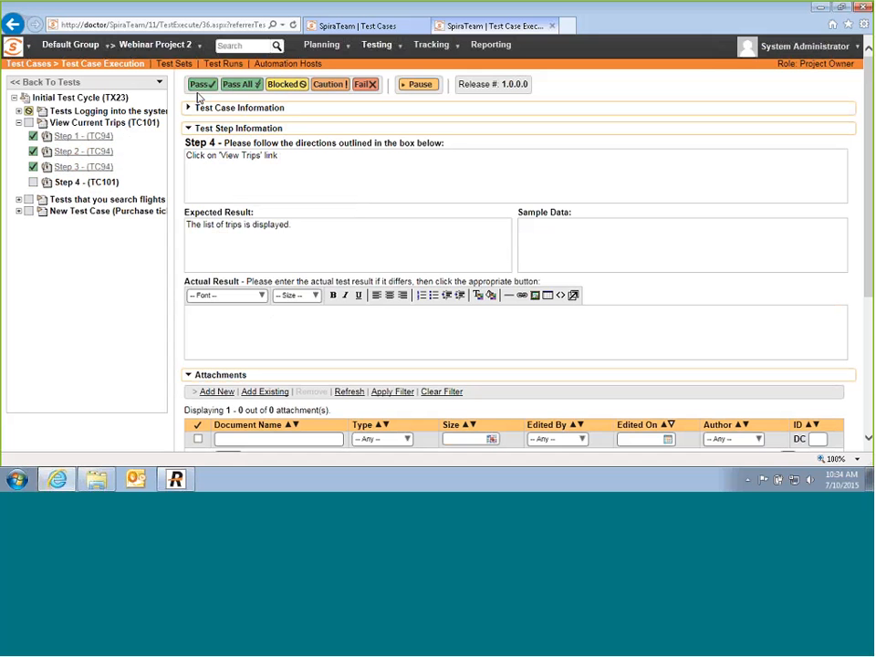
{"action": "left_click", "coordinate": [19, 198]}
{"action": "left_click", "coordinate": [201, 84]}
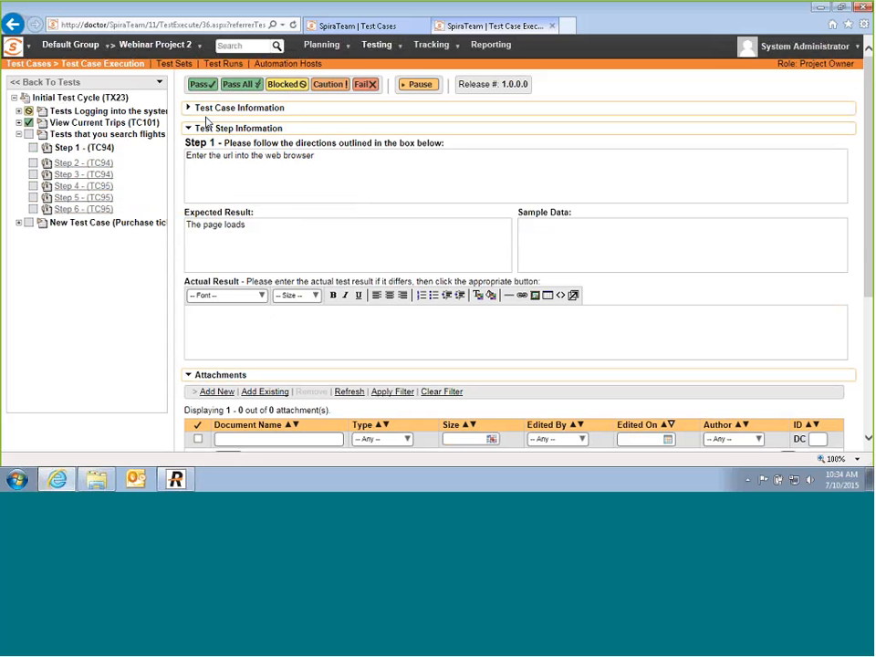
{"action": "left_click", "coordinate": [202, 85]}
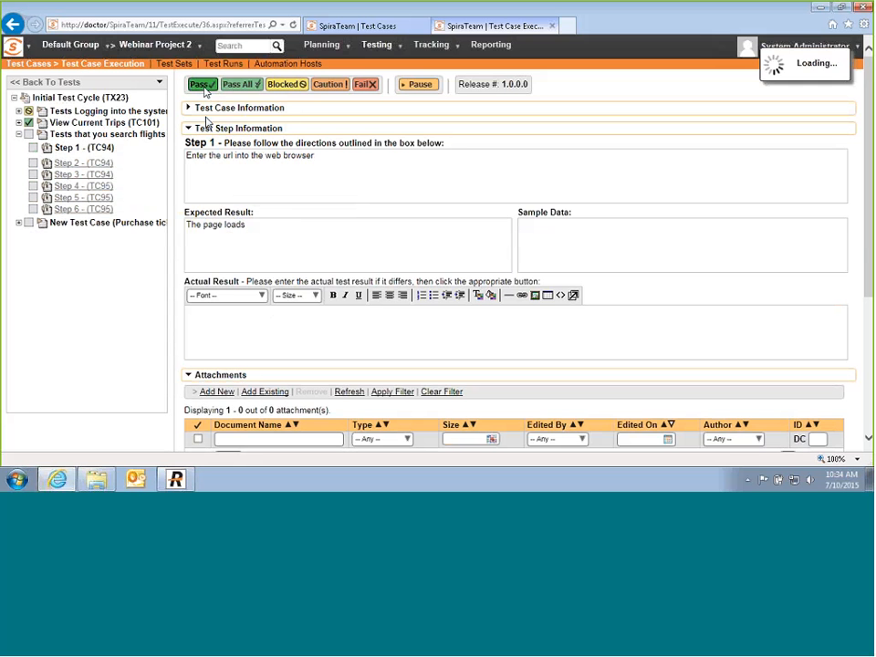
{"action": "left_click", "coordinate": [204, 87]}
{"action": "left_click", "coordinate": [203, 86]}
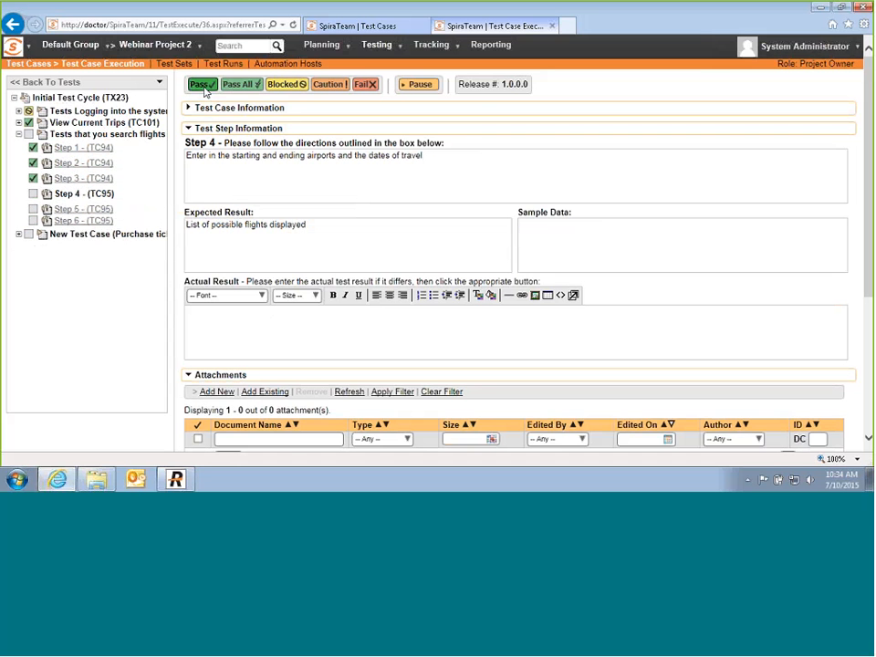
{"action": "left_click", "coordinate": [204, 87]}
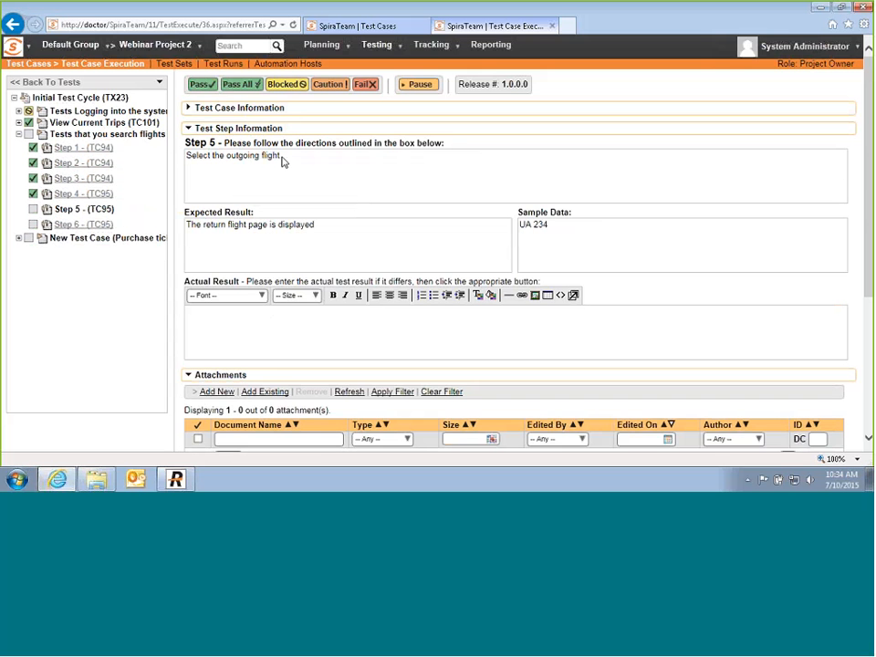
Step: Enter step 5's actual result: 'We received an array out of range system error, could not proceed any further.'
{"action": "left_click", "coordinate": [299, 343]}
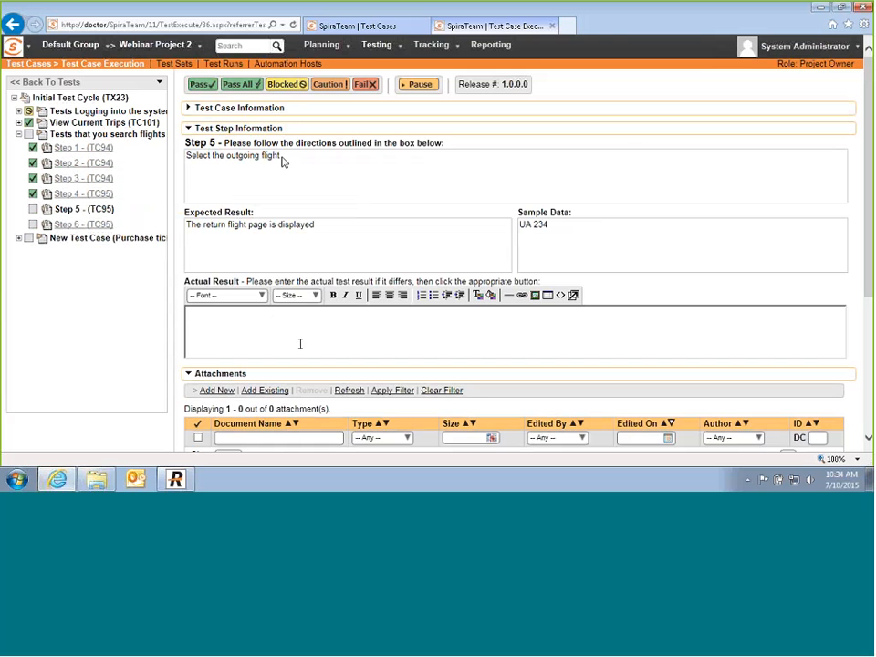
{"action": "type", "text": "We gafe"}
{"action": "type", "text": "ived"}
{"action": "type", "text": " a"}
{"action": "key", "text": "BackSpace"}
{"action": "type", "text": "n arry"}
{"action": "key", "text": "BackSpace"}
{"action": "type", "text": "ay out of rean"}
{"action": "key", "text": "BackSpace"}
{"action": "key", "text": "BackSpace"}
{"action": "key", "text": "BackSpace"}
{"action": "type", "text": "an"}
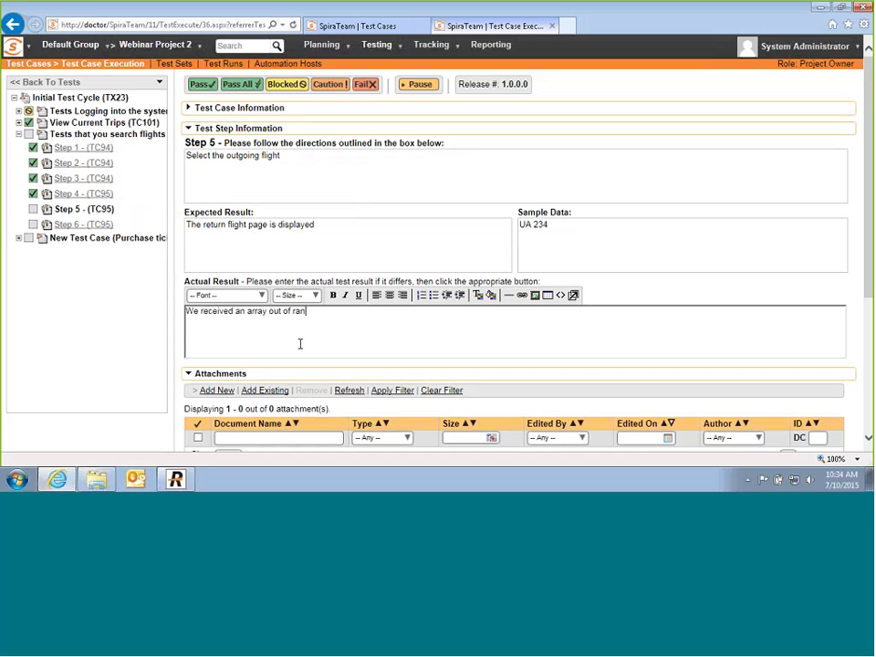
{"action": "type", "text": "ge system error, could not proceed"}
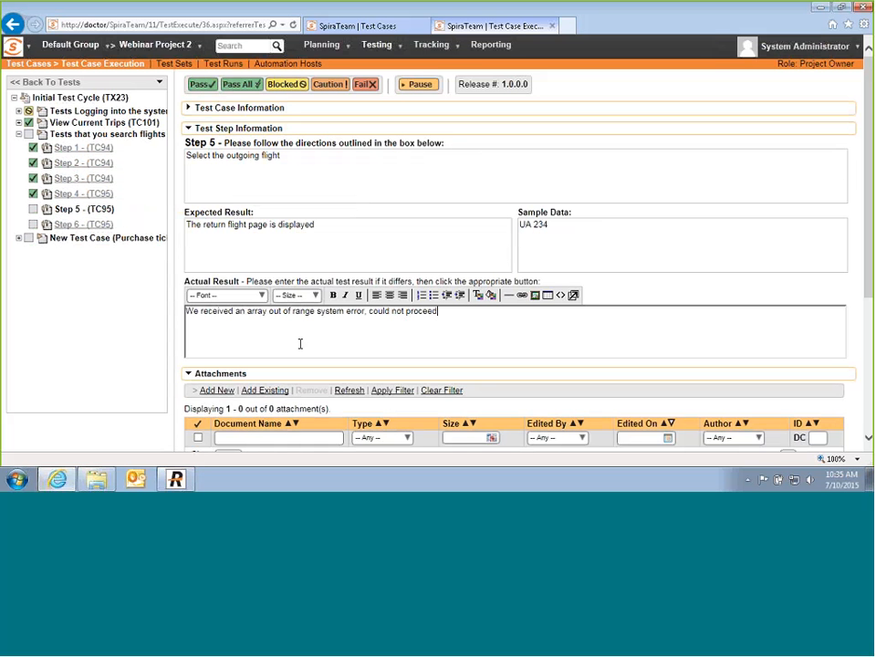
{"action": "type", "text": " any further."}
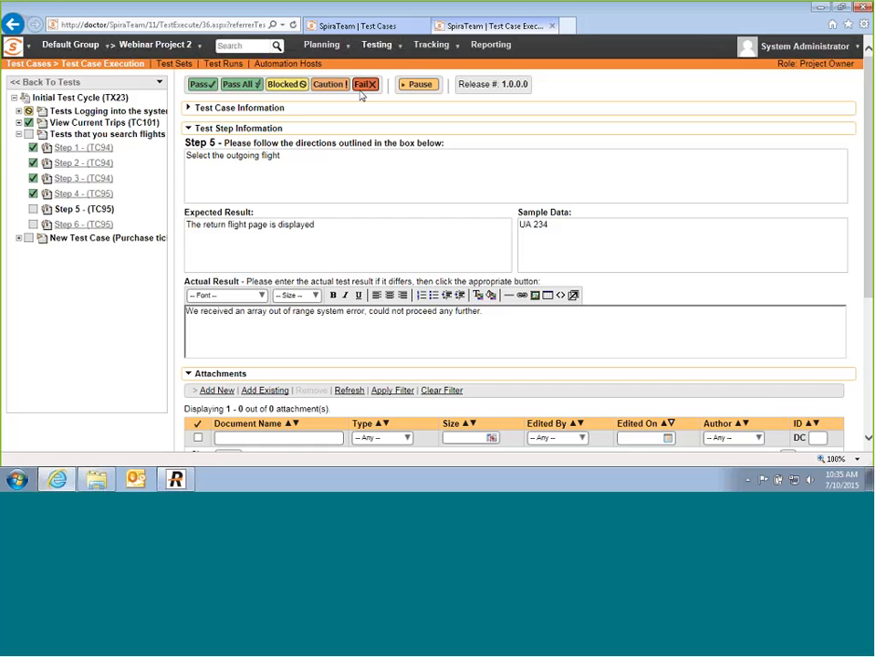
Step: Paste and upload Screenshot1.png to step 5 with the description 'screenshot of message'
{"action": "scroll", "coordinate": [361, 140], "scroll_direction": "down", "scroll_amount": 3}
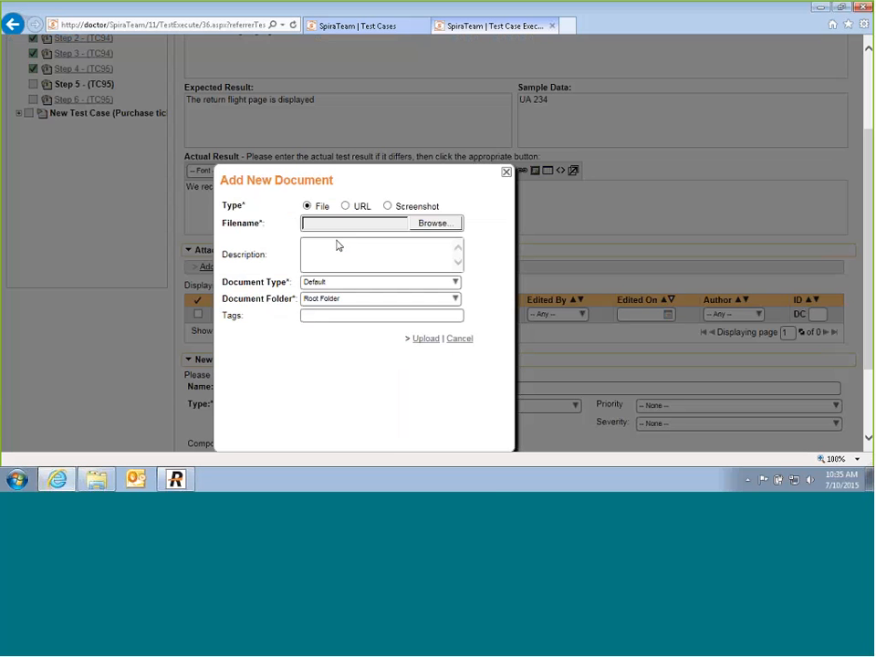
{"action": "left_click", "coordinate": [388, 206]}
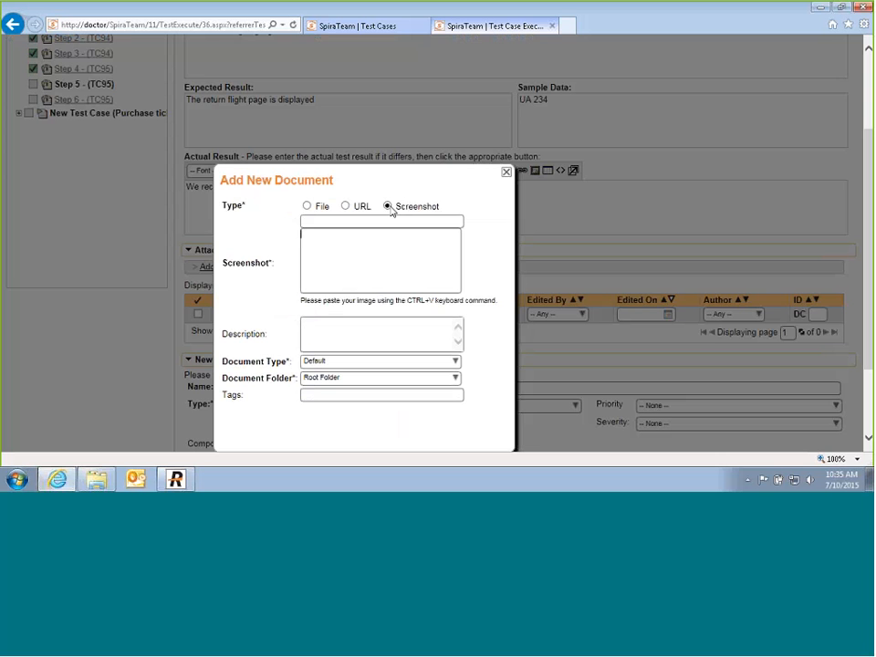
{"action": "left_click", "coordinate": [567, 26]}
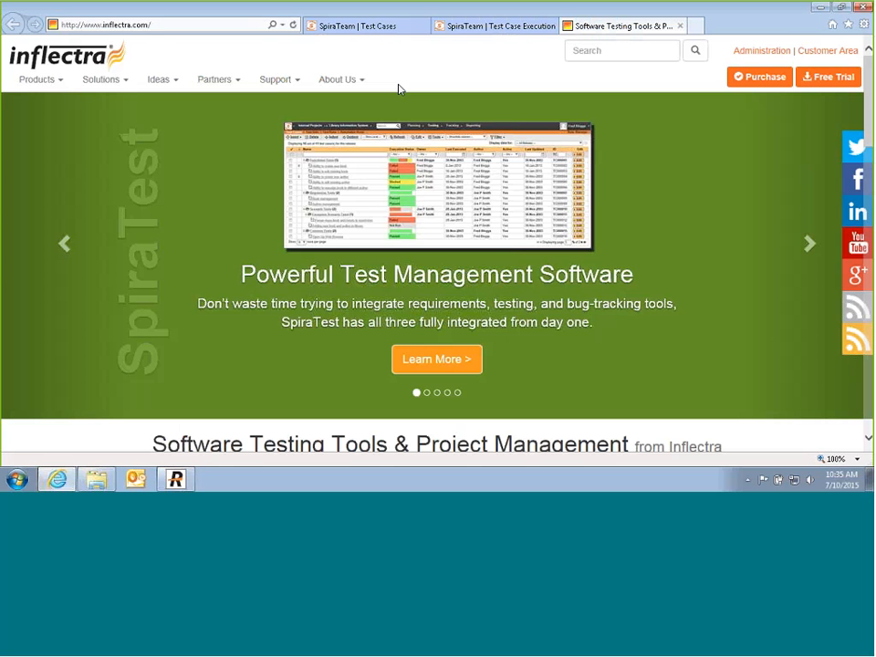
{"action": "left_click", "coordinate": [493, 26]}
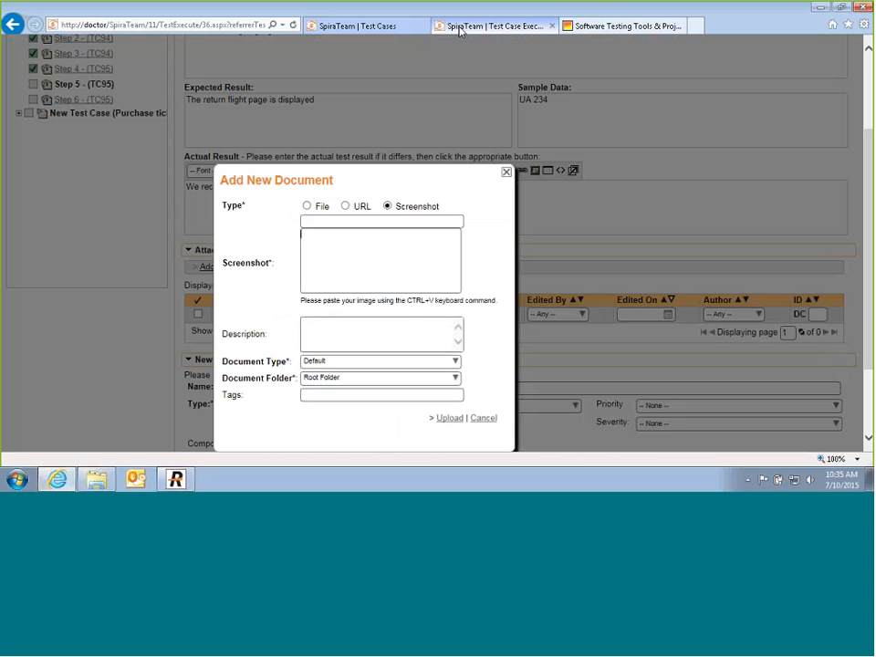
{"action": "key", "text": "ctrl+v"}
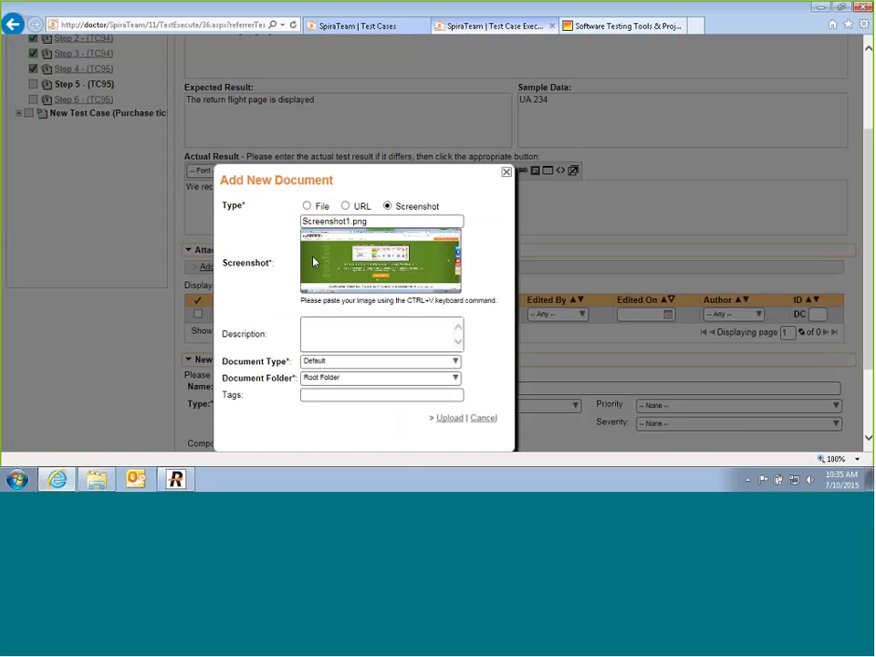
{"action": "left_click", "coordinate": [335, 331]}
{"action": "type", "text": "screenshot of message"}
{"action": "left_click", "coordinate": [449, 418]}
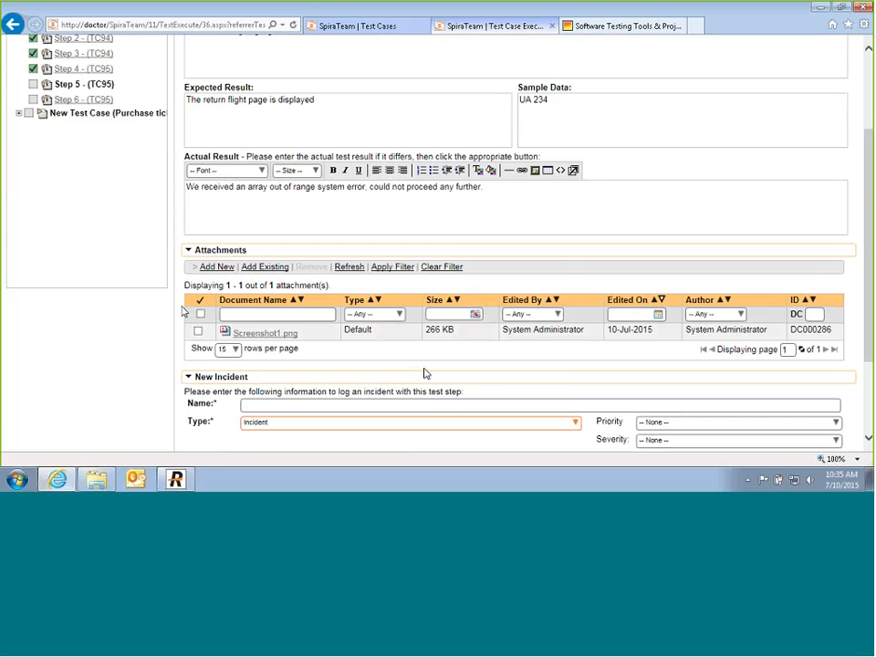
{"action": "mouse_move", "coordinate": [264, 333]}
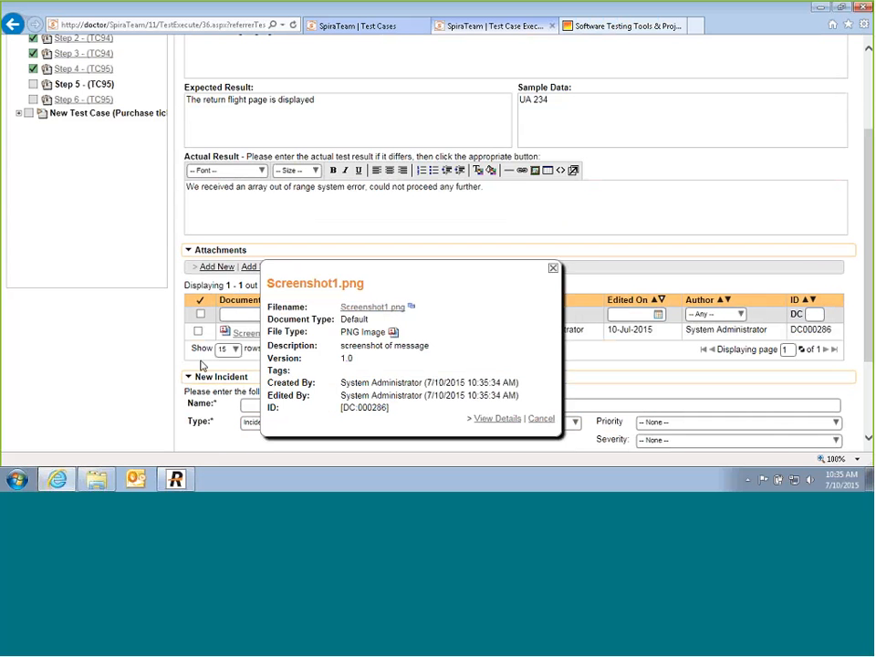
{"action": "left_click", "coordinate": [552, 270]}
{"action": "scroll", "coordinate": [547, 276], "scroll_direction": "down", "scroll_amount": 3}
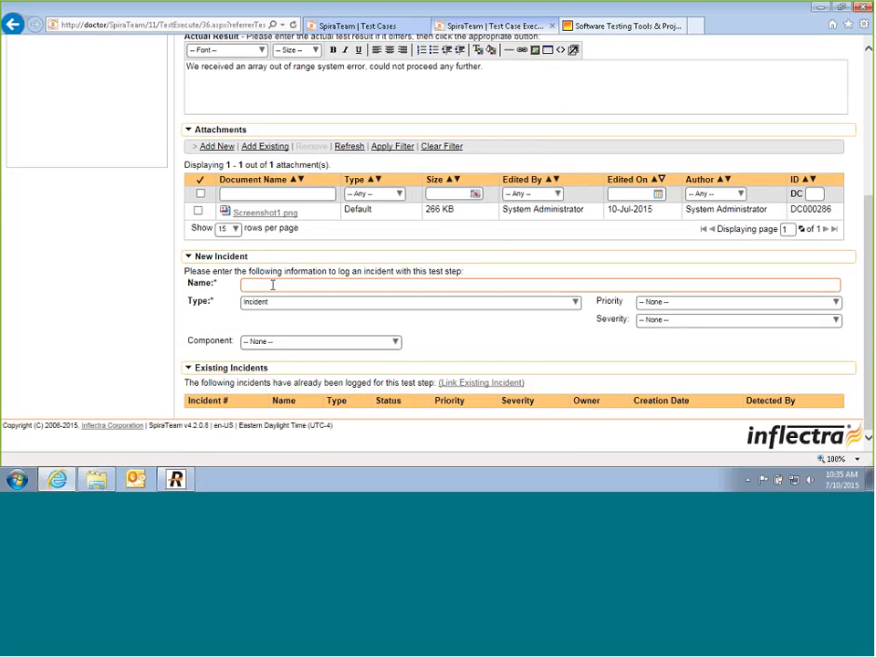
Step: Draft Bug incident 'Array out of bounds when booking return flights.' with 1 - Critical priority and severity
{"action": "left_click", "coordinate": [272, 286]}
{"action": "type", "text": "A"}
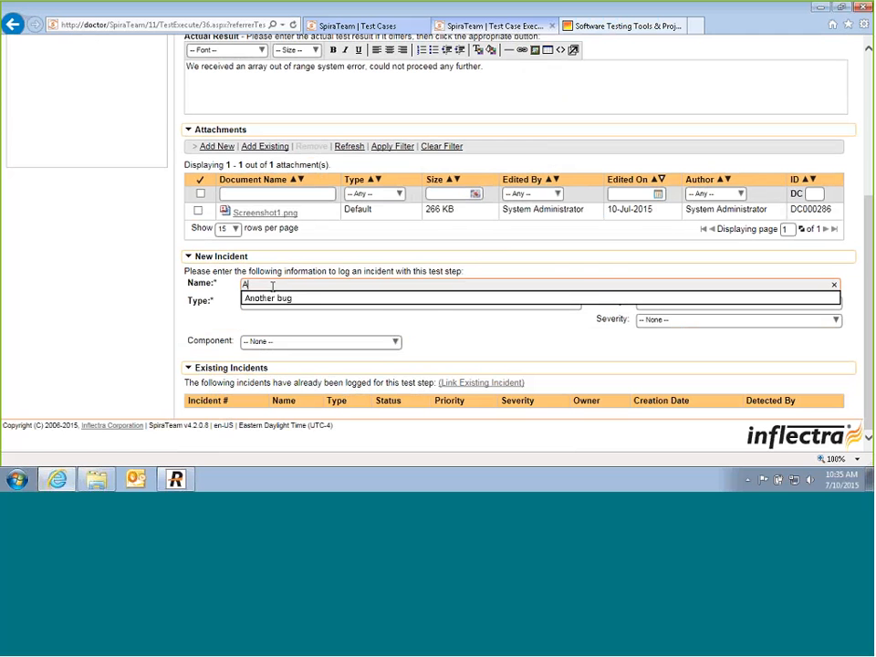
{"action": "type", "text": "rray out of"}
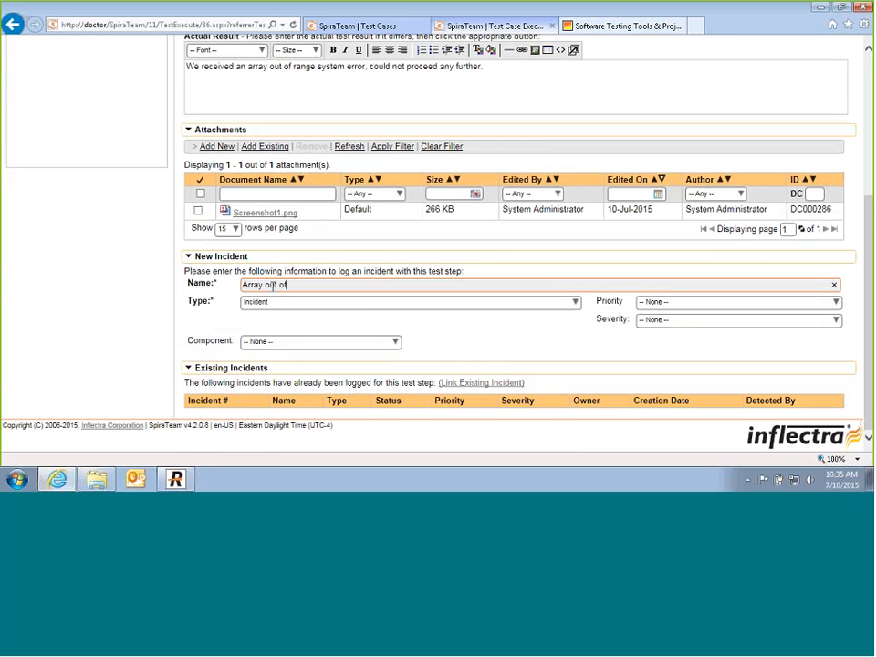
{"action": "type", "text": " bounds when booking return flights."}
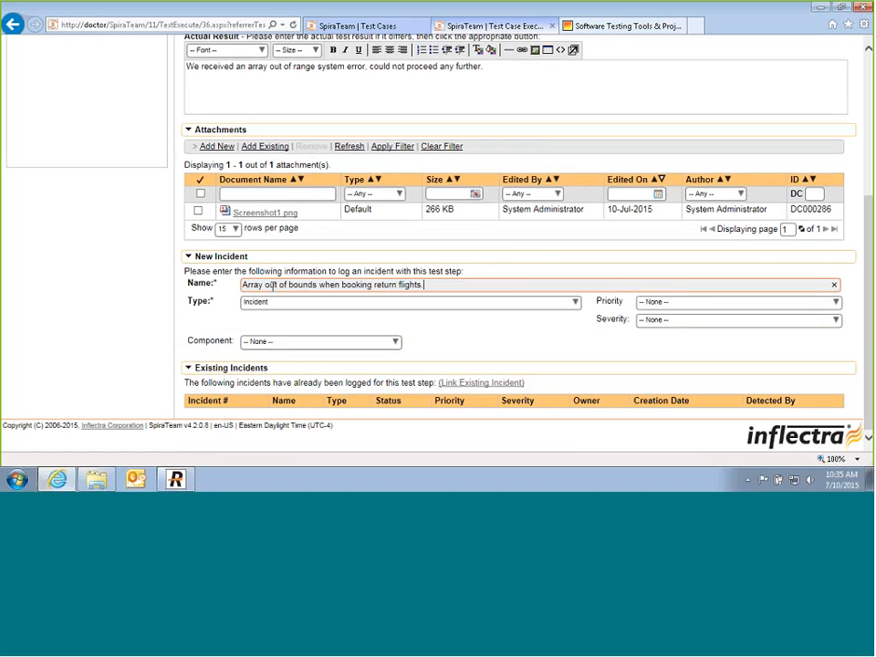
{"action": "left_click", "coordinate": [575, 302]}
{"action": "left_click", "coordinate": [314, 316]}
{"action": "left_click", "coordinate": [835, 301]}
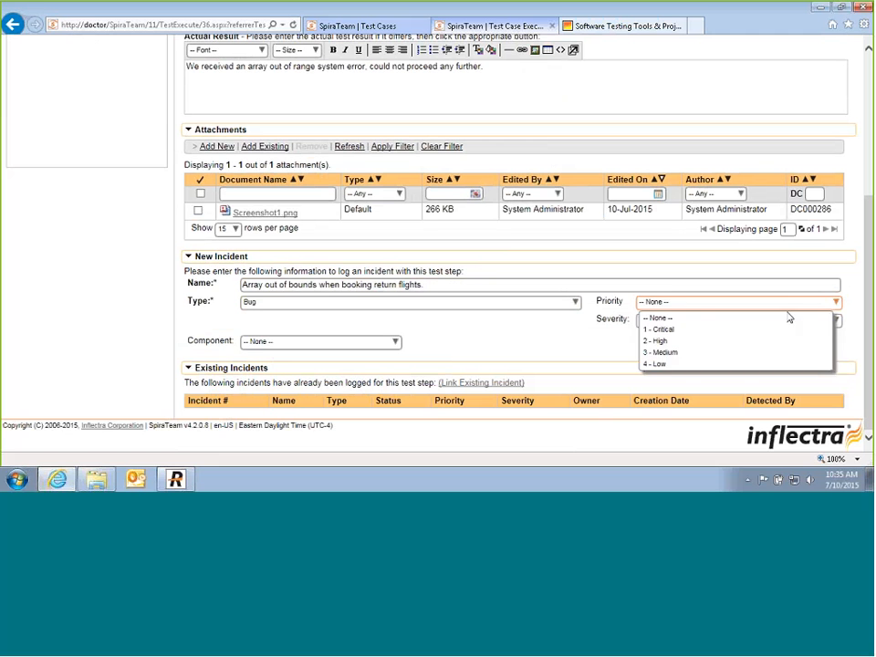
{"action": "left_click", "coordinate": [719, 328]}
{"action": "left_click", "coordinate": [833, 321]}
{"action": "left_click", "coordinate": [766, 346]}
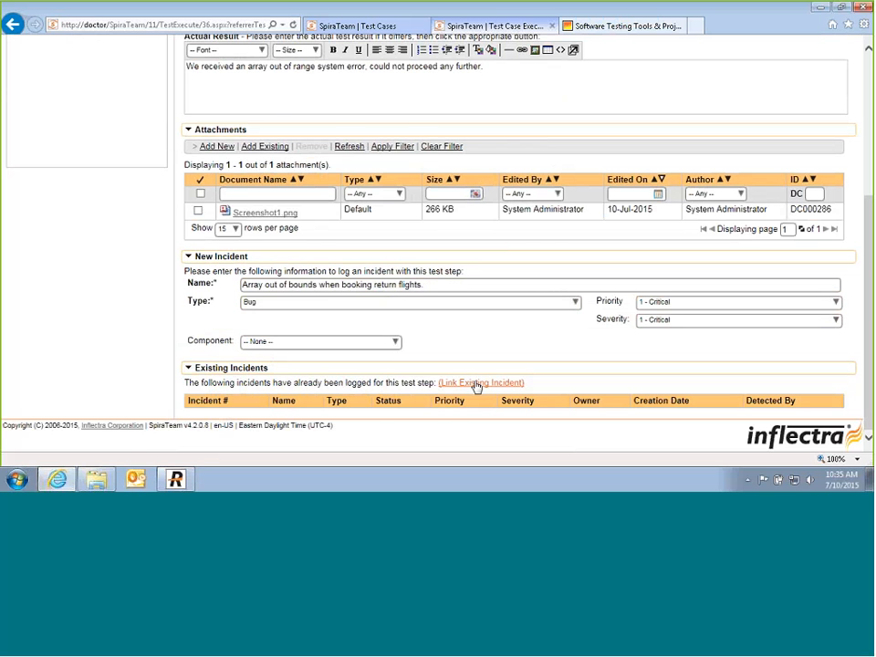
{"action": "scroll", "coordinate": [475, 386], "scroll_direction": "up", "scroll_amount": 3}
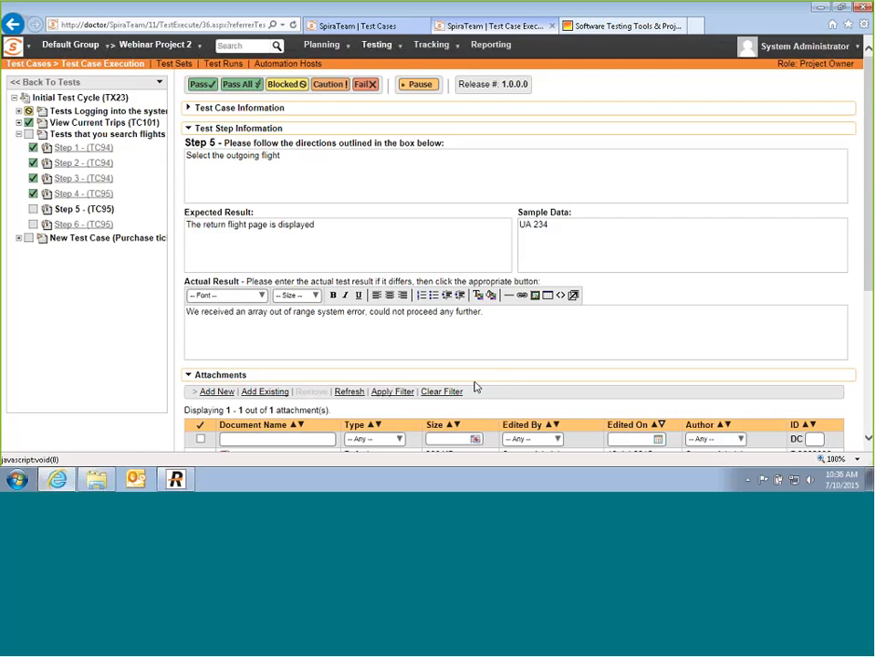
Step: Fail step 5 to log incident IN000094, then finish and confirm the test run
{"action": "left_click", "coordinate": [362, 85]}
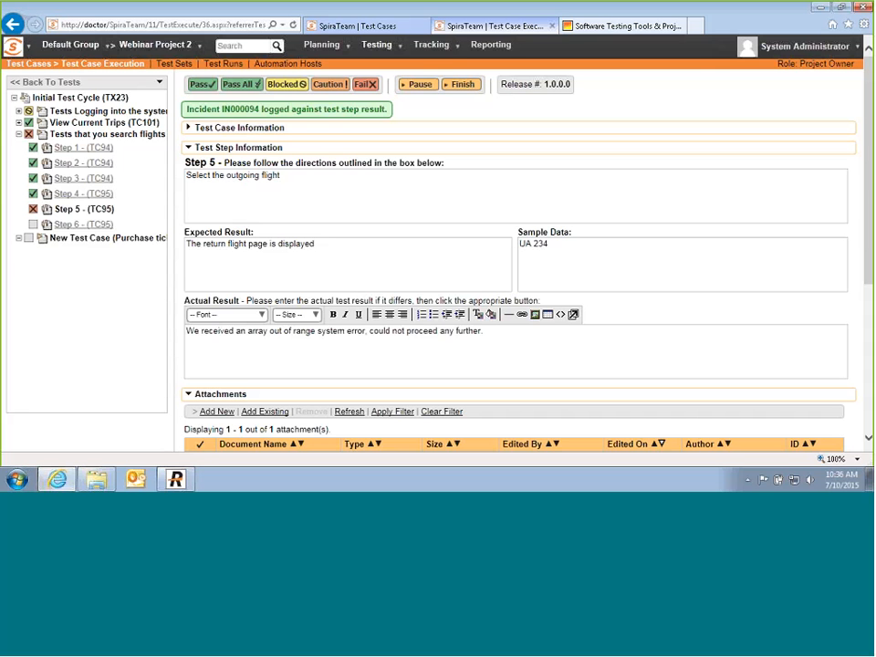
{"action": "left_click", "coordinate": [462, 84]}
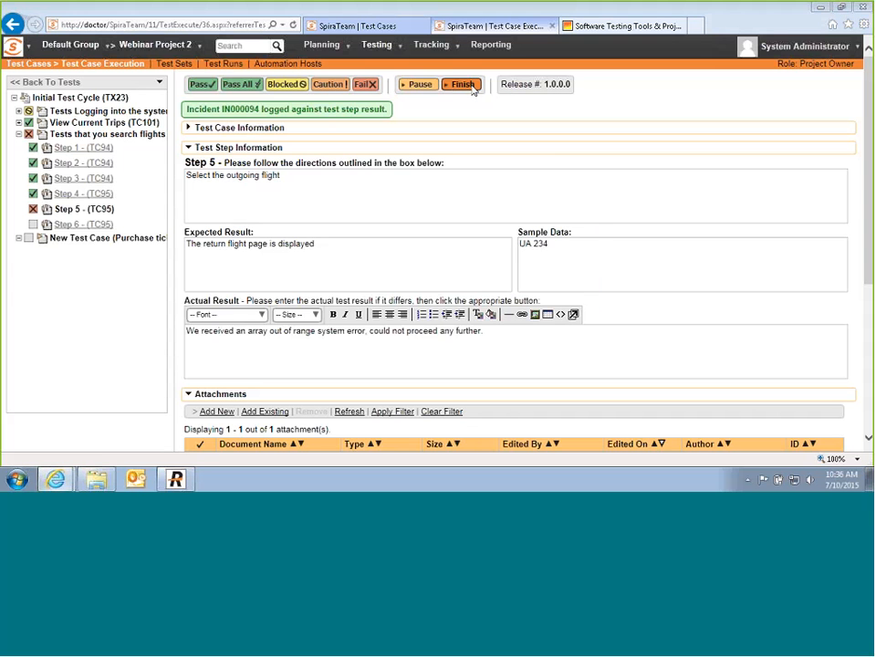
{"action": "left_click", "coordinate": [494, 286]}
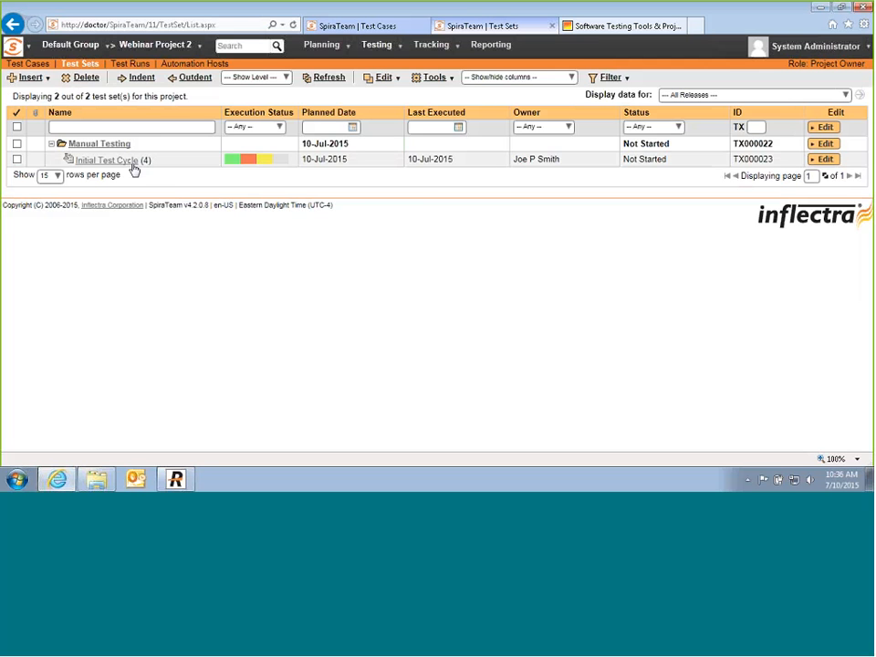
Step: Check Initial Test Cycle's case results, then view the Requirements list in a new tab
{"action": "mouse_move", "coordinate": [272, 161]}
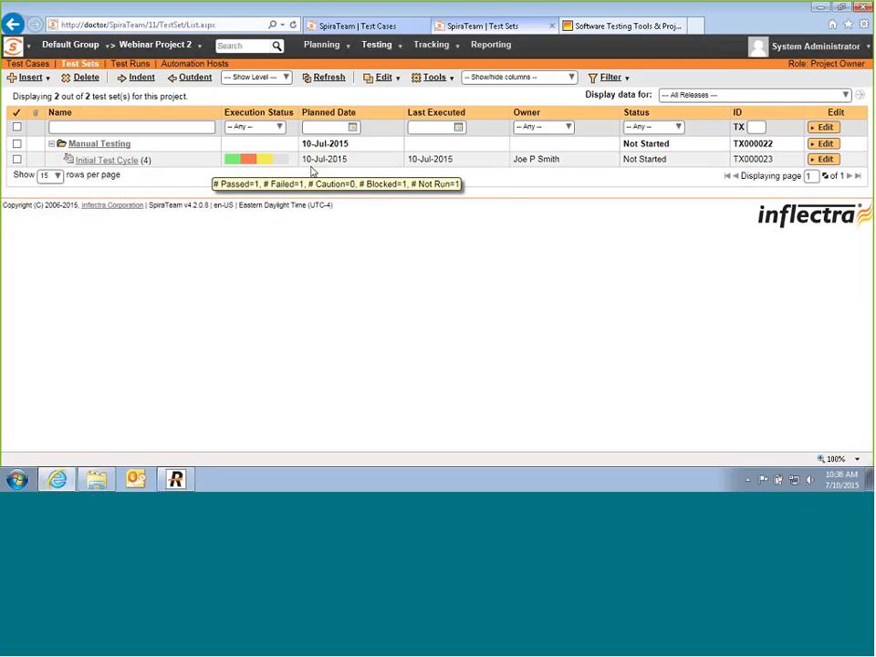
{"action": "left_click", "coordinate": [118, 166]}
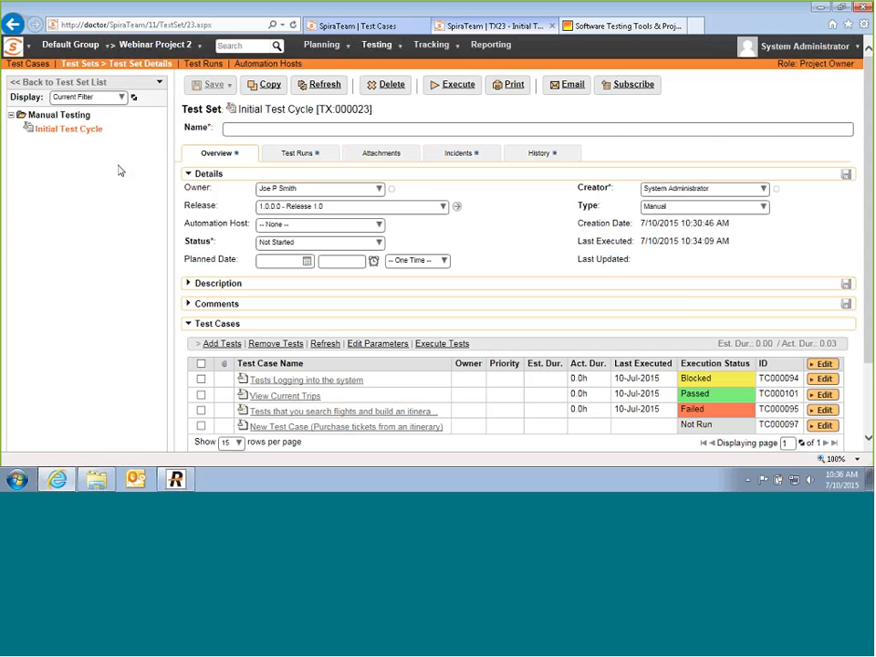
{"action": "middle_click", "coordinate": [322, 48]}
{"action": "left_click", "coordinate": [588, 27]}
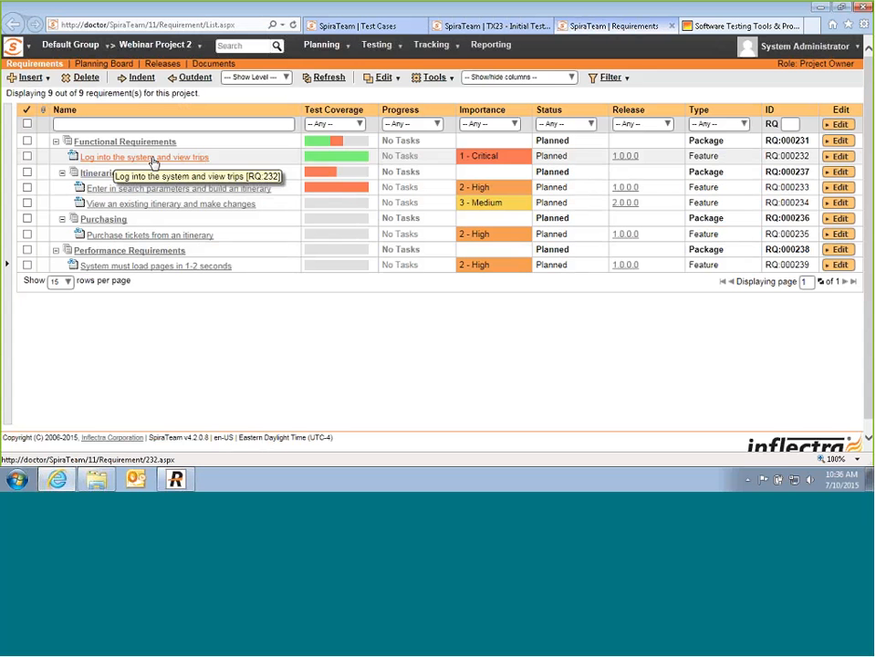
Step: Open the Test Runs list to see the three runs' Failed, Passed and Blocked statuses
{"action": "mouse_move", "coordinate": [376, 47]}
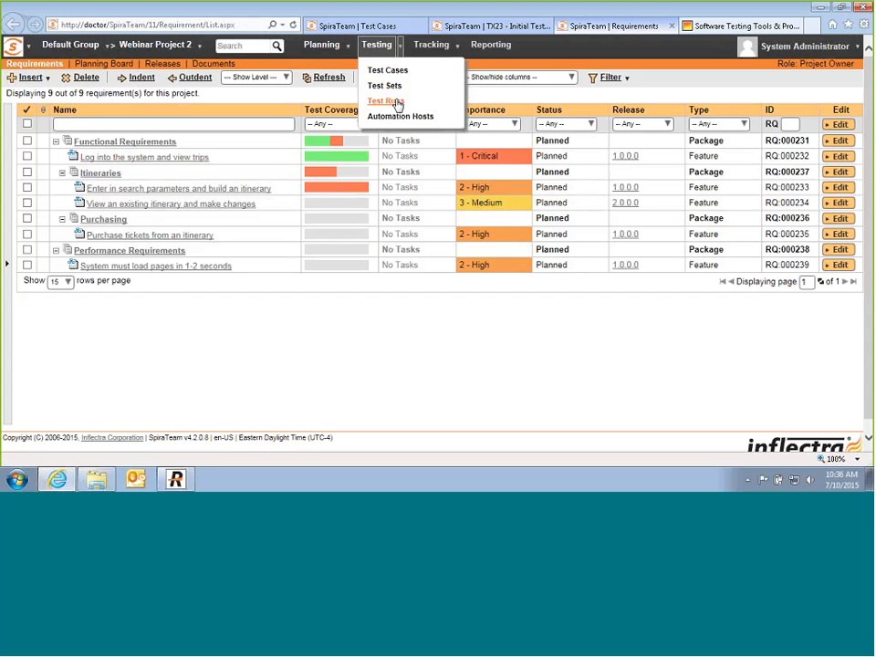
{"action": "left_click", "coordinate": [397, 102]}
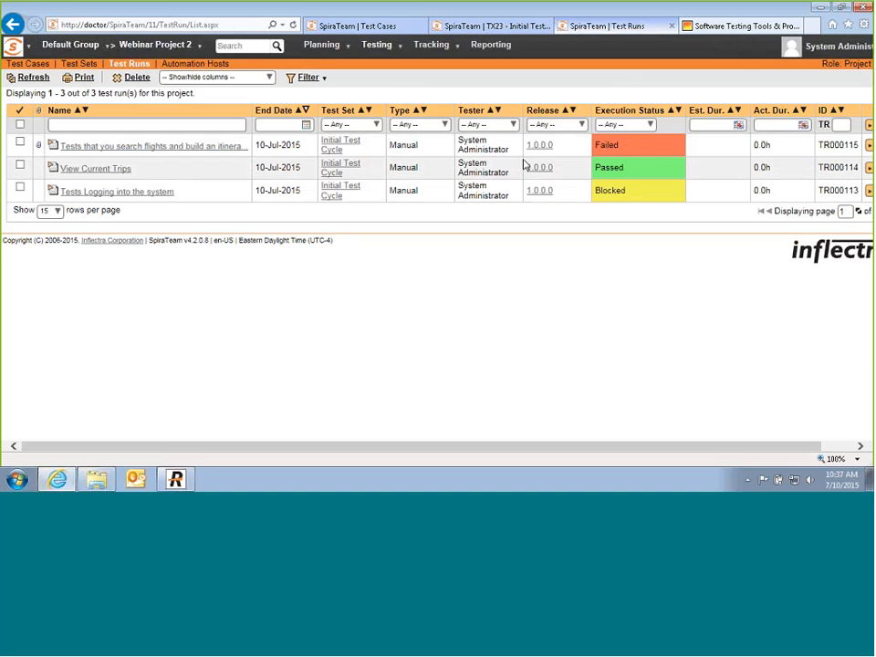
Step: Open the failed flight-search test run and check the incidents logged against its failed step
{"action": "left_click", "coordinate": [186, 150]}
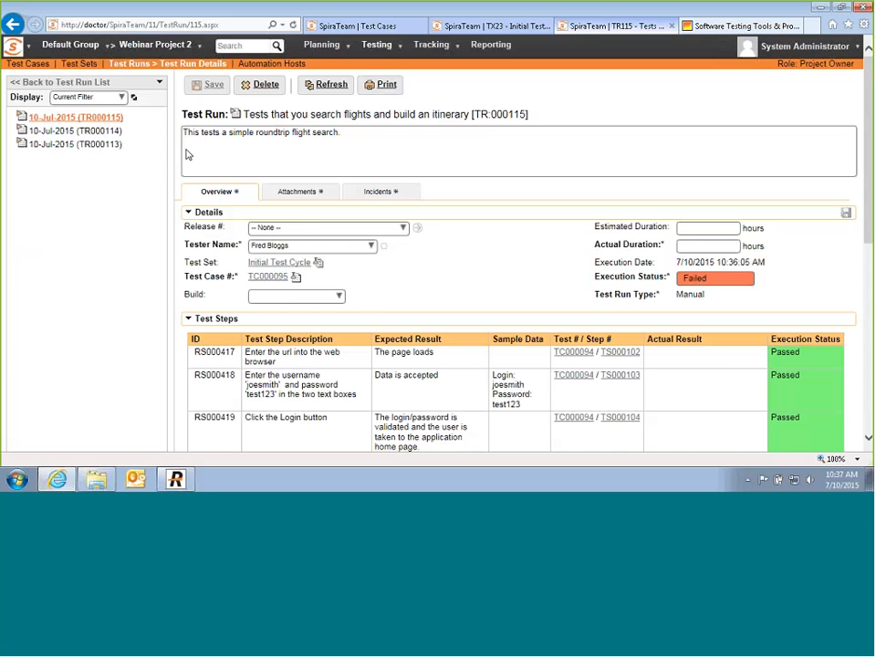
{"action": "scroll", "coordinate": [810, 301], "scroll_direction": "down", "scroll_amount": 3}
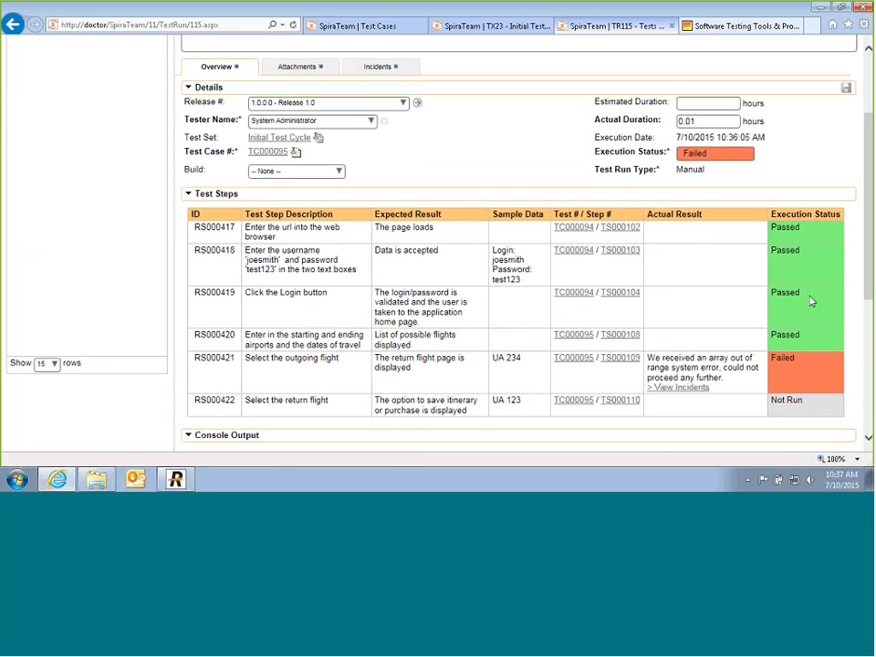
{"action": "left_click", "coordinate": [663, 390]}
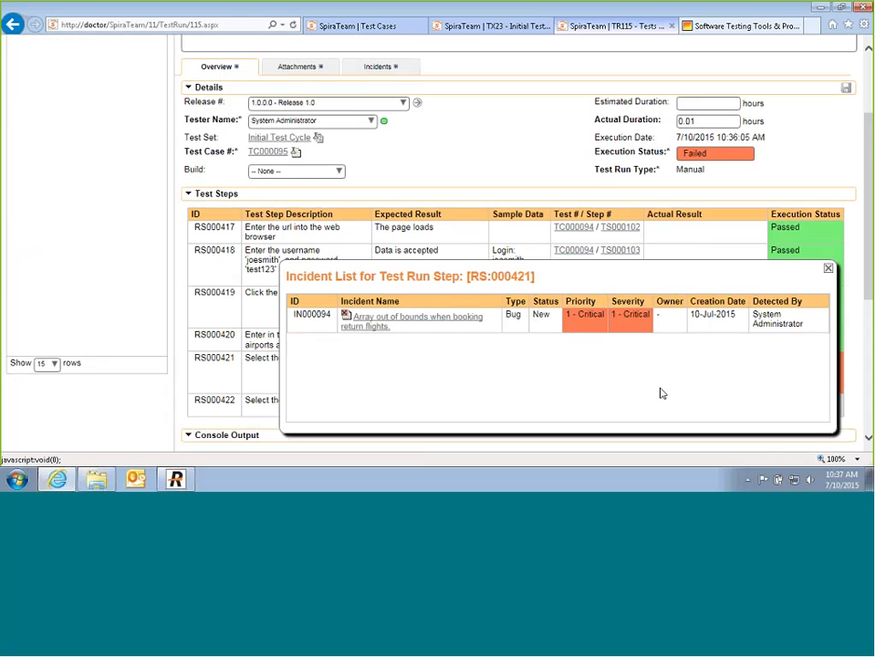
{"action": "left_click", "coordinate": [828, 269]}
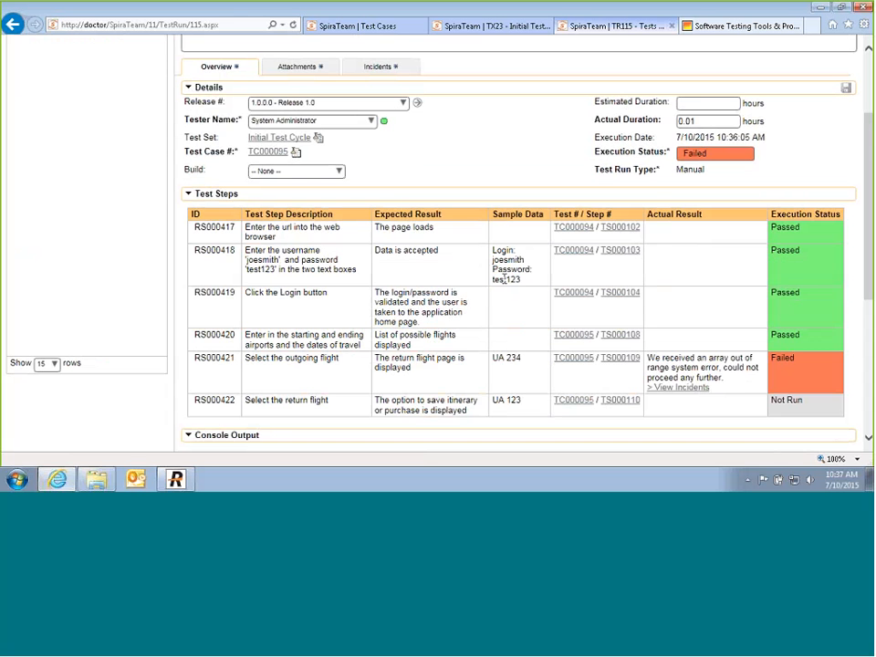
{"action": "scroll", "coordinate": [481, 305], "scroll_direction": "up", "scroll_amount": 3}
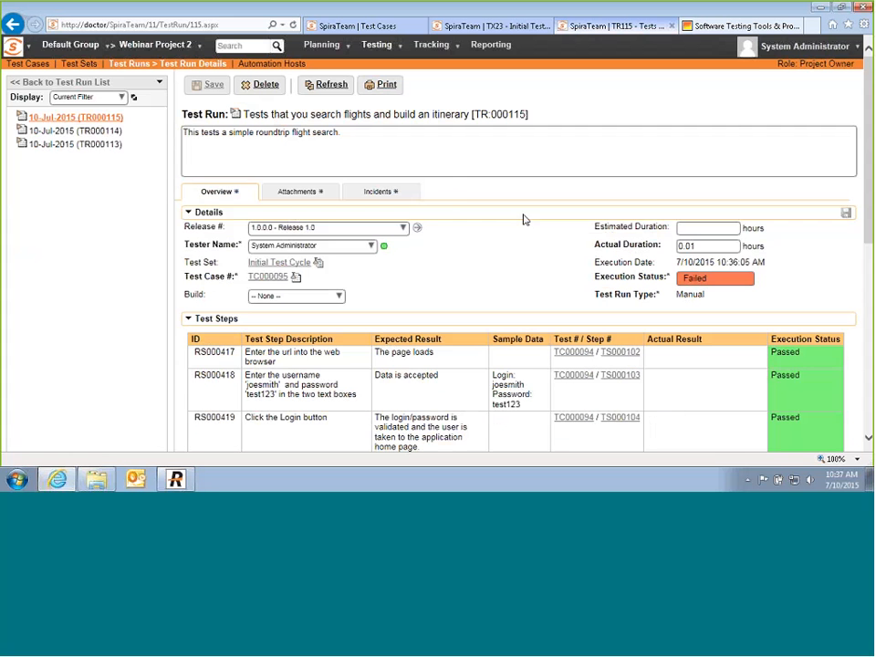
Step: Review the run's linked incident and Screenshot1.png attachment, then open the array-out-of-bounds incident
{"action": "left_click", "coordinate": [405, 196]}
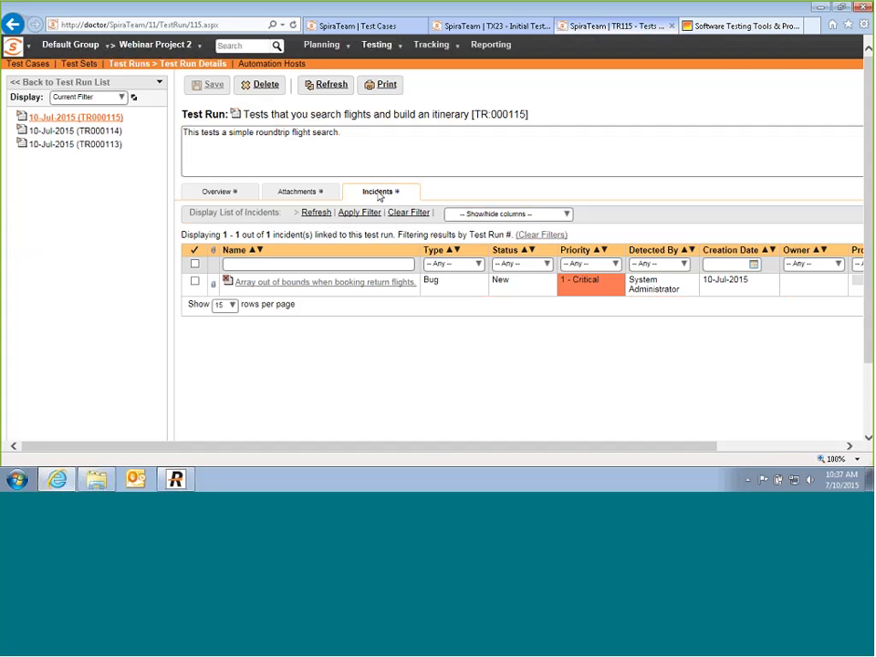
{"action": "left_click", "coordinate": [294, 194]}
{"action": "left_click", "coordinate": [263, 279]}
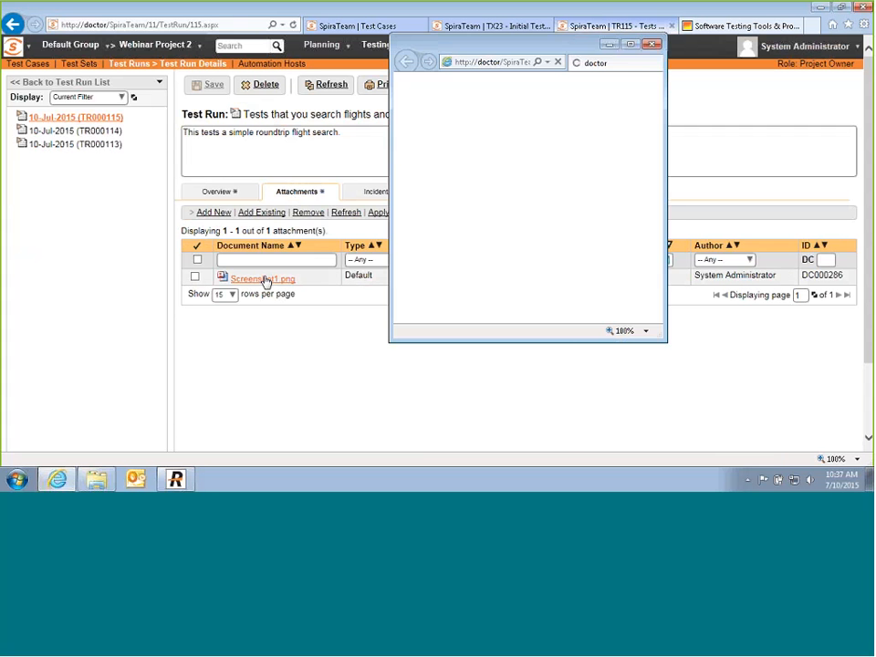
{"action": "left_click", "coordinate": [652, 44]}
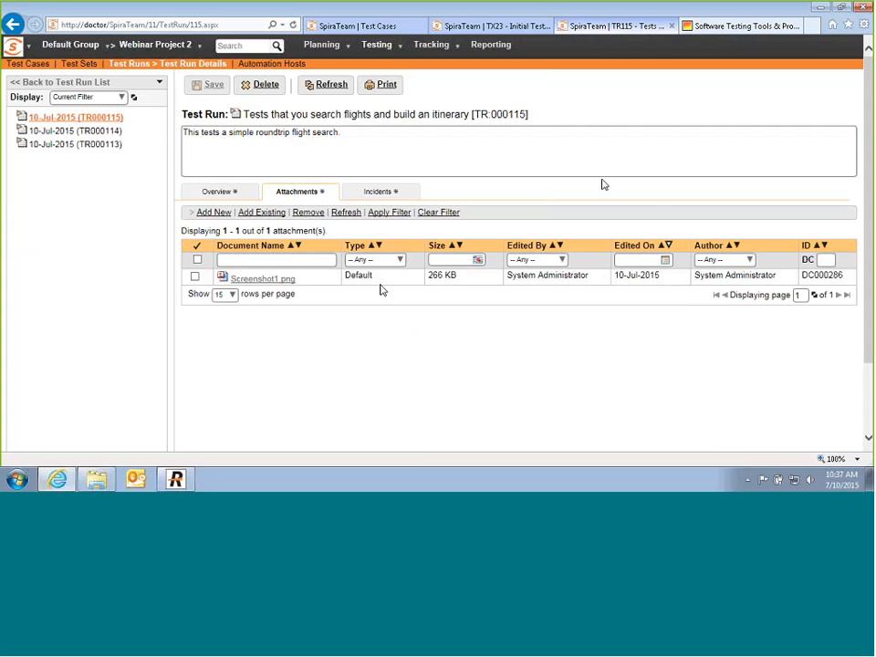
{"action": "left_click", "coordinate": [376, 192]}
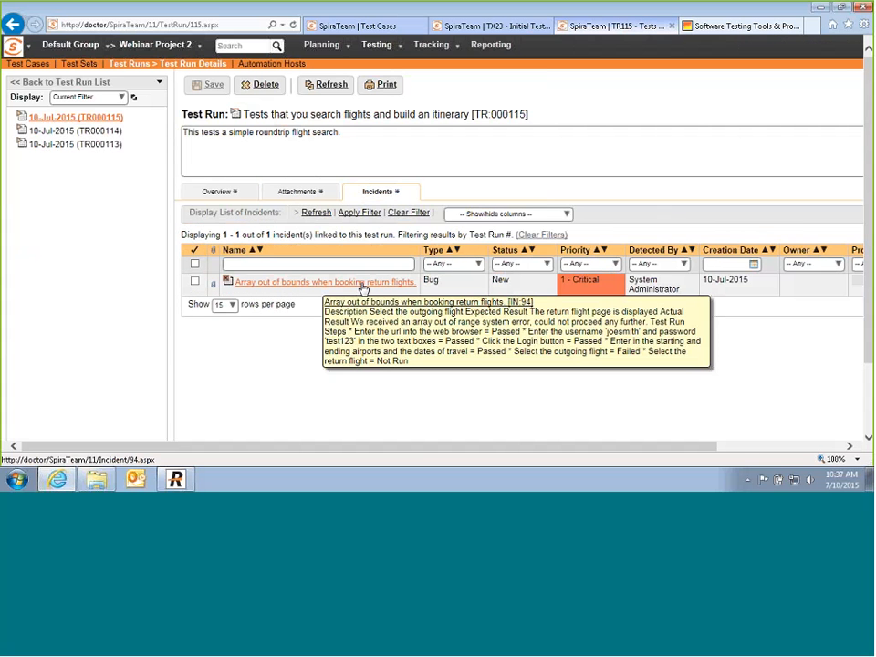
{"action": "left_click", "coordinate": [364, 283]}
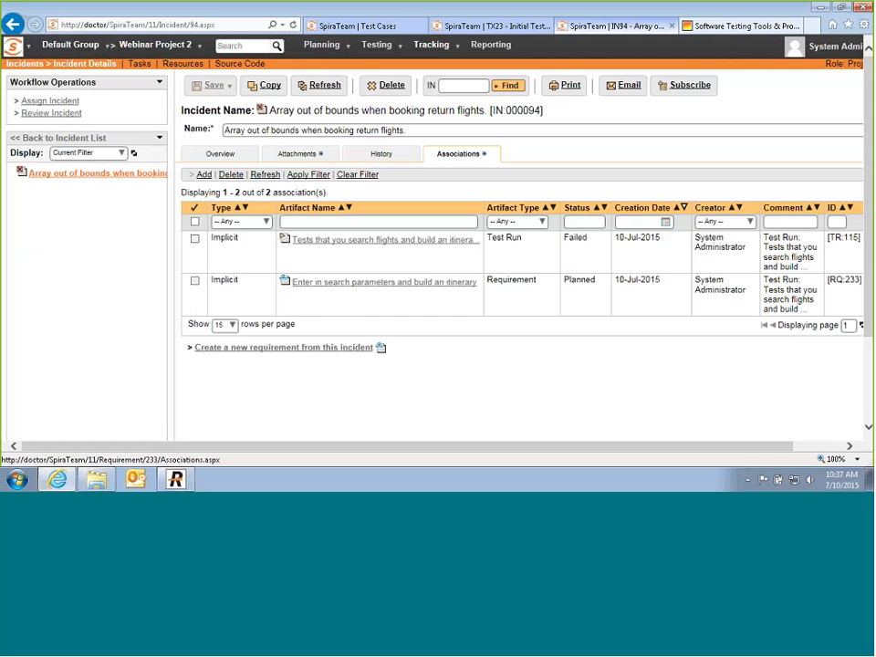
Step: Review incident IN:000094's attachments and its links to run TR:115 and requirement RQ:233, then return to overview
{"action": "left_click", "coordinate": [214, 154]}
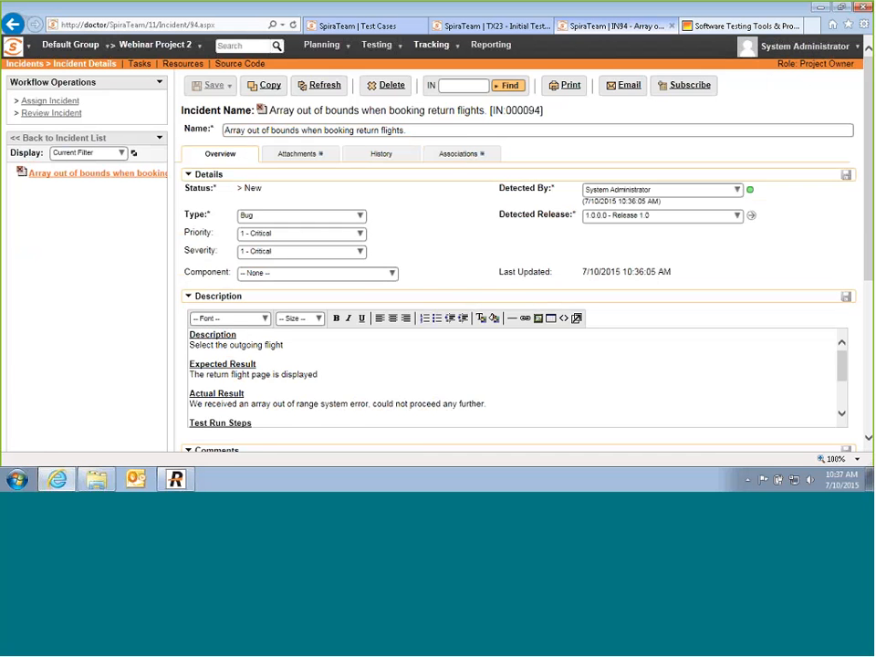
{"action": "scroll", "coordinate": [259, 378], "scroll_direction": "down", "scroll_amount": 1}
{"action": "scroll", "coordinate": [259, 378], "scroll_direction": "down", "scroll_amount": 5}
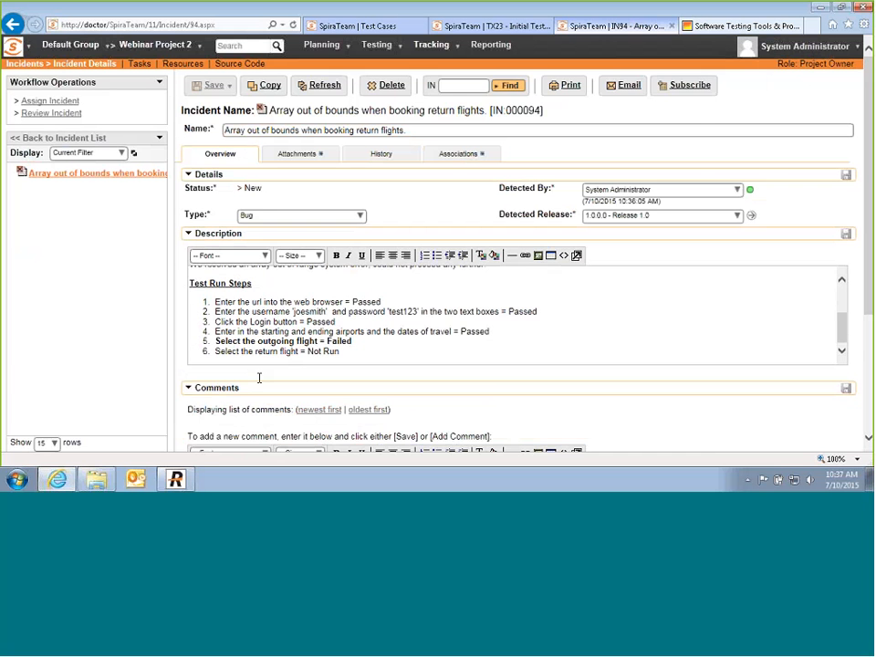
{"action": "scroll", "coordinate": [261, 383], "scroll_direction": "up", "scroll_amount": 3}
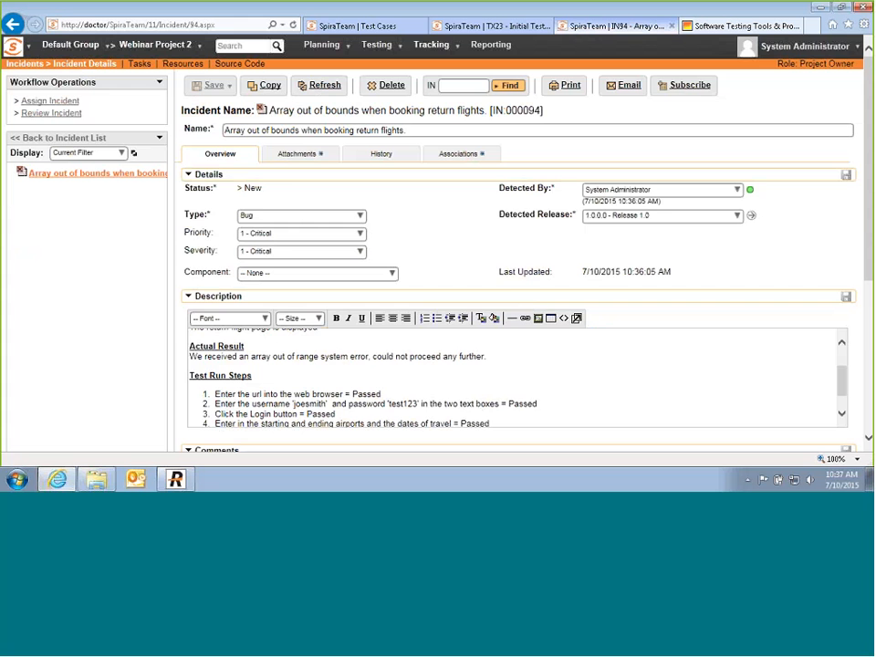
{"action": "left_click", "coordinate": [299, 159]}
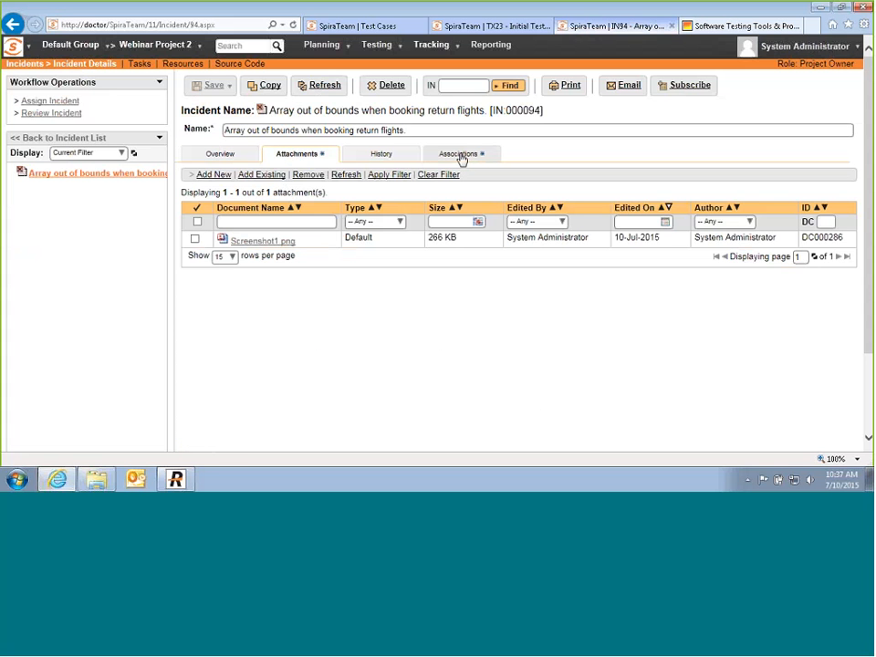
{"action": "left_click", "coordinate": [461, 155]}
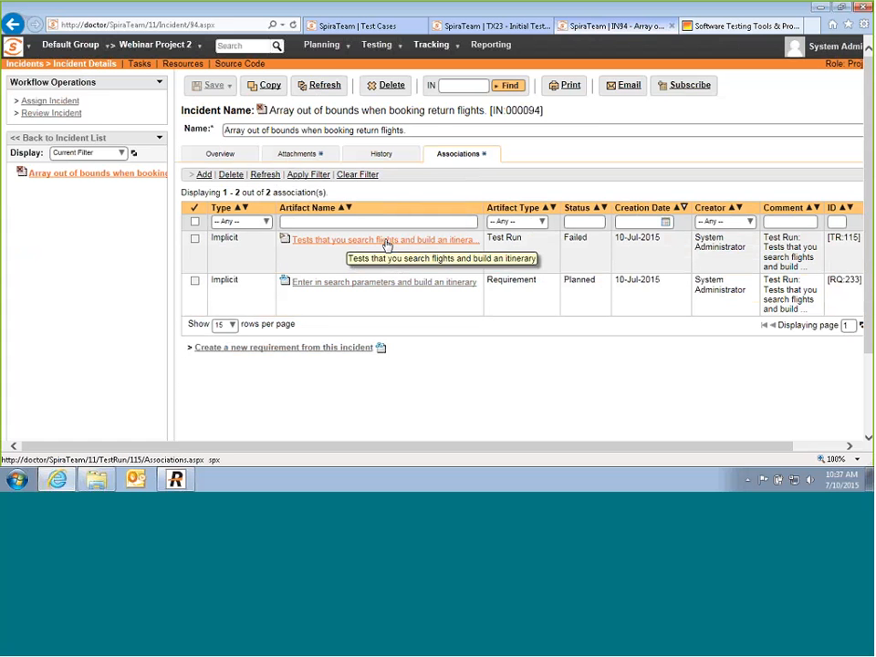
{"action": "left_click", "coordinate": [227, 160]}
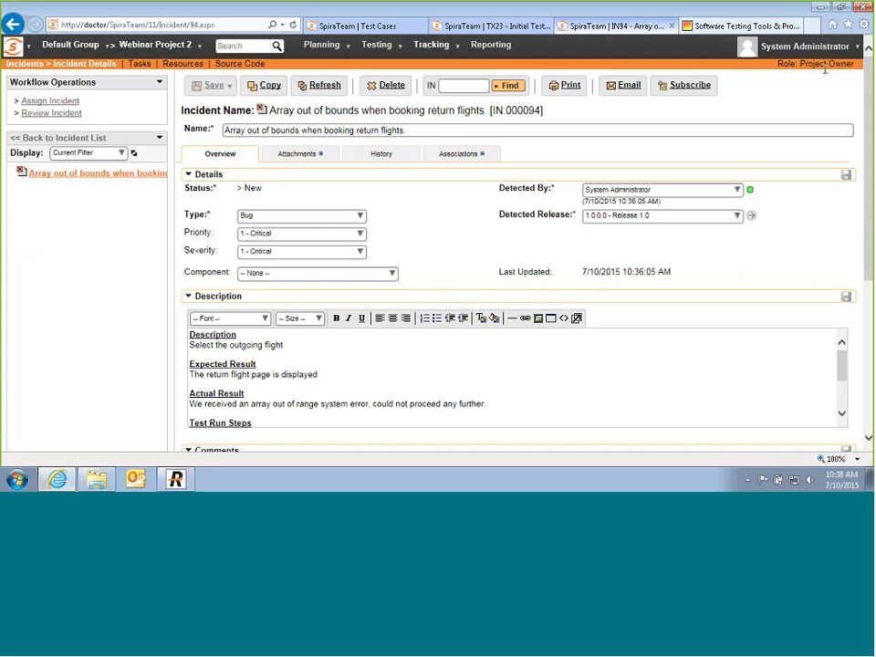
Step: Assign incident IN:000094 to an owner with Resolved Release 1.0.0.0 - Release 1.0
{"action": "left_click", "coordinate": [45, 100]}
{"action": "left_click", "coordinate": [390, 269]}
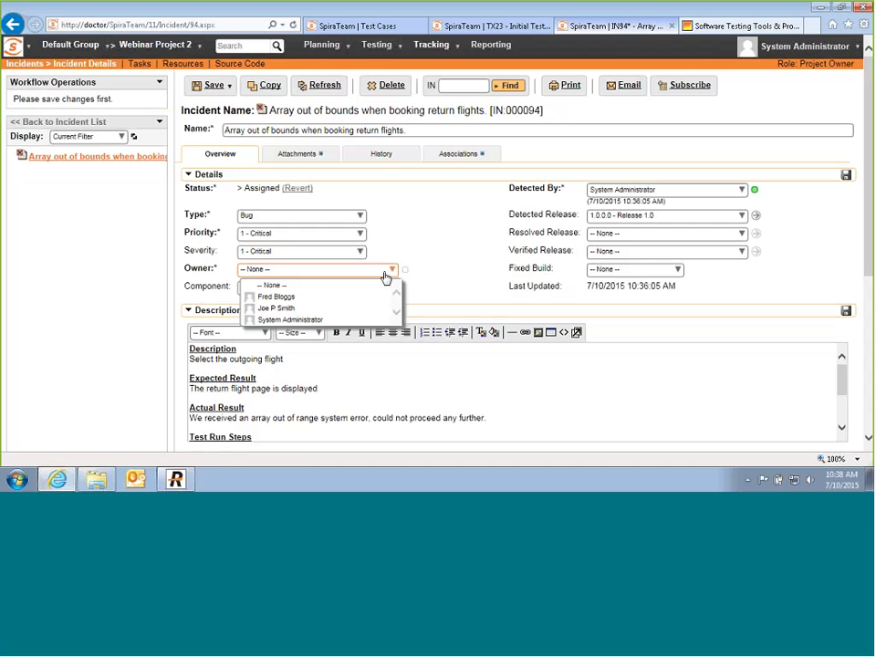
{"action": "left_click", "coordinate": [309, 300]}
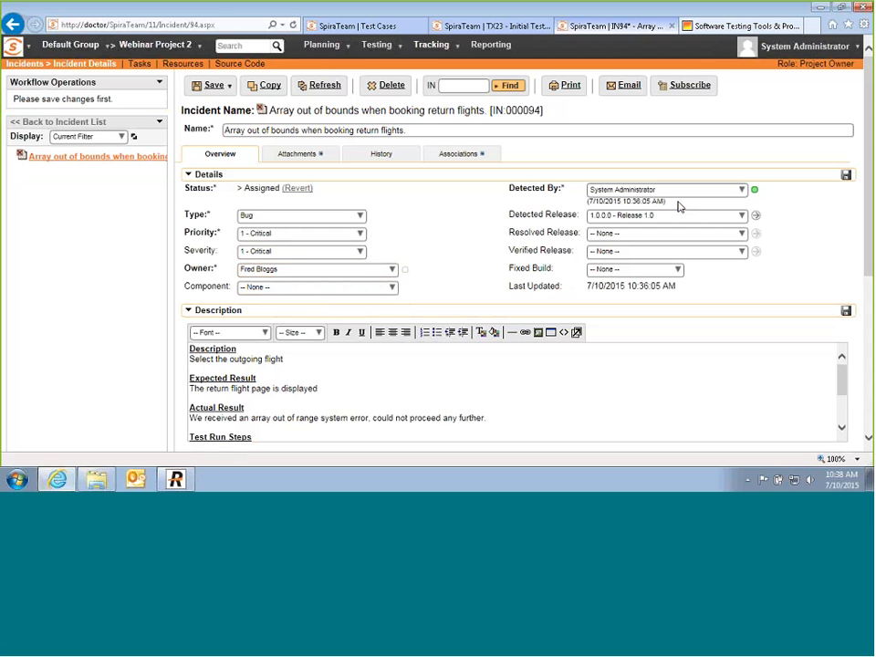
{"action": "left_click", "coordinate": [741, 233]}
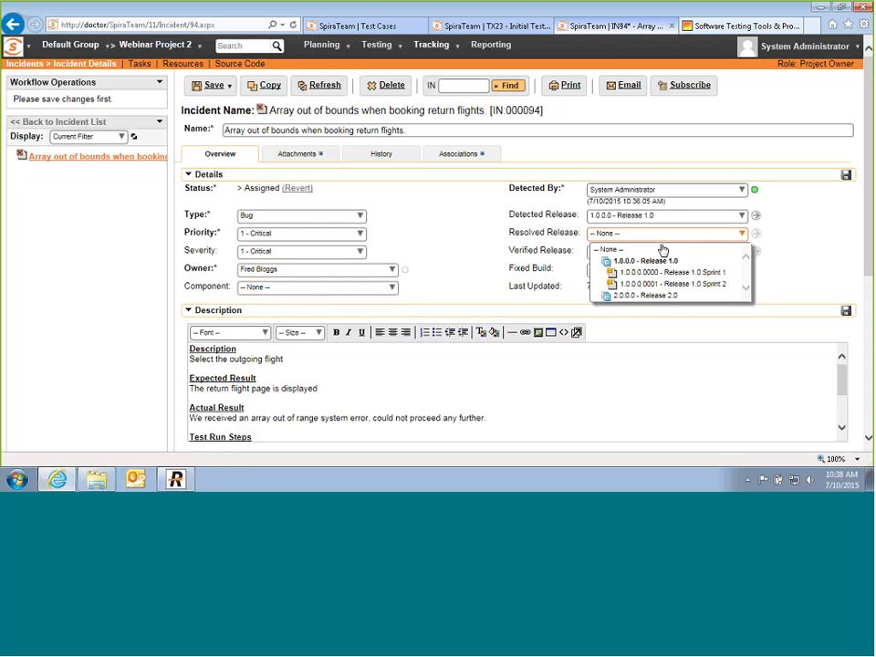
{"action": "left_click", "coordinate": [721, 261]}
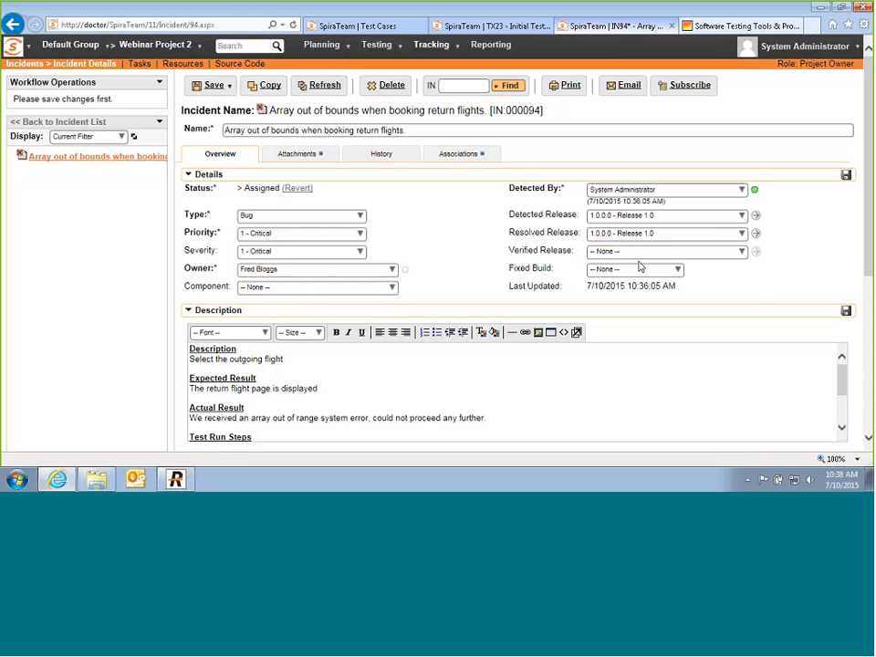
{"action": "left_click", "coordinate": [741, 215]}
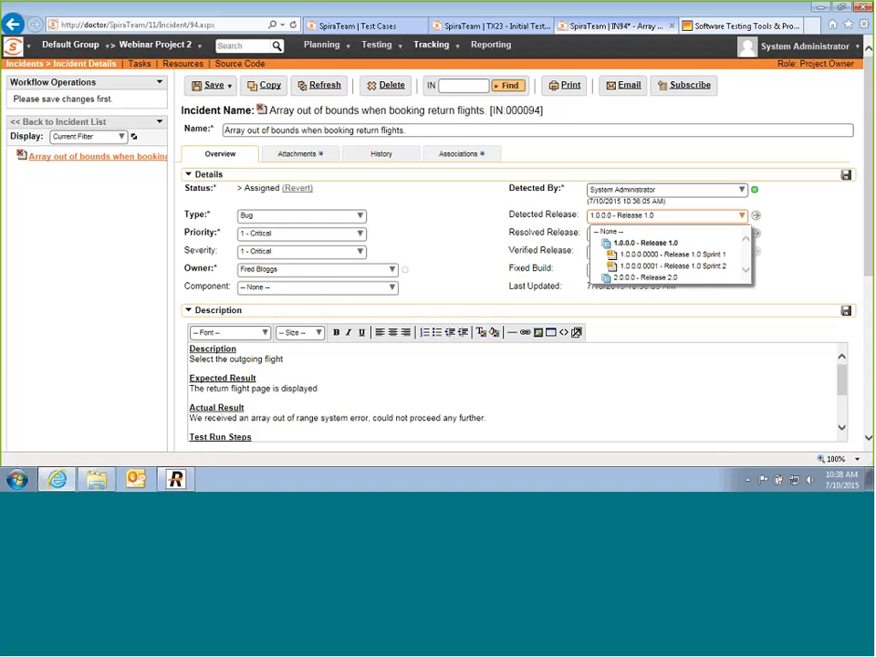
{"action": "left_click", "coordinate": [788, 248]}
{"action": "scroll", "coordinate": [428, 284], "scroll_direction": "down", "scroll_amount": 3}
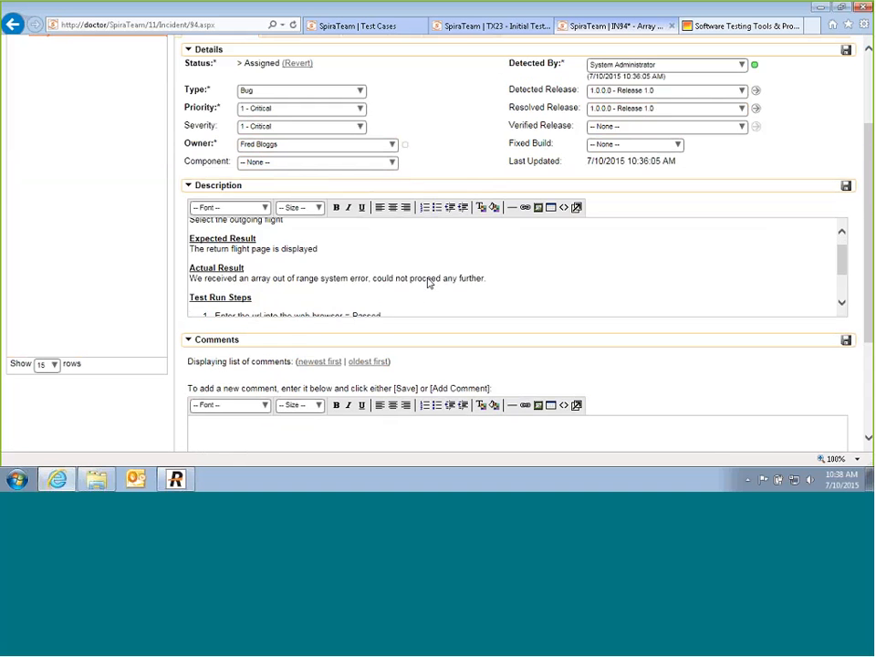
{"action": "scroll", "coordinate": [428, 284], "scroll_direction": "down", "scroll_amount": 4}
{"action": "left_click", "coordinate": [325, 298]}
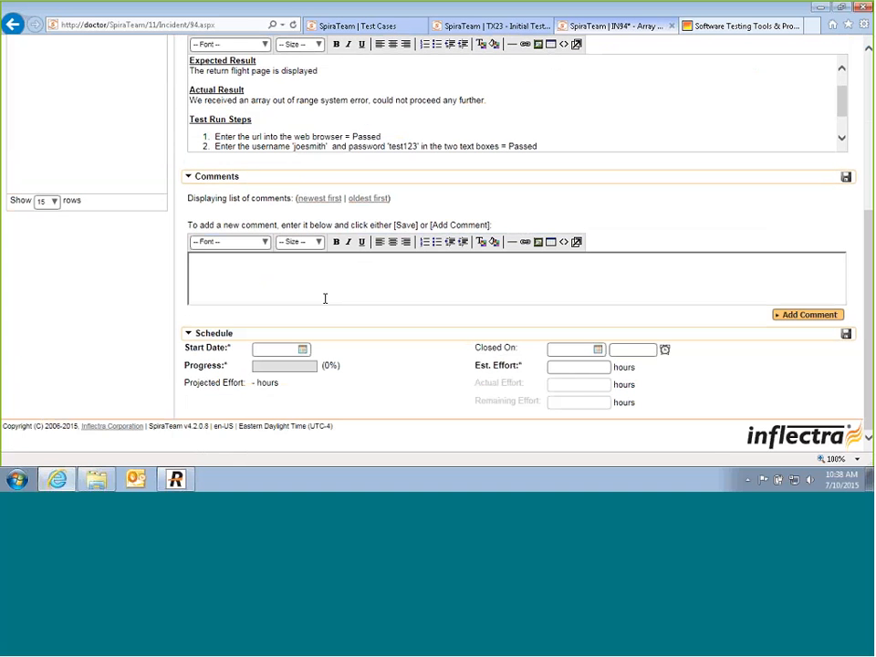
Step: Comment to the owner that this is a showstopper for the v1.0 release needing an ASAP fix
{"action": "type", "text": "Hi Fred, "}
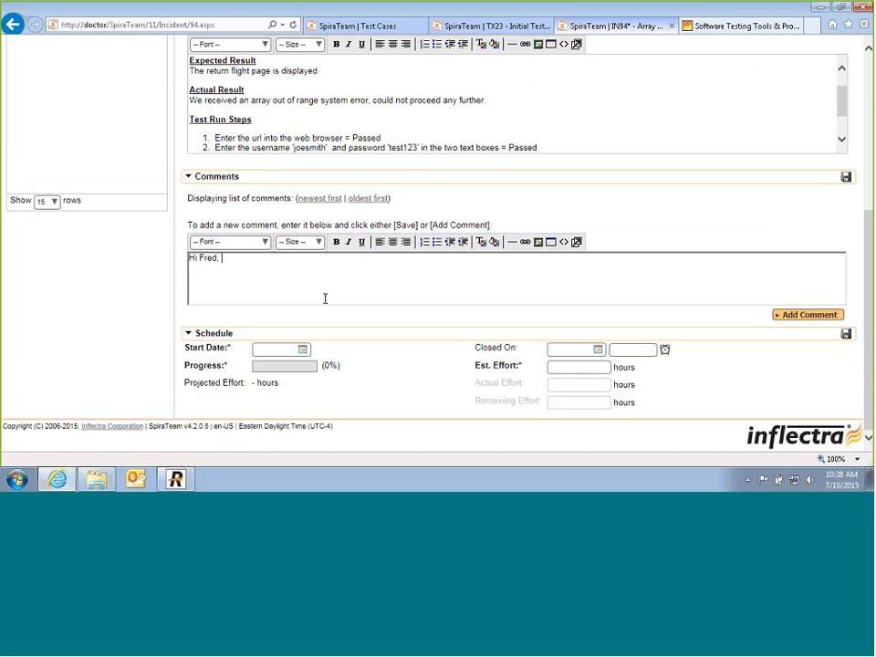
{"action": "type", "text": "this needs to be fixed ASAP be"}
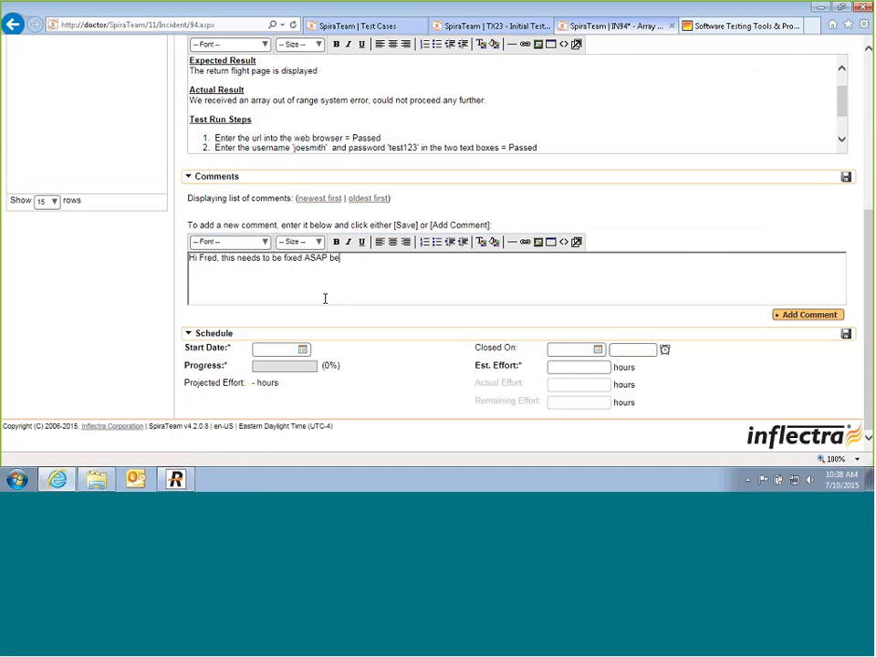
{"action": "type", "text": "cas"}
{"action": "key", "text": "BackSpace"}
{"action": "type", "text": "use it's a showstopper"}
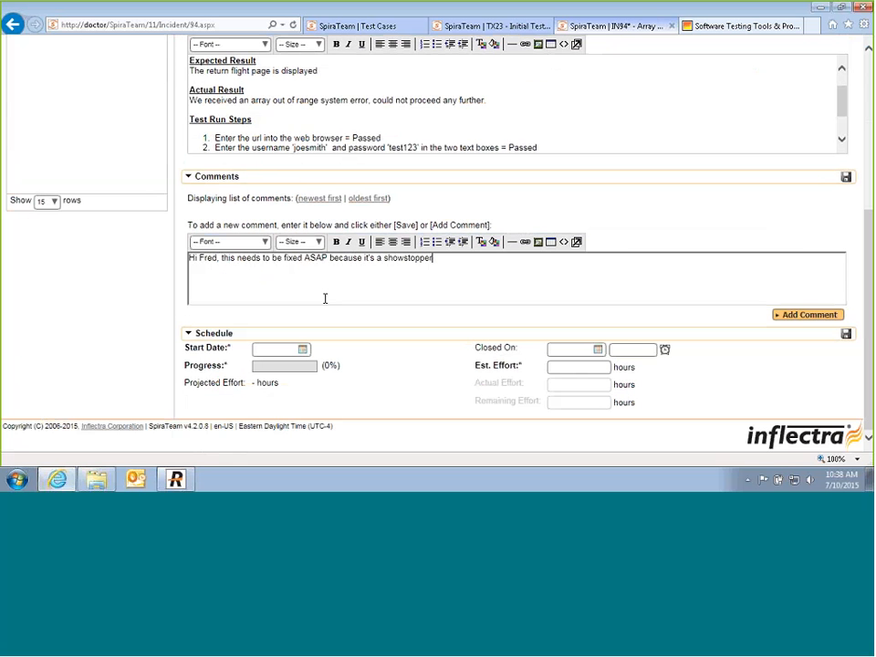
{"action": "type", "text": " for v1.0 release."}
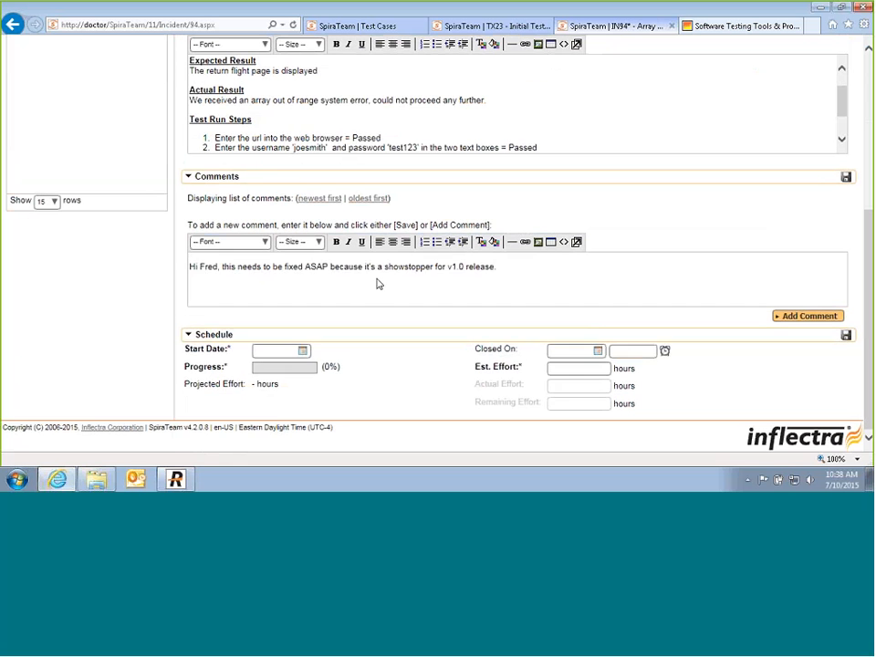
{"action": "key", "text": "ctrl+s"}
Step: Set start date 07/13/2015 and estimated effort 5 hours, then save the incident
{"action": "left_click", "coordinate": [302, 379]}
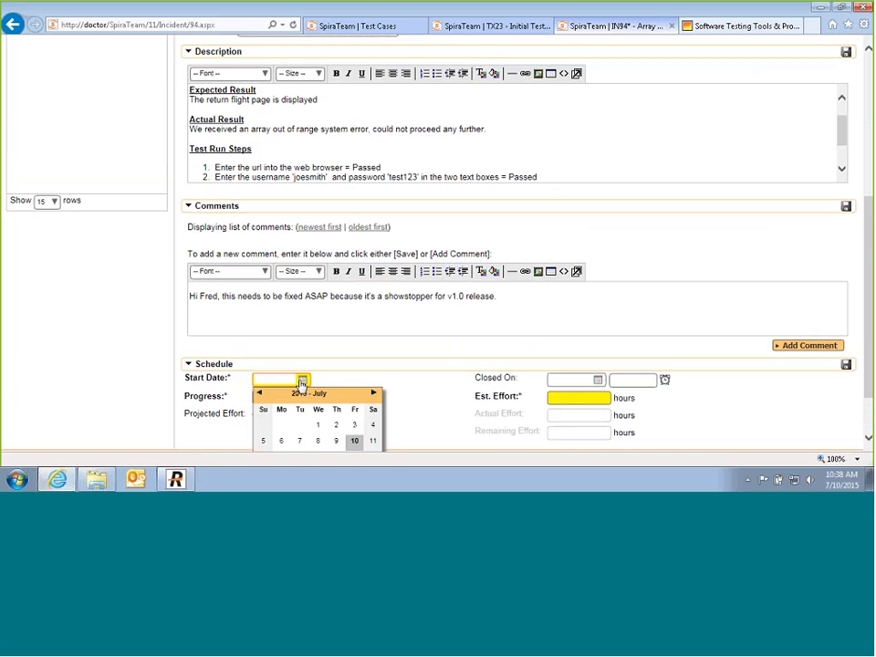
{"action": "left_click", "coordinate": [281, 390]}
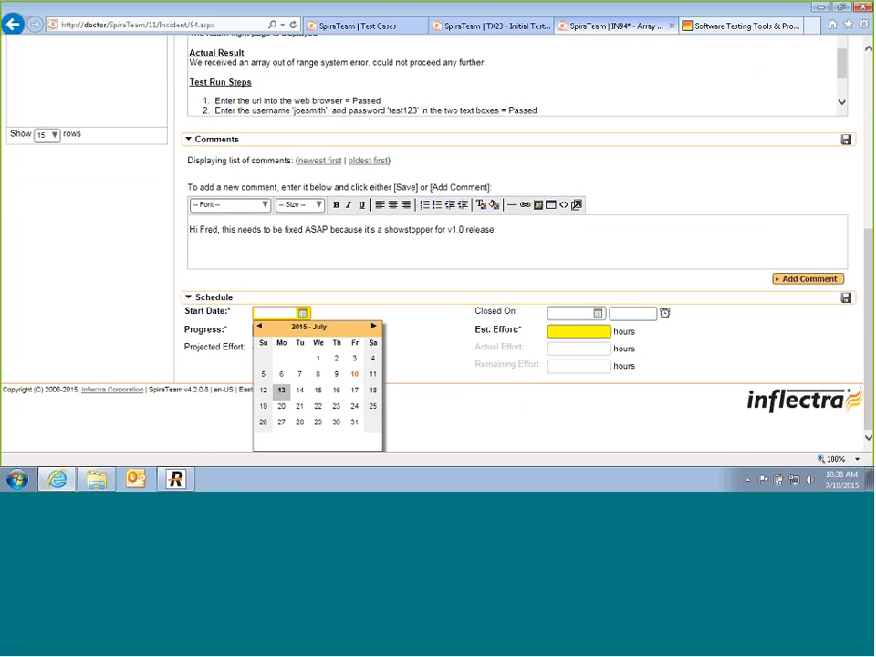
{"action": "left_click", "coordinate": [572, 364]}
{"action": "type", "text": "5"}
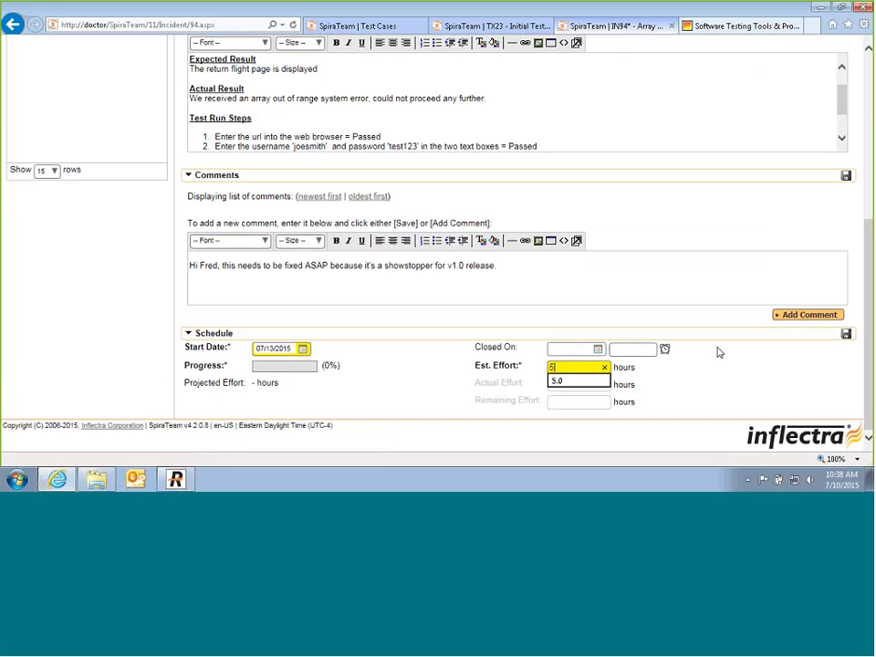
{"action": "left_click", "coordinate": [845, 334]}
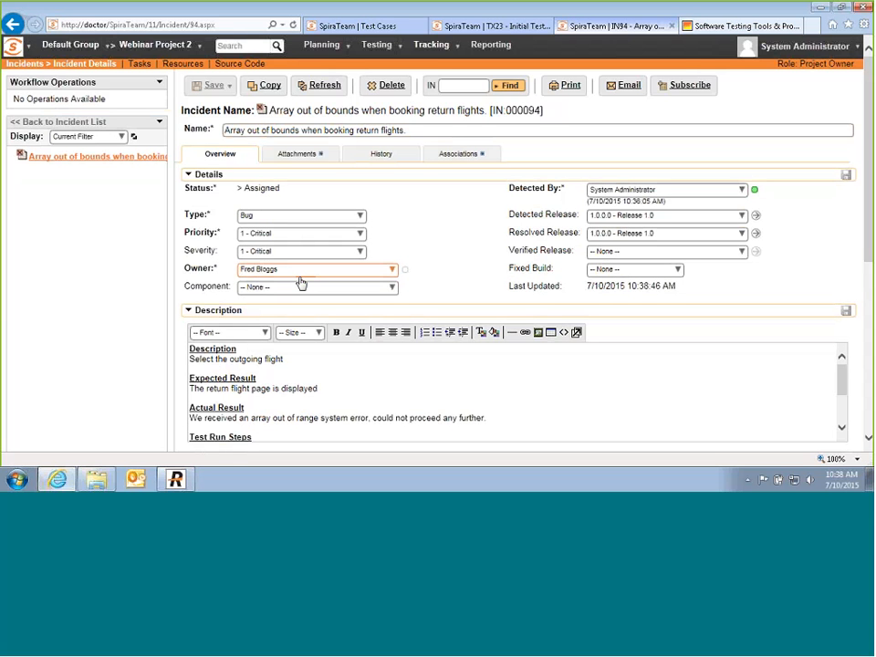
Step: Open the Test Cases list and toggle its release between 2.0.0.0 and 1.0.0.0, ending on Release 2.0
{"action": "left_click", "coordinate": [401, 47]}
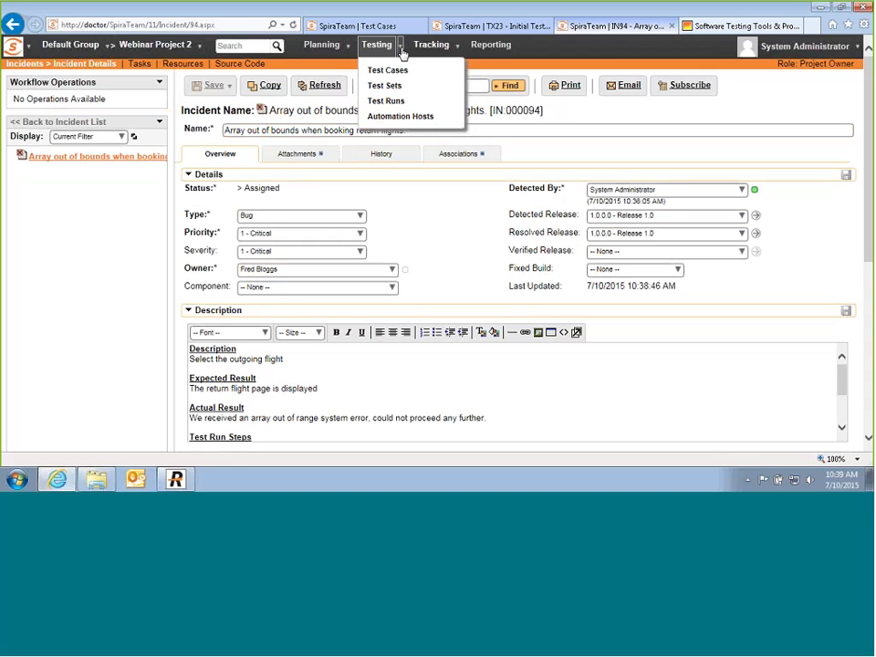
{"action": "left_click", "coordinate": [387, 73]}
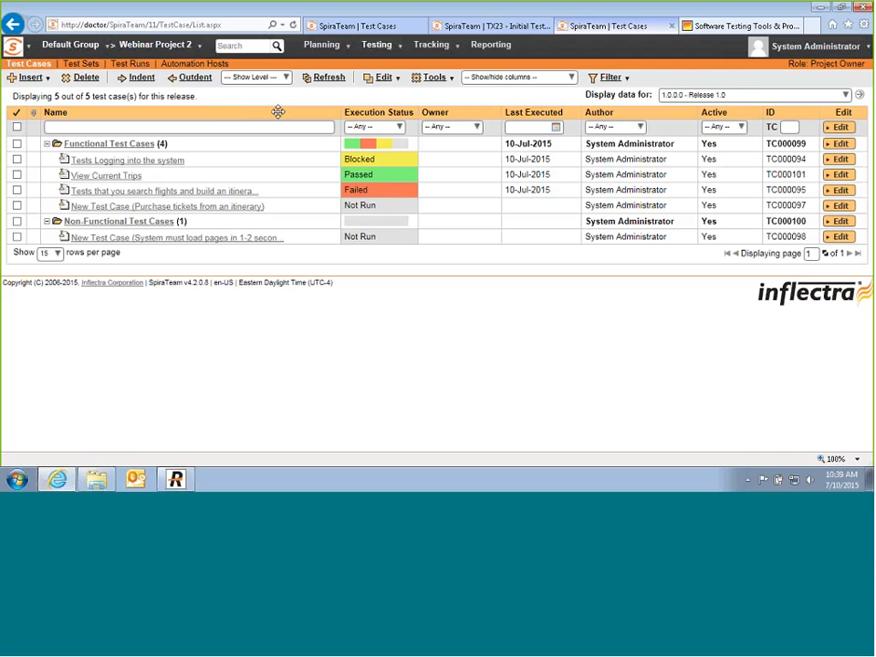
{"action": "left_click", "coordinate": [845, 95]}
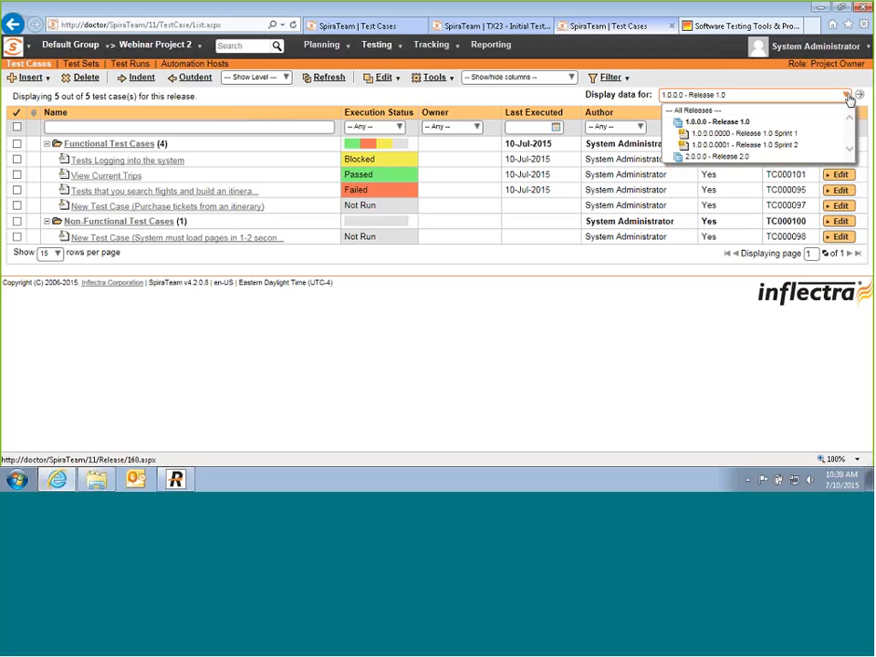
{"action": "left_click", "coordinate": [725, 156]}
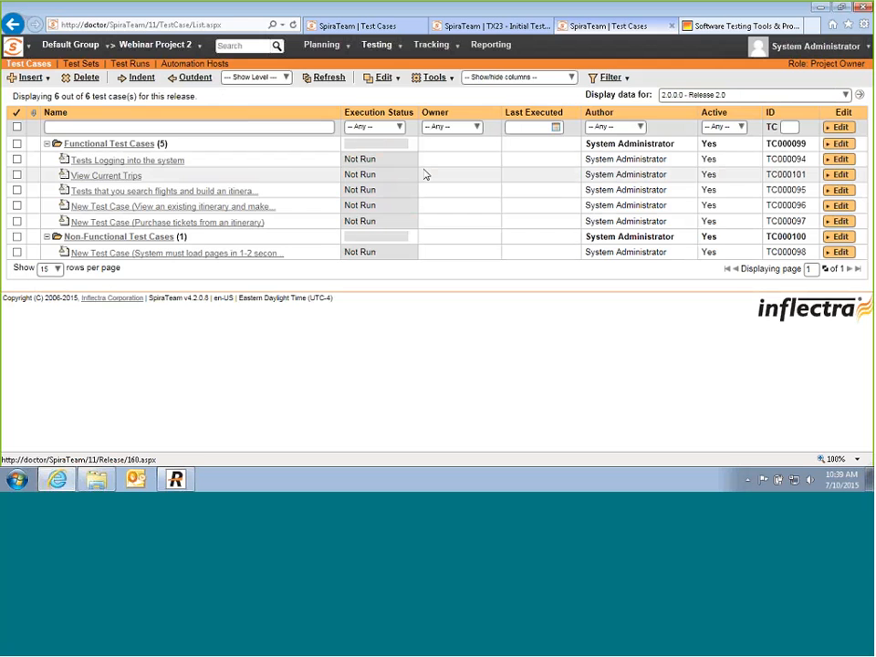
{"action": "left_click", "coordinate": [756, 95]}
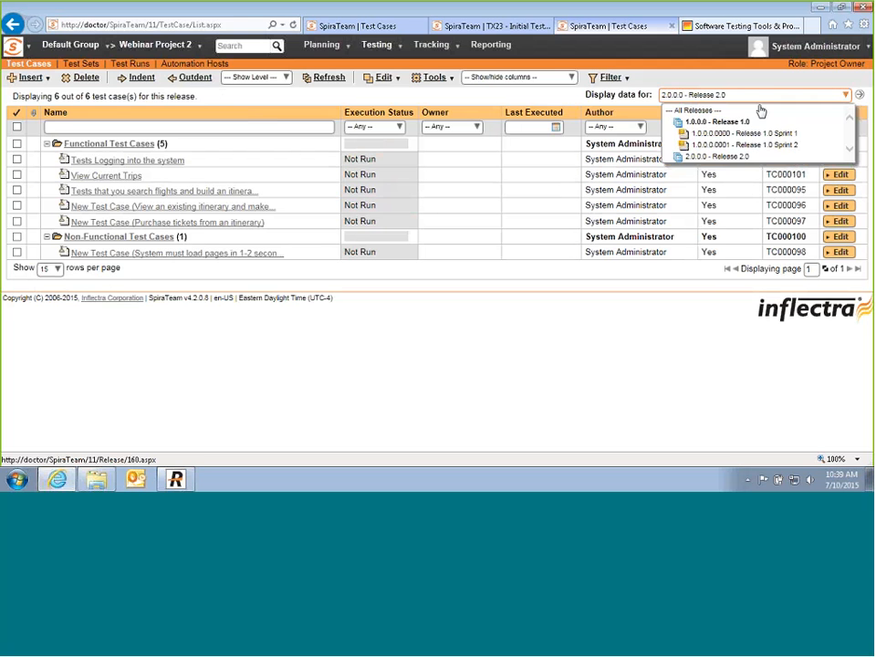
{"action": "left_click", "coordinate": [721, 122]}
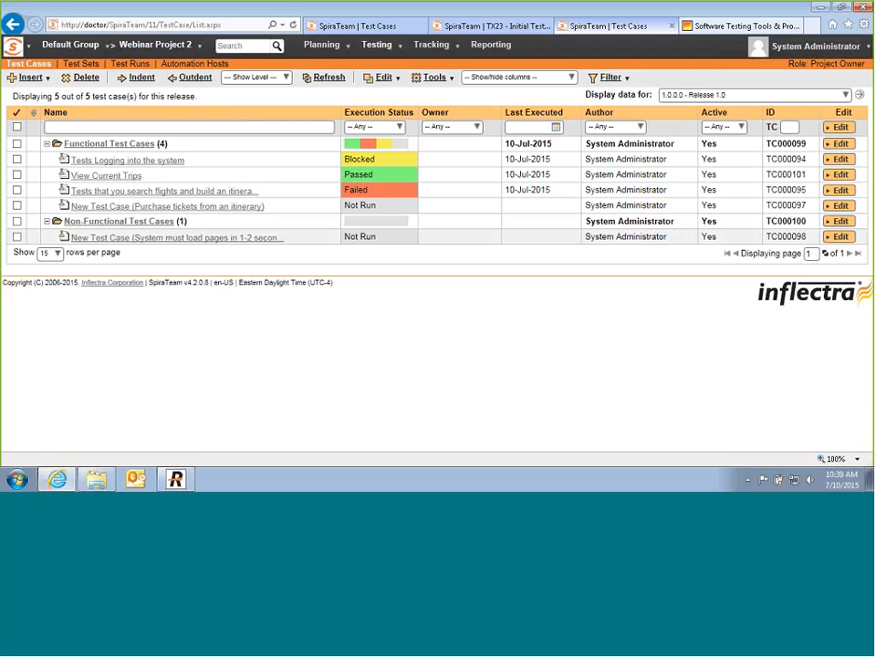
{"action": "left_click", "coordinate": [844, 94]}
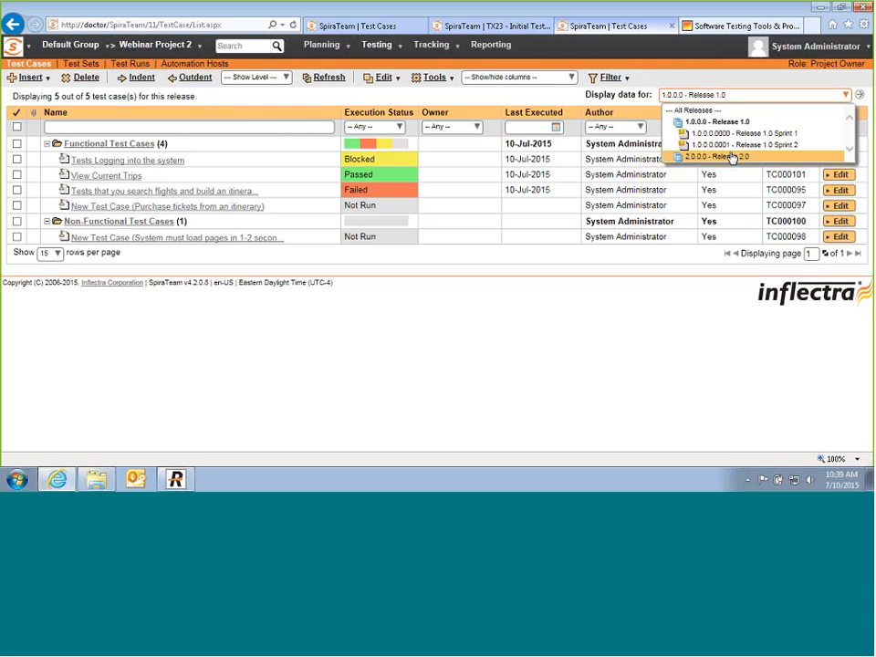
{"action": "left_click", "coordinate": [731, 157]}
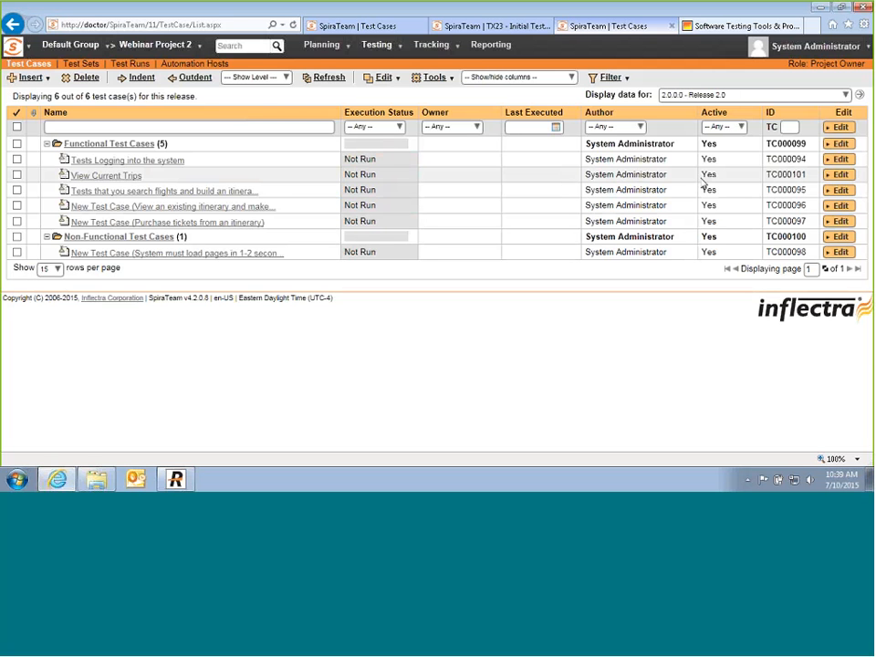
Step: Look at the runs of the login test case, then open the flight search itinerary test case
{"action": "left_click", "coordinate": [127, 161]}
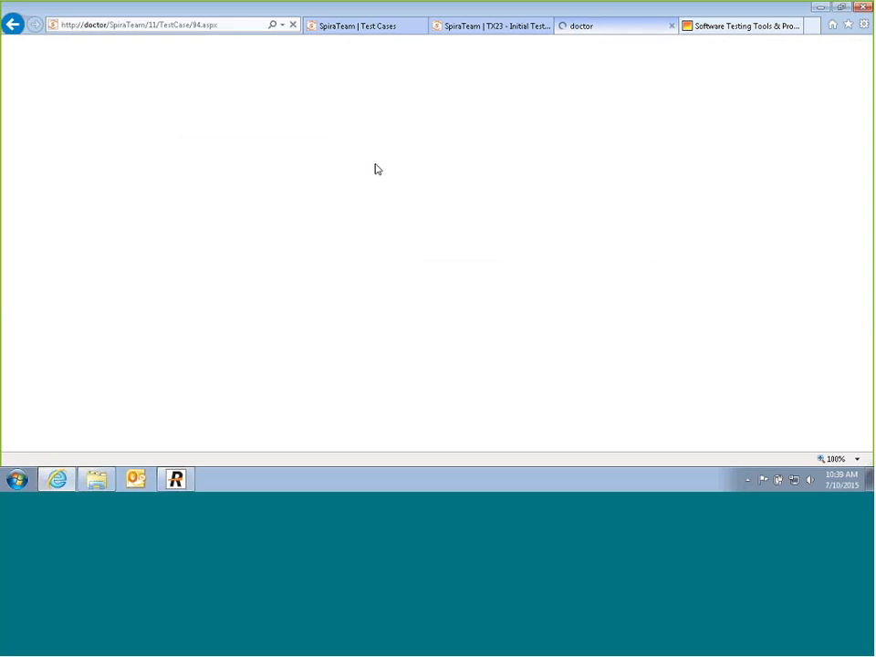
{"action": "left_click", "coordinate": [365, 159]}
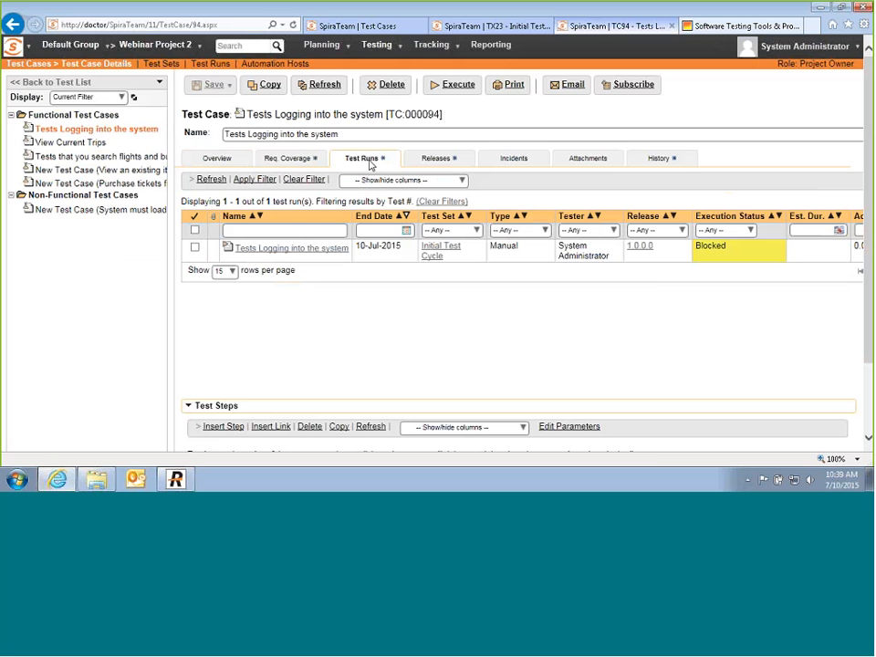
{"action": "mouse_move", "coordinate": [644, 447]}
{"action": "left_mouse_down"}
{"action": "mouse_move", "coordinate": [832, 447]}
{"action": "mouse_move", "coordinate": [642, 448]}
{"action": "left_mouse_up"}
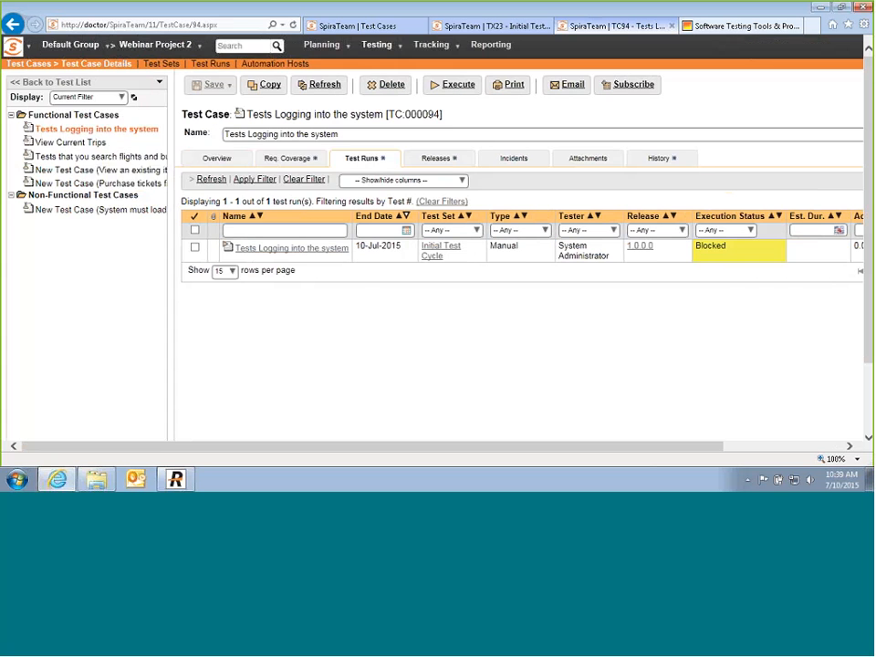
{"action": "left_click", "coordinate": [97, 156]}
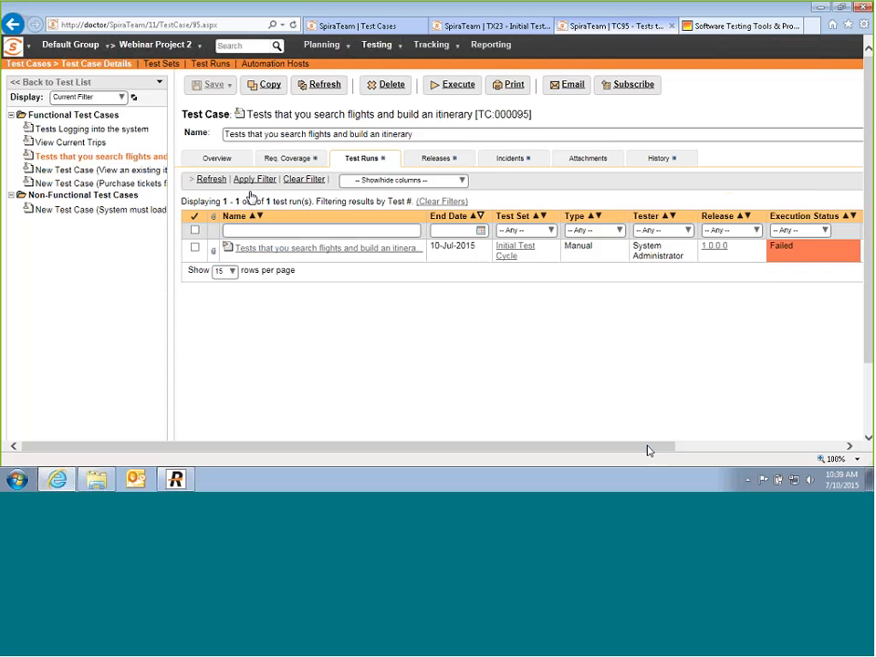
{"action": "left_click_drag", "start_coordinate": [647, 447], "coordinate": [807, 450]}
Step: Filter the itinerary case's runs to Release 2.0, clear the filters, then open the Webinar Project 2 dashboard
{"action": "left_click", "coordinate": [538, 229]}
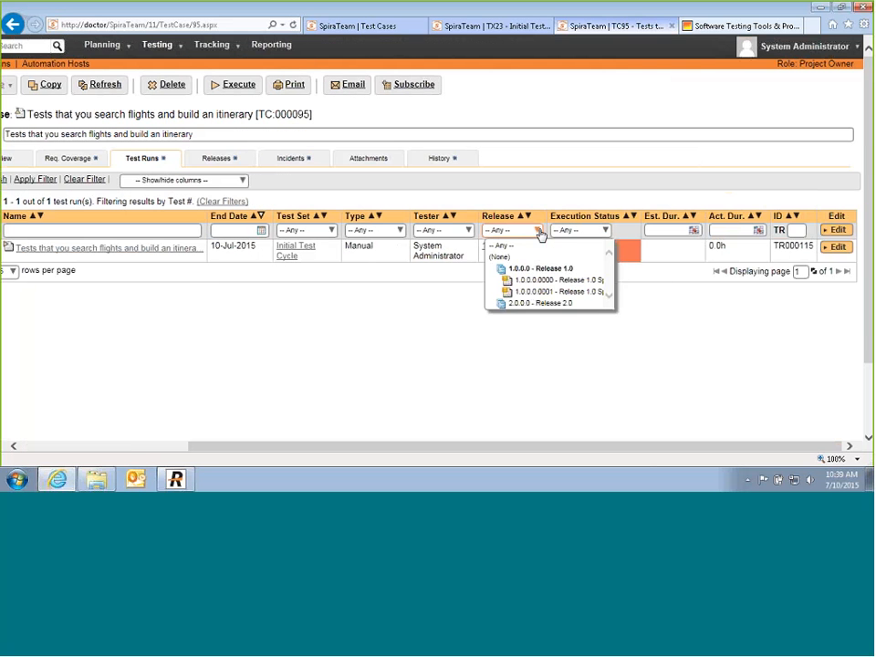
{"action": "left_click", "coordinate": [544, 303]}
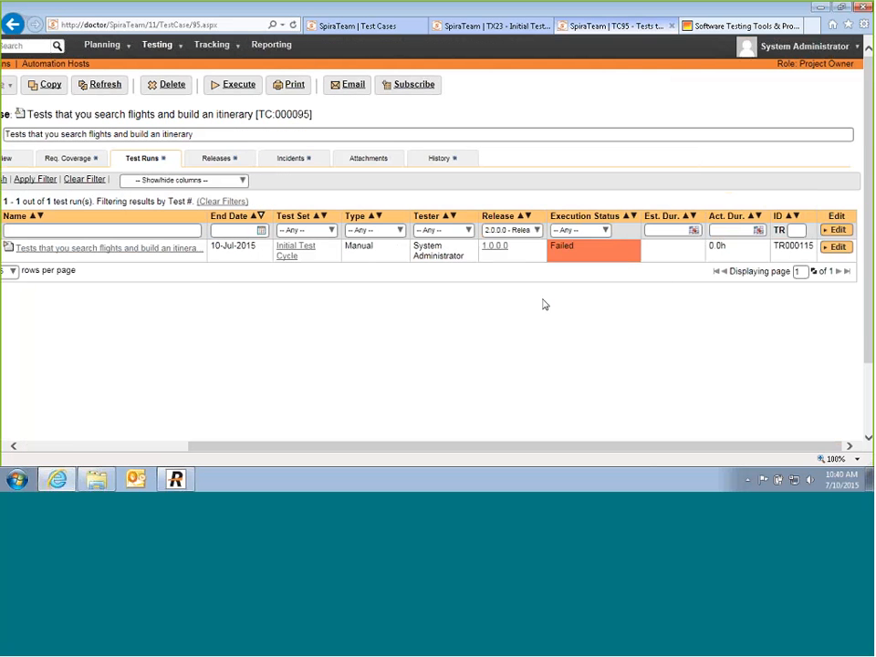
{"action": "left_click", "coordinate": [24, 180]}
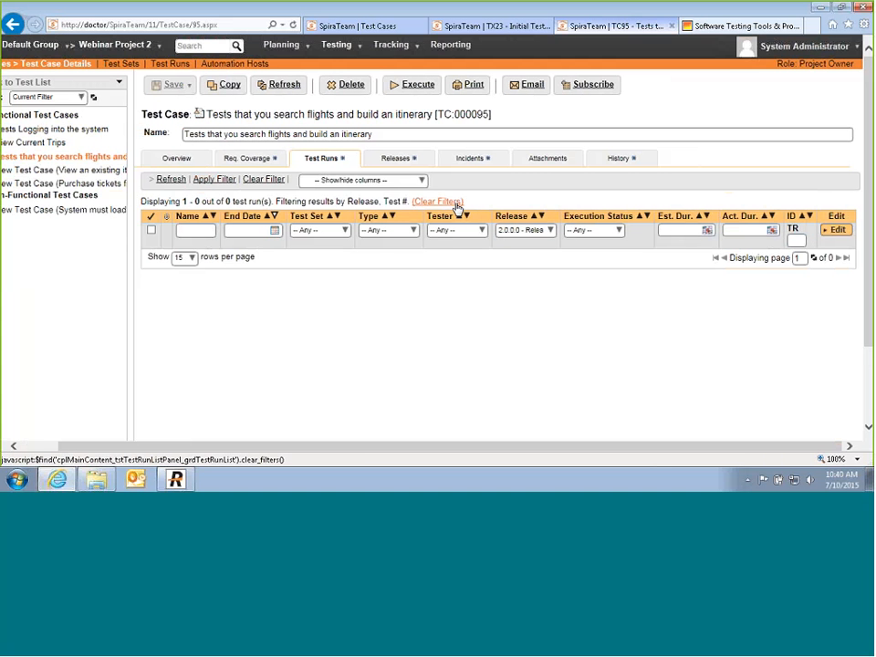
{"action": "left_click", "coordinate": [427, 203]}
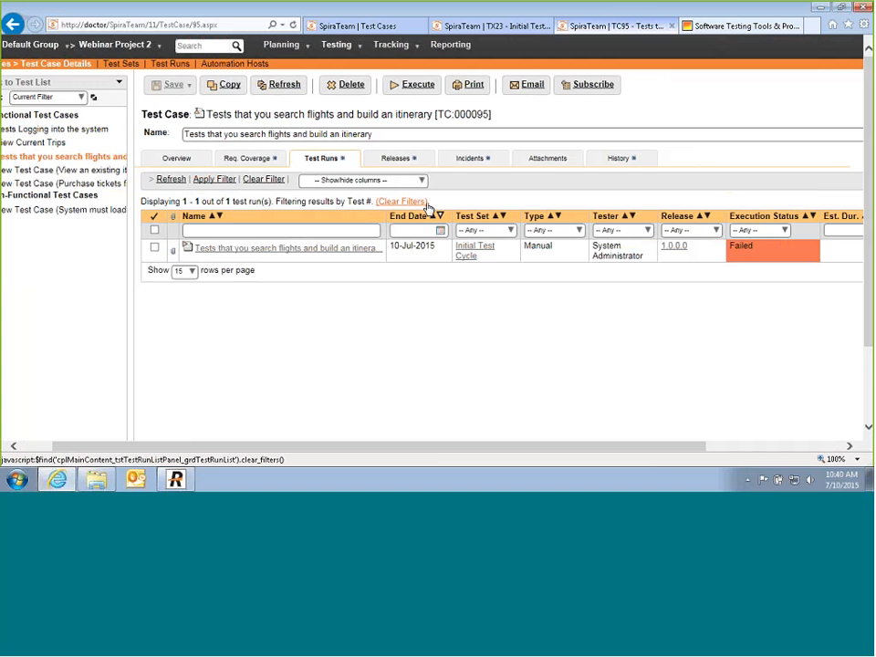
{"action": "left_click_drag", "start_coordinate": [416, 446], "coordinate": [370, 447]}
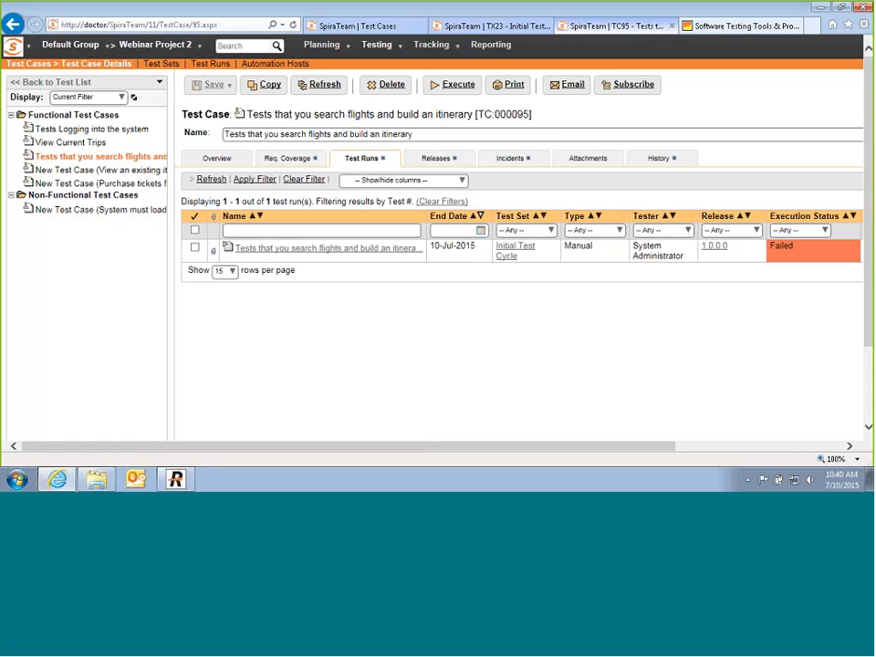
{"action": "left_click", "coordinate": [155, 45]}
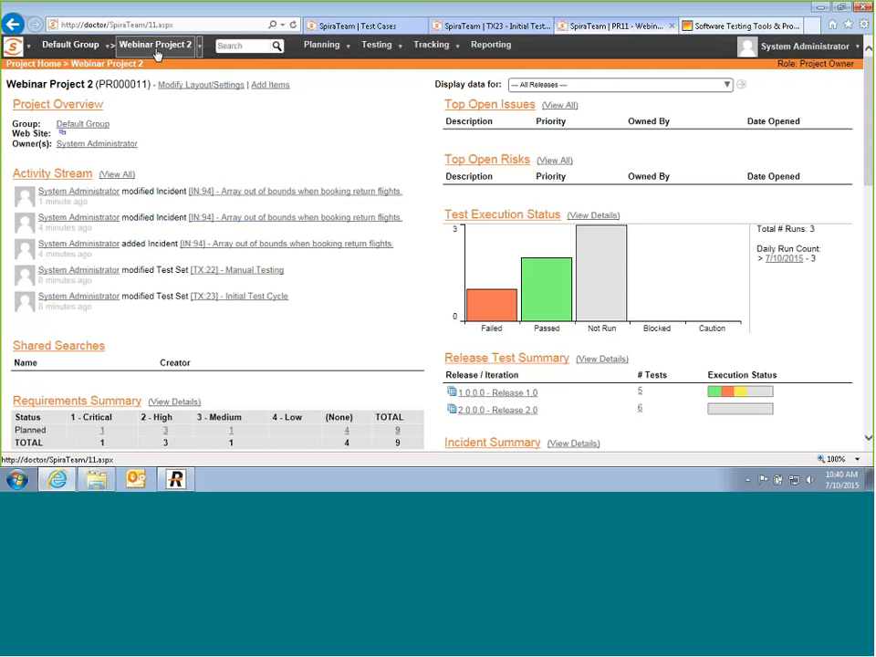
{"action": "mouse_move", "coordinate": [487, 298]}
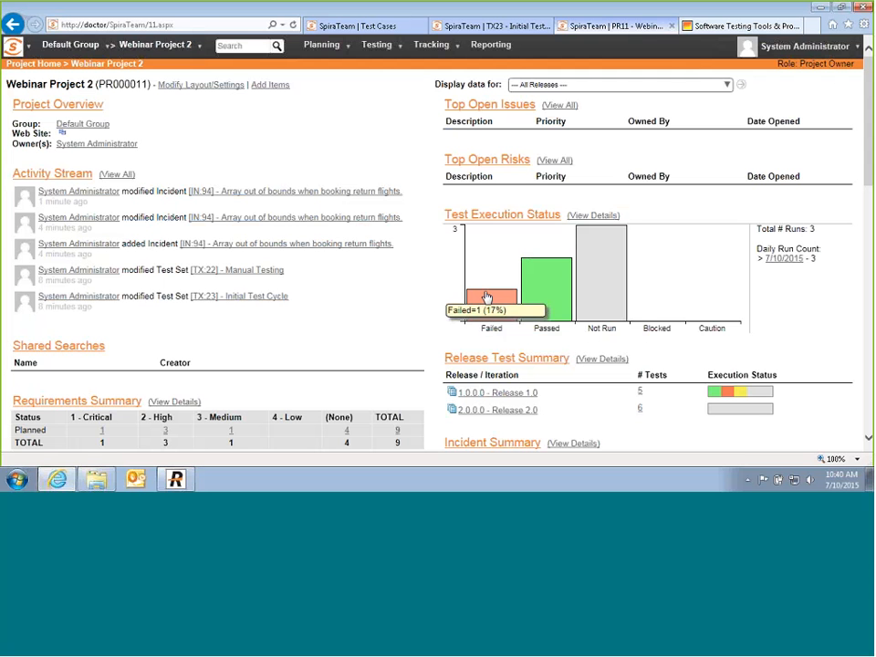
{"action": "mouse_move", "coordinate": [567, 298]}
{"action": "mouse_move", "coordinate": [616, 290]}
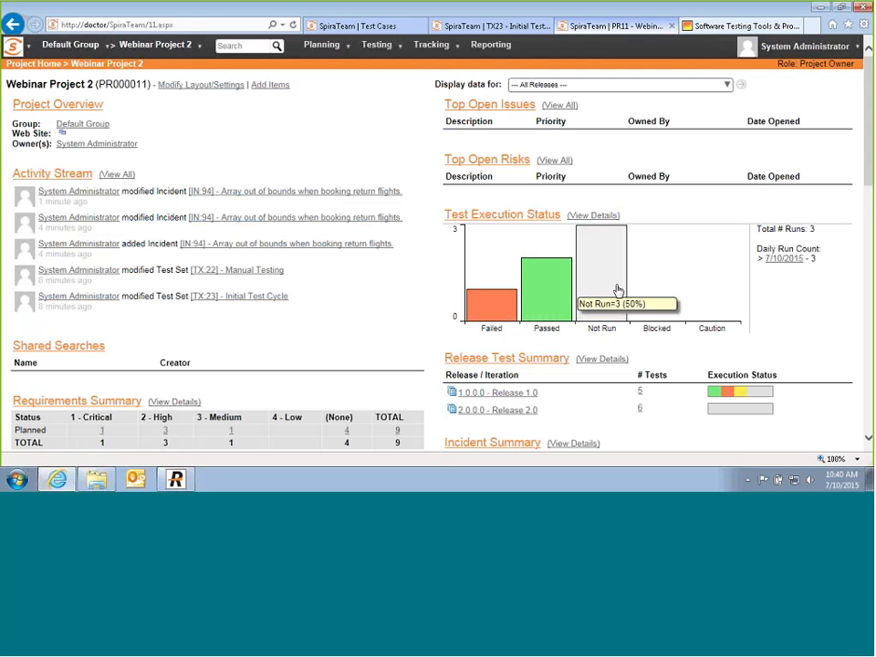
{"action": "scroll", "coordinate": [586, 268], "scroll_direction": "down", "scroll_amount": 3}
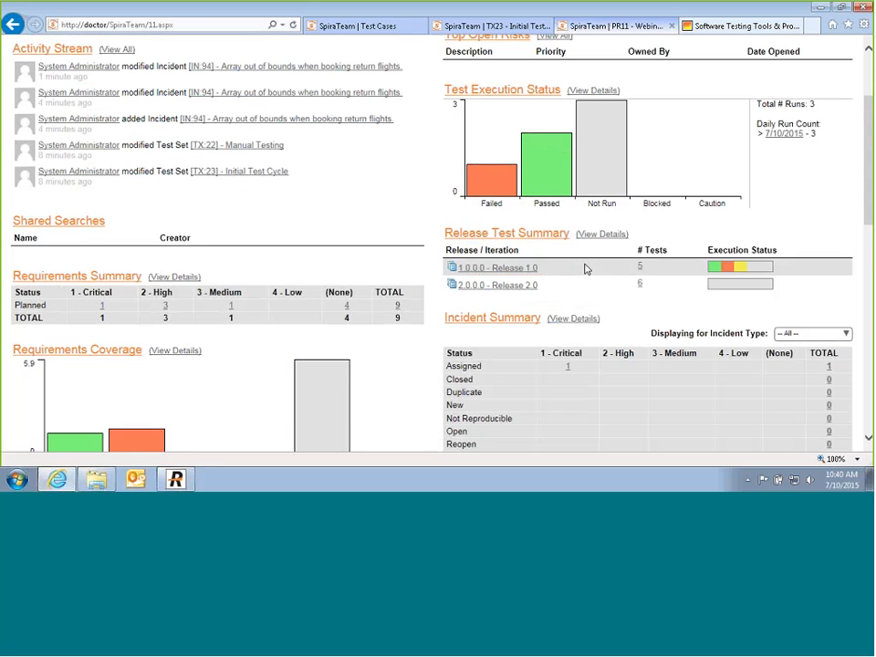
{"action": "scroll", "coordinate": [586, 268], "scroll_direction": "down", "scroll_amount": 3}
{"action": "scroll", "coordinate": [585, 269], "scroll_direction": "up", "scroll_amount": 1}
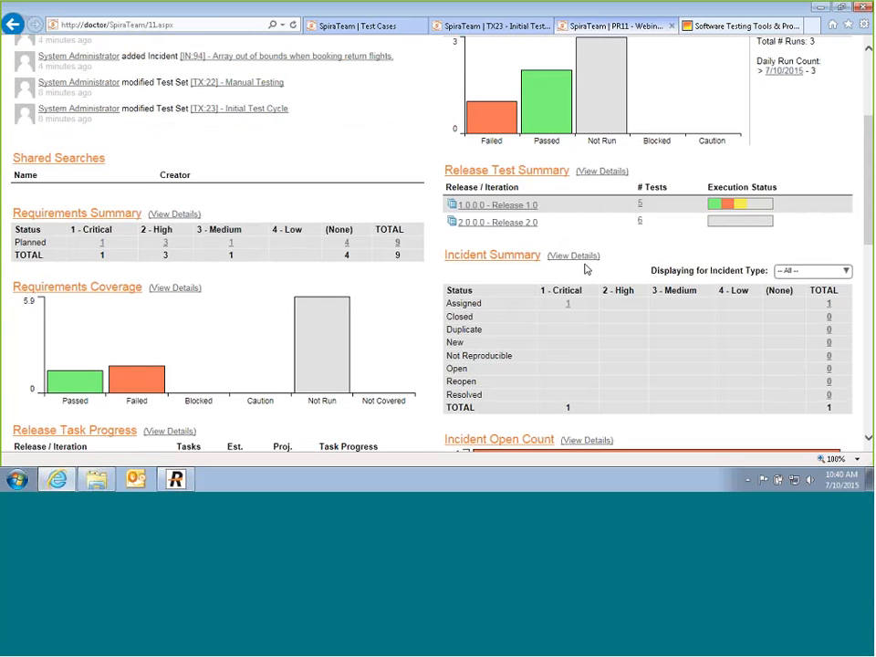
{"action": "scroll", "coordinate": [585, 268], "scroll_direction": "up", "scroll_amount": 1}
{"action": "scroll", "coordinate": [586, 268], "scroll_direction": "down", "scroll_amount": 2}
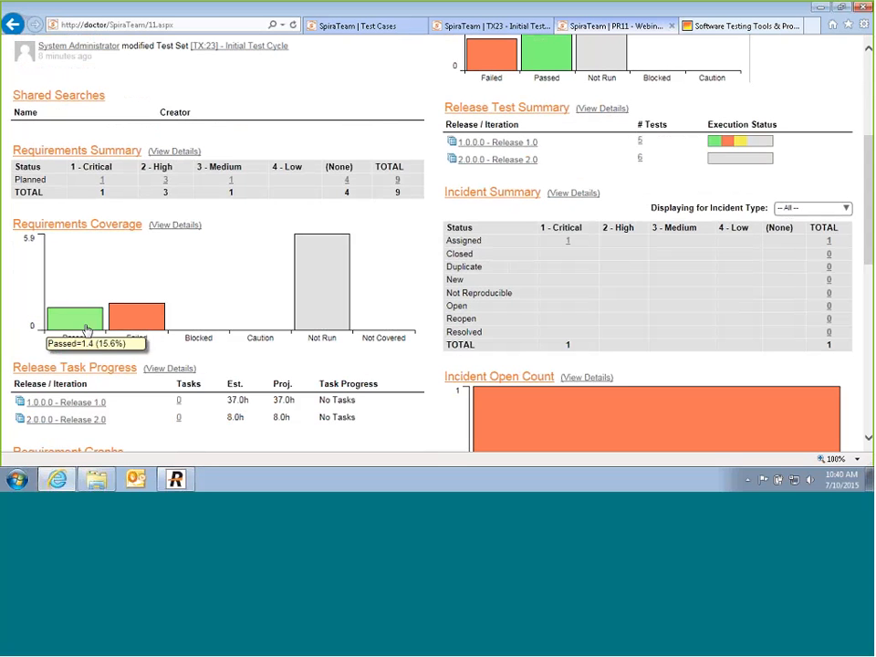
{"action": "mouse_move", "coordinate": [347, 320]}
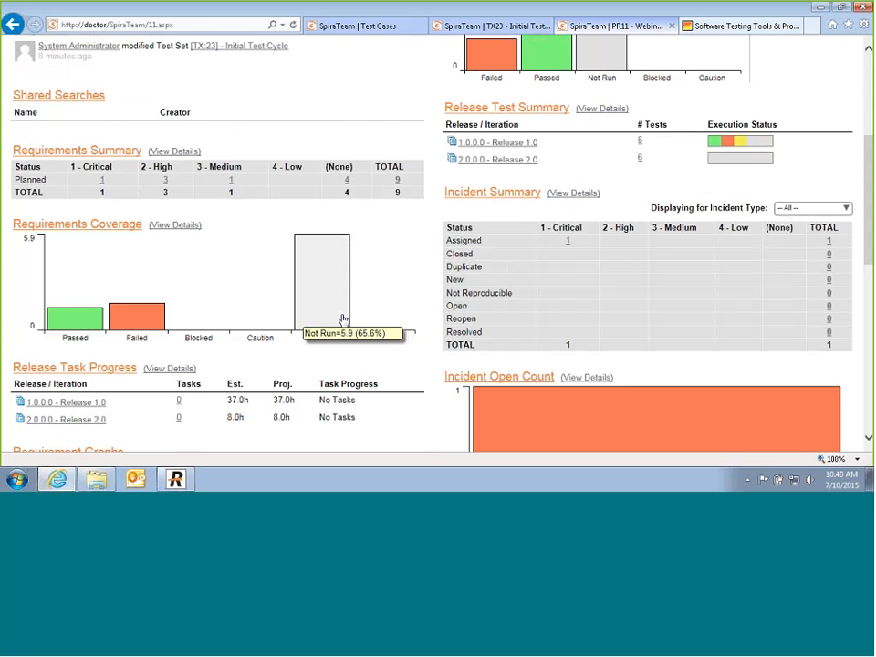
{"action": "scroll", "coordinate": [343, 319], "scroll_direction": "down", "scroll_amount": 5}
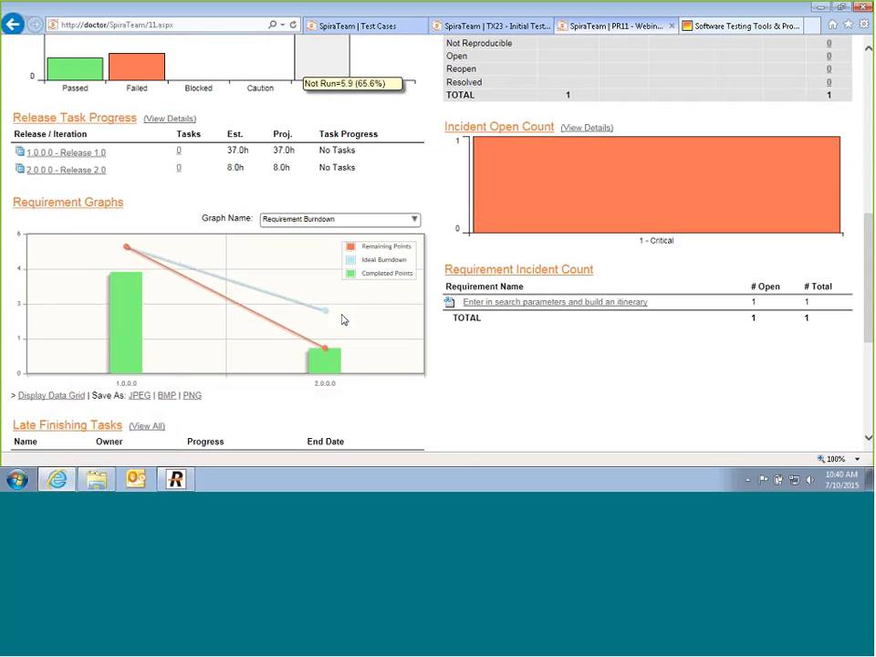
{"action": "scroll", "coordinate": [343, 319], "scroll_direction": "up", "scroll_amount": 3}
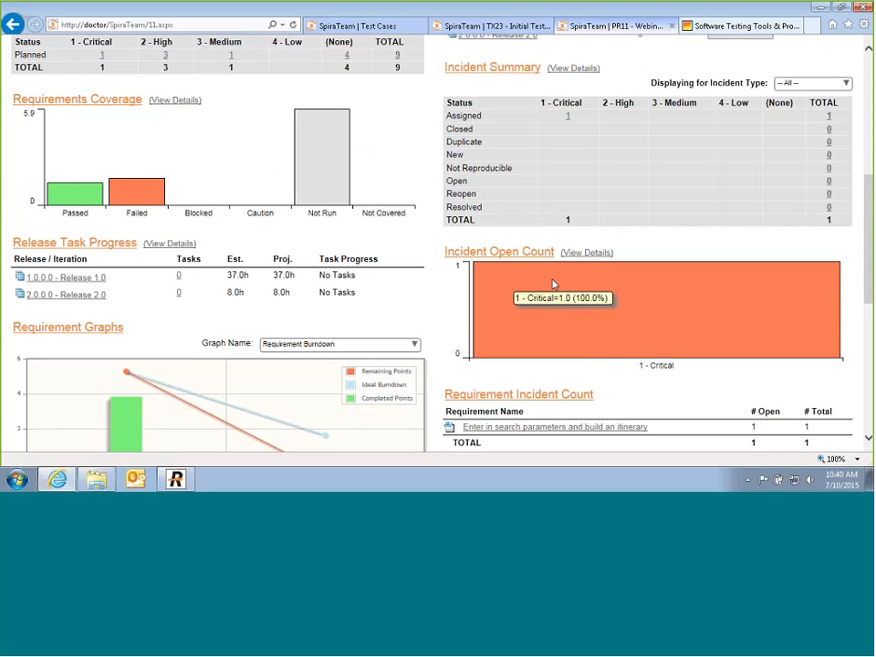
{"action": "scroll", "coordinate": [551, 285], "scroll_direction": "down", "scroll_amount": 2}
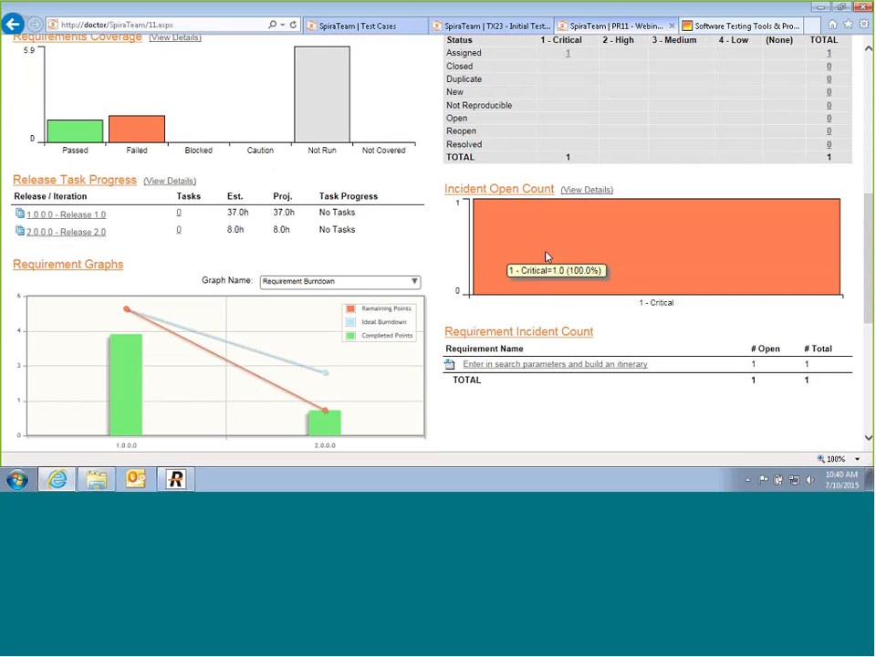
Step: Open the requirement with the open incident and view test coverage for 'Log into the system and view trips'
{"action": "left_click", "coordinate": [588, 364]}
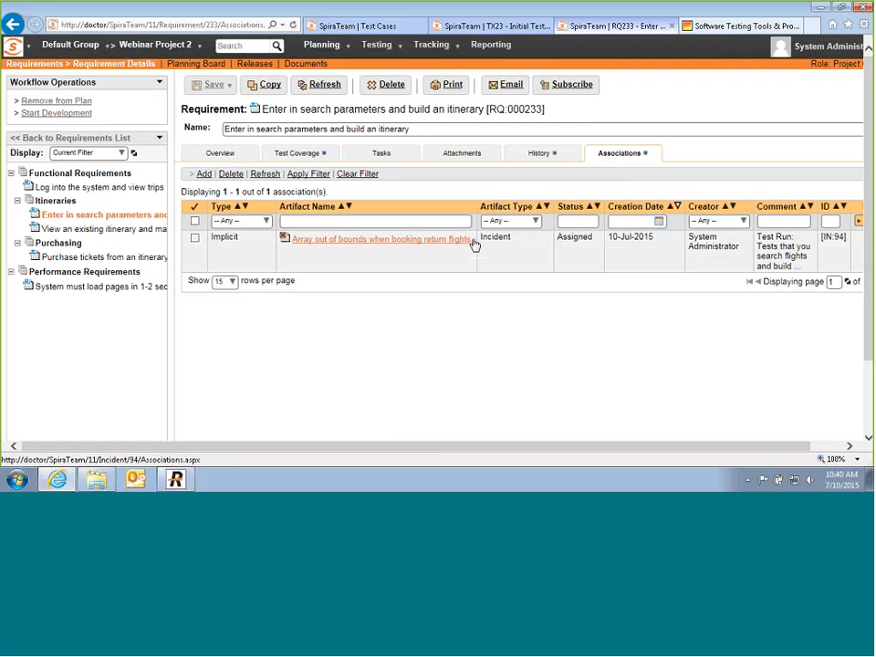
{"action": "left_click", "coordinate": [290, 155]}
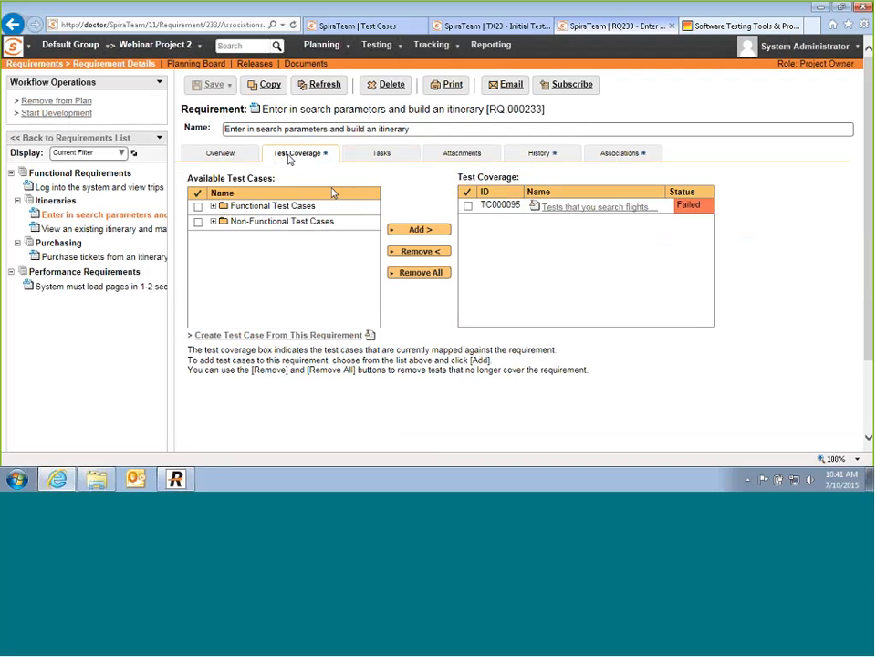
{"action": "left_click", "coordinate": [117, 189]}
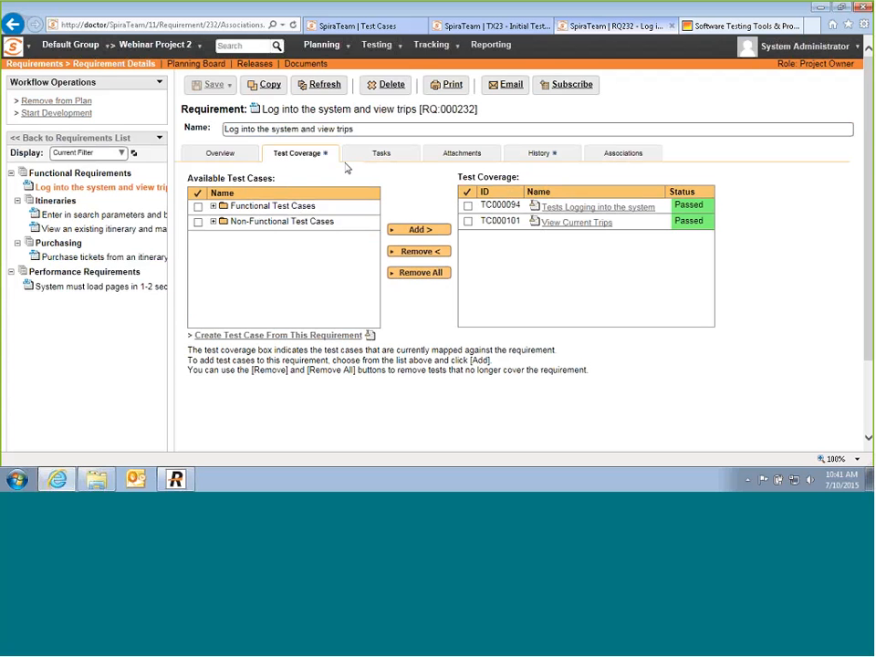
{"action": "left_click", "coordinate": [399, 45]}
Step: Show the test case list for Release 1.0 and open the Tests Logging into the system case
{"action": "left_click", "coordinate": [390, 69]}
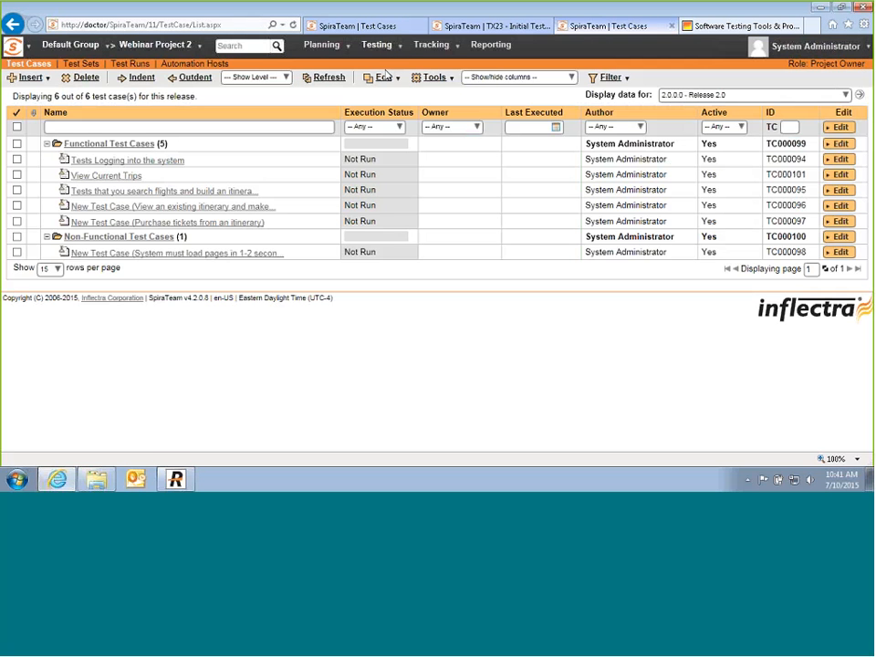
{"action": "left_click", "coordinate": [774, 95]}
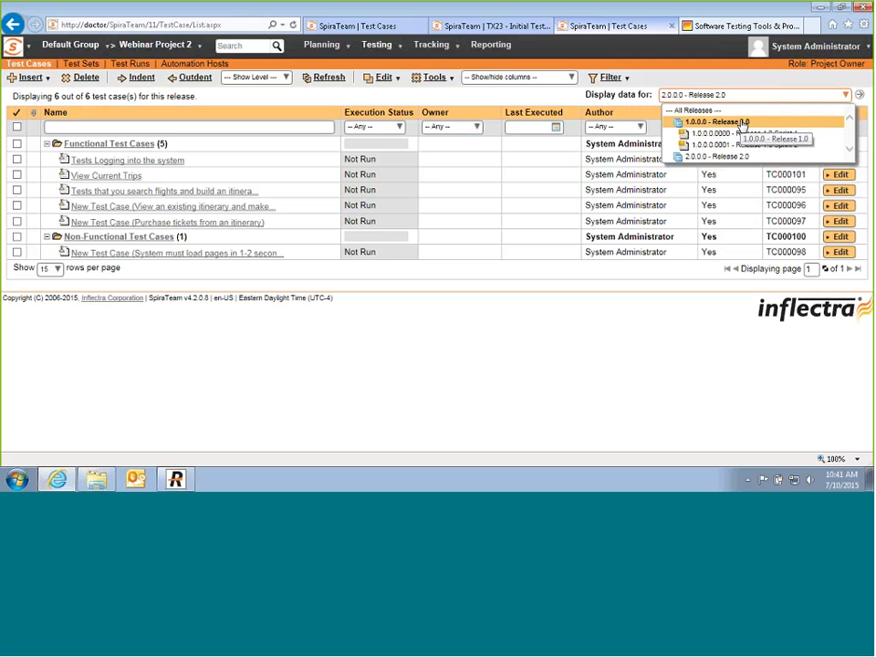
{"action": "left_click", "coordinate": [743, 122]}
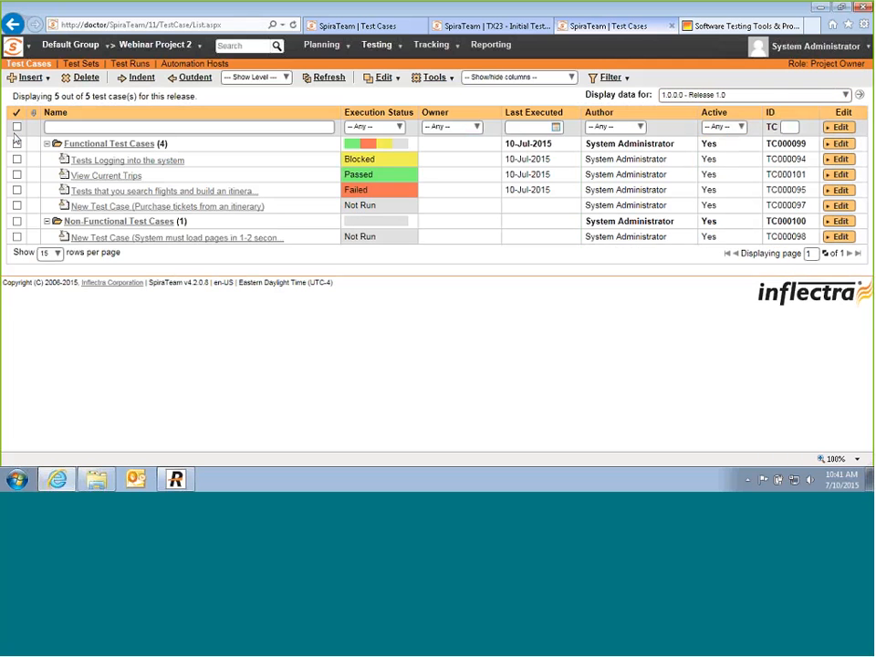
{"action": "left_click", "coordinate": [100, 160]}
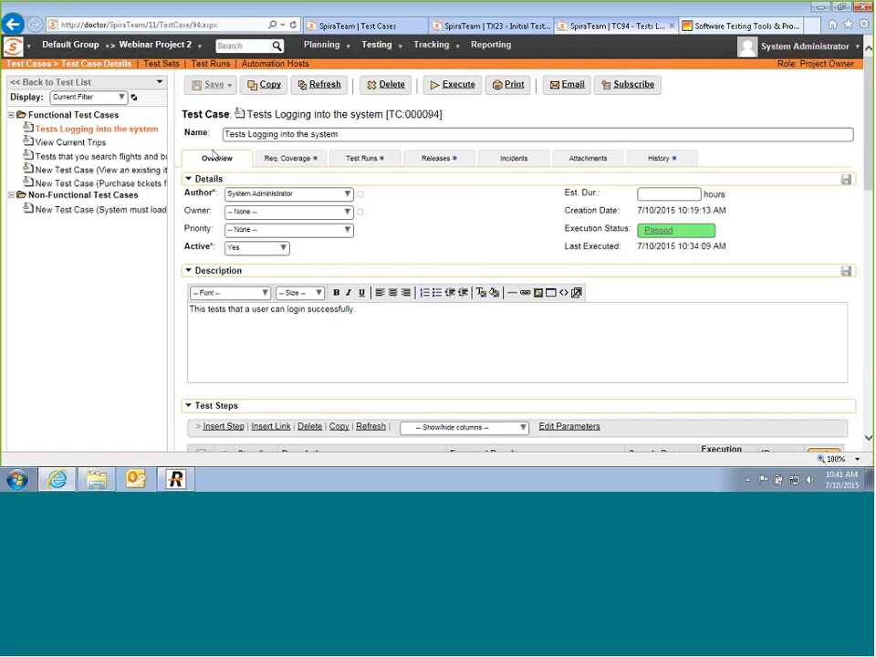
Step: Open the Initial Test Cycle test set to review its four test cases' statuses
{"action": "mouse_move", "coordinate": [398, 53]}
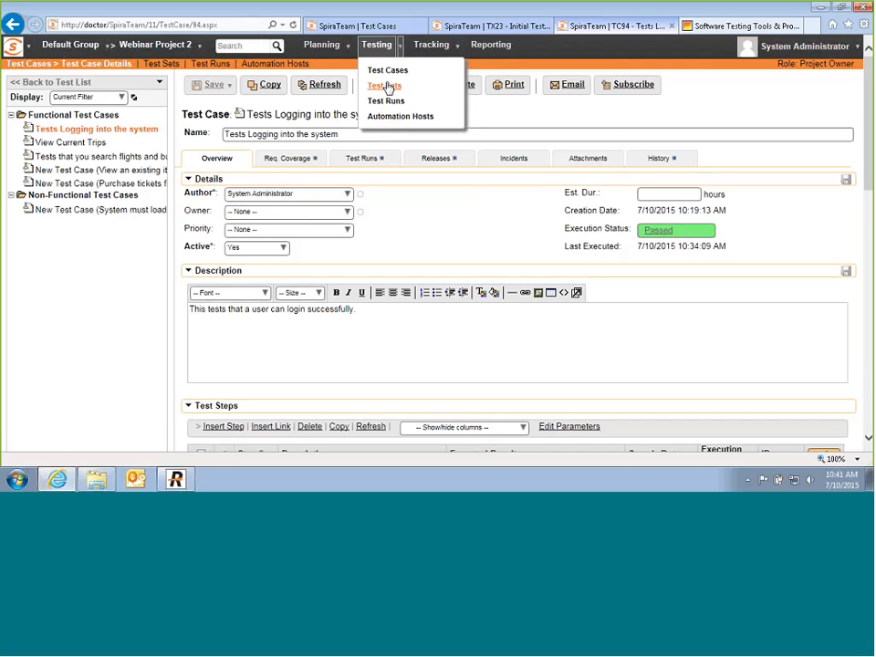
{"action": "left_click", "coordinate": [387, 86]}
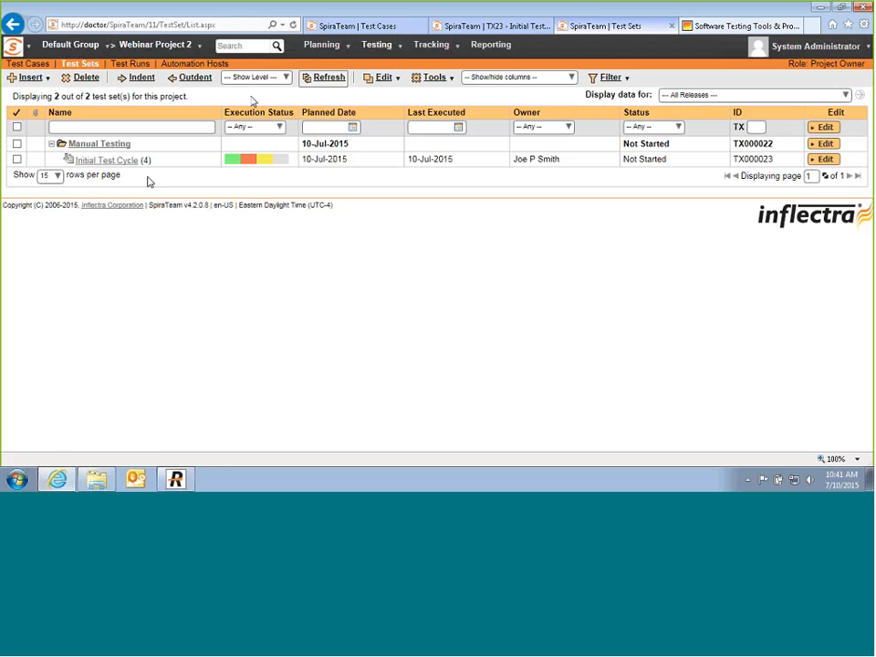
{"action": "left_click", "coordinate": [127, 162]}
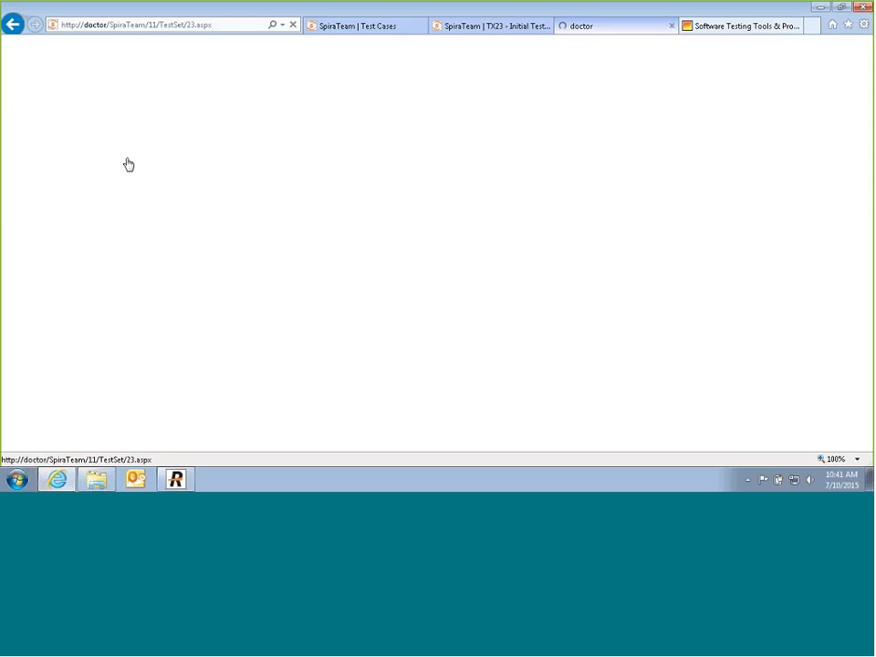
{"action": "scroll", "coordinate": [596, 144], "scroll_direction": "down", "scroll_amount": 1}
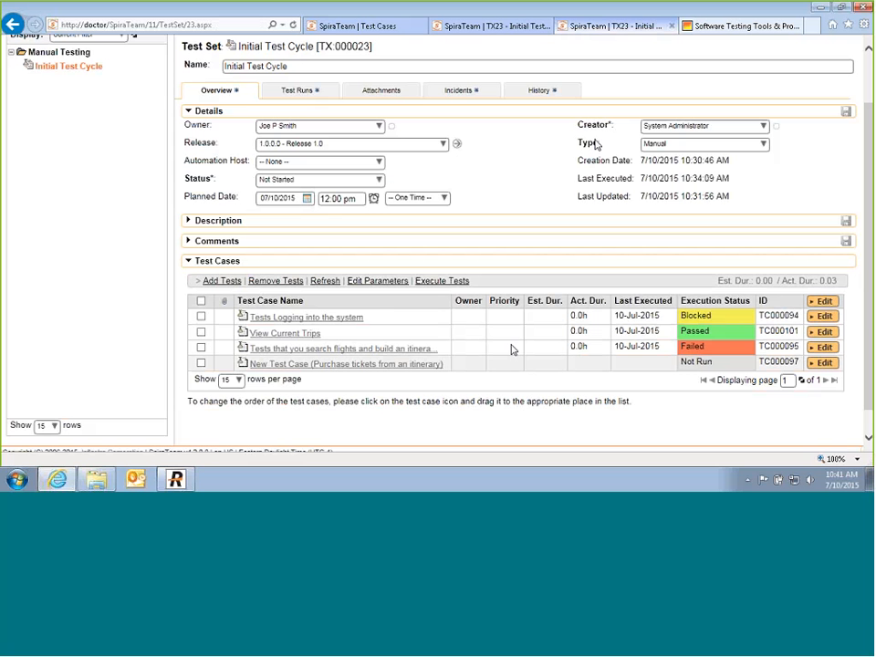
Step: Enter login and password parameter values for the Tests Logging into the system entry and update them
{"action": "left_click", "coordinate": [201, 316]}
{"action": "left_click", "coordinate": [371, 290]}
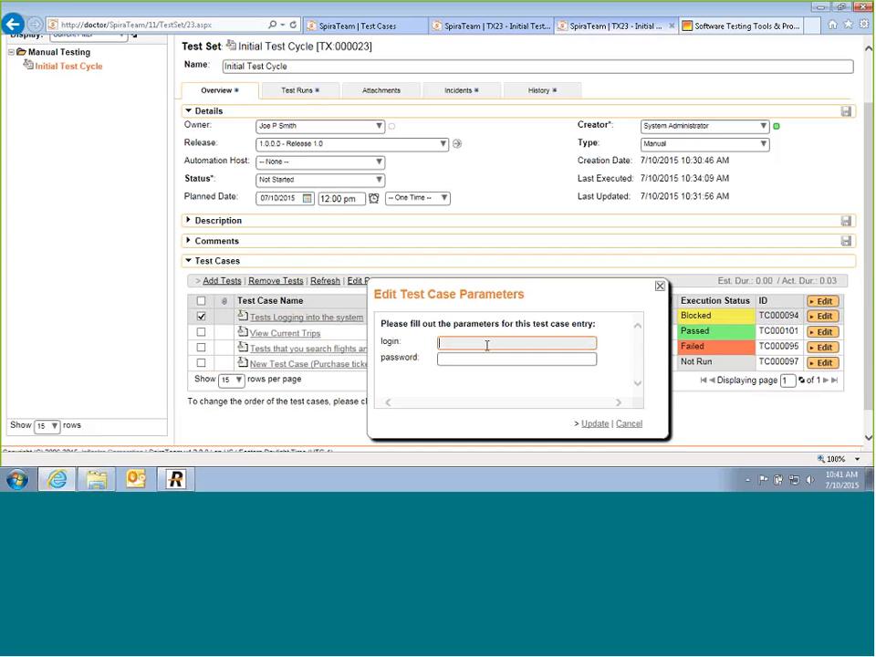
{"action": "type", "text": "user1"}
{"action": "key", "text": "Tab"}
{"action": "type", "text": "ueer"}
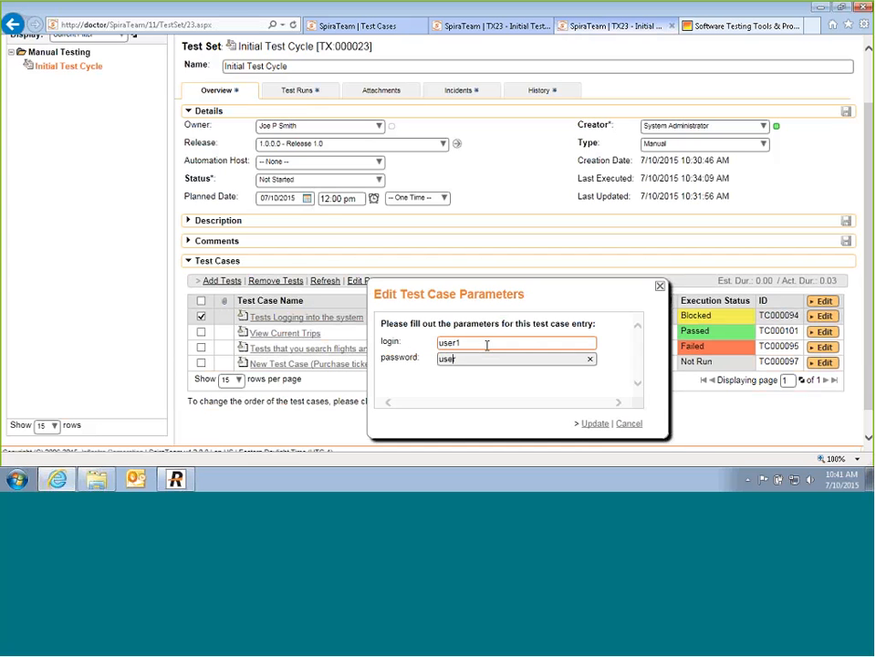
{"action": "key", "text": "BackSpace"}
{"action": "key", "text": "BackSpace"}
{"action": "key", "text": "BackSpace"}
{"action": "key", "text": "BackSpace"}
{"action": "type", "text": "password22"}
{"action": "key", "text": "BackSpace"}
{"action": "key", "text": "BackSpace"}
{"action": "type", "text": "123"}
{"action": "left_click", "coordinate": [595, 423]}
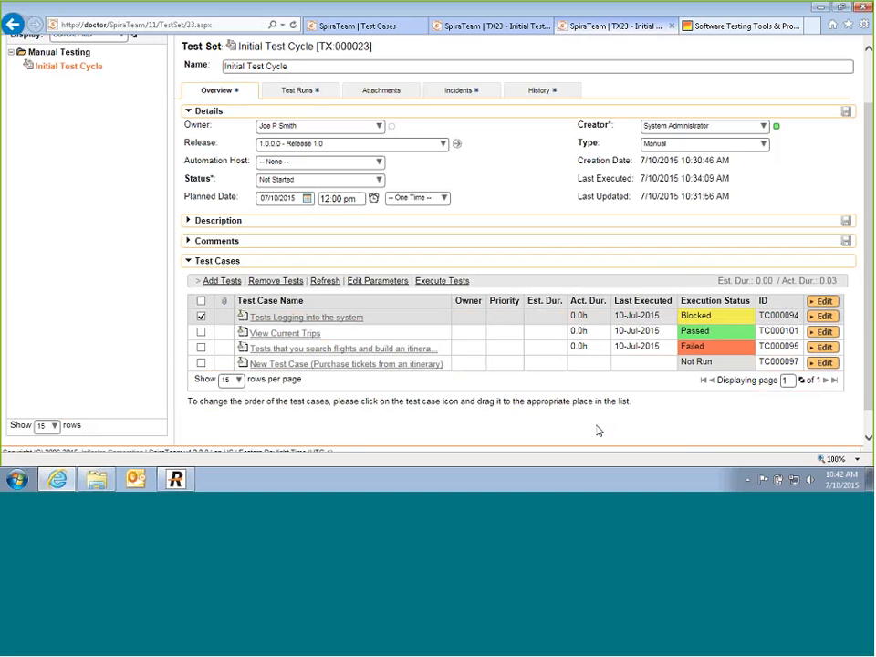
{"action": "mouse_move", "coordinate": [333, 321]}
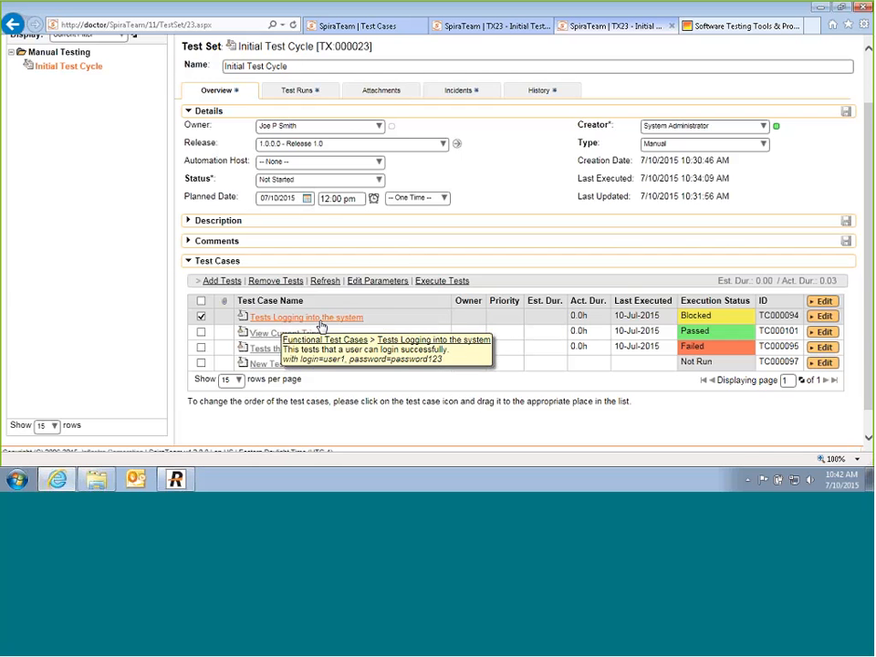
{"action": "scroll", "coordinate": [170, 277], "scroll_direction": "up", "scroll_amount": 2}
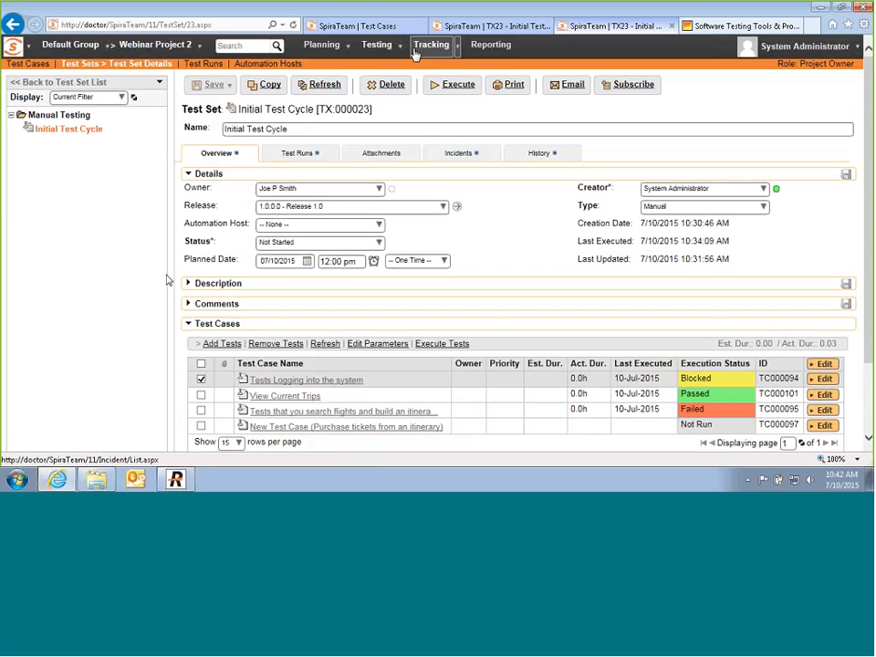
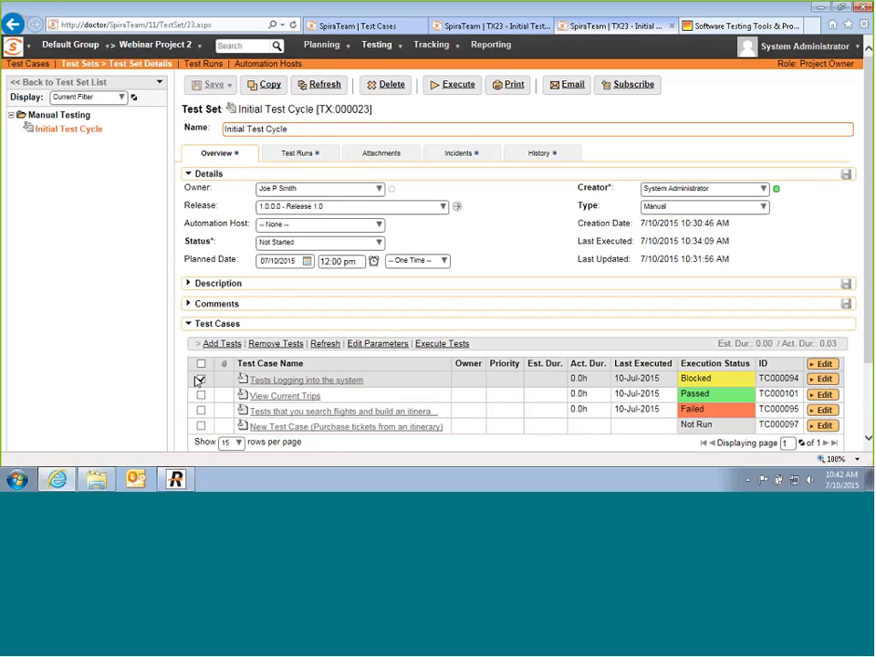
Step: Execute the Tests Logging into the system case, passing Steps 1–3 and finishing the run
{"action": "left_click", "coordinate": [452, 345]}
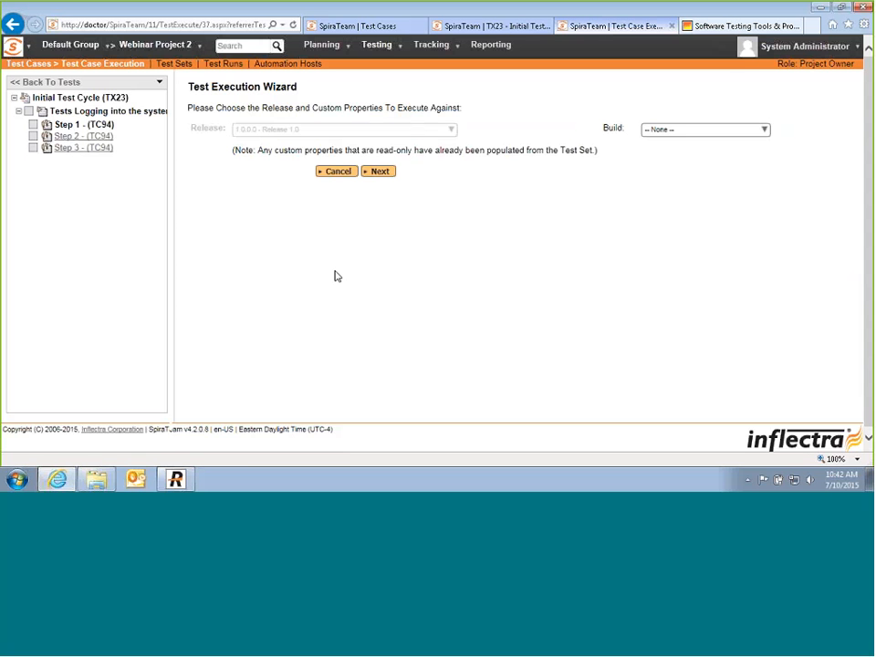
{"action": "left_click", "coordinate": [379, 171]}
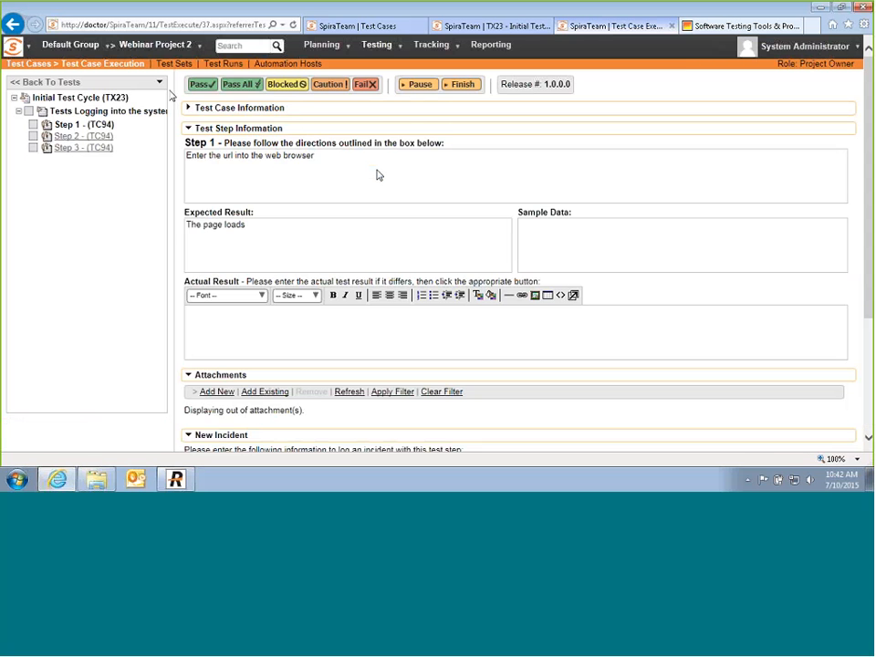
{"action": "left_click", "coordinate": [205, 85]}
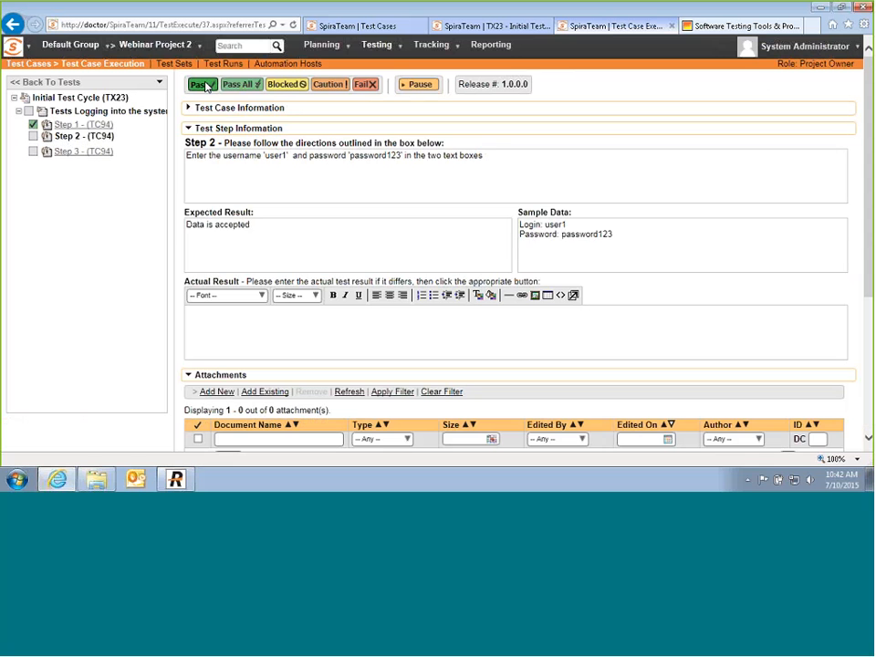
{"action": "left_click", "coordinate": [204, 85]}
{"action": "left_click", "coordinate": [84, 136]}
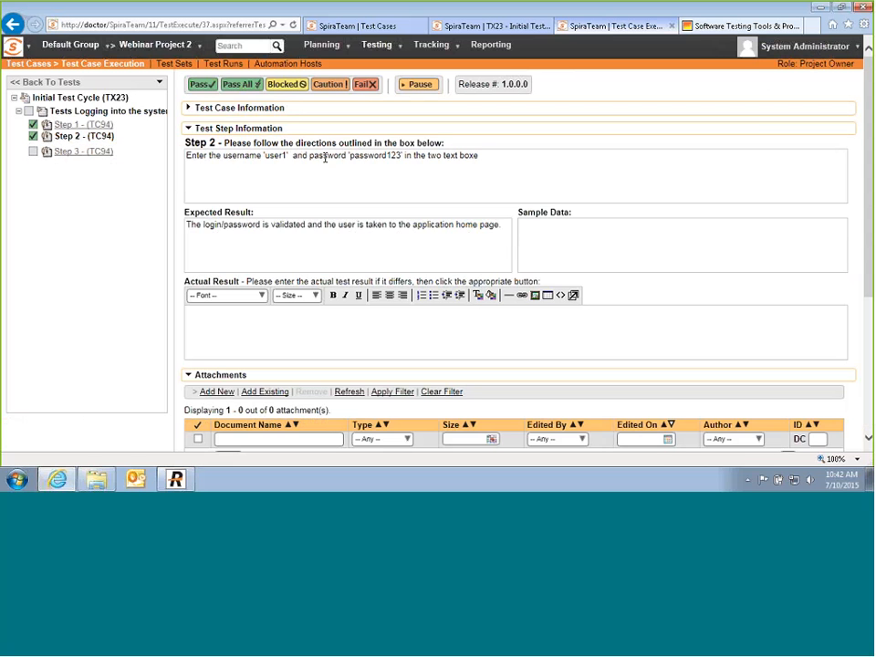
{"action": "left_click", "coordinate": [197, 86]}
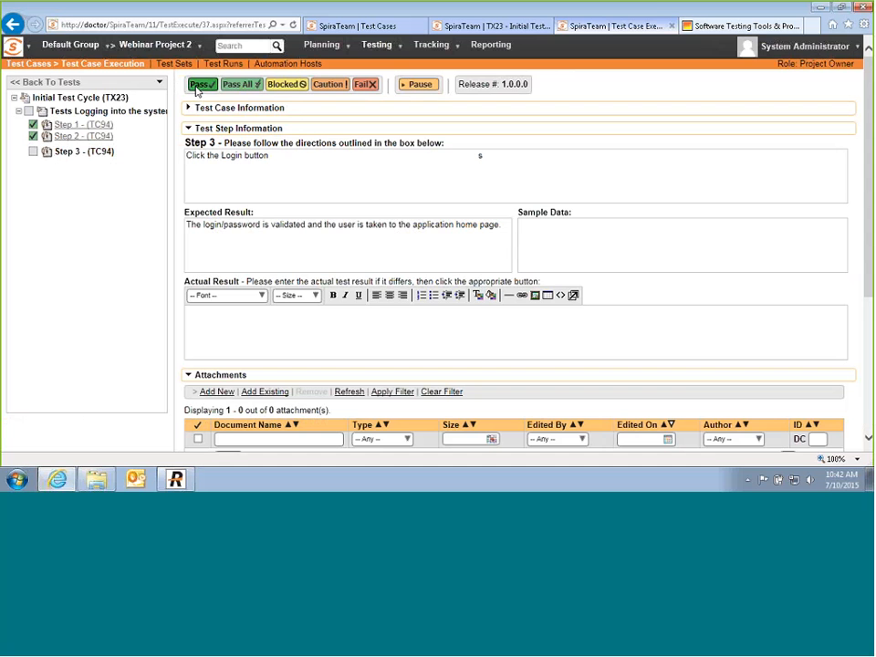
{"action": "left_click", "coordinate": [459, 83]}
{"action": "left_click", "coordinate": [494, 285]}
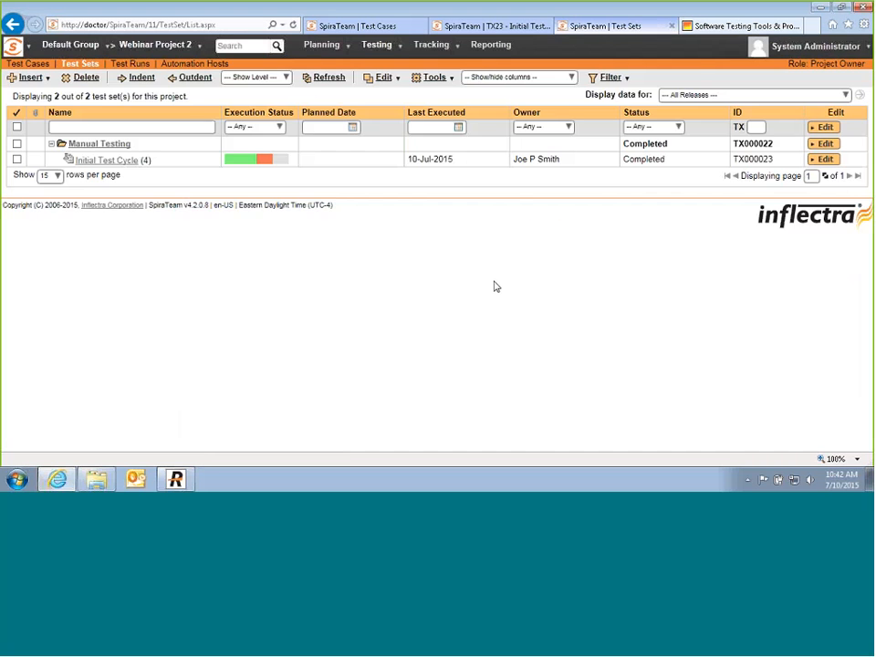
Step: Check the login test shows Passed in Initial Test Cycle, then go to Reporting
{"action": "left_click", "coordinate": [107, 160]}
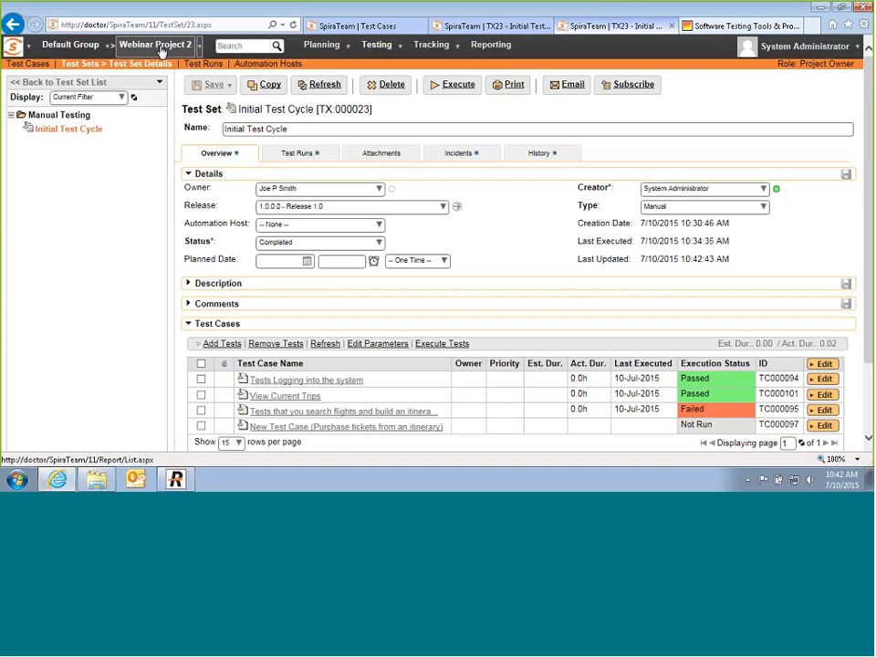
{"action": "left_click", "coordinate": [505, 55]}
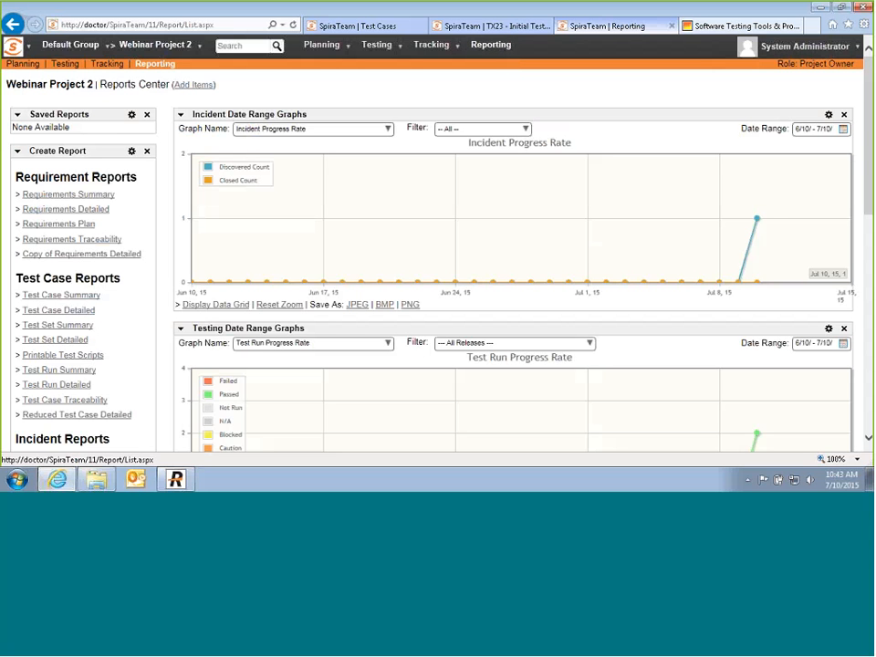
{"action": "mouse_move", "coordinate": [759, 211]}
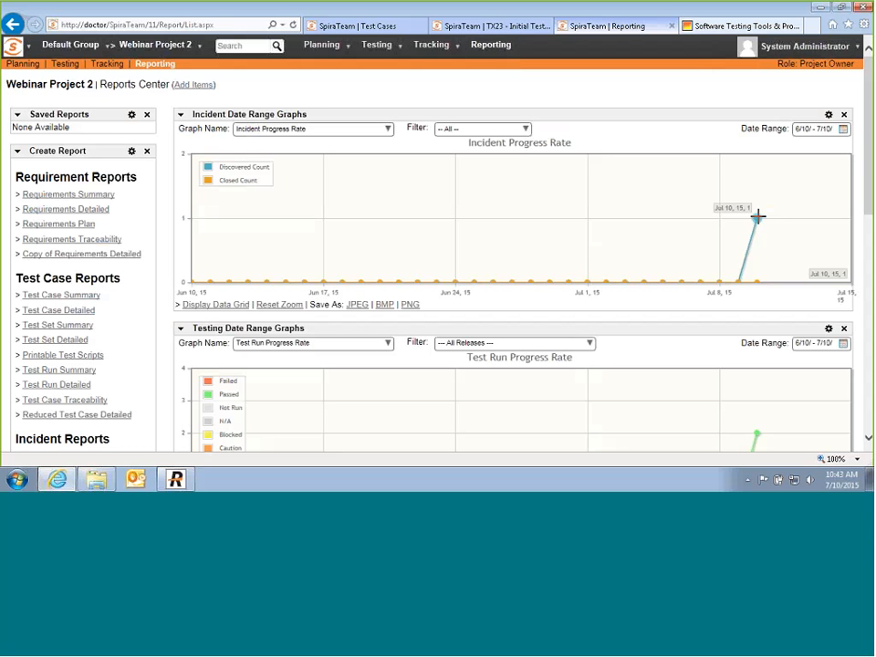
{"action": "scroll", "coordinate": [746, 277], "scroll_direction": "down", "scroll_amount": 3}
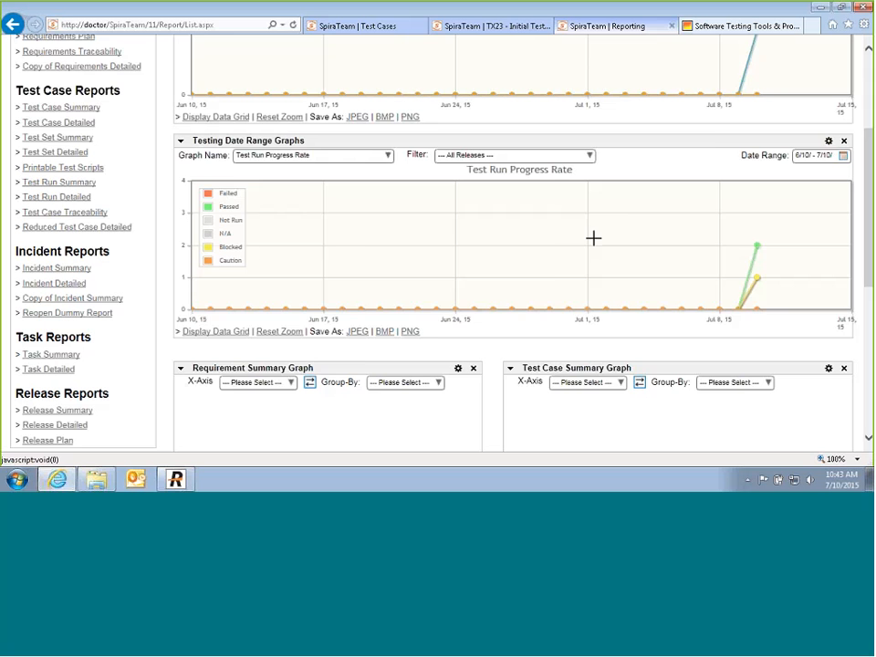
{"action": "left_click", "coordinate": [212, 331]}
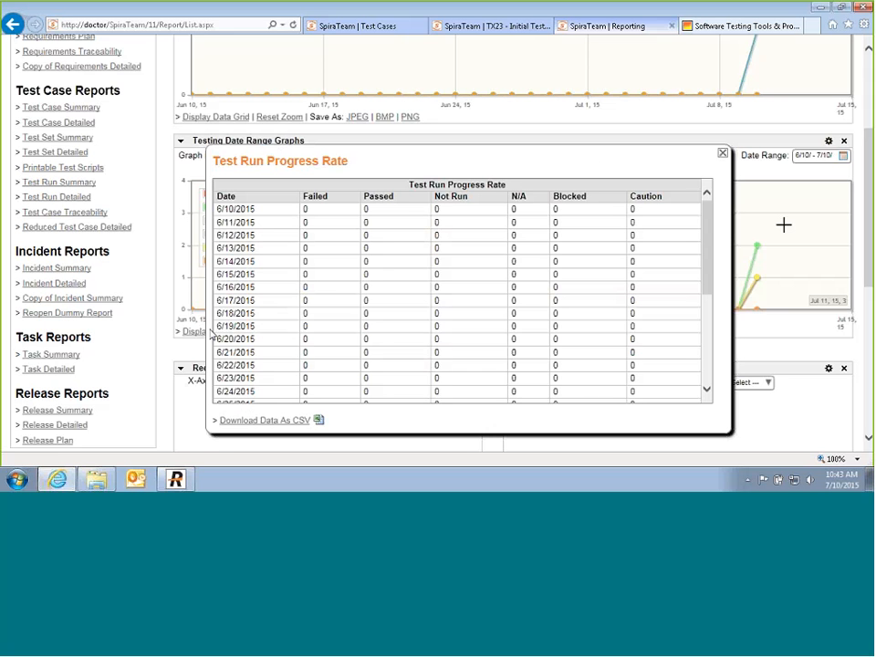
{"action": "mouse_move", "coordinate": [706, 244]}
{"action": "left_mouse_down"}
{"action": "mouse_move", "coordinate": [694, 347]}
{"action": "mouse_move", "coordinate": [696, 219]}
{"action": "mouse_move", "coordinate": [709, 347]}
{"action": "mouse_move", "coordinate": [710, 238]}
{"action": "mouse_move", "coordinate": [712, 367]}
{"action": "mouse_move", "coordinate": [709, 255]}
{"action": "left_mouse_up"}
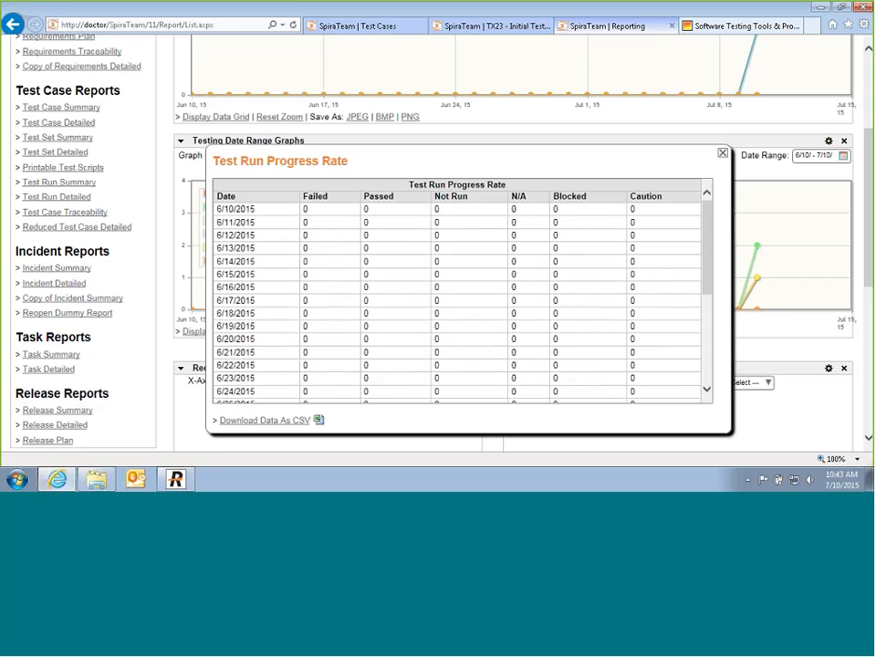
{"action": "left_click", "coordinate": [722, 153]}
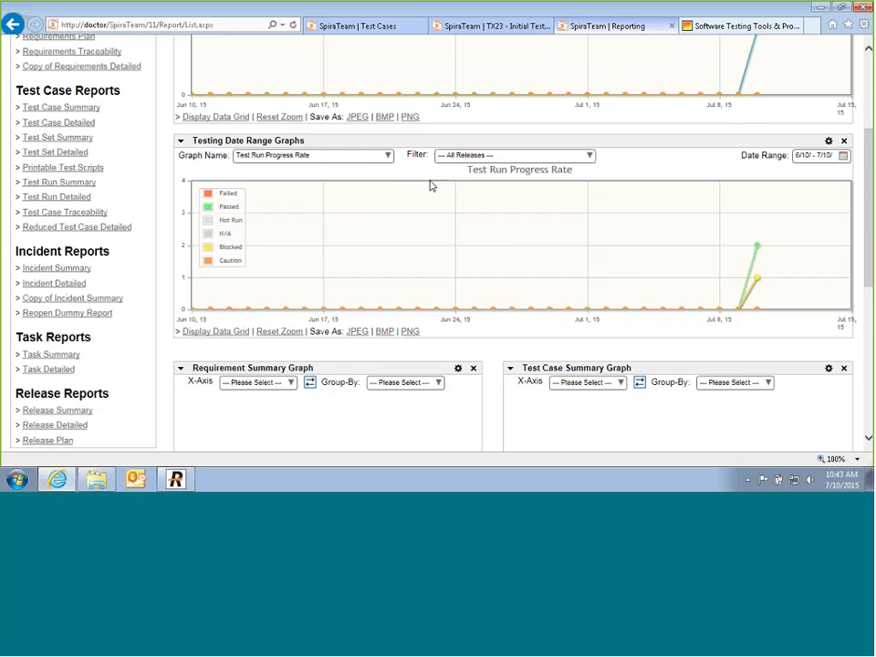
{"action": "scroll", "coordinate": [430, 186], "scroll_direction": "down", "scroll_amount": 5}
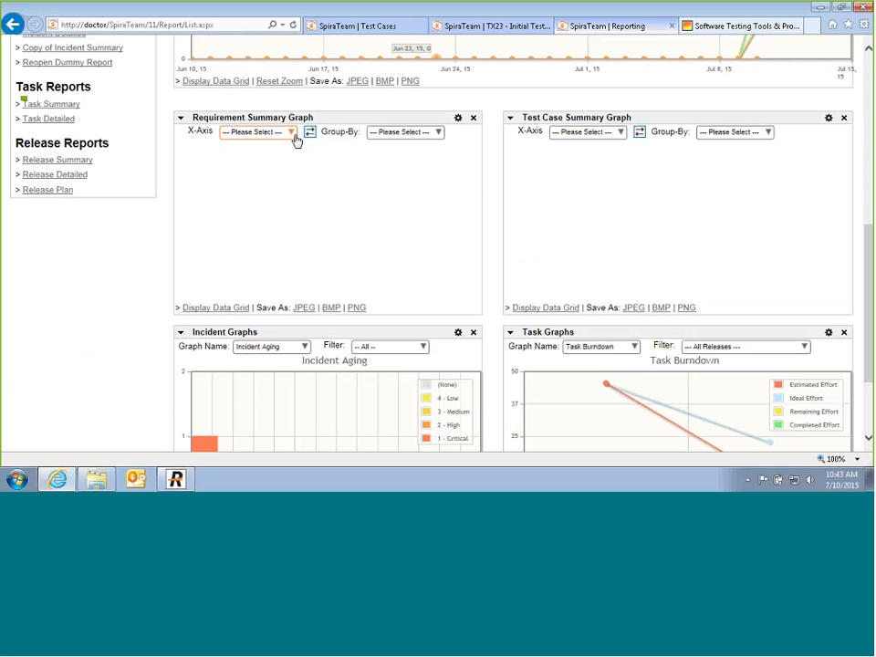
Step: Set the Requirement Summary graph to Importance on the X-axis, grouped by Status
{"action": "left_click", "coordinate": [291, 133]}
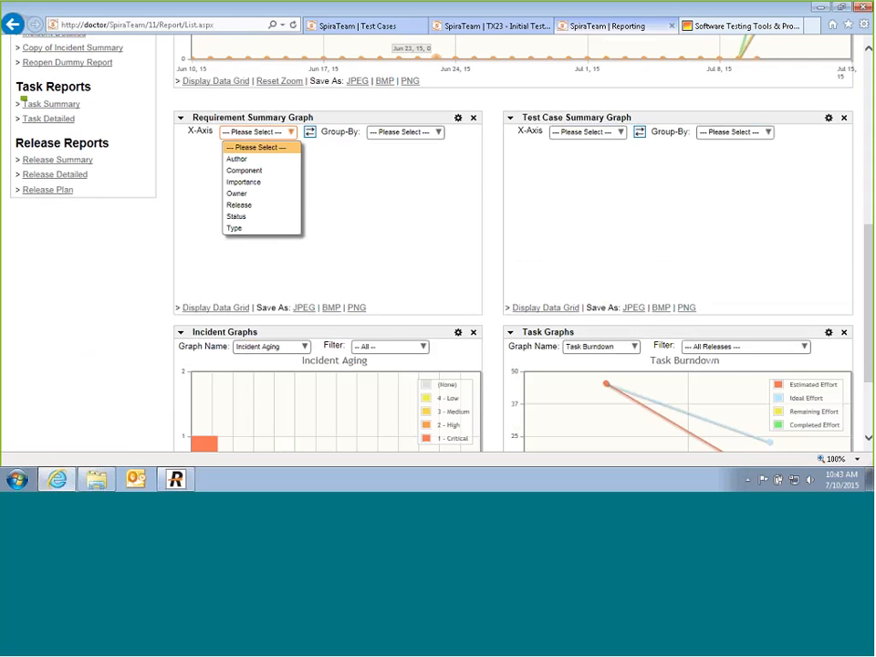
{"action": "left_click", "coordinate": [260, 182]}
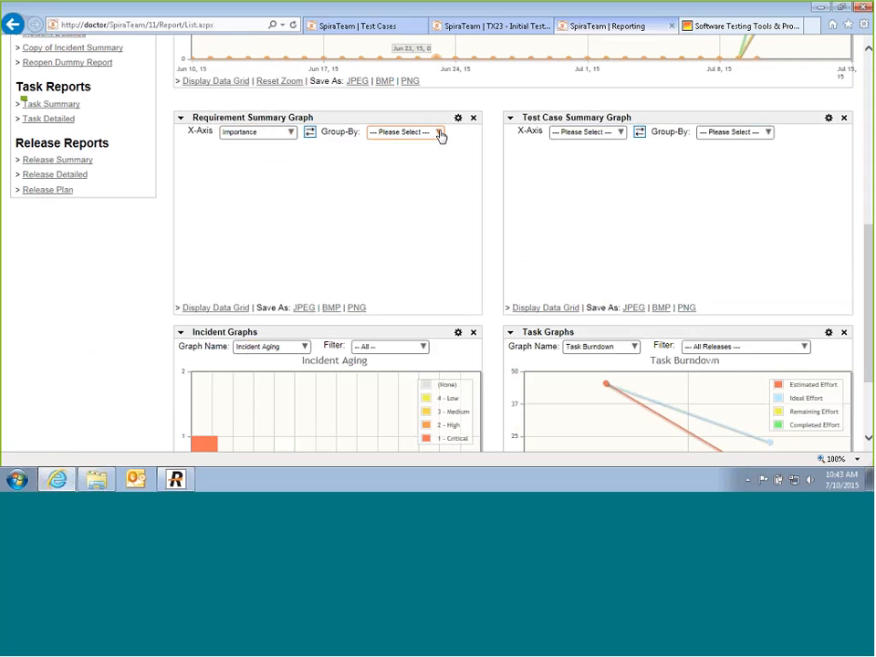
{"action": "left_click", "coordinate": [438, 134]}
{"action": "left_click", "coordinate": [399, 217]}
Step: Set the Test Case Summary graph's X-axis and grouping both to Execution Status
{"action": "left_click", "coordinate": [618, 132]}
{"action": "left_click", "coordinate": [605, 182]}
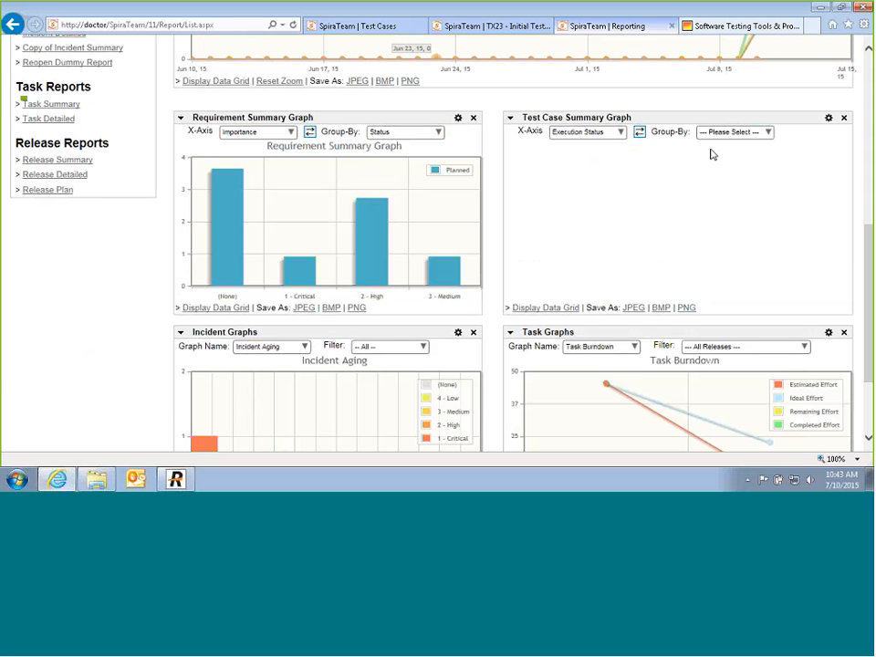
{"action": "left_click", "coordinate": [768, 132]}
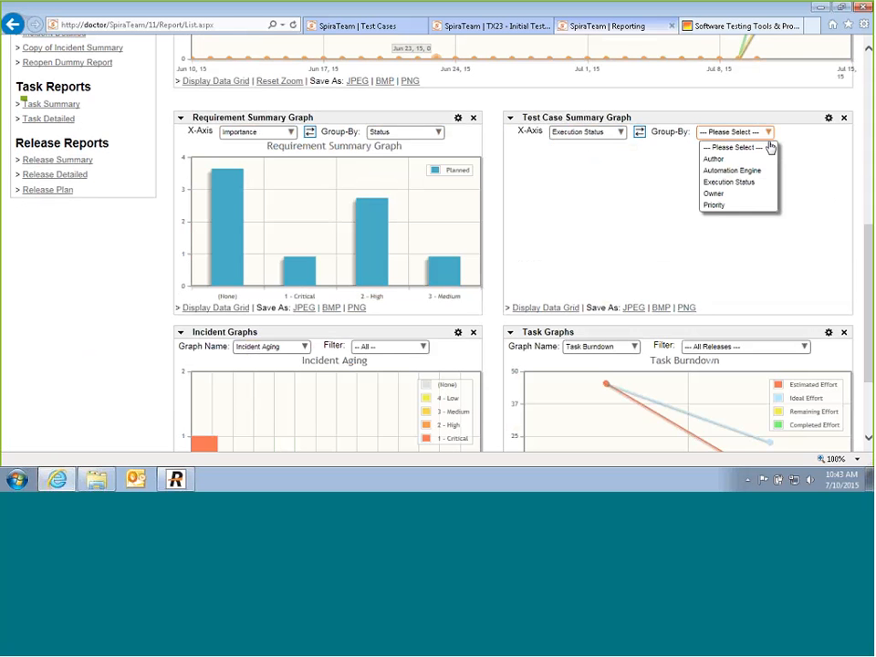
{"action": "left_click", "coordinate": [727, 194]}
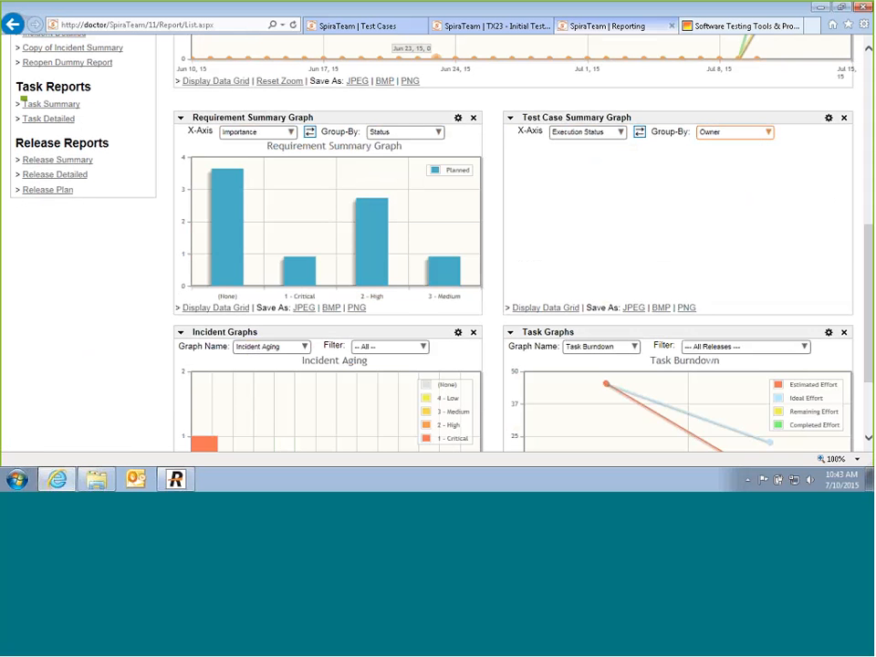
{"action": "left_click", "coordinate": [769, 133]}
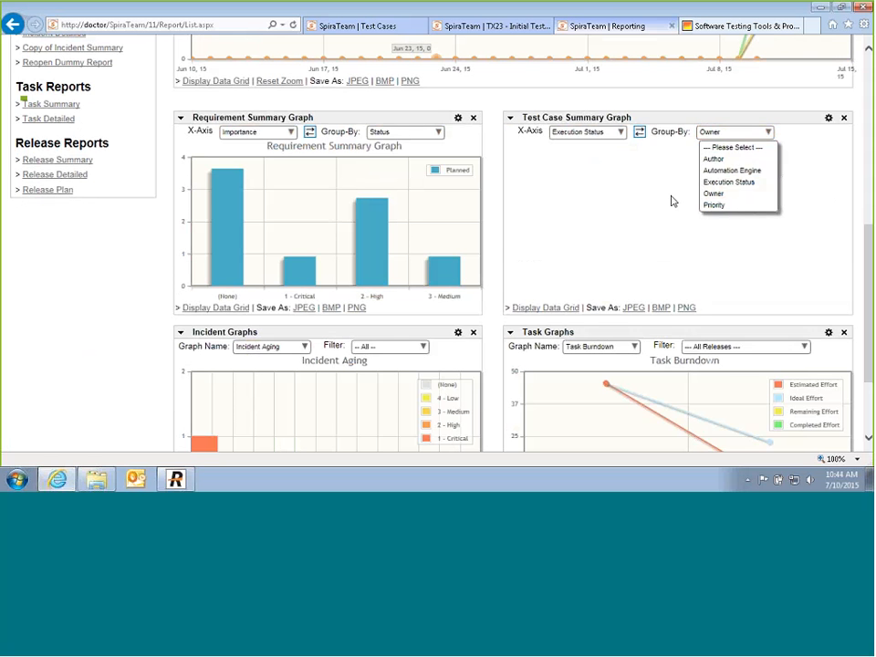
{"action": "left_click", "coordinate": [703, 181]}
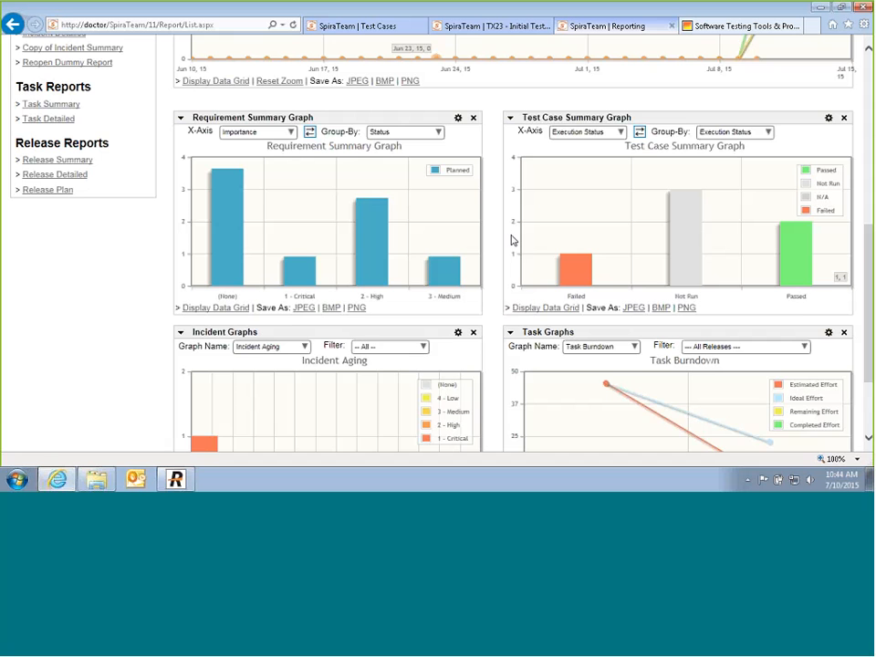
{"action": "scroll", "coordinate": [511, 240], "scroll_direction": "down", "scroll_amount": 3}
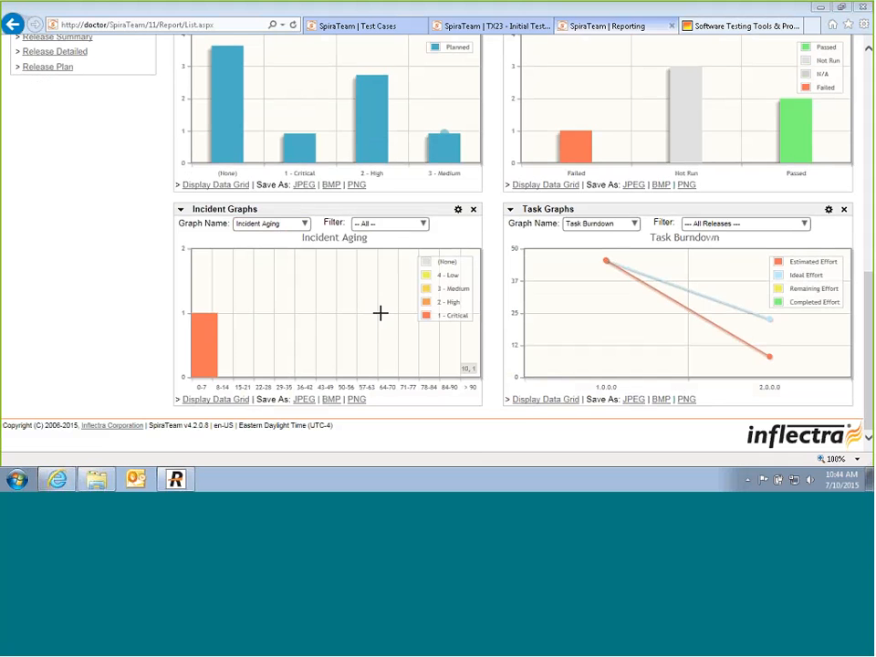
{"action": "scroll", "coordinate": [111, 244], "scroll_direction": "up", "scroll_amount": 6}
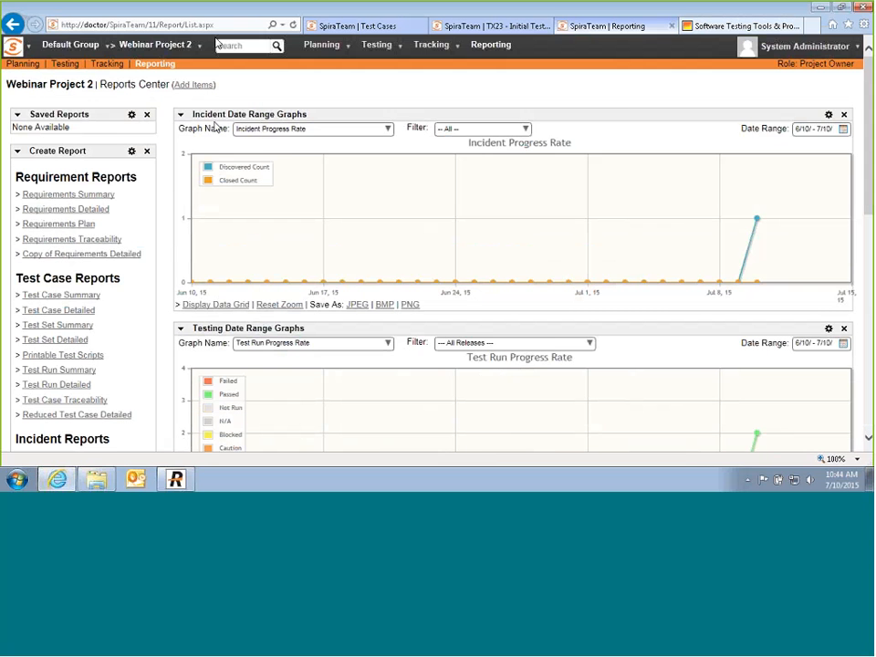
Step: Add the Test Set Summary Graph widget to the right side of the Reports Center
{"action": "scroll", "coordinate": [297, 203], "scroll_direction": "down", "scroll_amount": 5}
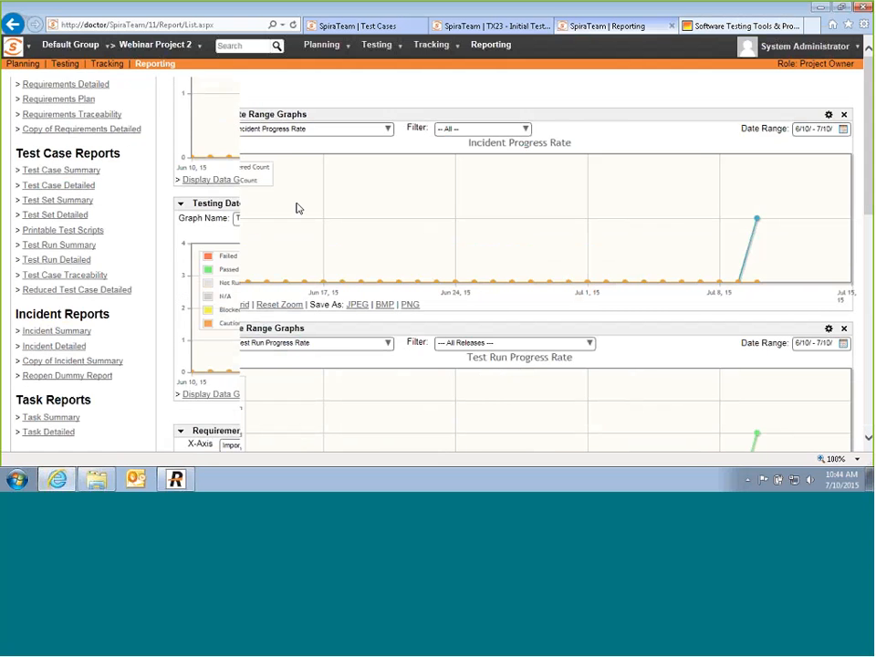
{"action": "scroll", "coordinate": [301, 195], "scroll_direction": "up", "scroll_amount": 5}
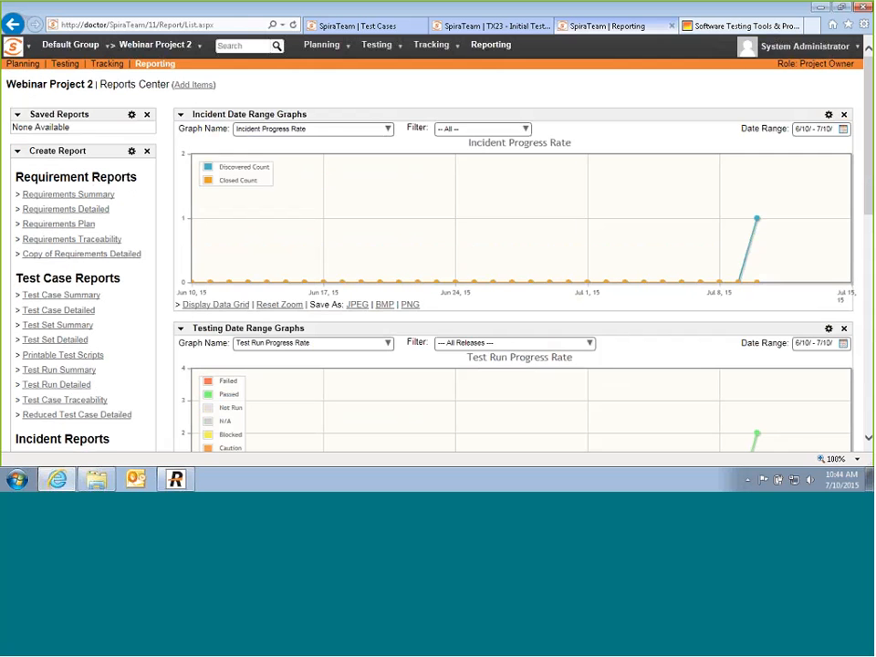
{"action": "left_click", "coordinate": [193, 86]}
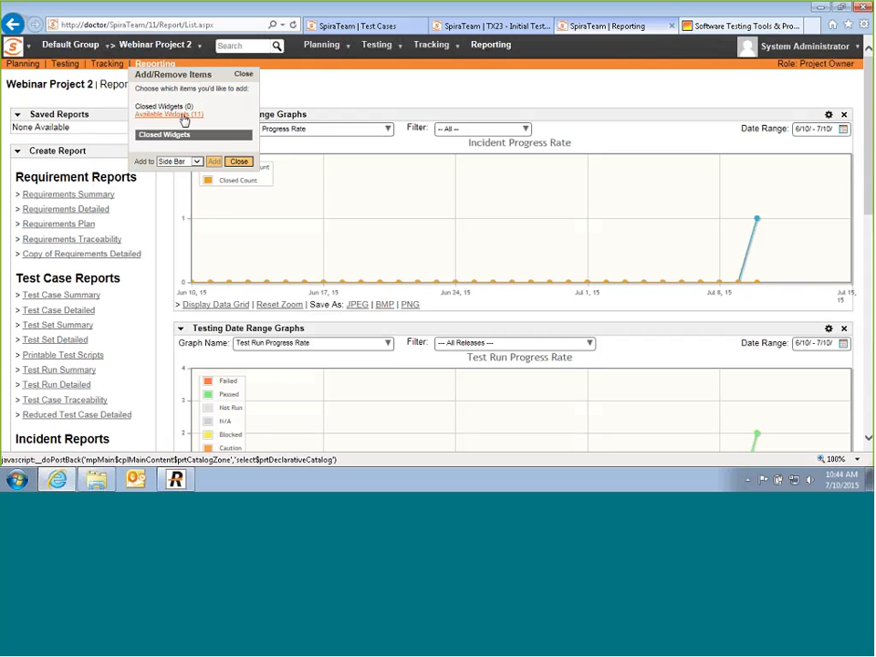
{"action": "left_click", "coordinate": [183, 116]}
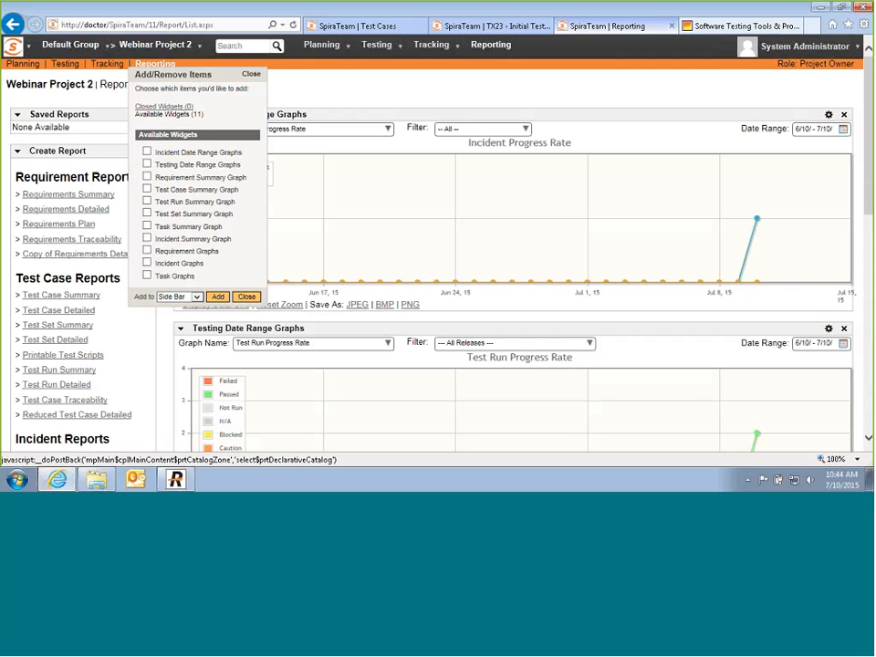
{"action": "left_click", "coordinate": [147, 213]}
{"action": "left_click", "coordinate": [196, 297]}
{"action": "left_click", "coordinate": [180, 319]}
{"action": "left_click", "coordinate": [217, 298]}
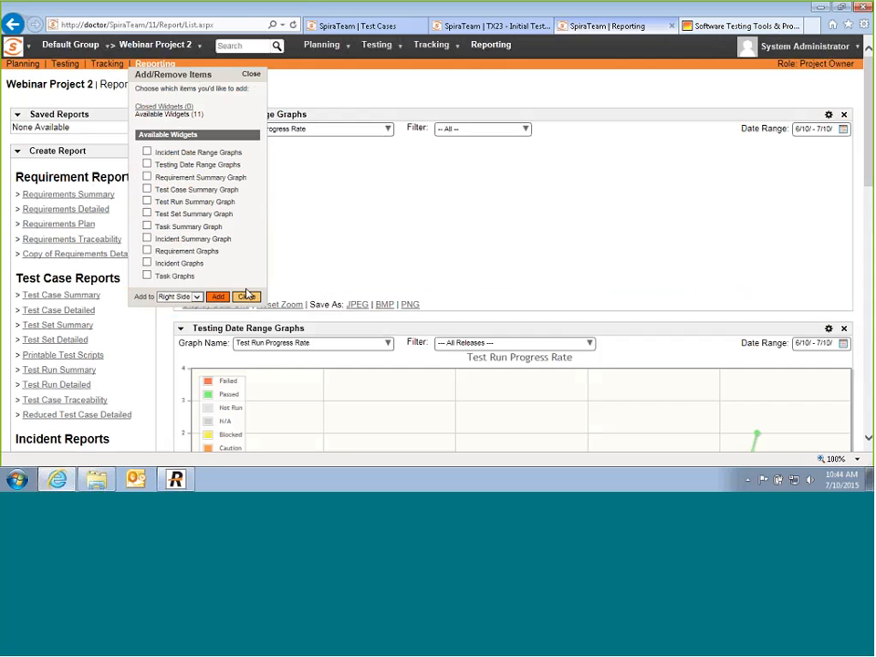
{"action": "left_click", "coordinate": [247, 295]}
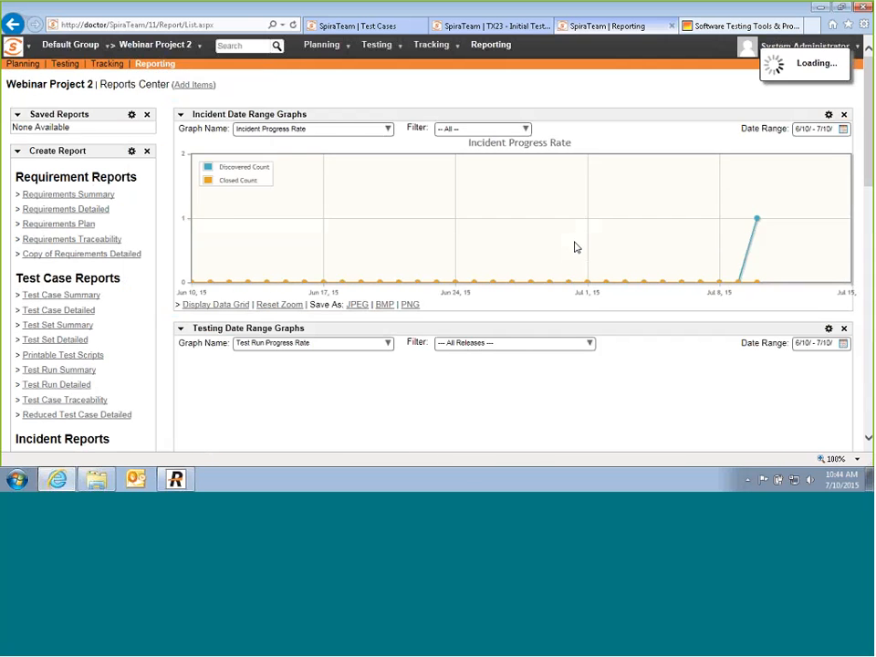
{"action": "scroll", "coordinate": [574, 246], "scroll_direction": "down", "scroll_amount": 4}
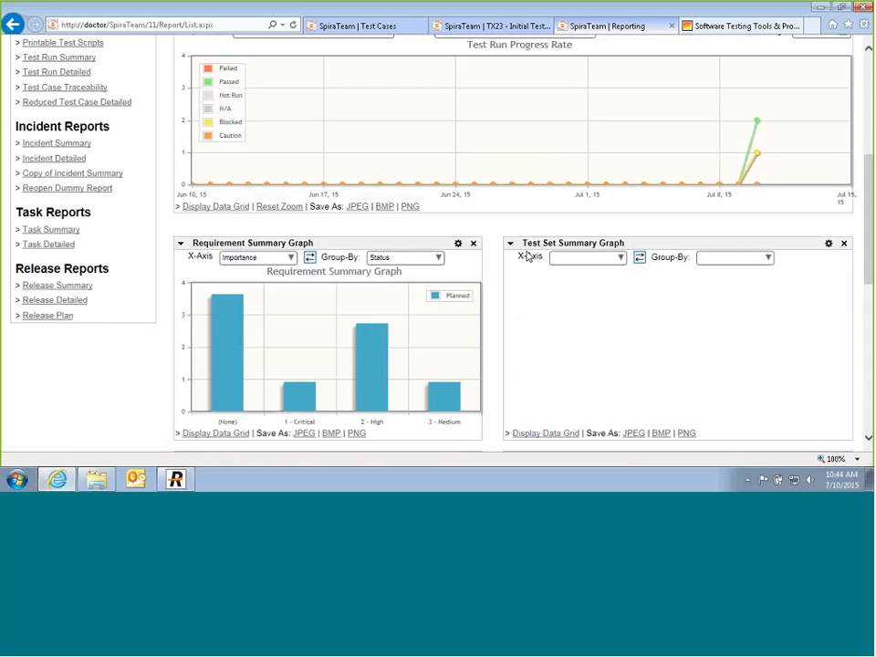
Step: Reload the reports page and chart the Test Set Summary graph by Owner, grouped by Release
{"action": "left_click", "coordinate": [227, 28]}
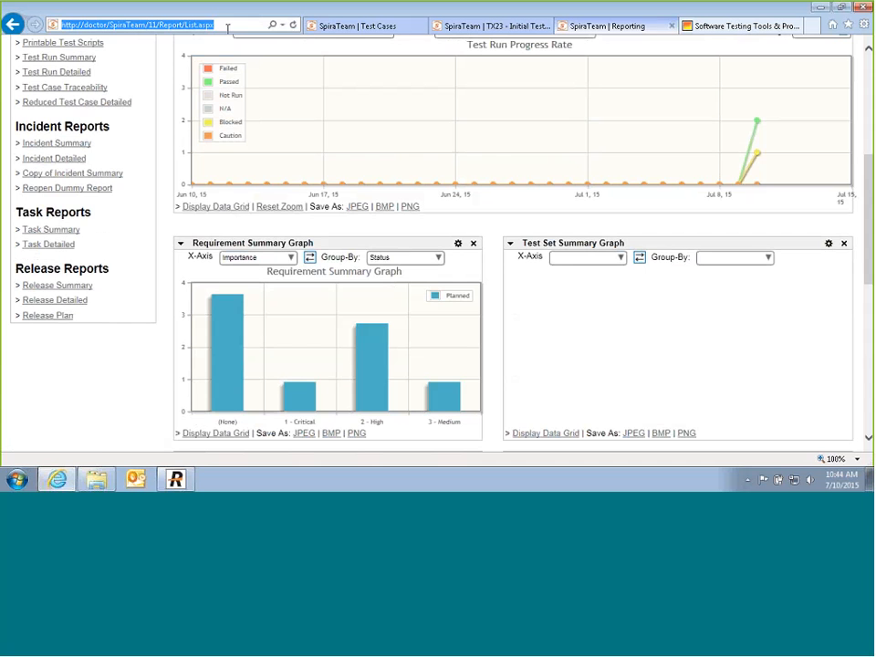
{"action": "key", "text": "Return"}
{"action": "scroll", "coordinate": [643, 297], "scroll_direction": "down", "scroll_amount": 3}
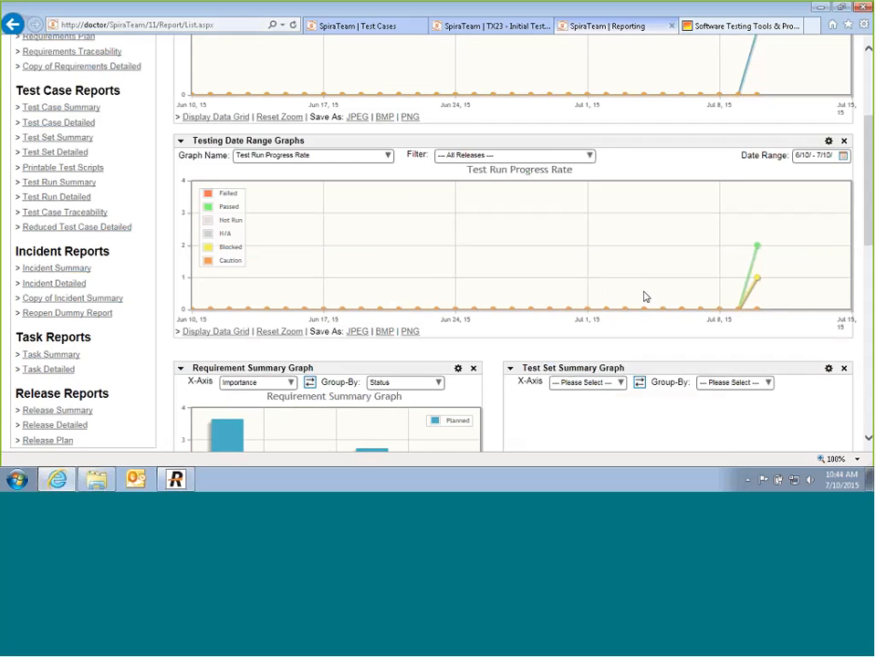
{"action": "scroll", "coordinate": [643, 296], "scroll_direction": "down", "scroll_amount": 2}
{"action": "left_click", "coordinate": [623, 259]}
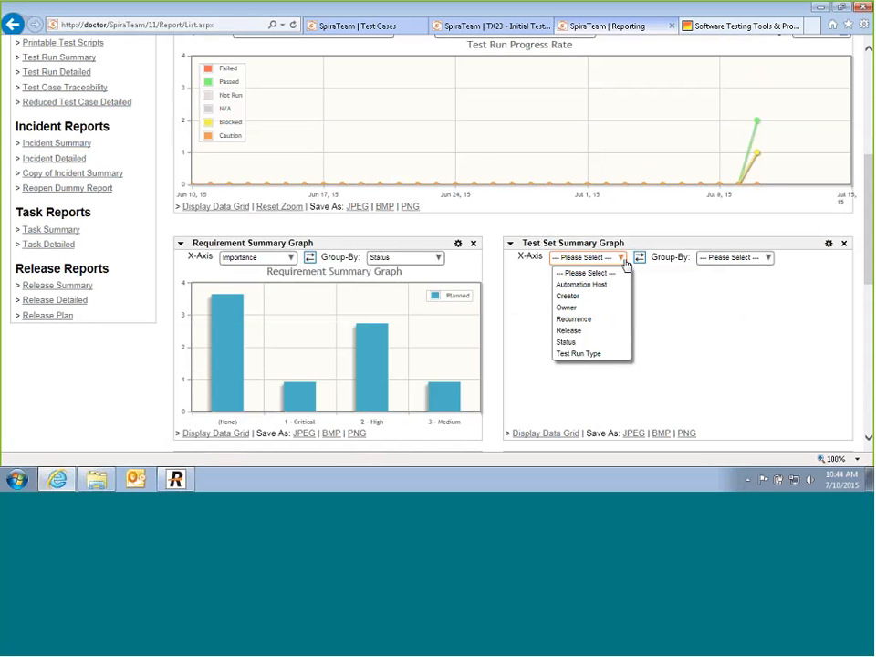
{"action": "left_click", "coordinate": [580, 307]}
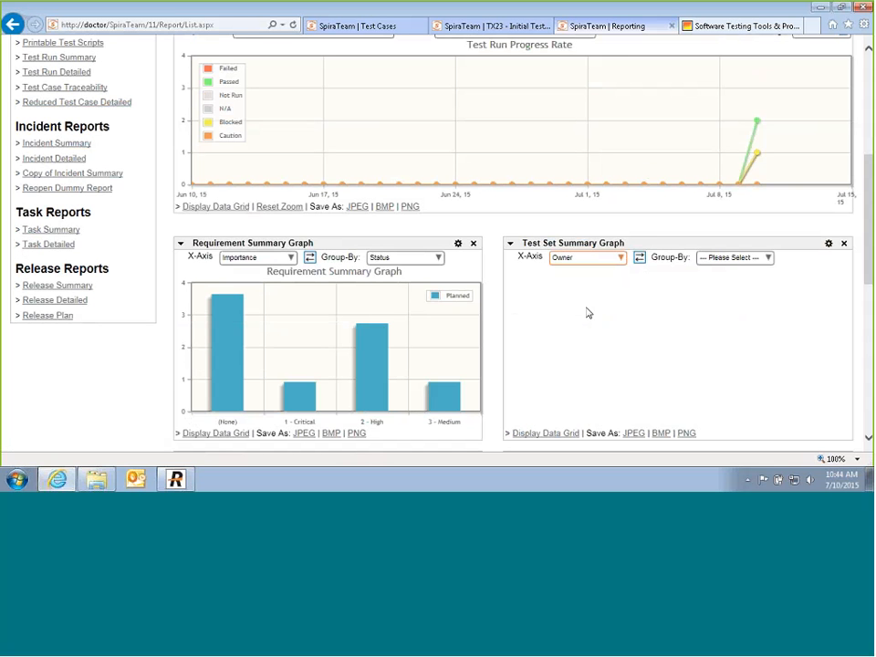
{"action": "left_click", "coordinate": [768, 258]}
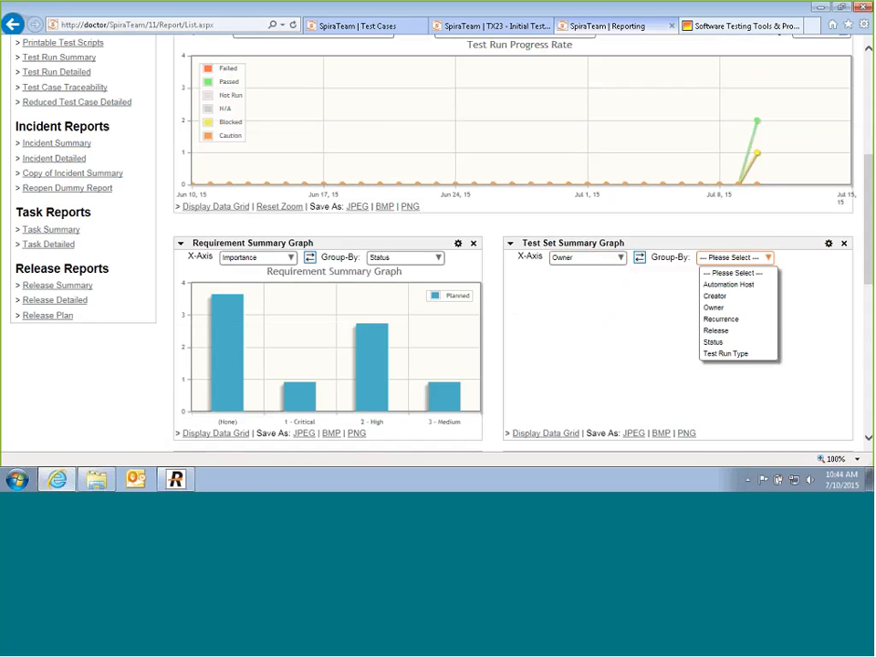
{"action": "left_click", "coordinate": [720, 331]}
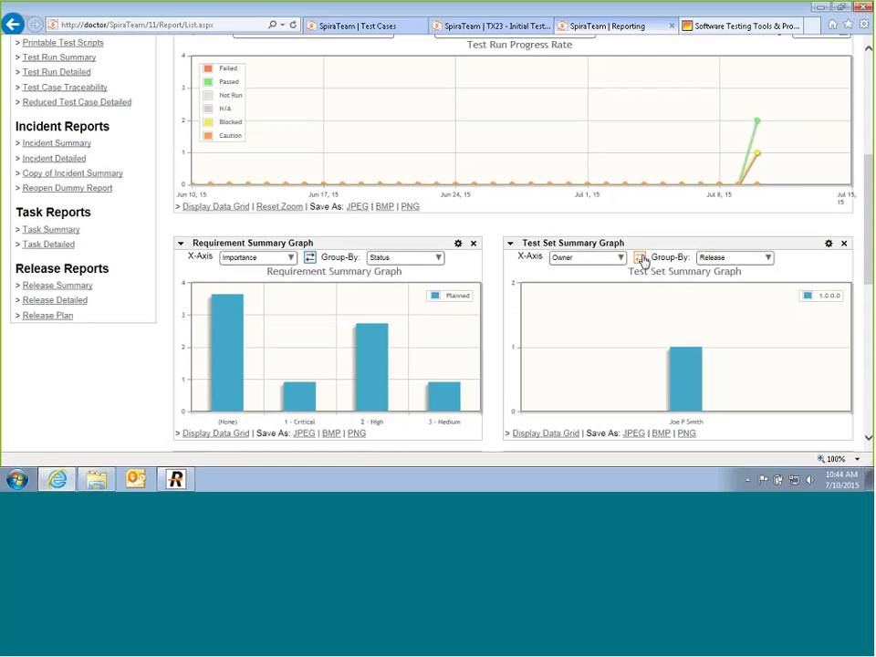
Step: Swap the Requirement Summary graph to show Status grouped by Importance
{"action": "left_click", "coordinate": [309, 258]}
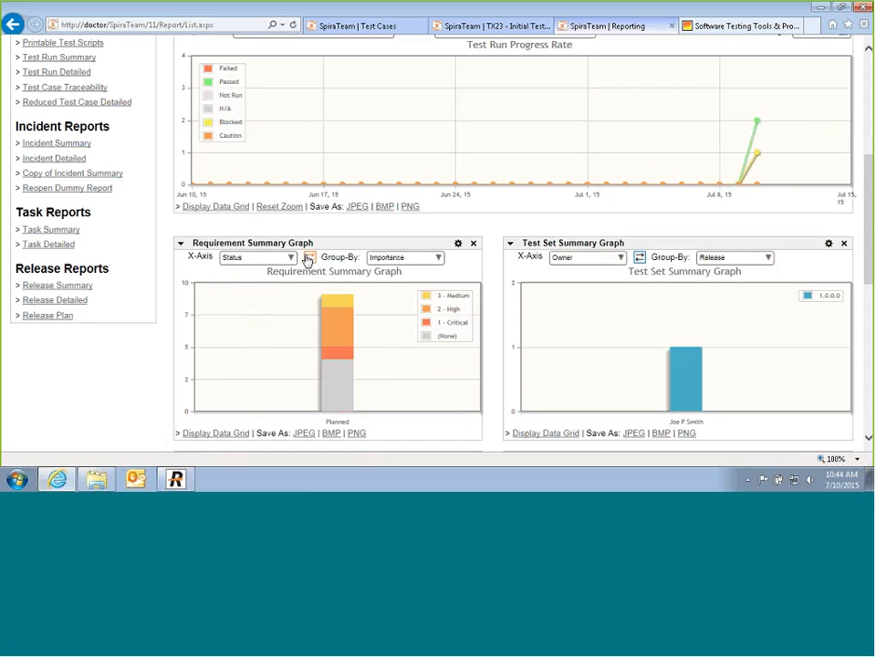
{"action": "scroll", "coordinate": [434, 291], "scroll_direction": "up", "scroll_amount": 1}
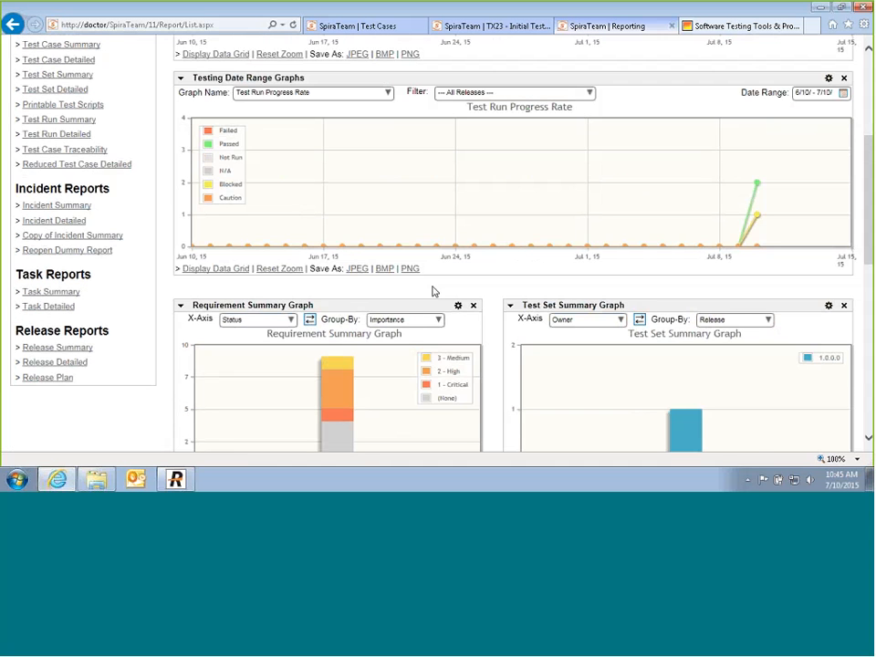
{"action": "scroll", "coordinate": [151, 290], "scroll_direction": "up", "scroll_amount": 4}
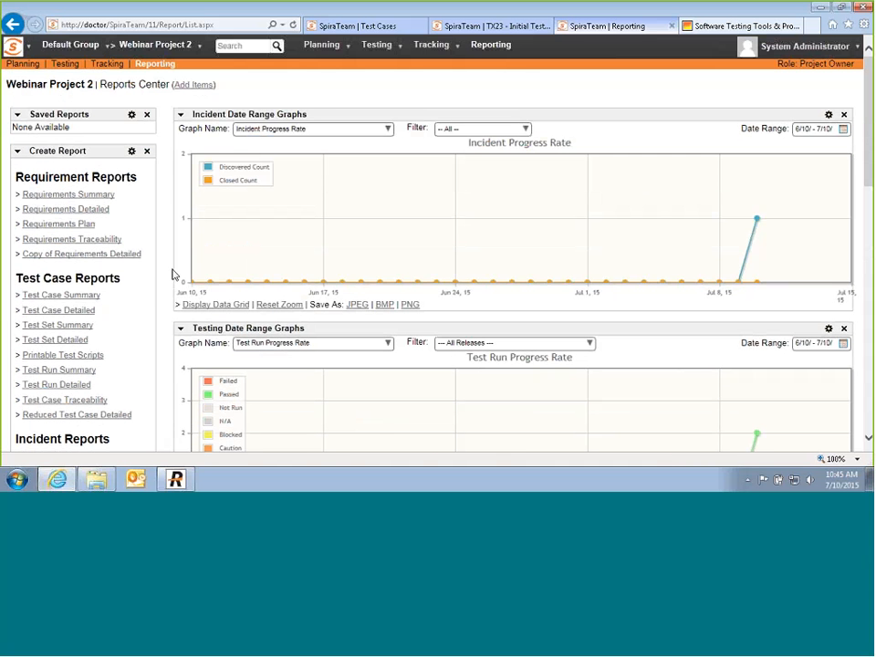
Step: Create the Requirements Traceability report in Adobe Acrobat (PDF) format
{"action": "left_click", "coordinate": [91, 241]}
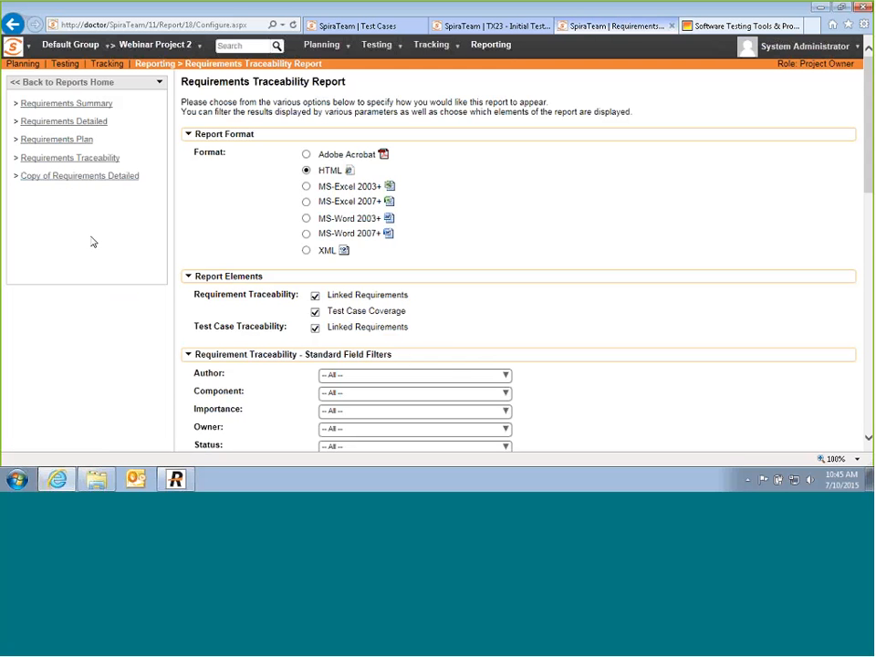
{"action": "left_click", "coordinate": [305, 155]}
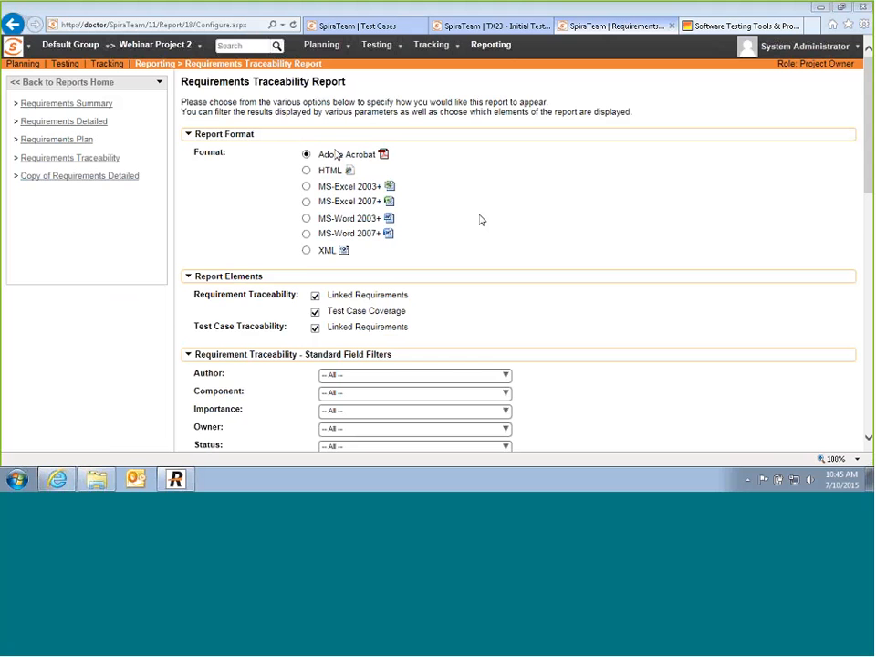
{"action": "scroll", "coordinate": [331, 126], "scroll_direction": "down", "scroll_amount": 2}
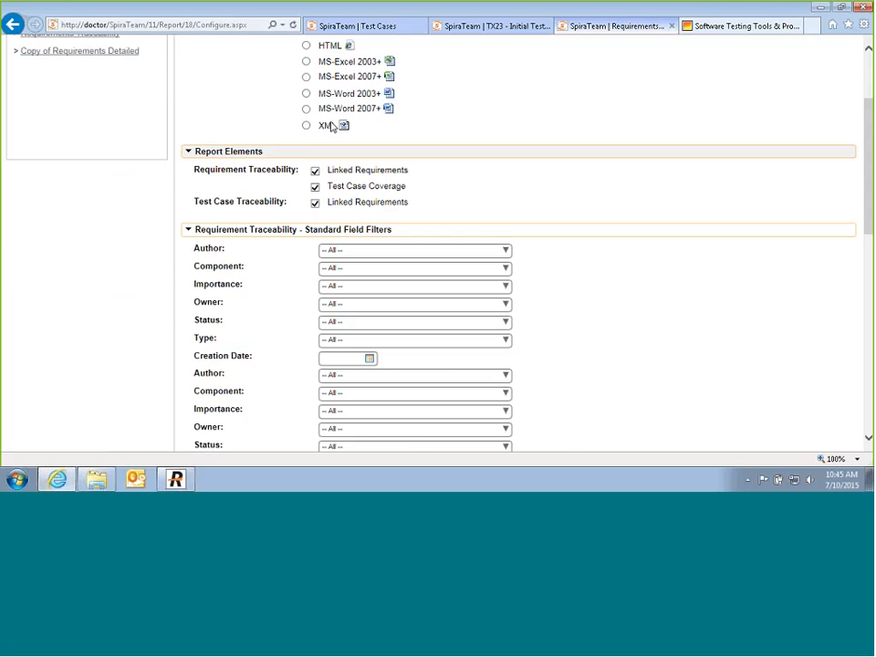
{"action": "scroll", "coordinate": [324, 192], "scroll_direction": "down", "scroll_amount": 5}
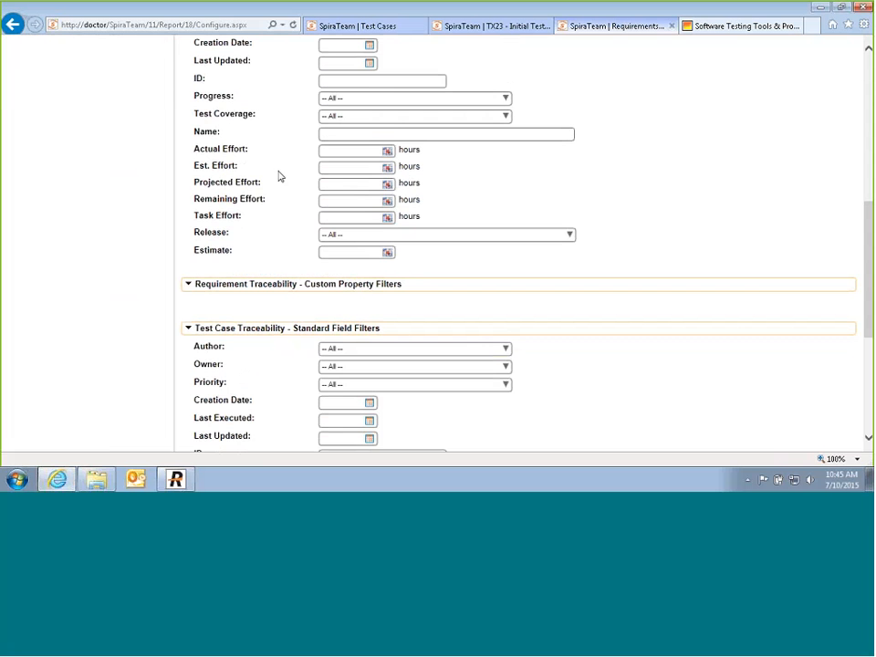
{"action": "scroll", "coordinate": [273, 228], "scroll_direction": "down", "scroll_amount": 4}
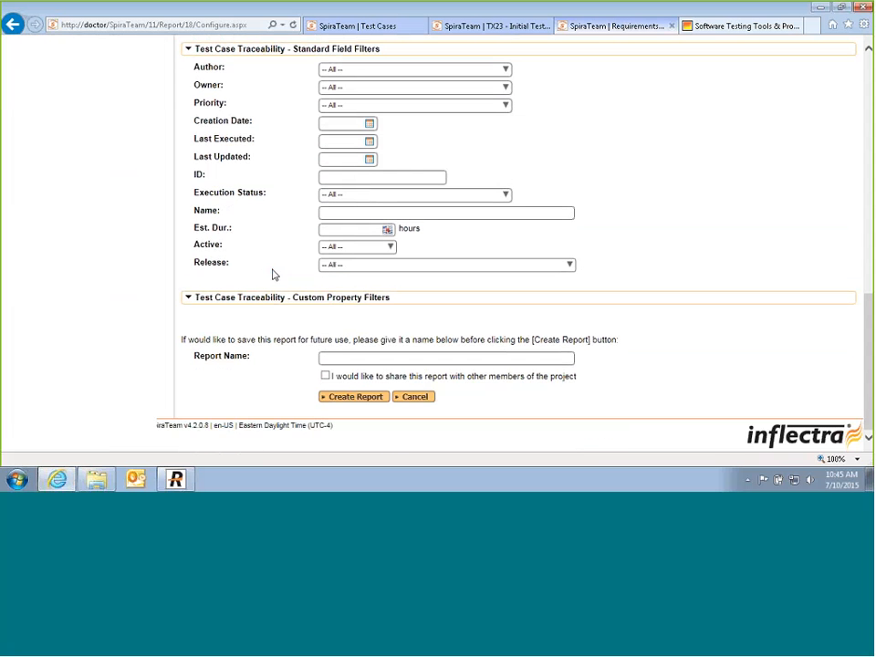
{"action": "left_click", "coordinate": [343, 397]}
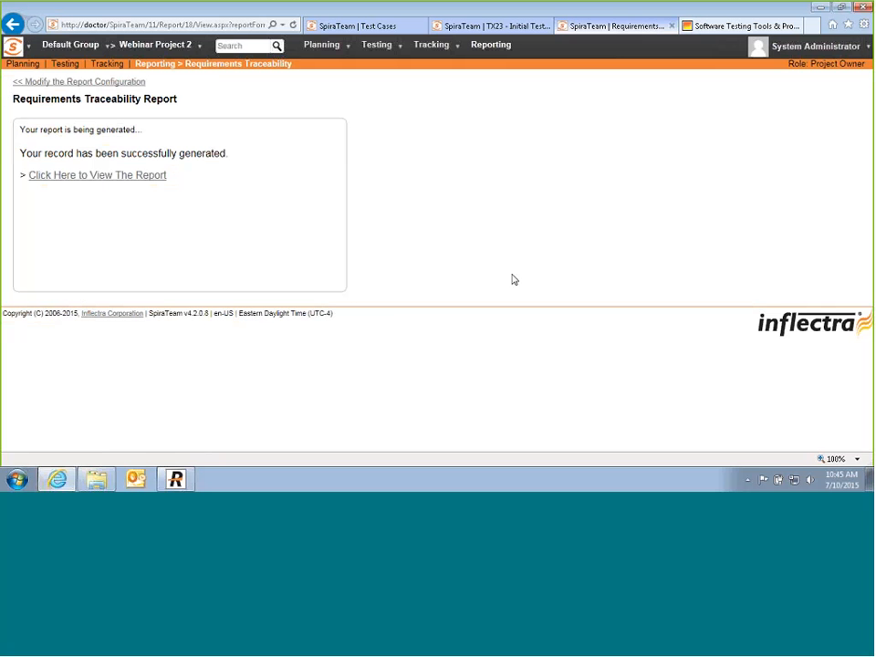
{"action": "left_click", "coordinate": [66, 175]}
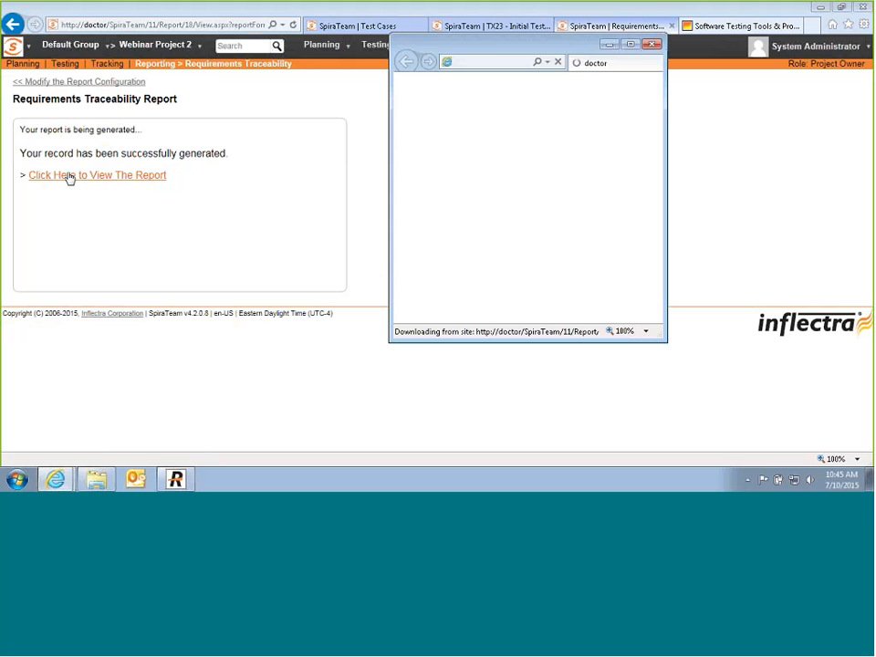
{"action": "left_click", "coordinate": [628, 44]}
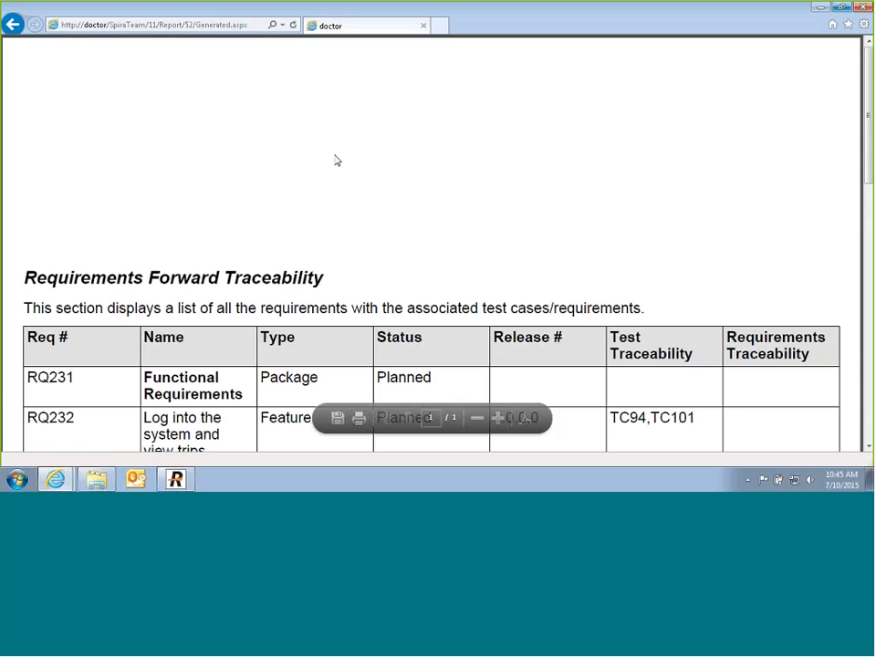
{"action": "scroll", "coordinate": [357, 308], "scroll_direction": "down", "scroll_amount": 5}
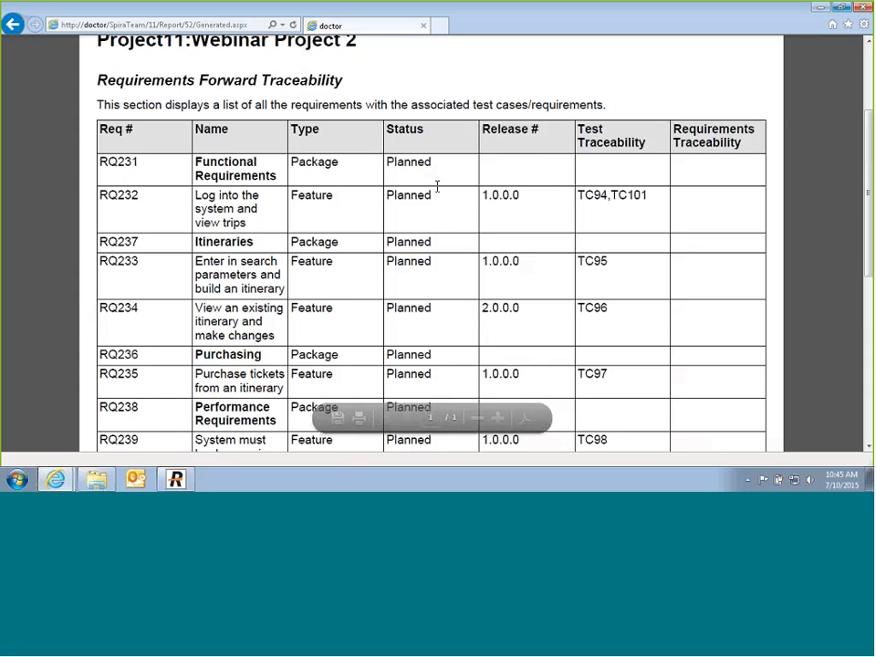
{"action": "scroll", "coordinate": [522, 243], "scroll_direction": "down", "scroll_amount": 1}
{"action": "scroll", "coordinate": [522, 244], "scroll_direction": "down", "scroll_amount": 5}
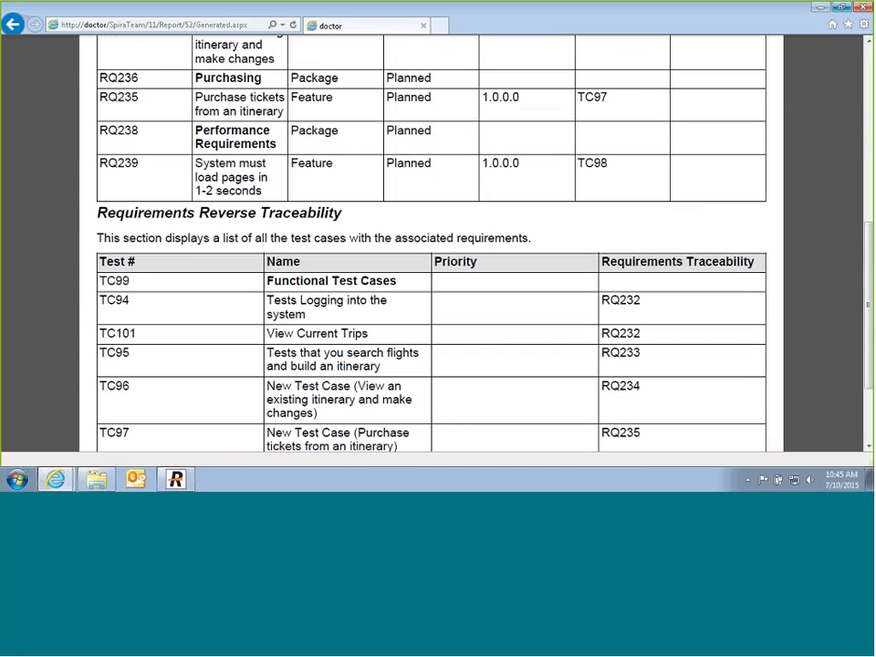
{"action": "scroll", "coordinate": [182, 313], "scroll_direction": "down", "scroll_amount": 3}
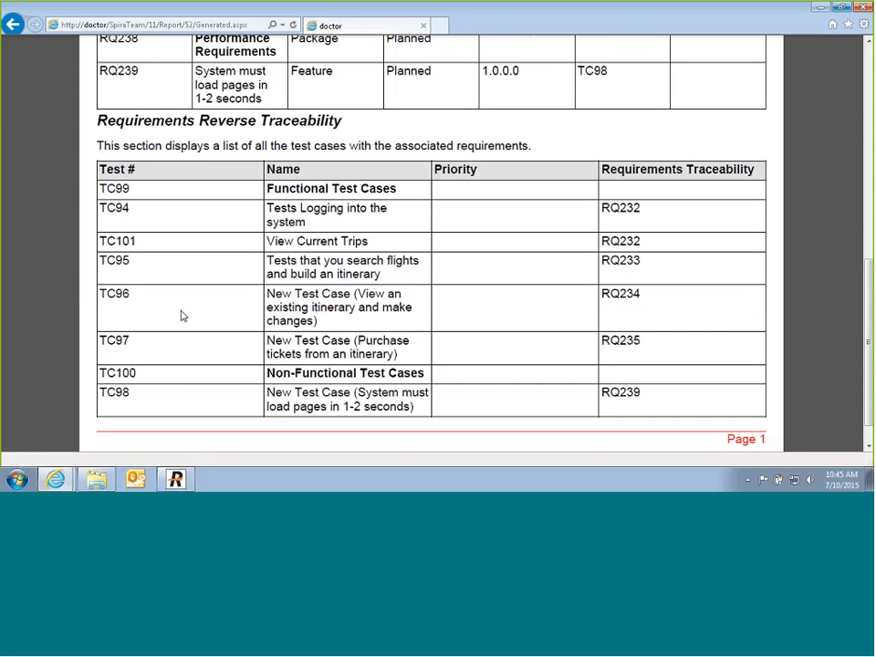
{"action": "scroll", "coordinate": [181, 315], "scroll_direction": "up", "scroll_amount": 15}
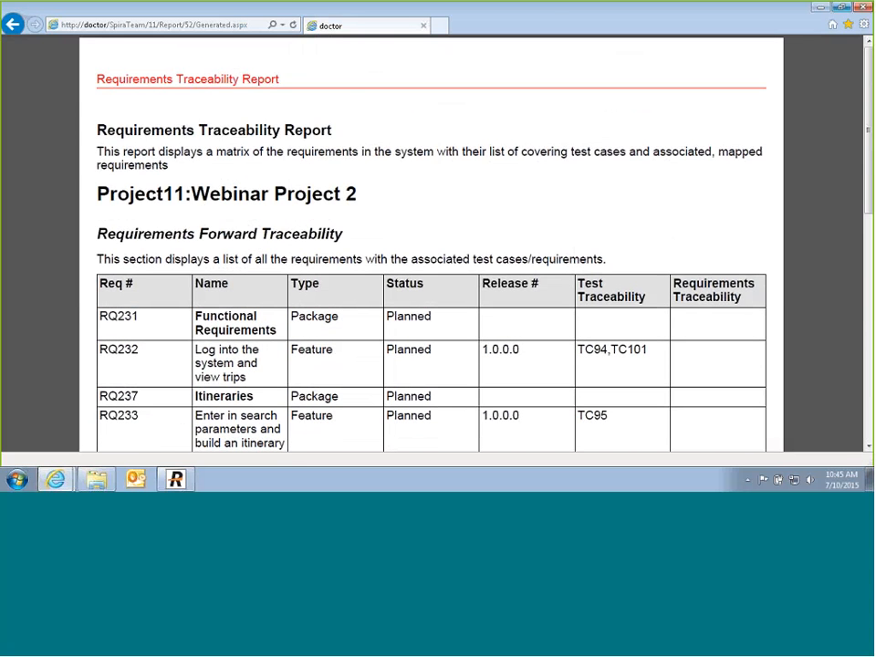
{"action": "left_click", "coordinate": [862, 8]}
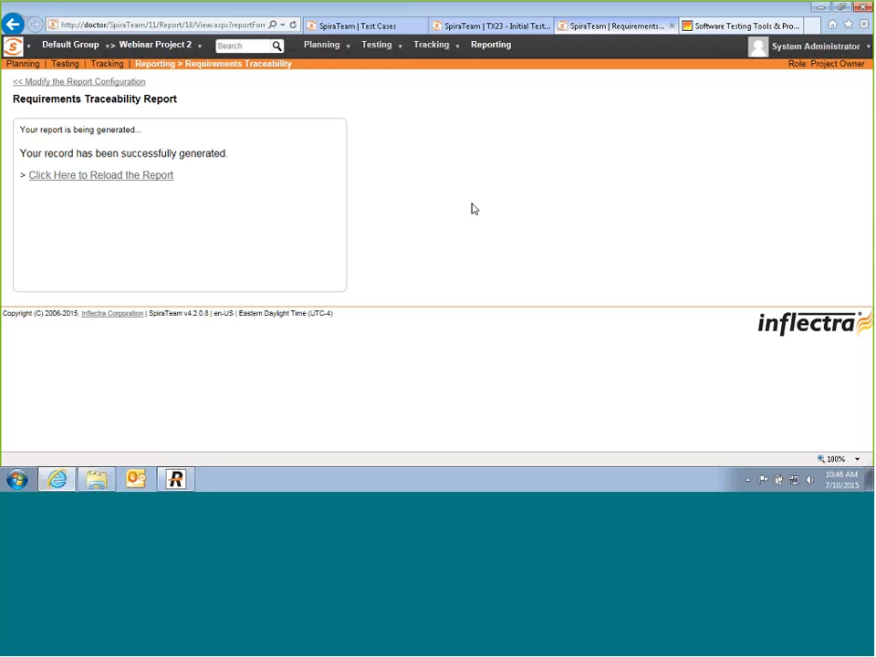
Step: Open the View Current Trips test case and close the traceability report and test set tabs
{"action": "left_click", "coordinate": [343, 28]}
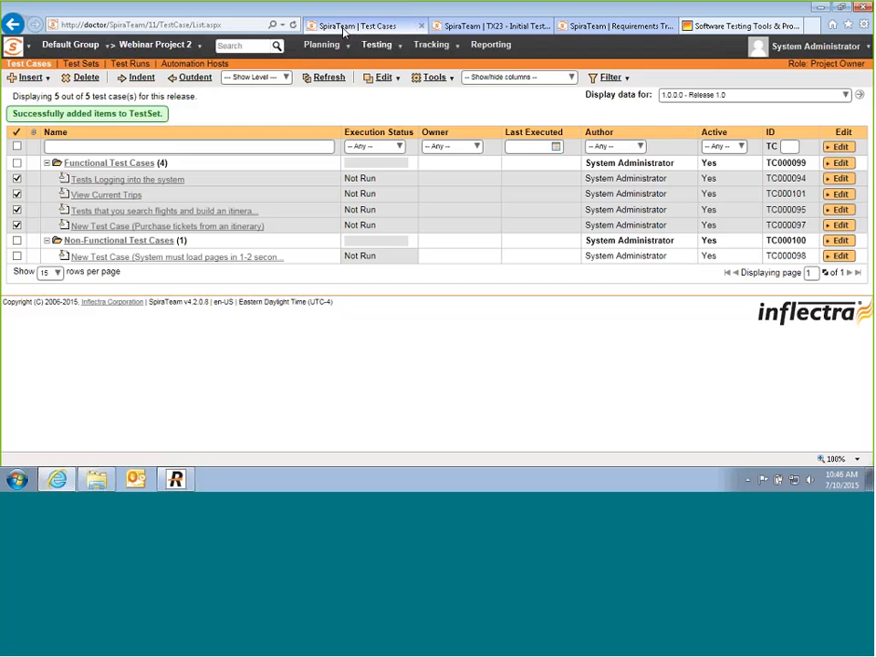
{"action": "mouse_move", "coordinate": [393, 50]}
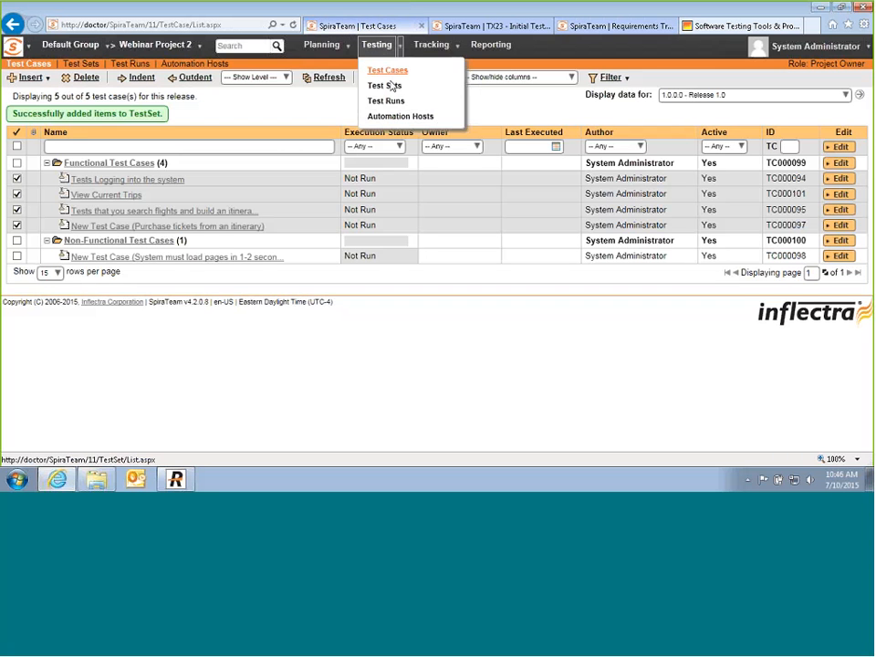
{"action": "left_click", "coordinate": [392, 85]}
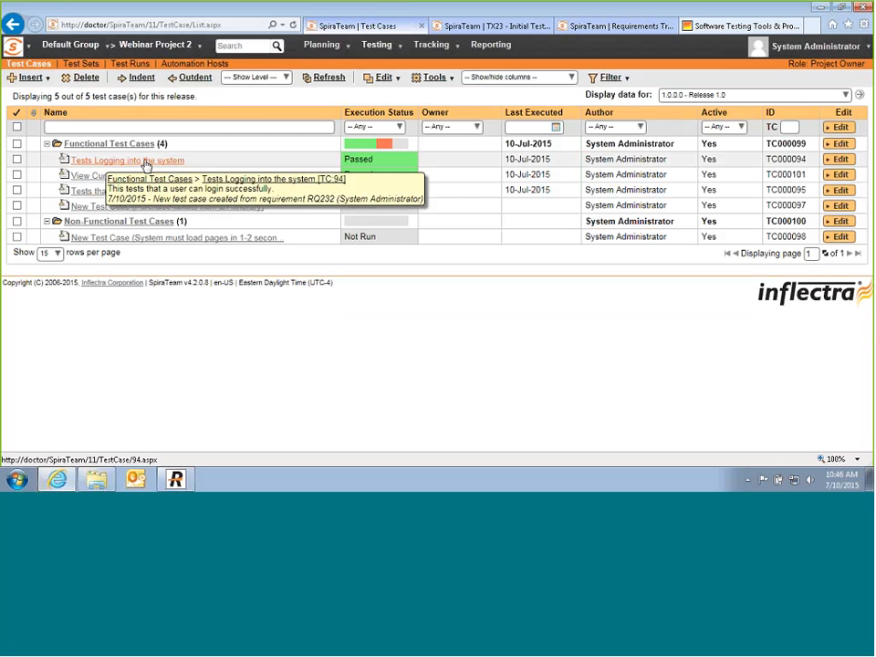
{"action": "left_click", "coordinate": [127, 179]}
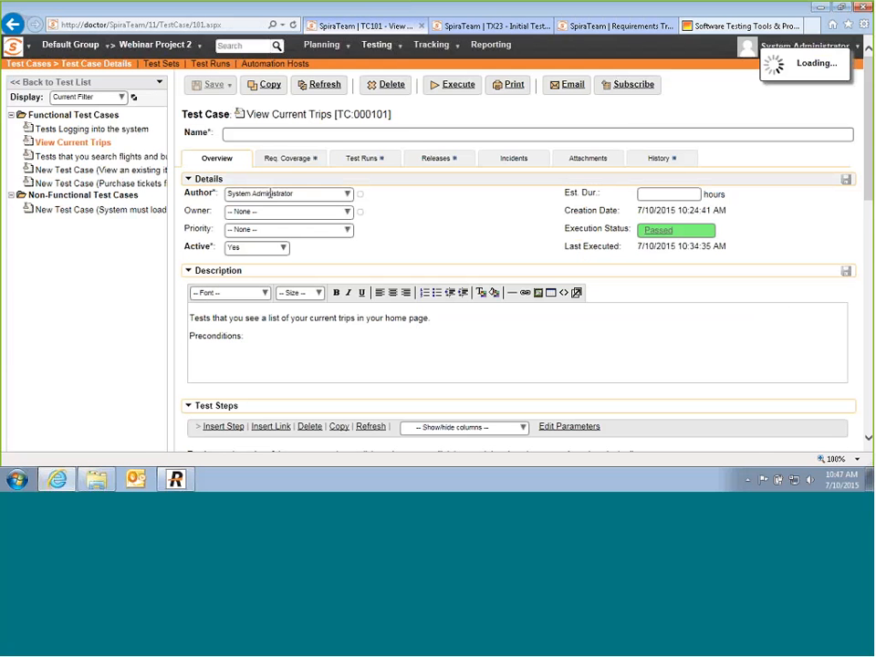
{"action": "scroll", "coordinate": [524, 246], "scroll_direction": "down", "scroll_amount": 3}
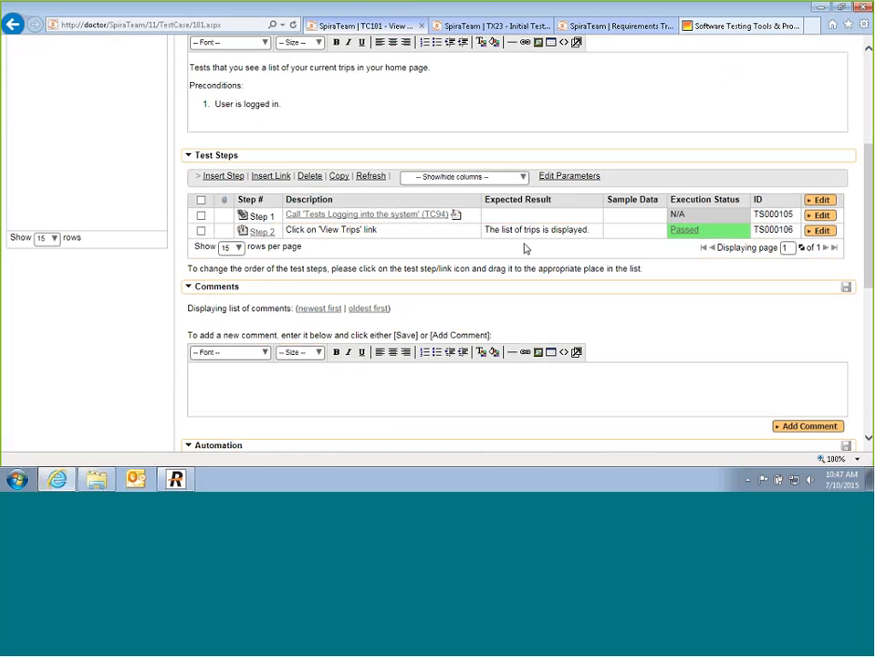
{"action": "scroll", "coordinate": [553, 248], "scroll_direction": "up", "scroll_amount": 3}
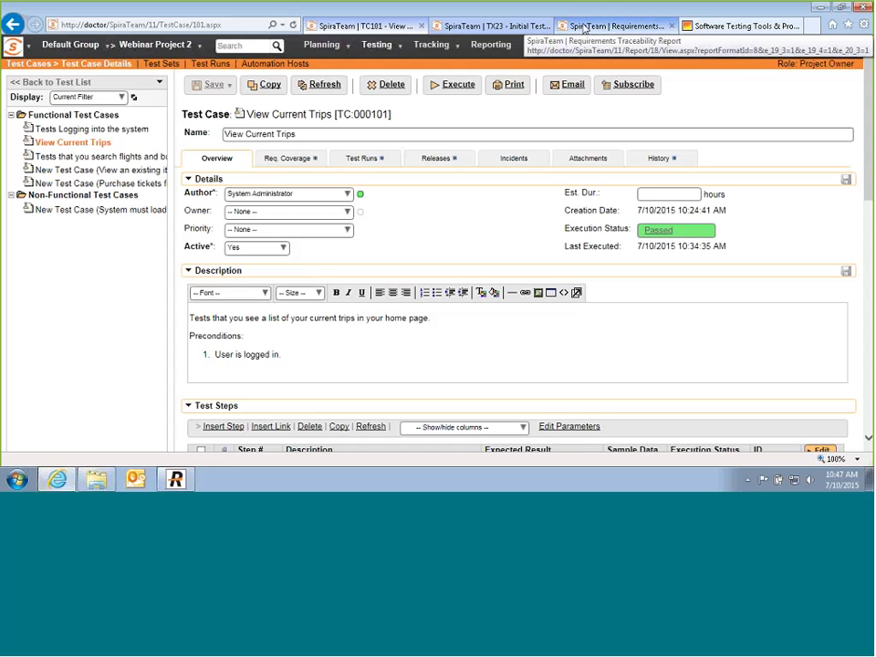
{"action": "left_click", "coordinate": [672, 27]}
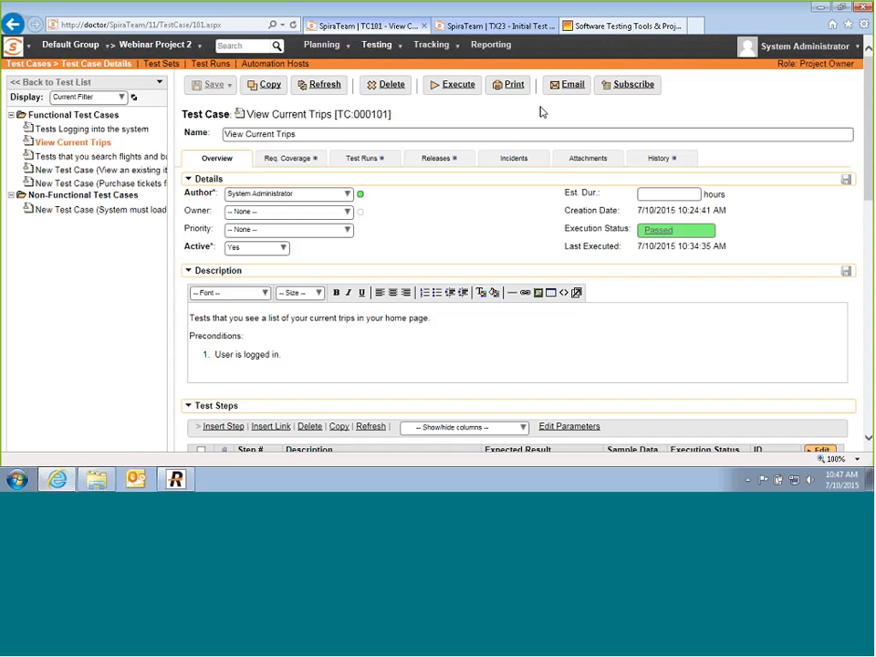
{"action": "left_click", "coordinate": [551, 27]}
{"action": "left_click", "coordinate": [568, 26]}
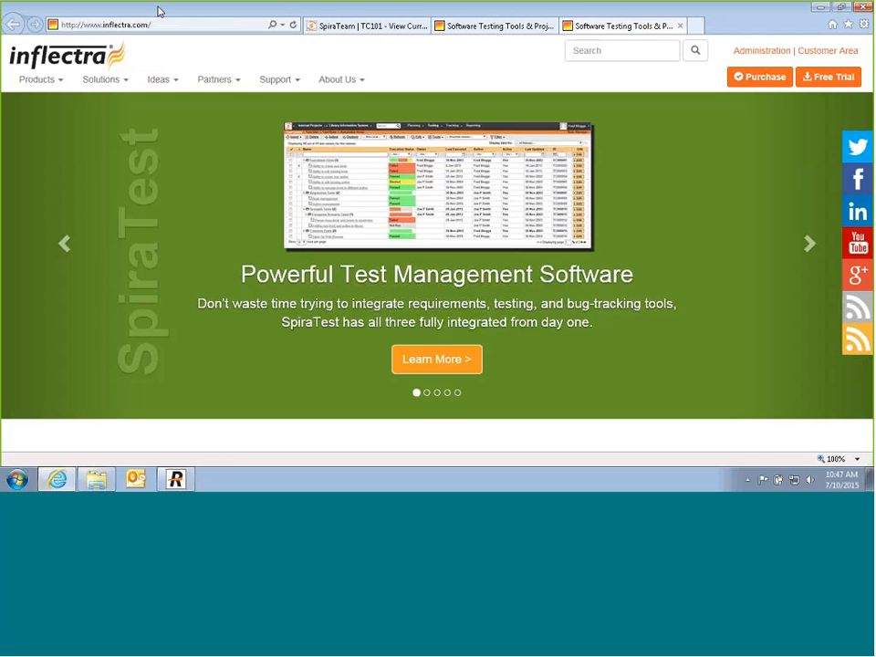
{"action": "left_click", "coordinate": [149, 25]}
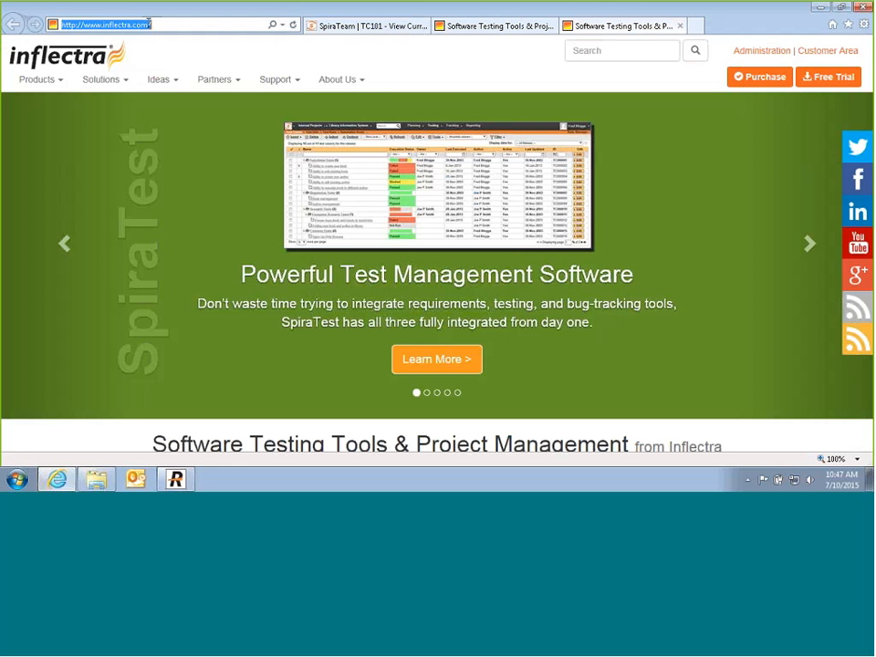
{"action": "type", "text": "www.exped"}
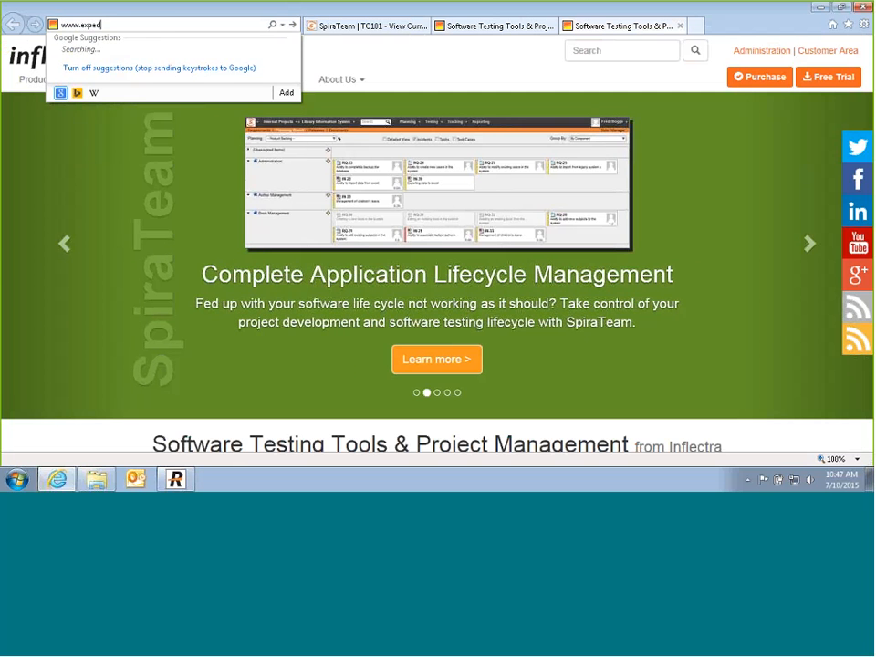
{"action": "key", "text": "BackSpace"}
{"action": "key", "text": "BackSpace"}
{"action": "key", "text": "BackSpace"}
{"action": "key", "text": "BackSpace"}
{"action": "key", "text": "BackSpace"}
{"action": "key", "text": "BackSpace"}
{"action": "key", "text": "BackSpace"}
{"action": "key", "text": "BackSpace"}
{"action": "key", "text": "BackSpace"}
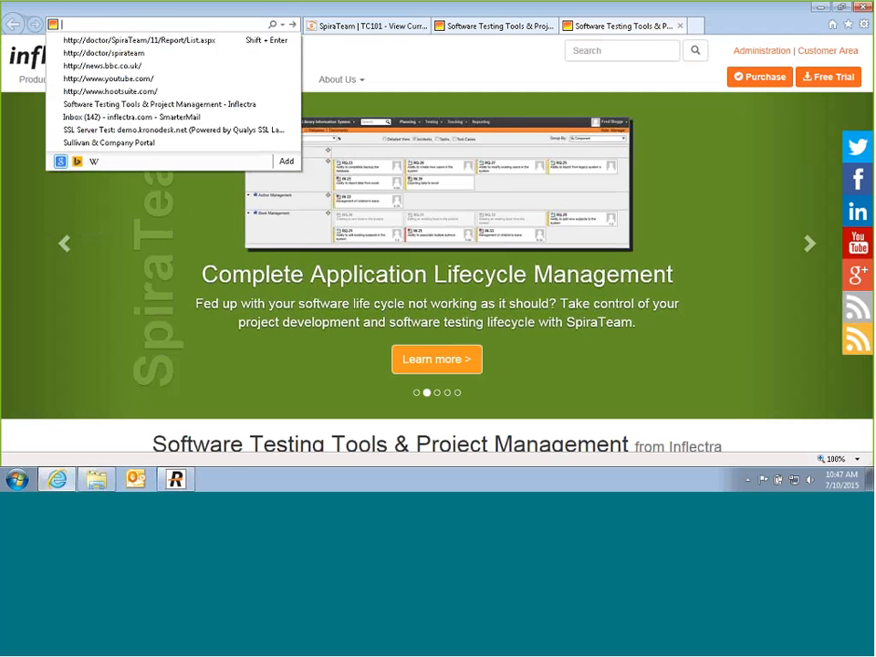
{"action": "type", "text": "w"}
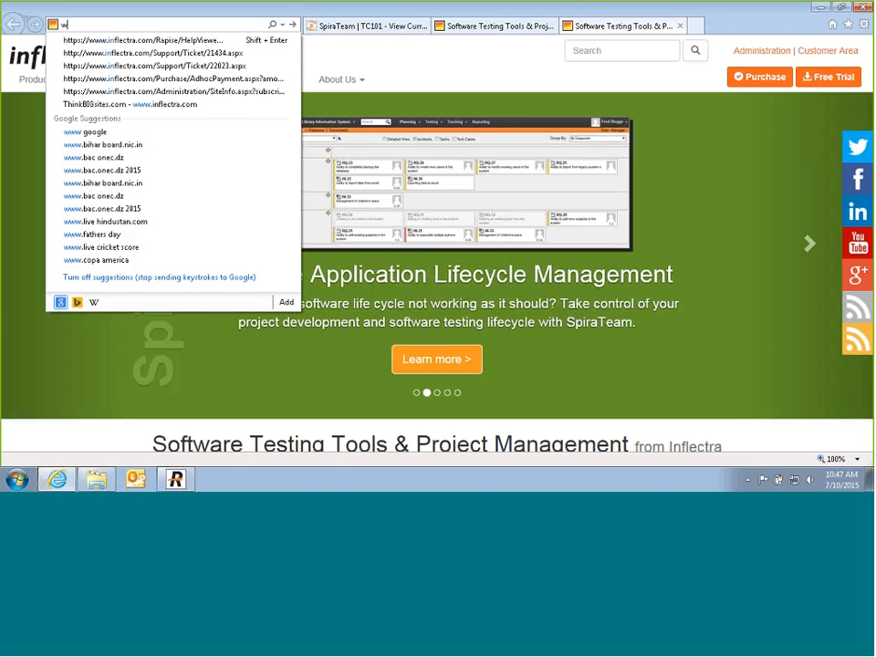
{"action": "type", "text": "ww.in"}
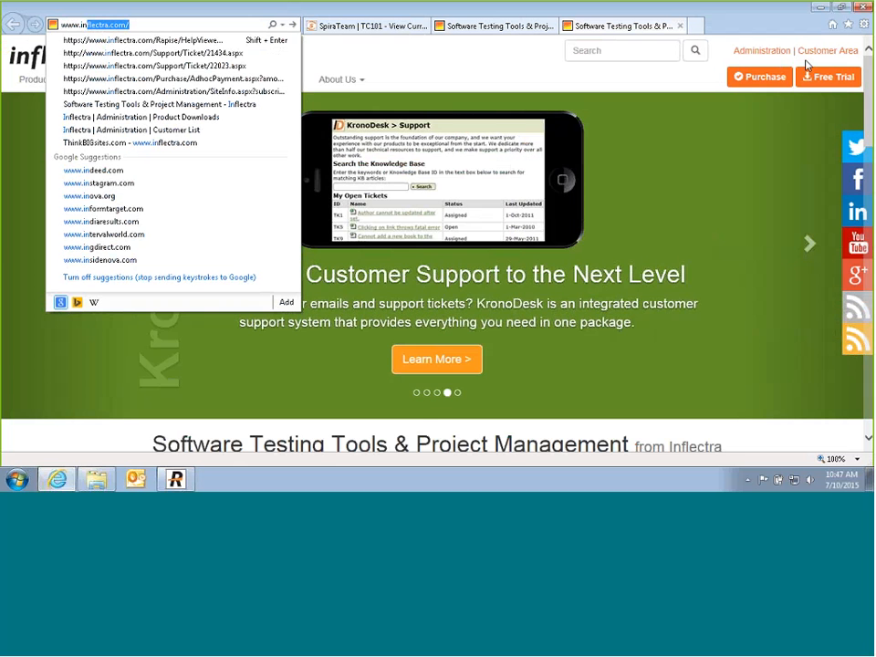
Step: Log out of the Inflectra customer area and return to the SpiraTeam tab
{"action": "left_click", "coordinate": [818, 52]}
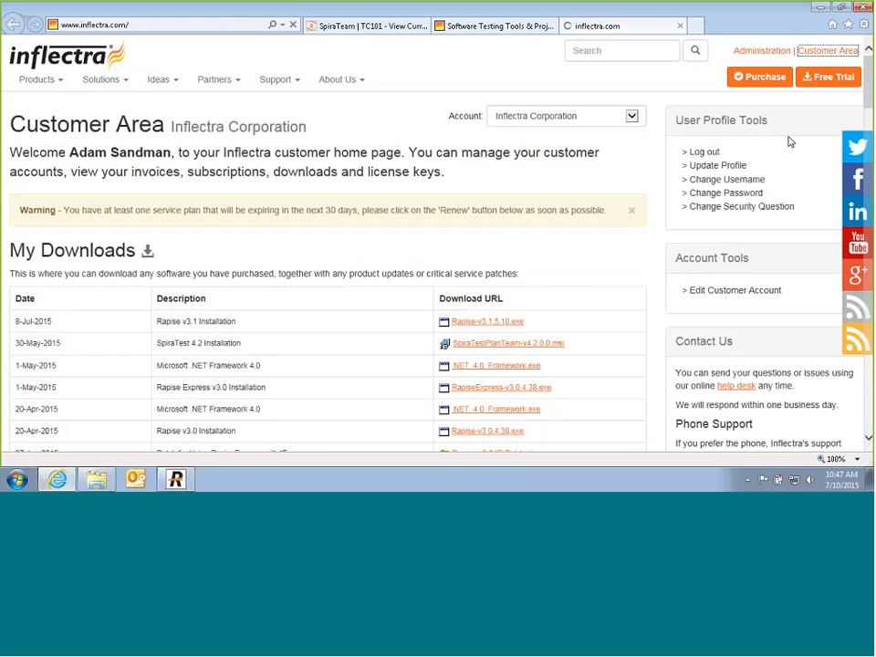
{"action": "left_click", "coordinate": [715, 154]}
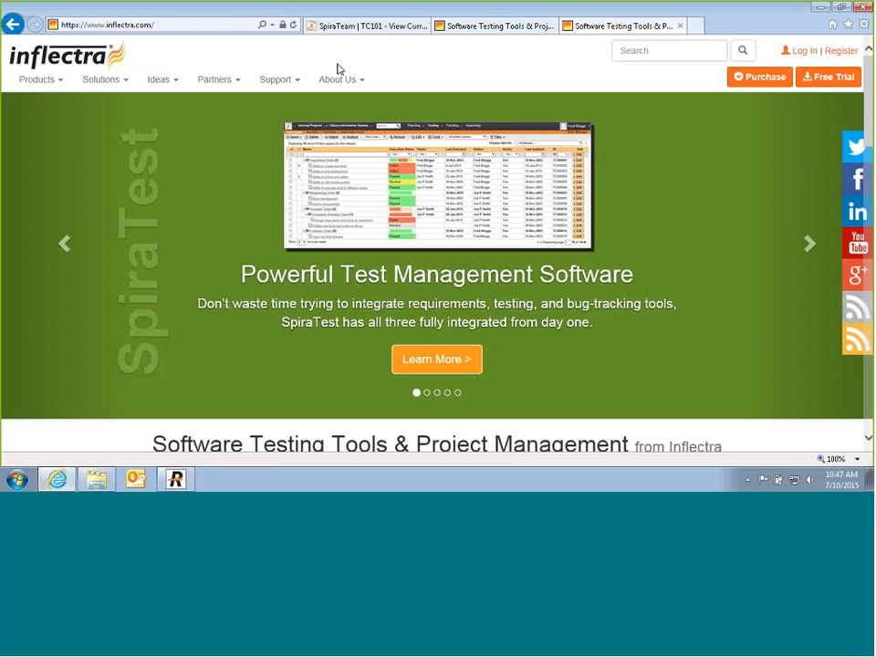
{"action": "left_click", "coordinate": [350, 28]}
Step: Review the Tests Logging into the system steps, then switch to Inflectra and bring up Rapise
{"action": "scroll", "coordinate": [119, 188], "scroll_direction": "down", "scroll_amount": 3}
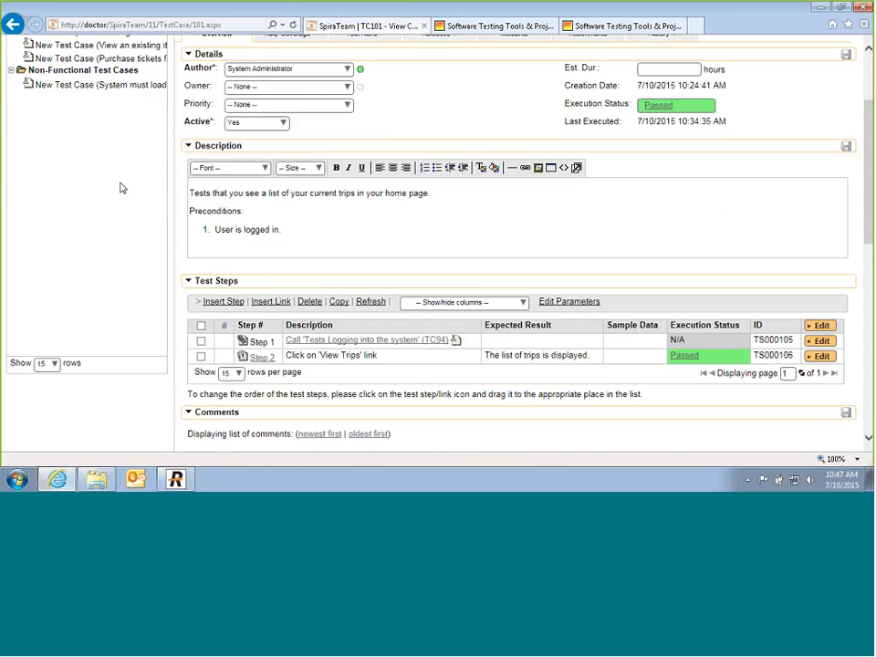
{"action": "scroll", "coordinate": [119, 188], "scroll_direction": "up", "scroll_amount": 3}
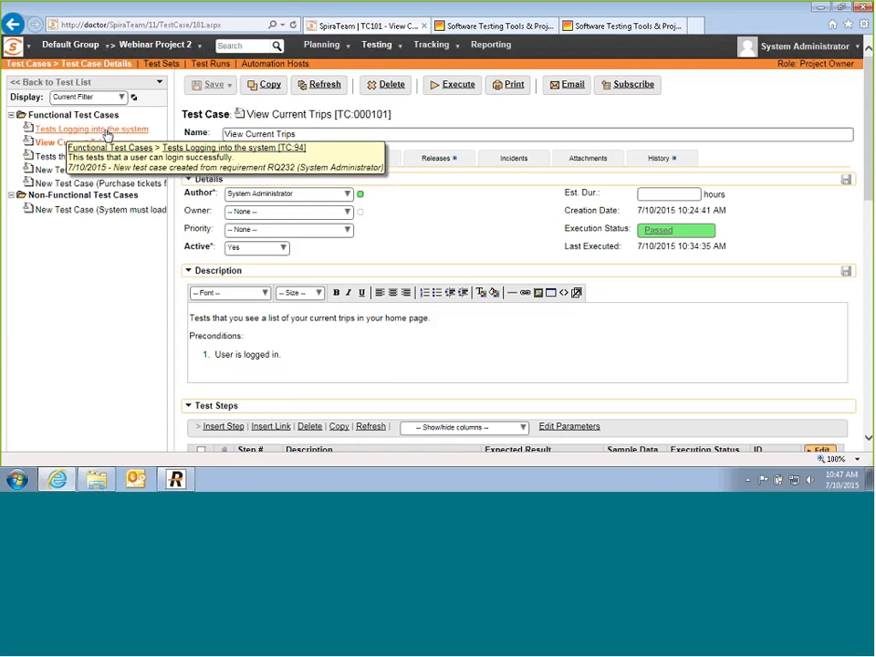
{"action": "left_click", "coordinate": [106, 131]}
{"action": "scroll", "coordinate": [274, 333], "scroll_direction": "down", "scroll_amount": 1}
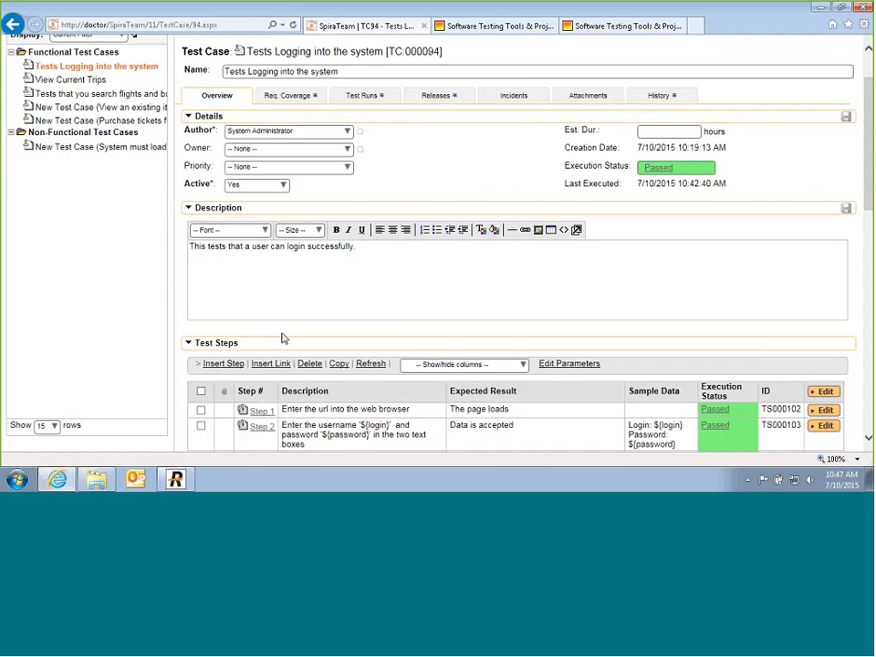
{"action": "scroll", "coordinate": [283, 338], "scroll_direction": "down", "scroll_amount": 2}
{"action": "scroll", "coordinate": [486, 235], "scroll_direction": "up", "scroll_amount": 3}
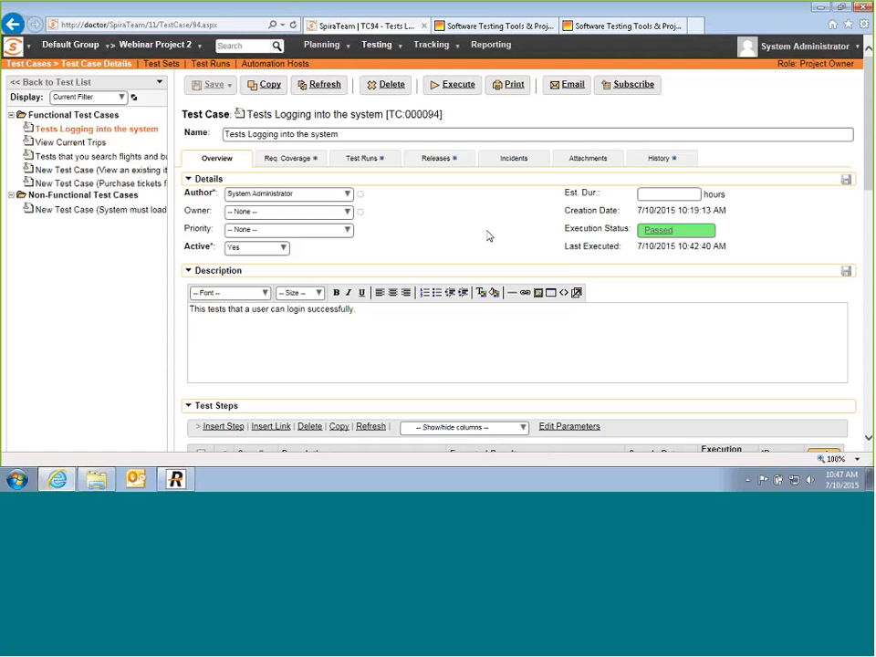
{"action": "left_click", "coordinate": [589, 29]}
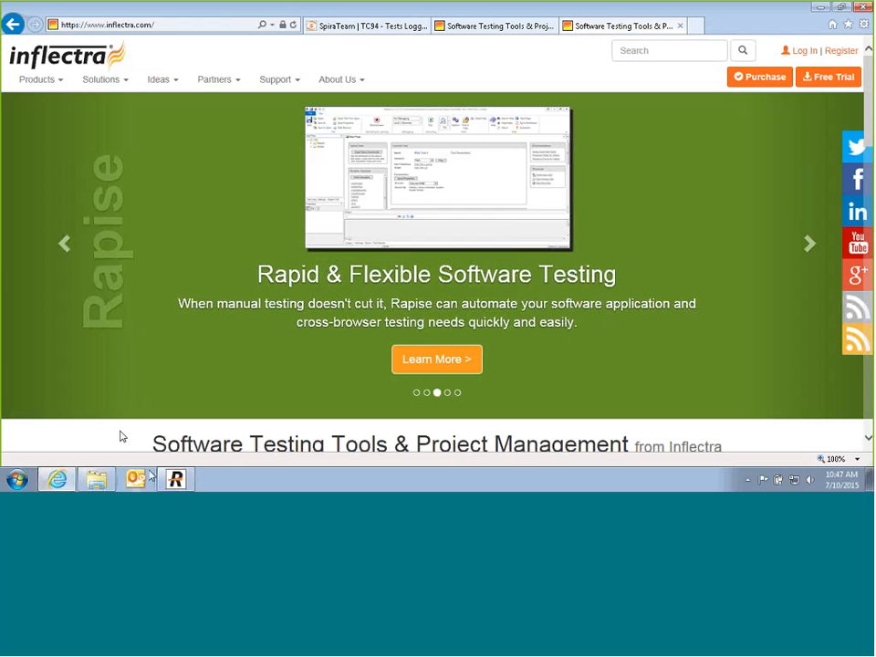
{"action": "left_click", "coordinate": [176, 480]}
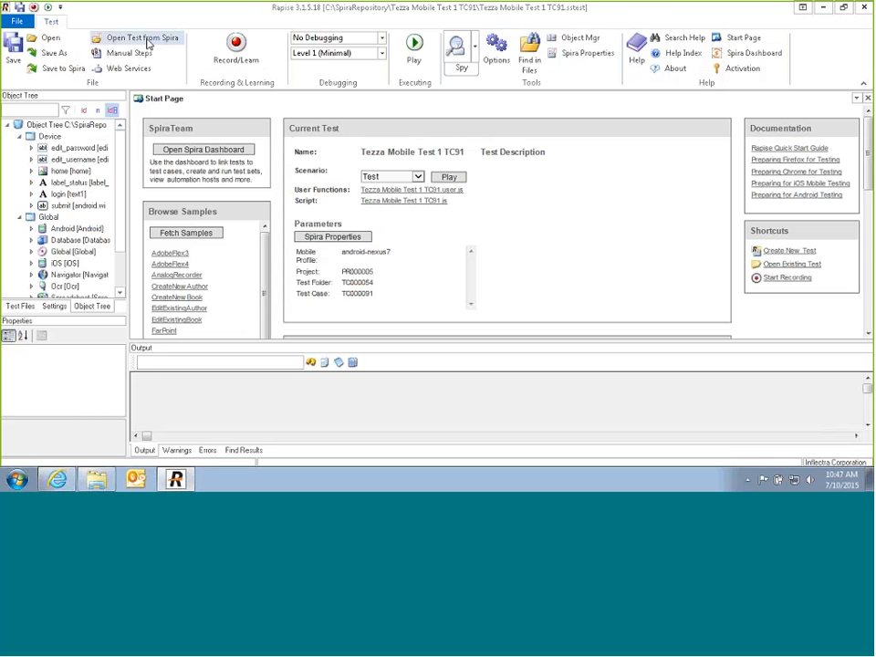
Step: Start a new Rapise test and choose Webinar Project 2 as the Spira project
{"action": "left_click", "coordinate": [17, 21]}
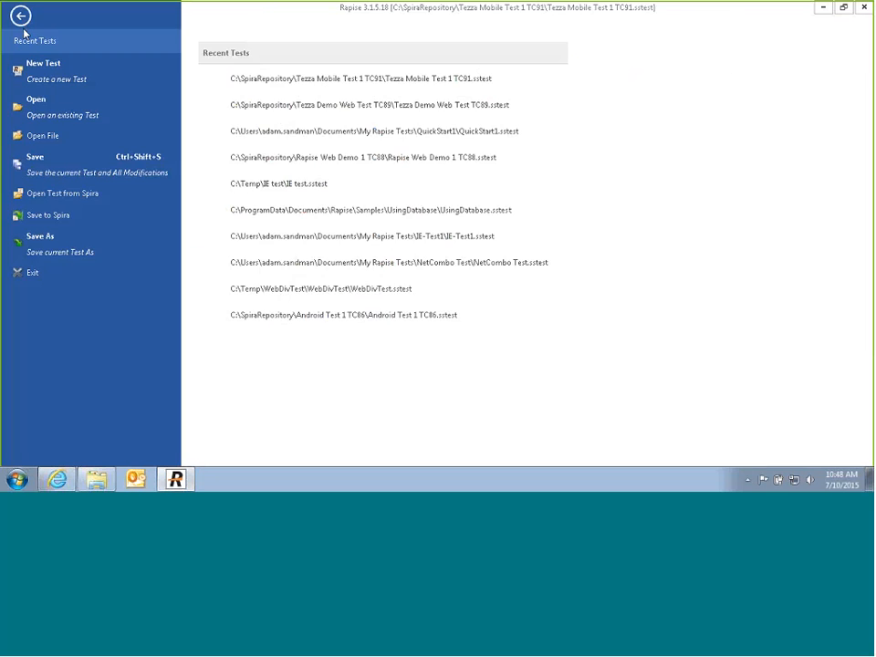
{"action": "left_click", "coordinate": [47, 77]}
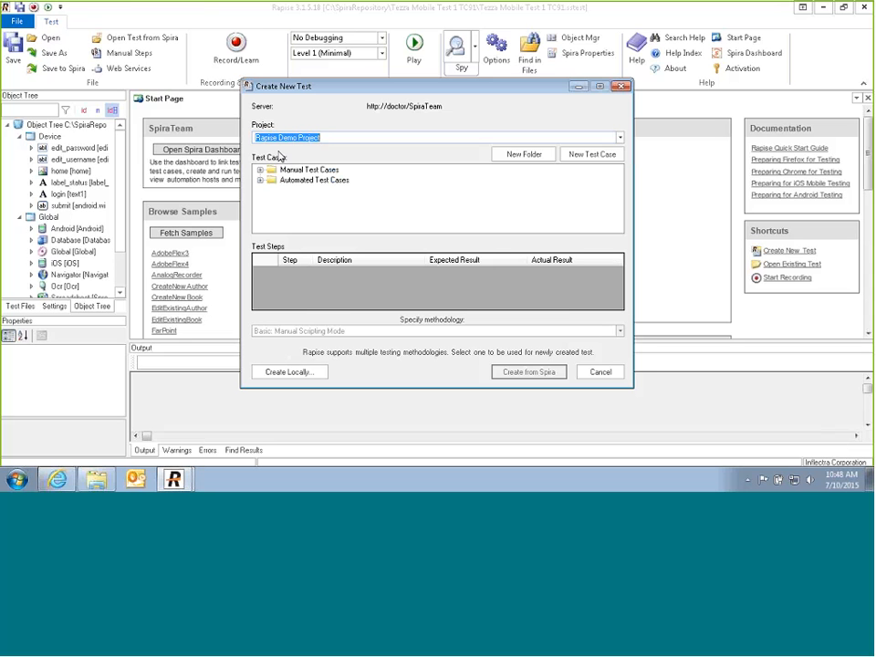
{"action": "left_click", "coordinate": [319, 180]}
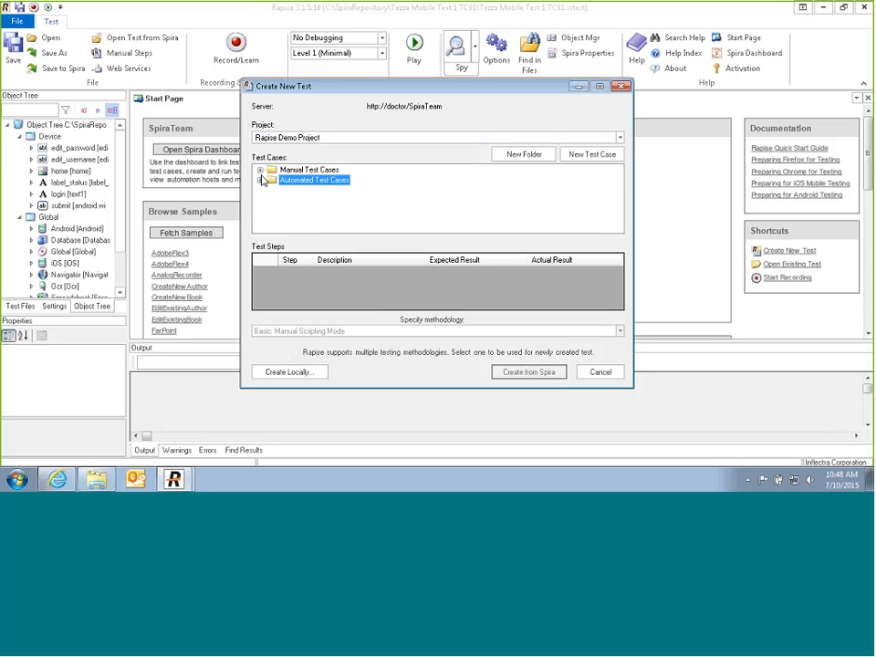
{"action": "left_click", "coordinate": [620, 137]}
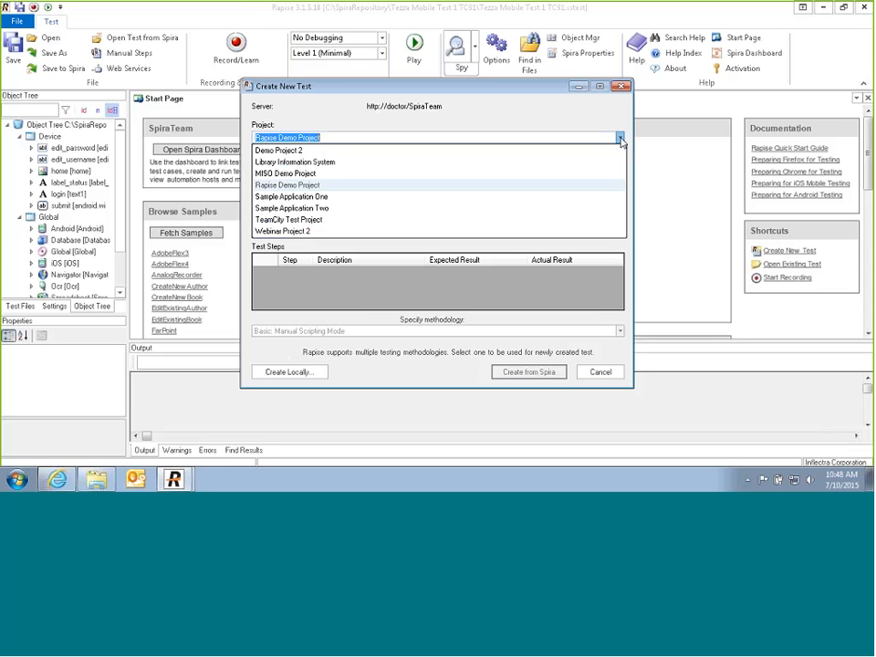
{"action": "left_click", "coordinate": [292, 232]}
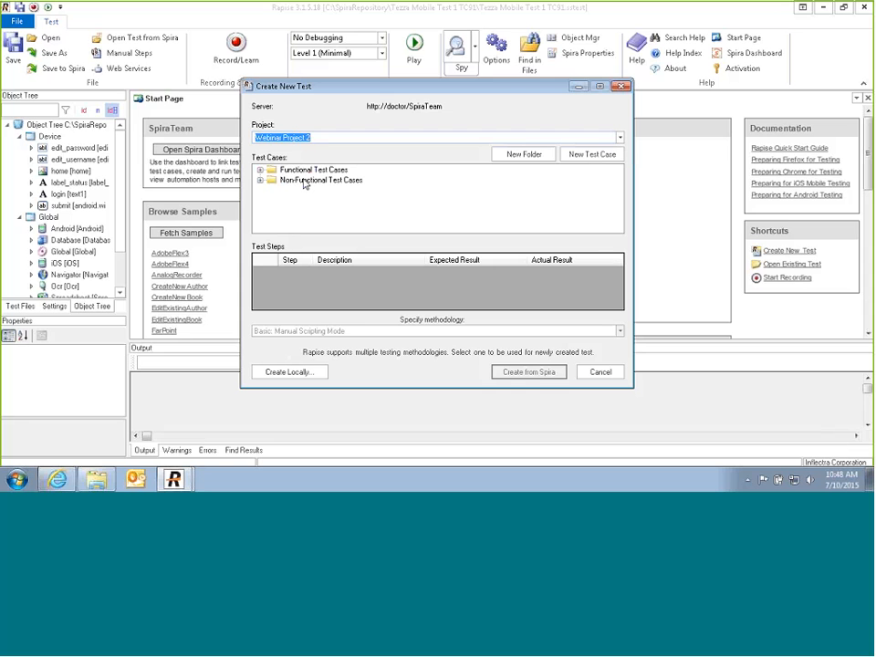
Step: Add a test case named 'Alternate Login Test' under Functional Test Cases
{"action": "left_click", "coordinate": [290, 173]}
{"action": "left_click", "coordinate": [290, 172]}
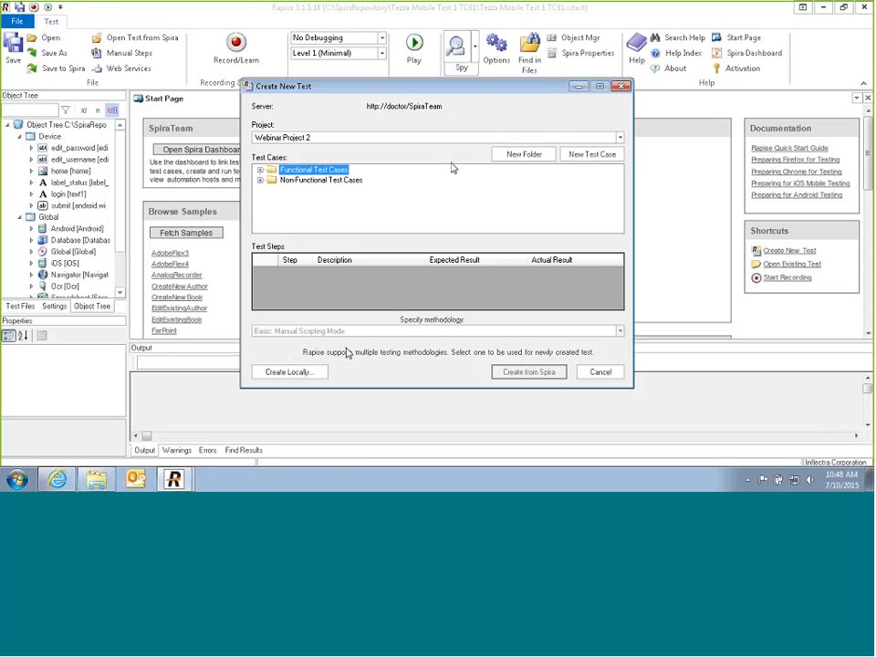
{"action": "left_click", "coordinate": [583, 155]}
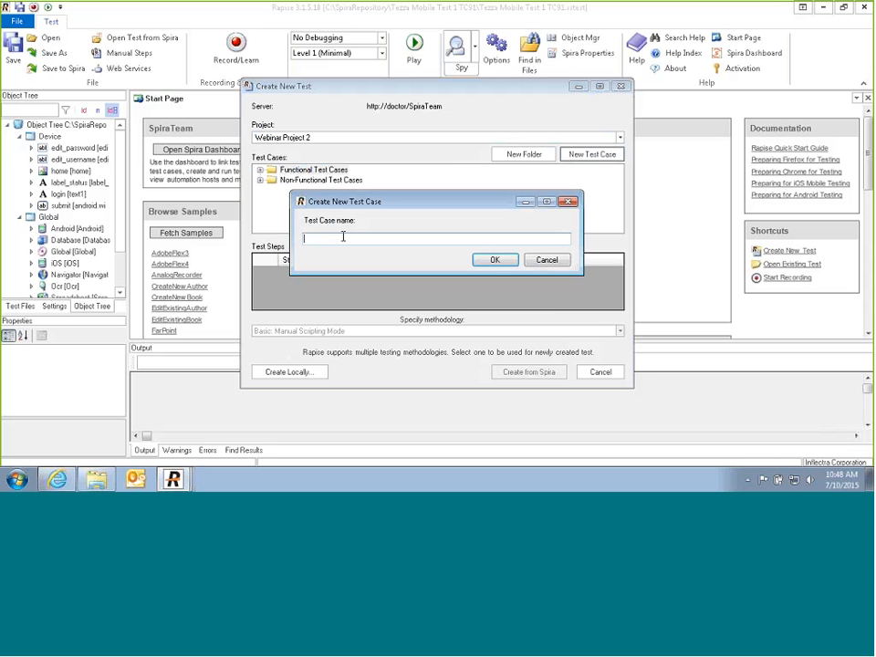
{"action": "type", "text": "Alternate Login Test"}
{"action": "left_click", "coordinate": [489, 258]}
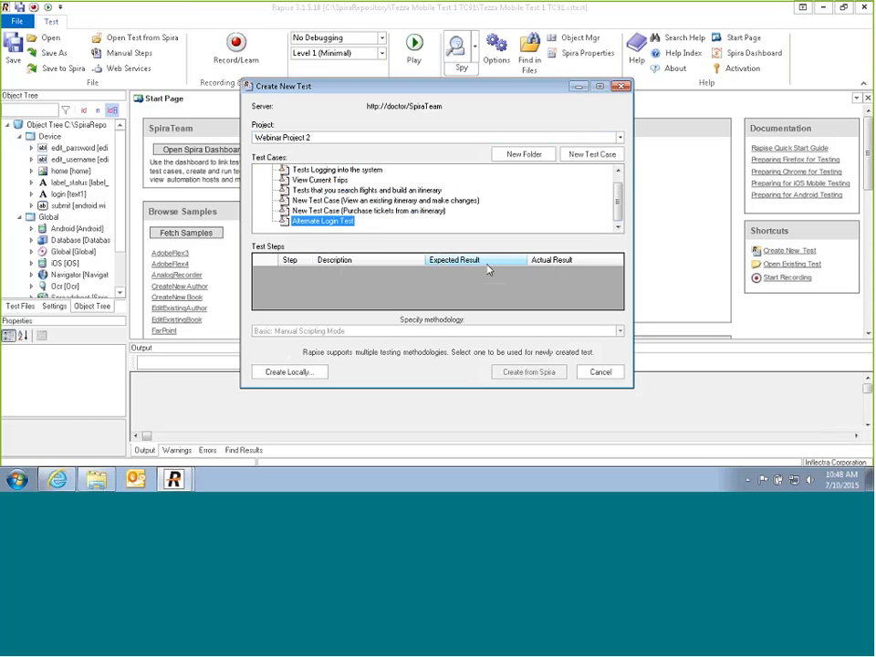
Step: Create the Spira-linked Alternate Login Test TC102, turn off Whole Window capture, and begin recording
{"action": "left_click", "coordinate": [545, 378]}
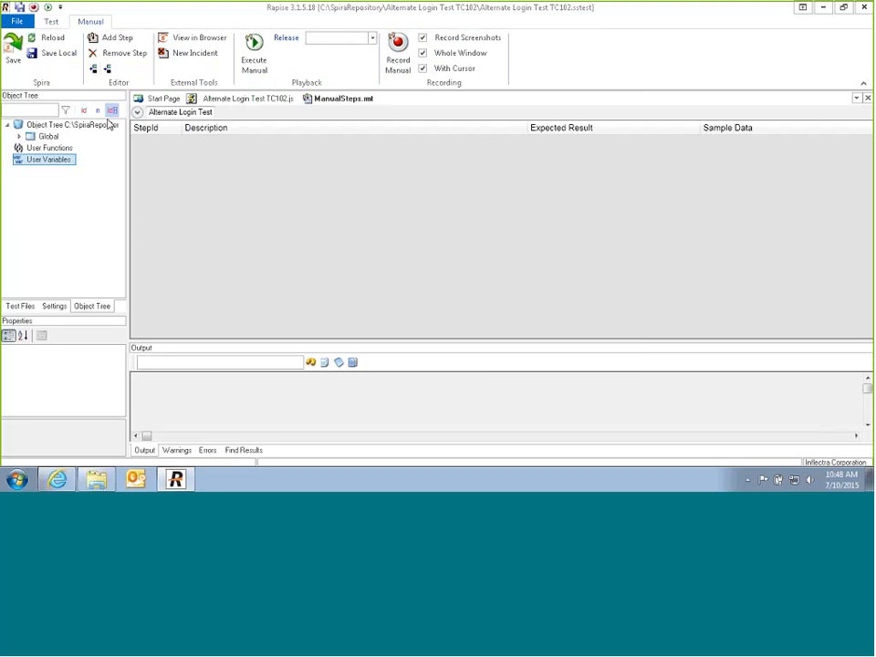
{"action": "left_click", "coordinate": [136, 112]}
{"action": "left_click", "coordinate": [422, 53]}
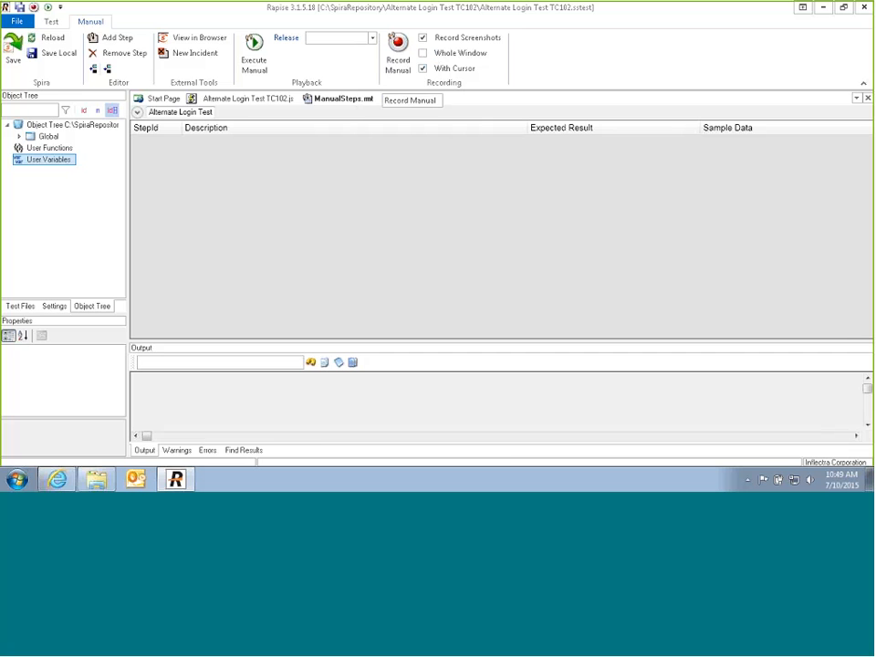
{"action": "left_click", "coordinate": [398, 52]}
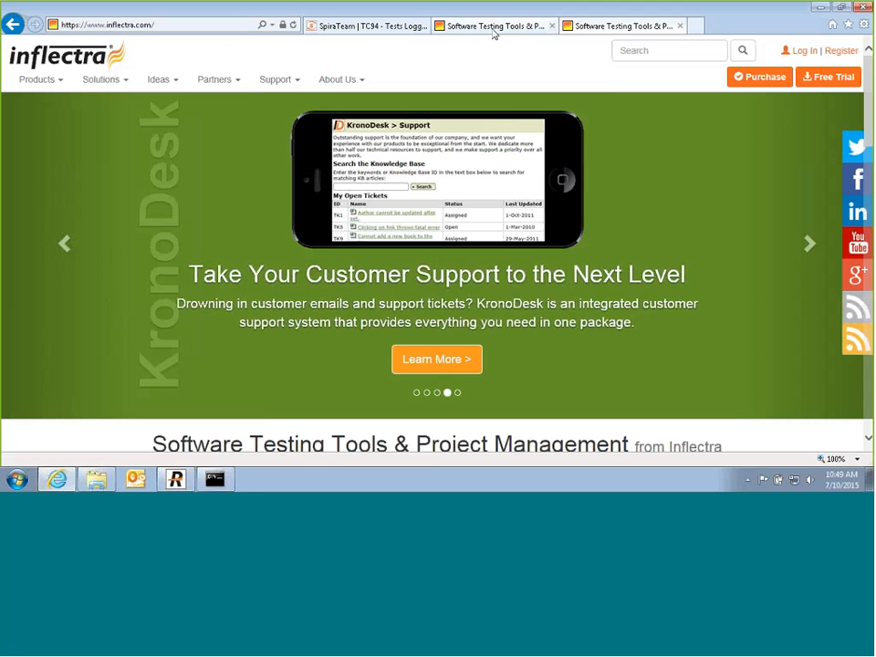
Step: Record against the Inflectra browser window: capture a page click, then move to the Log In page
{"action": "left_click", "coordinate": [308, 181]}
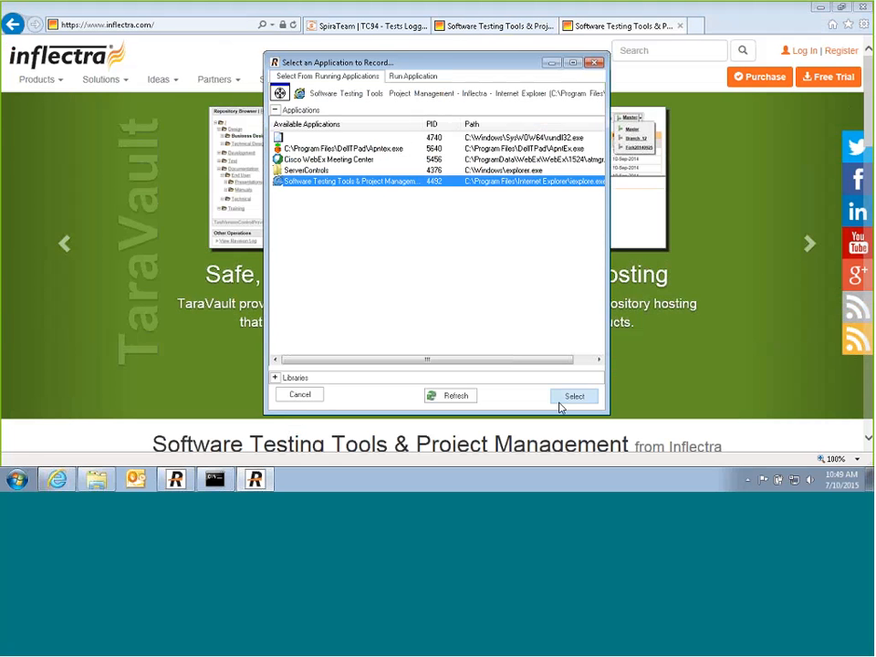
{"action": "left_click", "coordinate": [560, 404]}
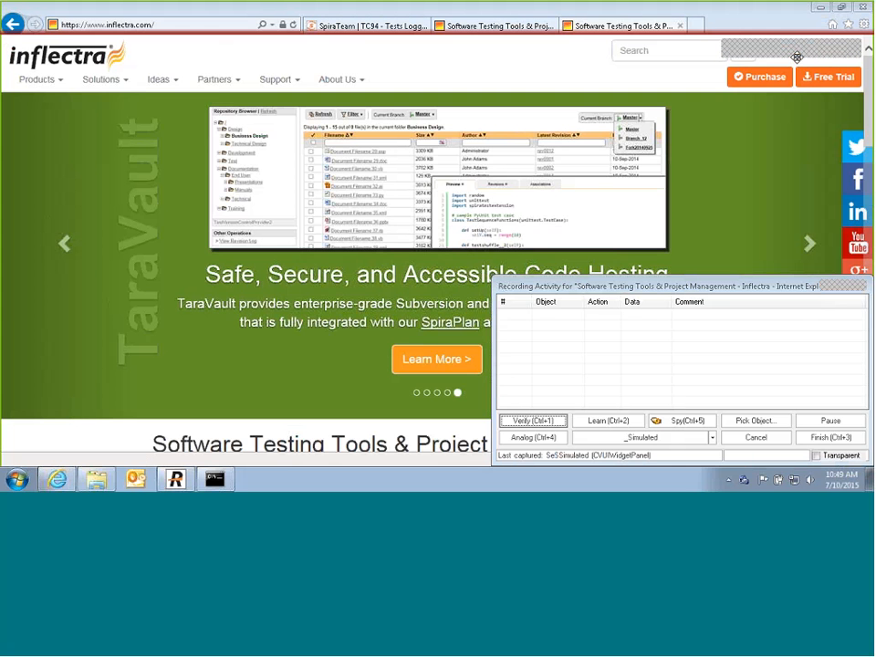
{"action": "left_click", "coordinate": [796, 57]}
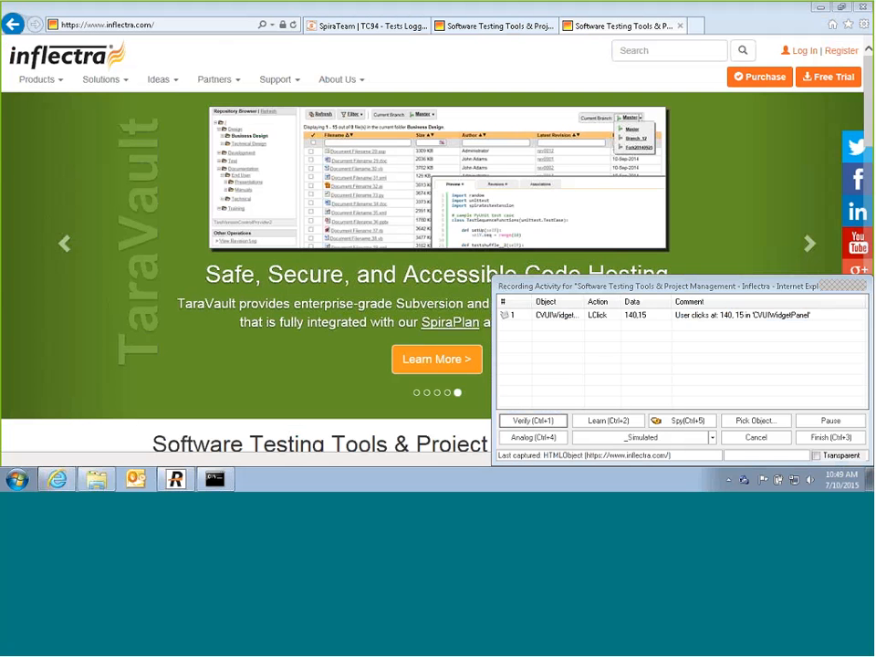
{"action": "left_click", "coordinate": [830, 421]}
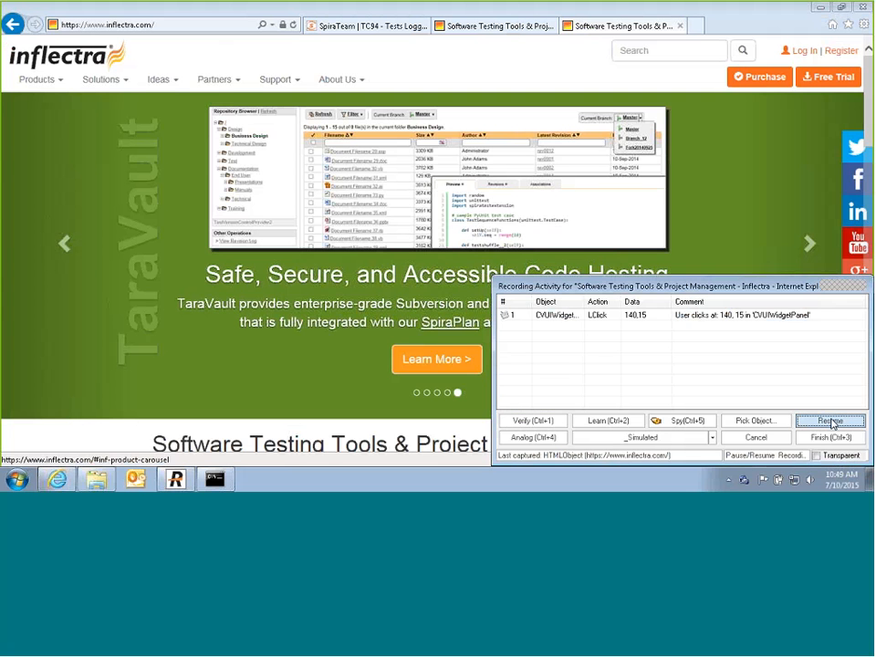
{"action": "left_click", "coordinate": [757, 87]}
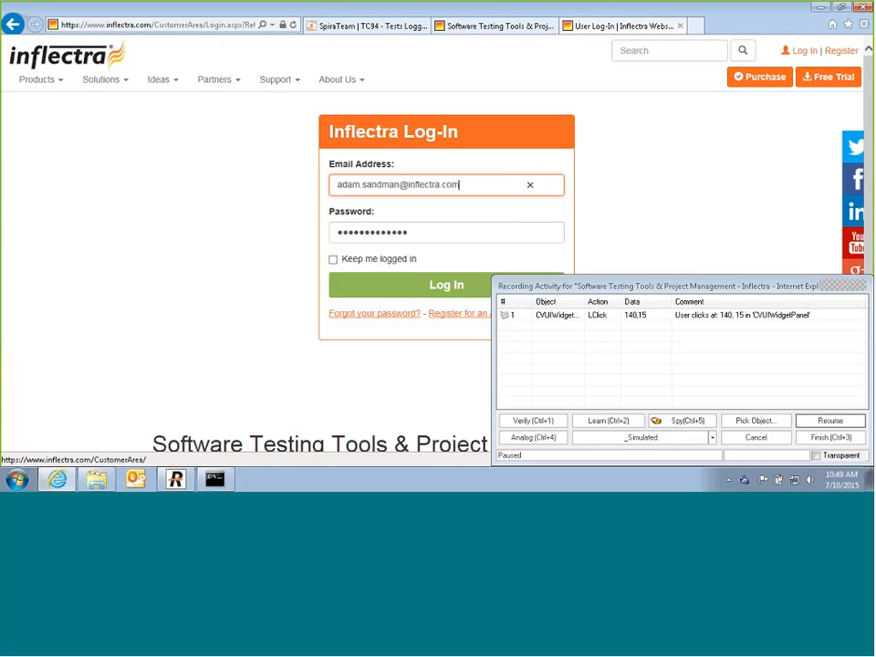
{"action": "left_click", "coordinate": [829, 422]}
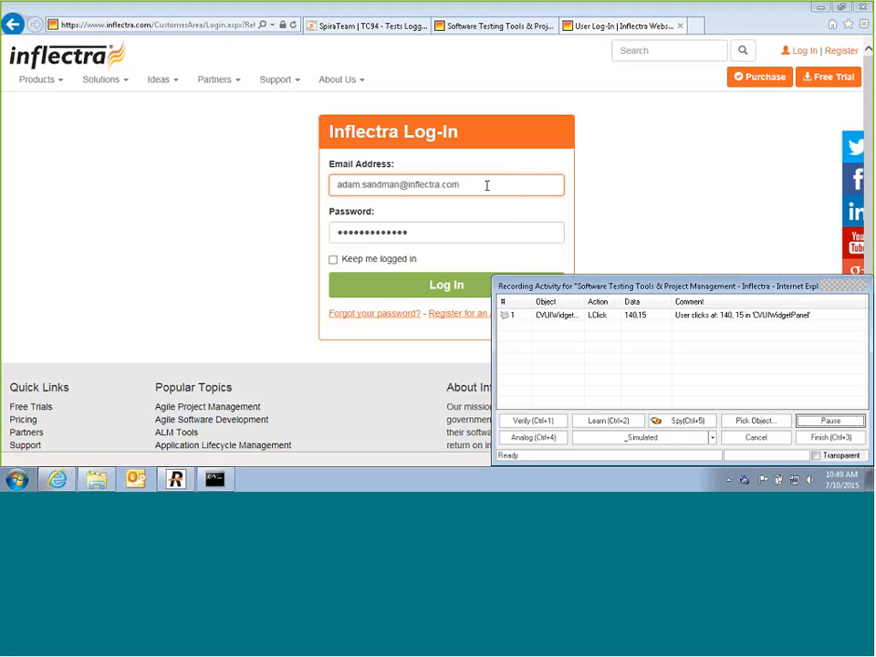
Step: Replace the email with testing123, enter a new password, submit Log In, and finish recording
{"action": "left_click", "coordinate": [486, 185]}
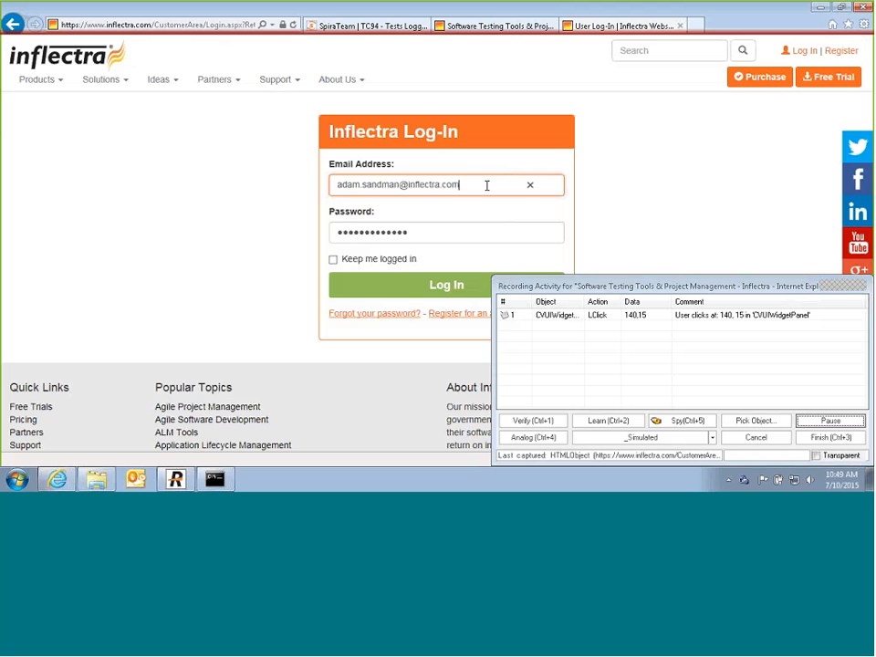
{"action": "left_click_drag", "start_coordinate": [486, 185], "coordinate": [324, 184]}
{"action": "key", "text": "BackSpace"}
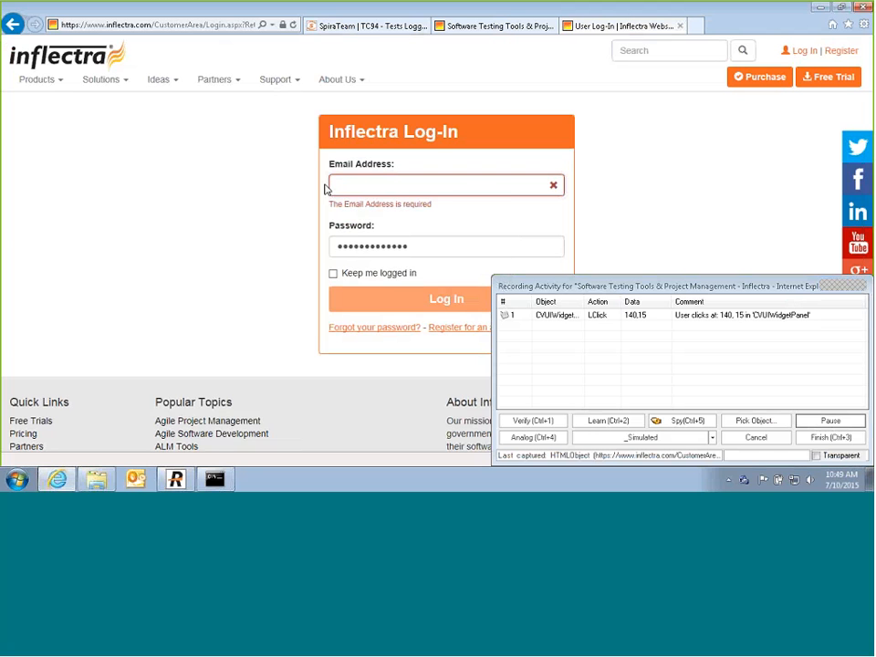
{"action": "type", "text": "this"}
{"action": "type", "text": "i"}
{"action": "type", "text": "ng12"}
{"action": "type", "text": "3"}
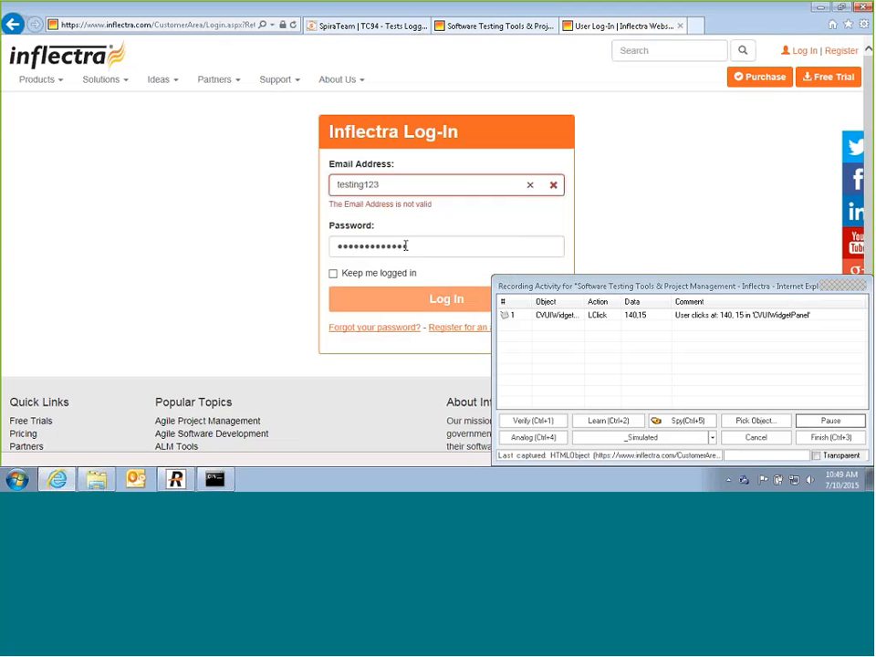
{"action": "double_click", "coordinate": [371, 249]}
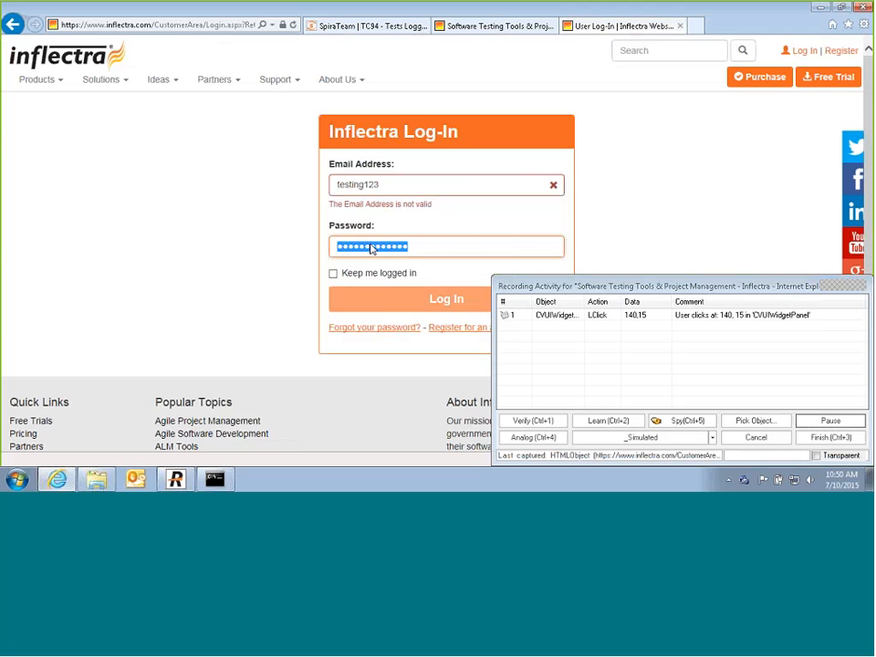
{"action": "type", "text": "•••"}
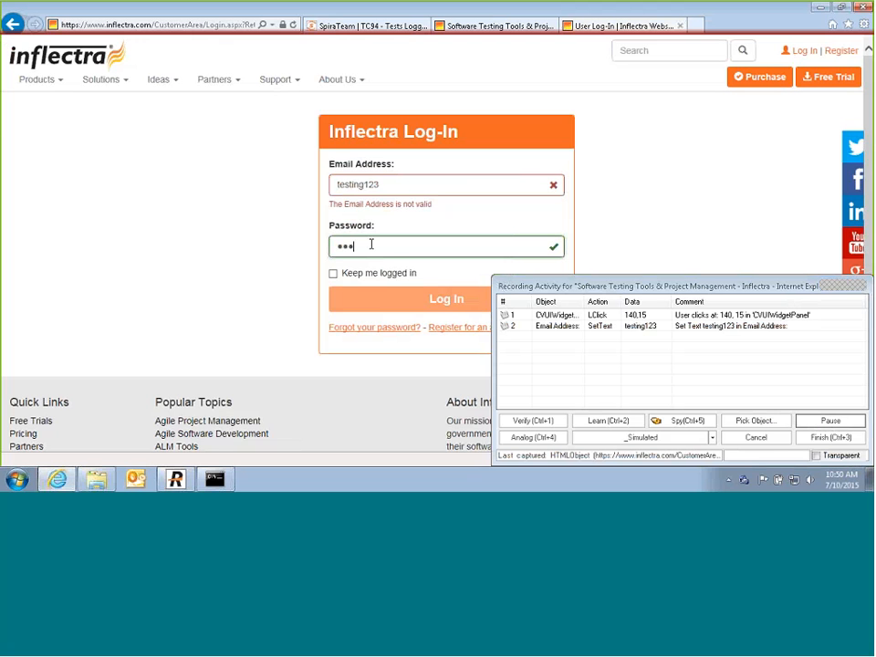
{"action": "type", "text": "••••••••"}
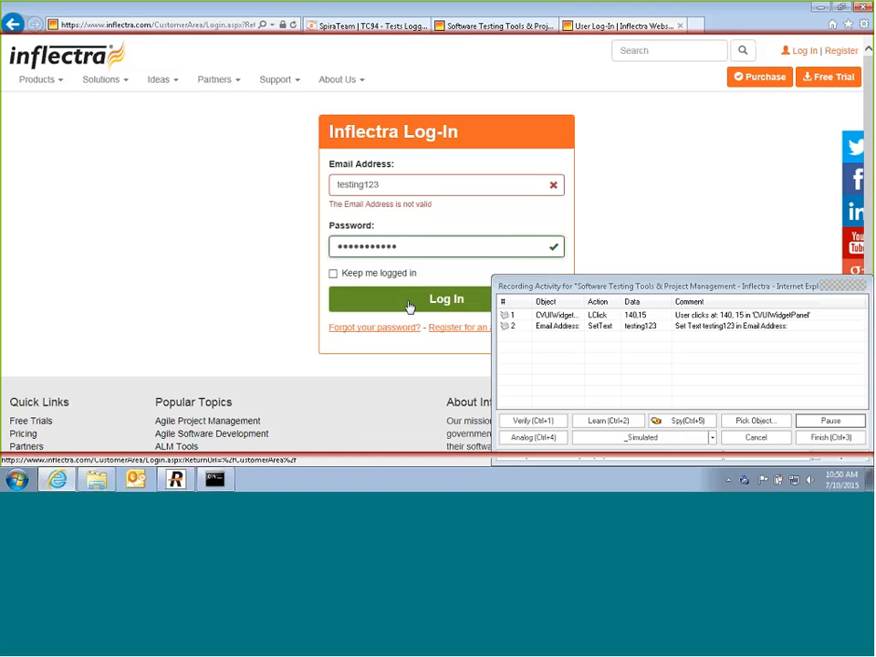
{"action": "left_click", "coordinate": [410, 307]}
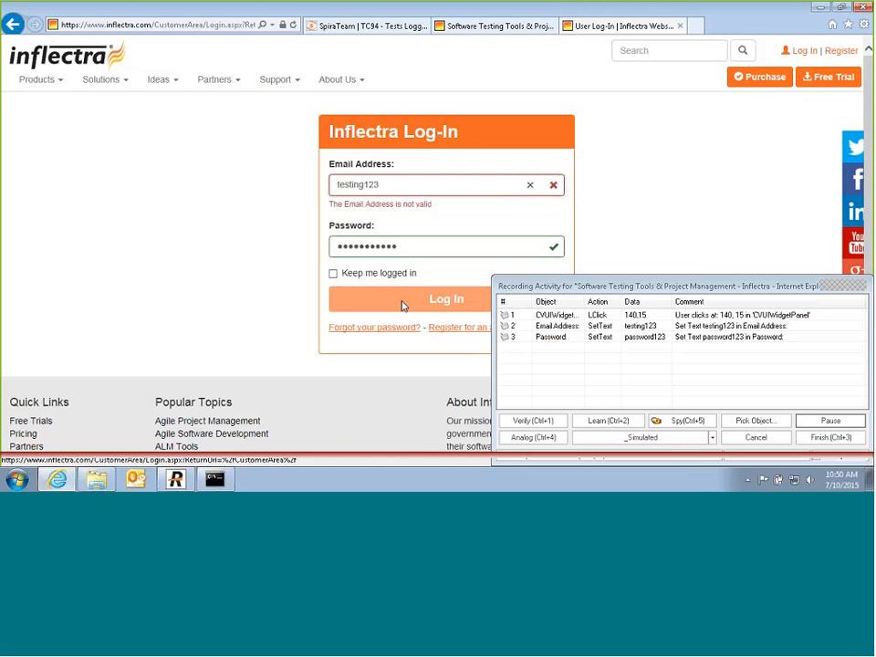
{"action": "left_click", "coordinate": [830, 438]}
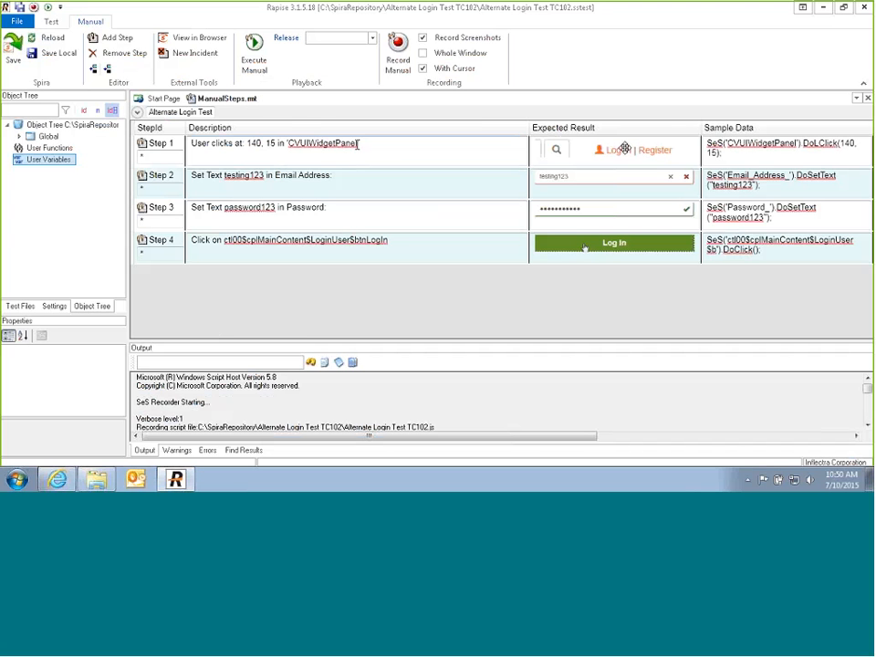
Step: Edit the step descriptions: step 1 becomes 'User clicks Login', step 4 'Click on Login'
{"action": "left_click_drag", "start_coordinate": [357, 143], "coordinate": [235, 144]}
{"action": "type", "text": "L"}
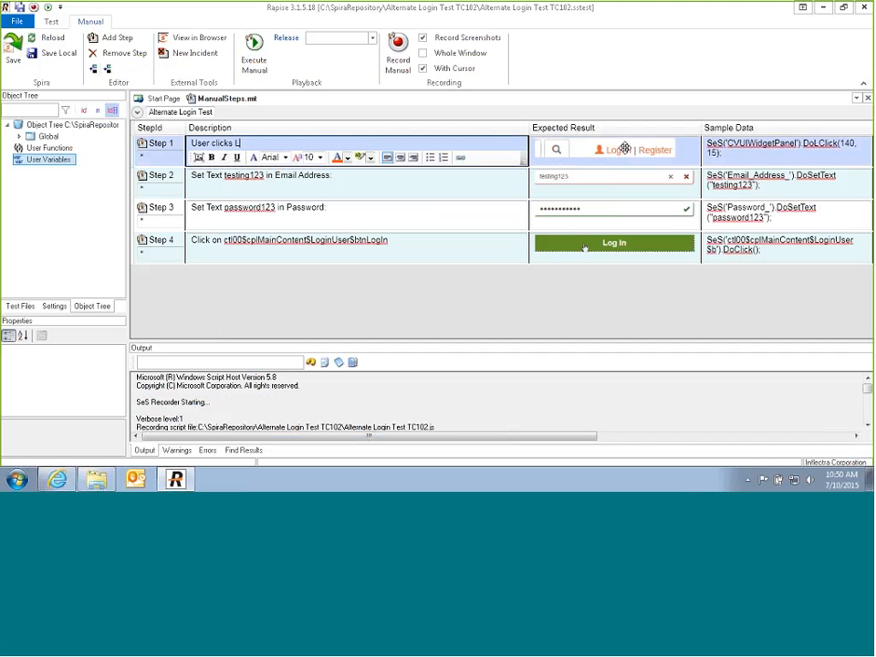
{"action": "type", "text": "ogin"}
{"action": "left_click_drag", "start_coordinate": [212, 240], "coordinate": [388, 240]}
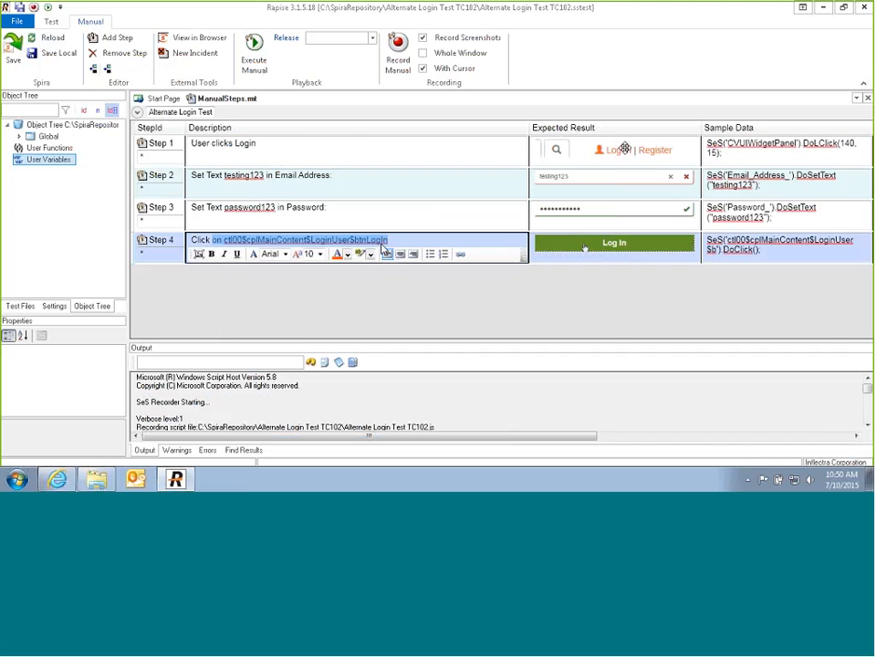
{"action": "key", "text": "BackSpace"}
{"action": "type", "text": "on L"}
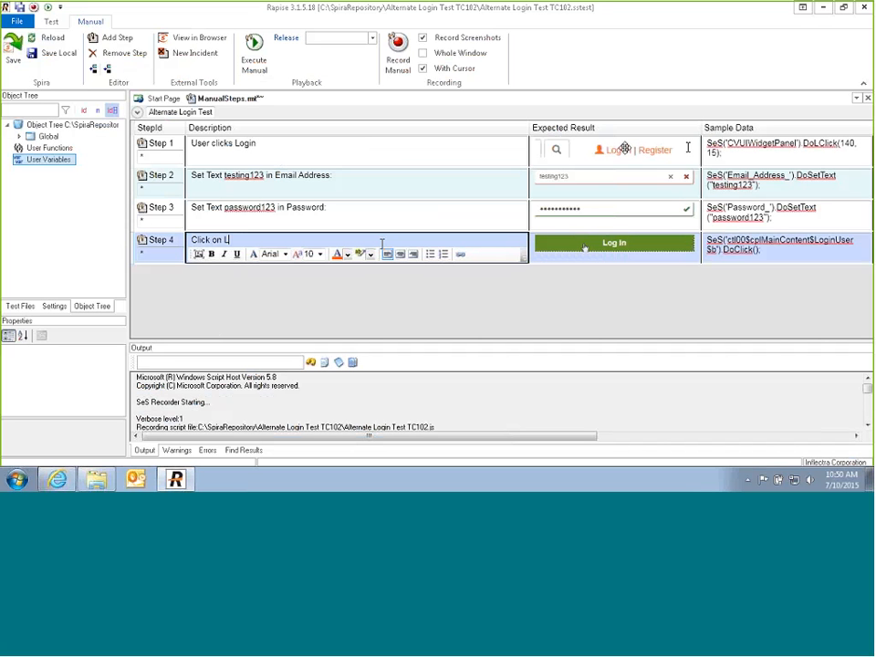
{"action": "type", "text": "ogin"}
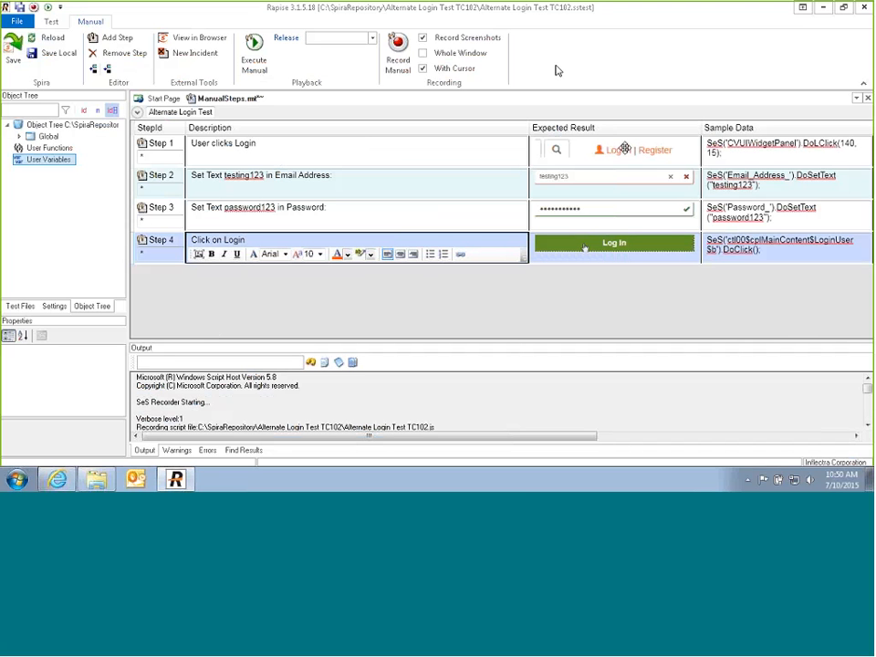
Step: Save the test to Spira, creating its repository and uploading steps TS:111–TS:114
{"action": "left_click", "coordinate": [19, 52]}
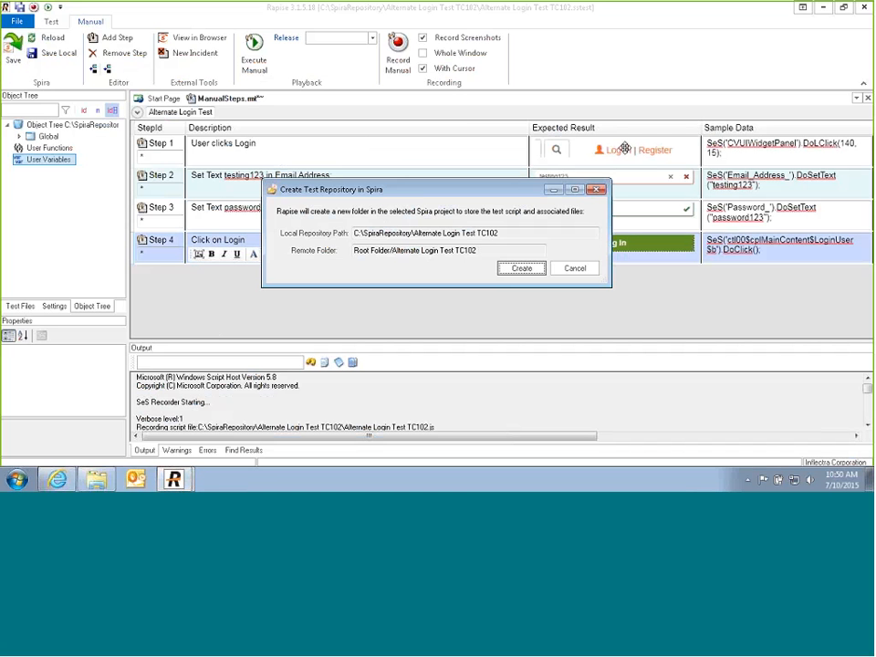
{"action": "left_click", "coordinate": [520, 271]}
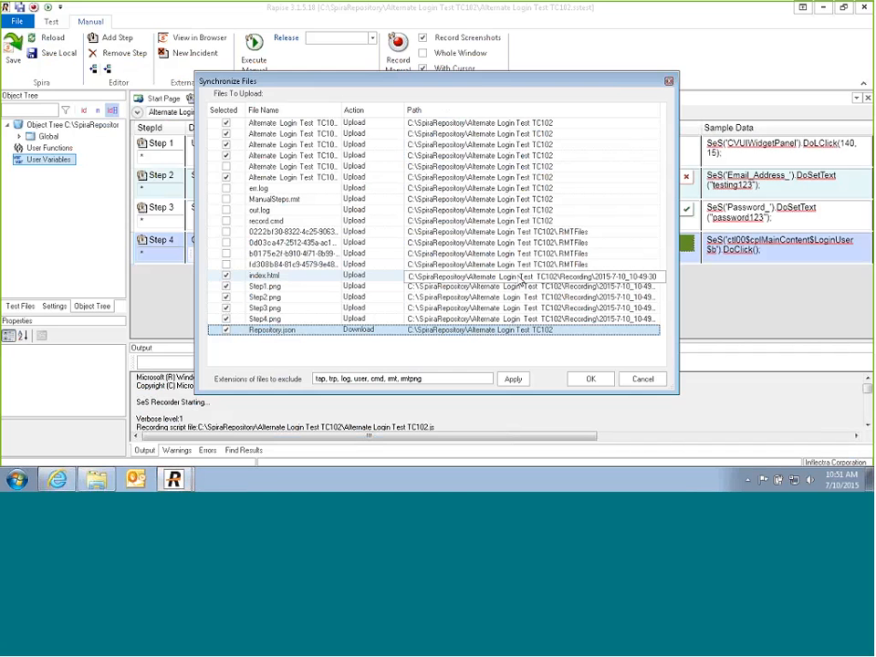
{"action": "left_click", "coordinate": [590, 378]}
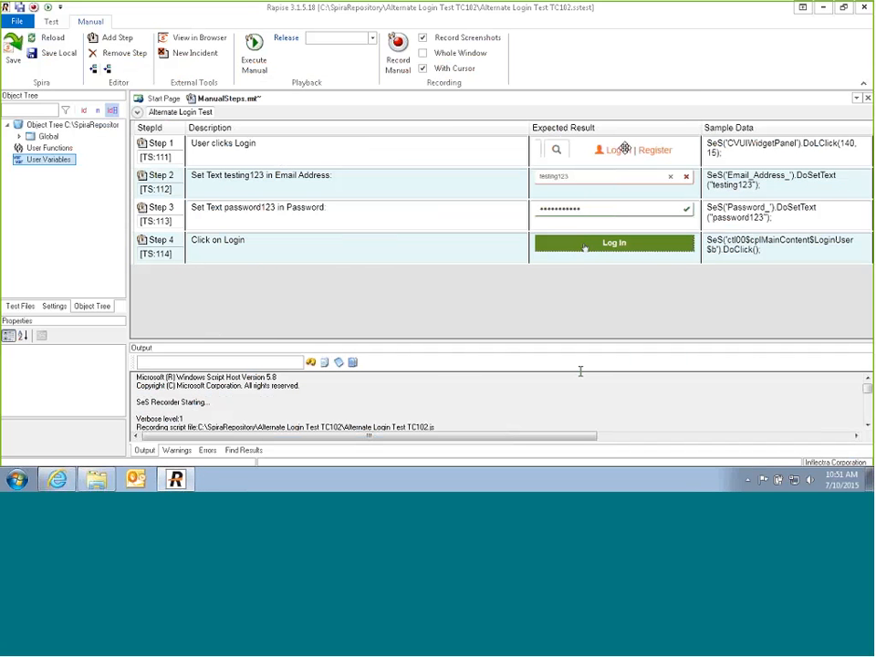
{"action": "key", "text": "alt+Tab"}
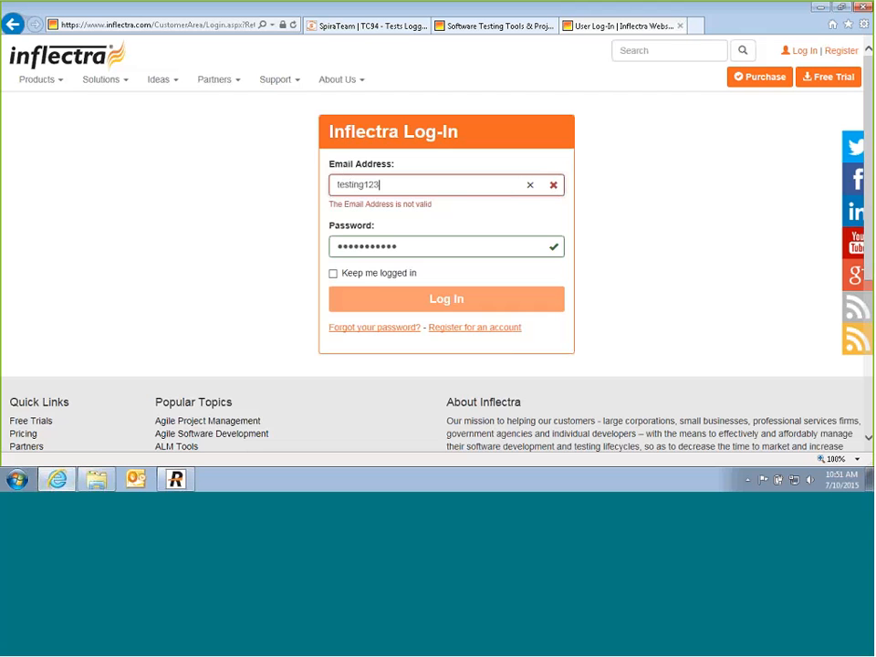
Step: Refresh the test case tree and open Alternate Login Test [TC:000102] showing steps TS000111–TS000114
{"action": "key", "text": "ctrl+w"}
{"action": "key", "text": "ctrl+w"}
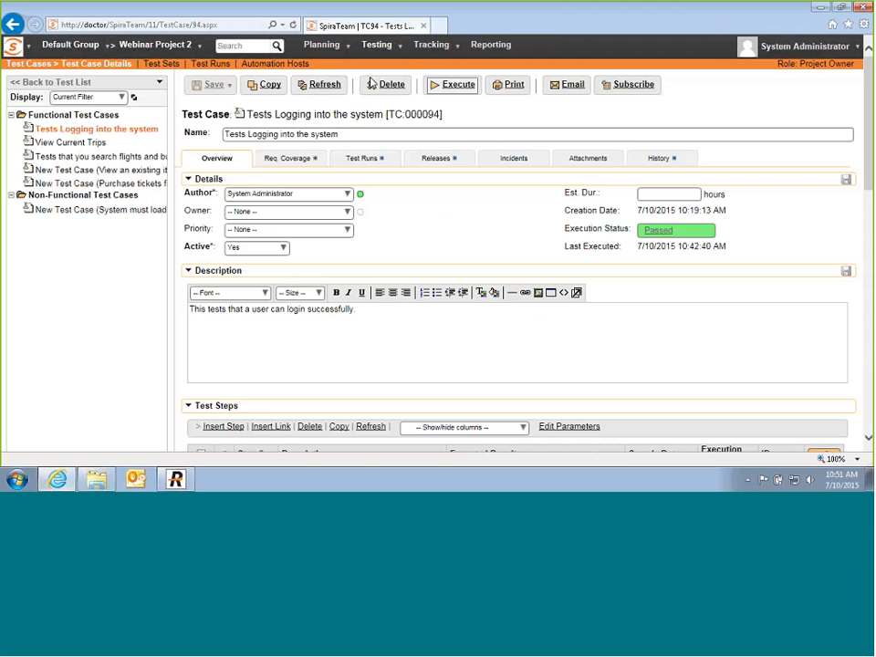
{"action": "left_click", "coordinate": [126, 99]}
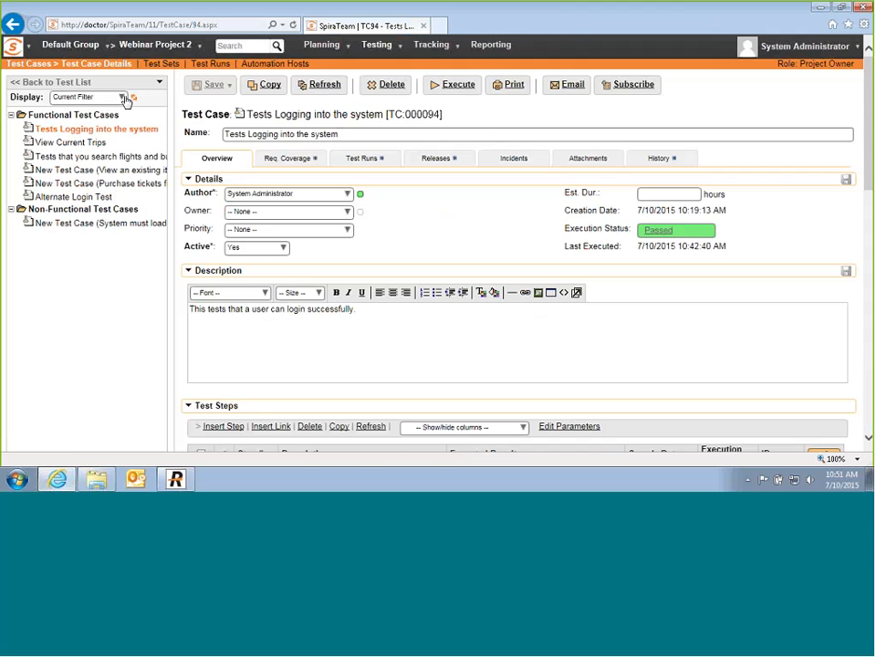
{"action": "left_click", "coordinate": [84, 196]}
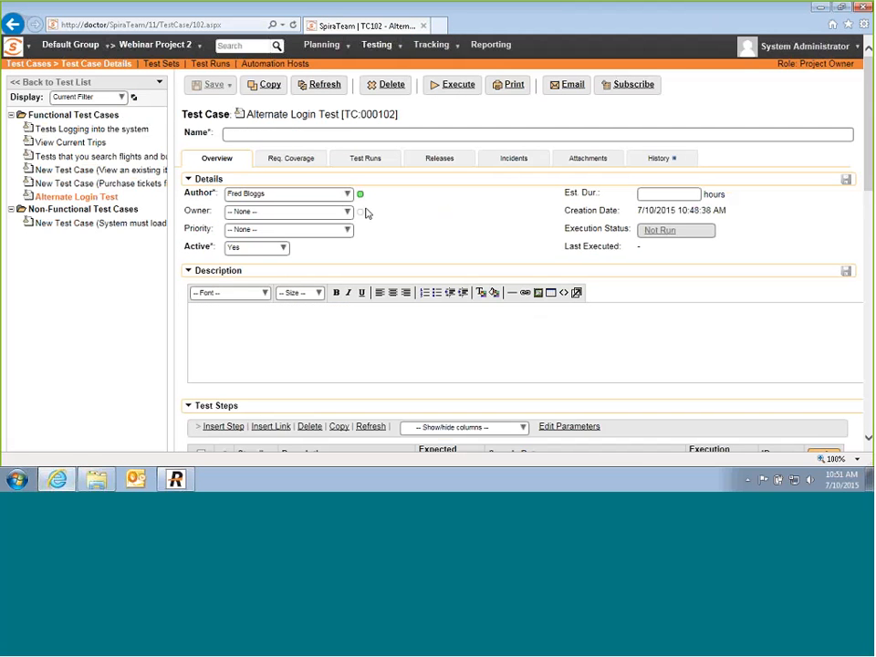
{"action": "scroll", "coordinate": [356, 200], "scroll_direction": "down", "scroll_amount": 5}
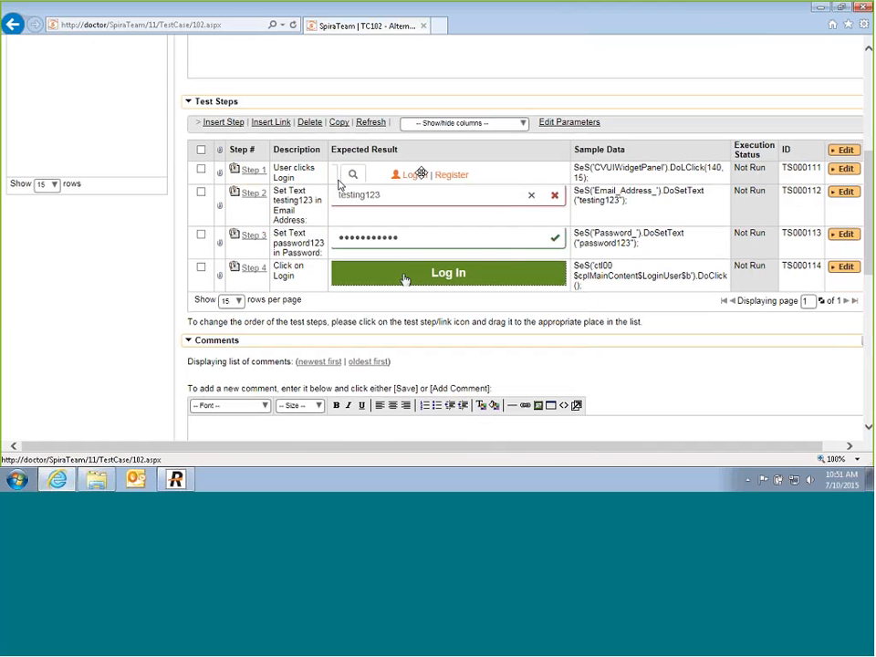